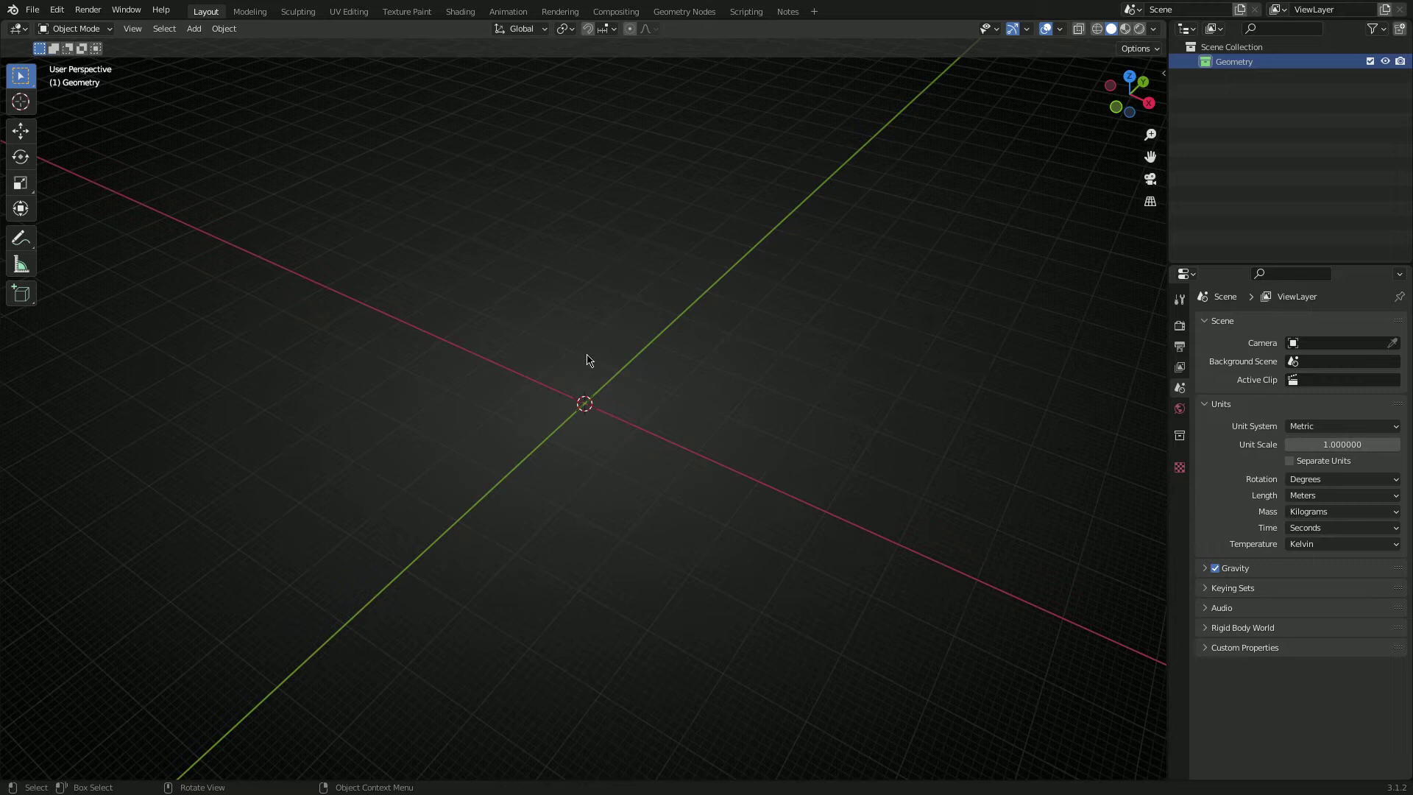
Switch to the Notes workspace to read the ND add-on changelog text
click(787, 13)
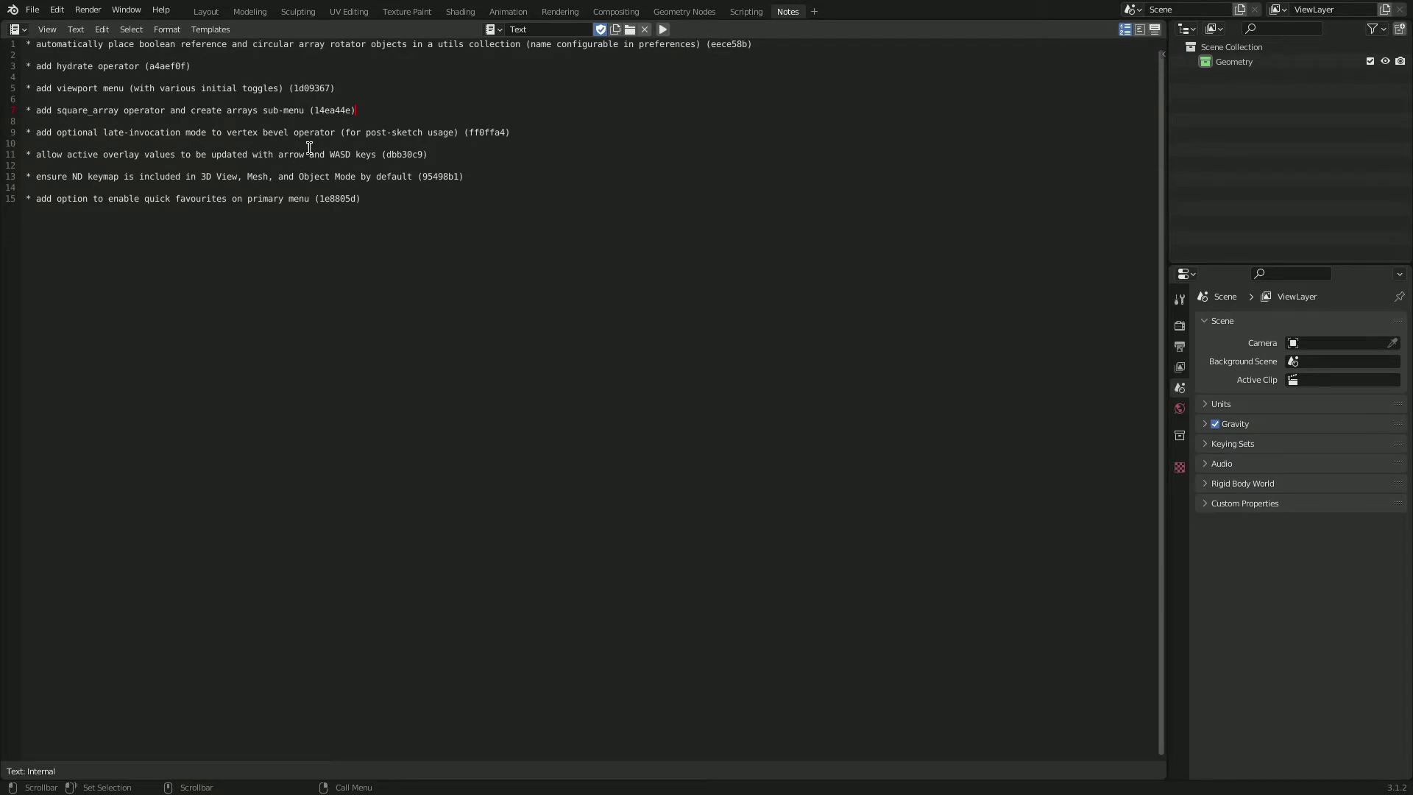
Back in the Layout workspace, add a mesh cube to the scene
click(206, 11)
key(shift+a)
mouse_move(600, 329)
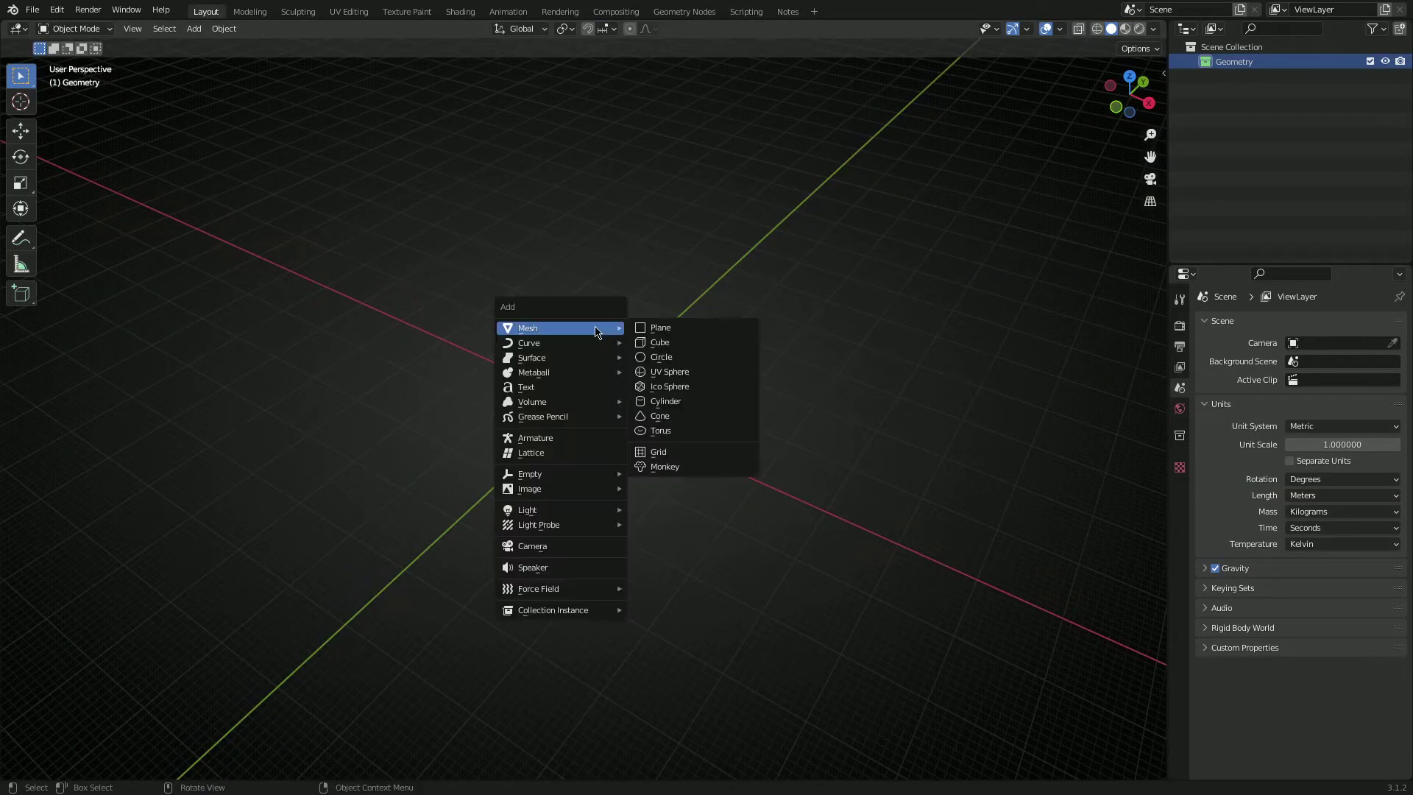
click(659, 343)
scroll(635, 461, up, 3)
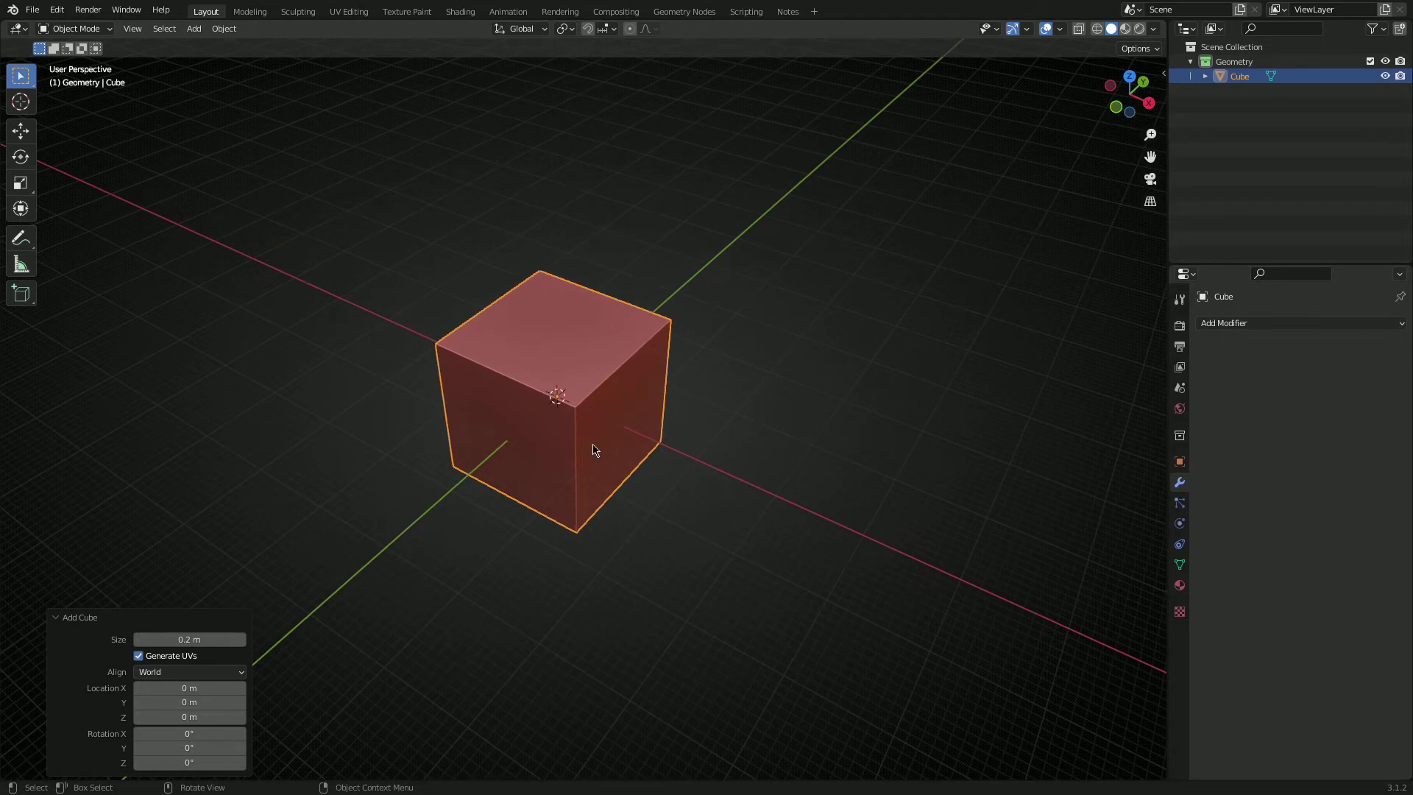
Duplicate the cube up and right, then subtract it with an ND Difference boolean
key(shift+d)
click(704, 366)
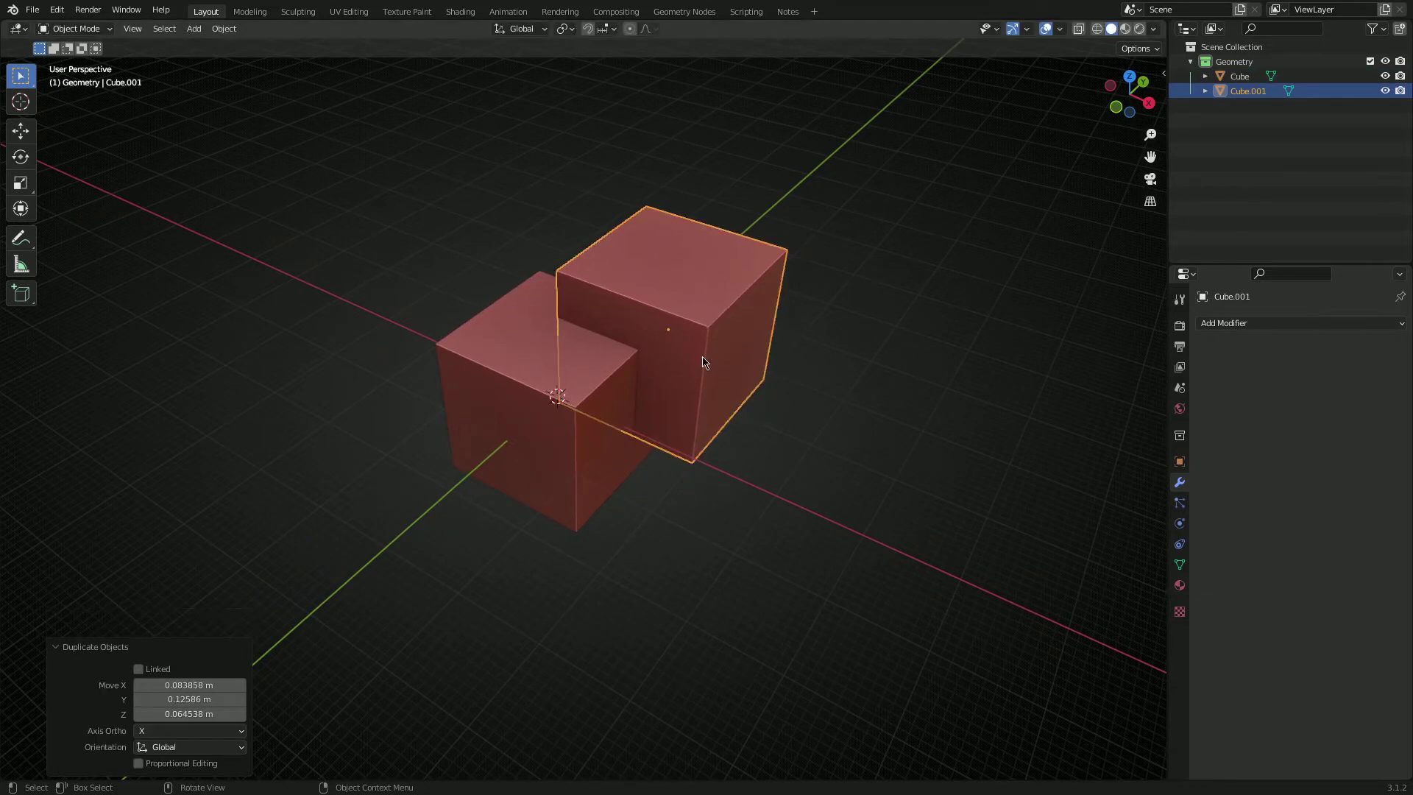
shift+click(585, 378)
key(ctrl+shift+2)
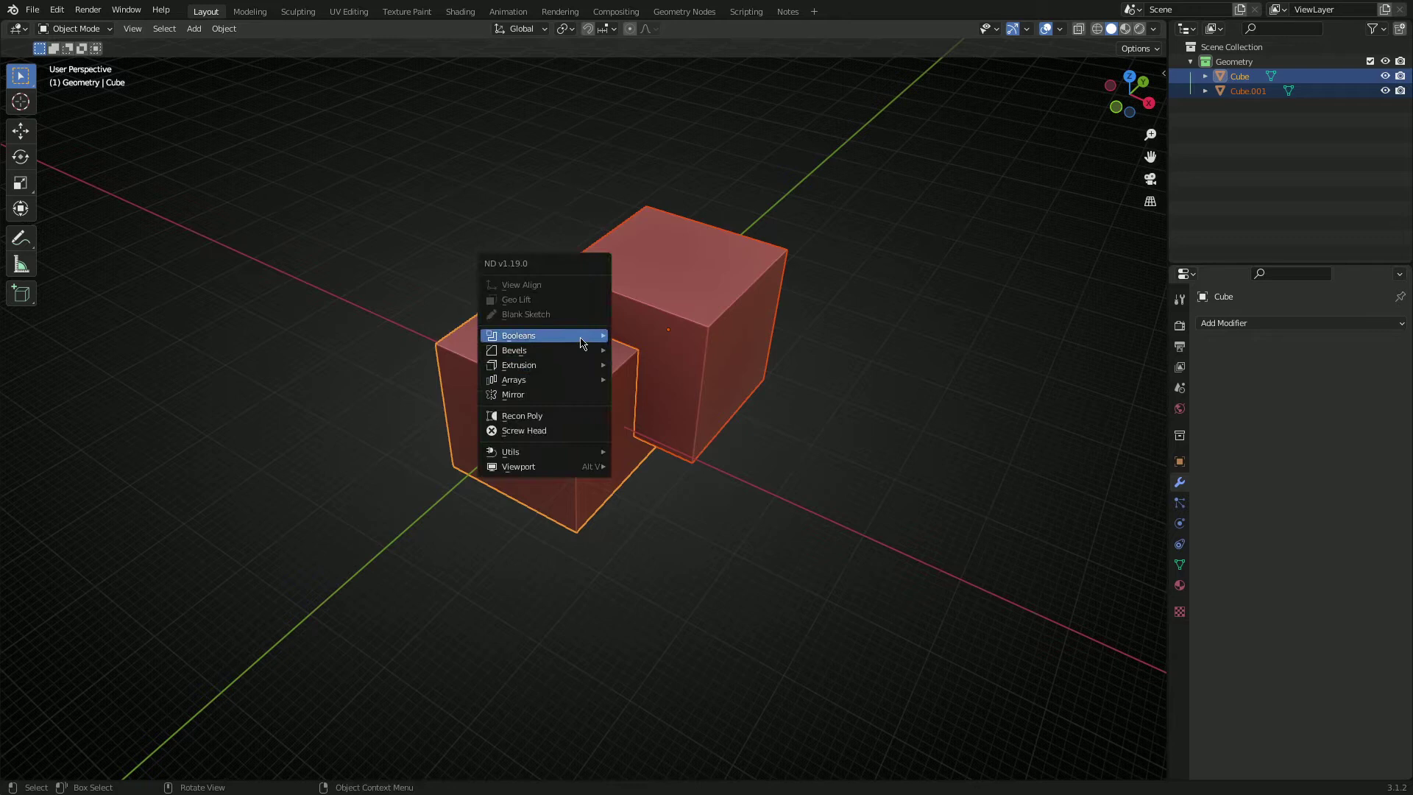
click(623, 340)
middle_drag(783, 379, 576, 394)
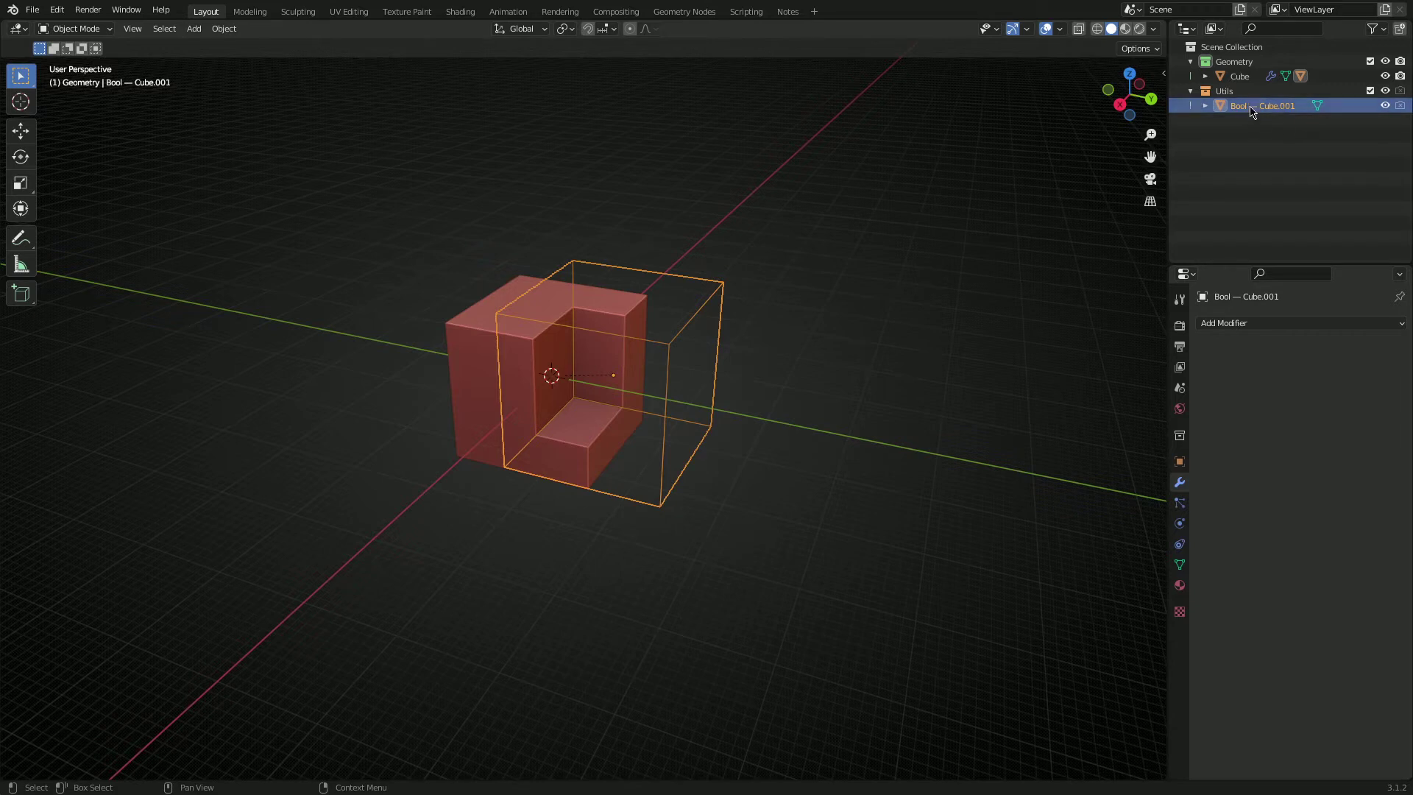
Cut a second notch with a cube copy placed up and to the left, using ND Difference
middle_drag(592, 399, 701, 391)
click(671, 391)
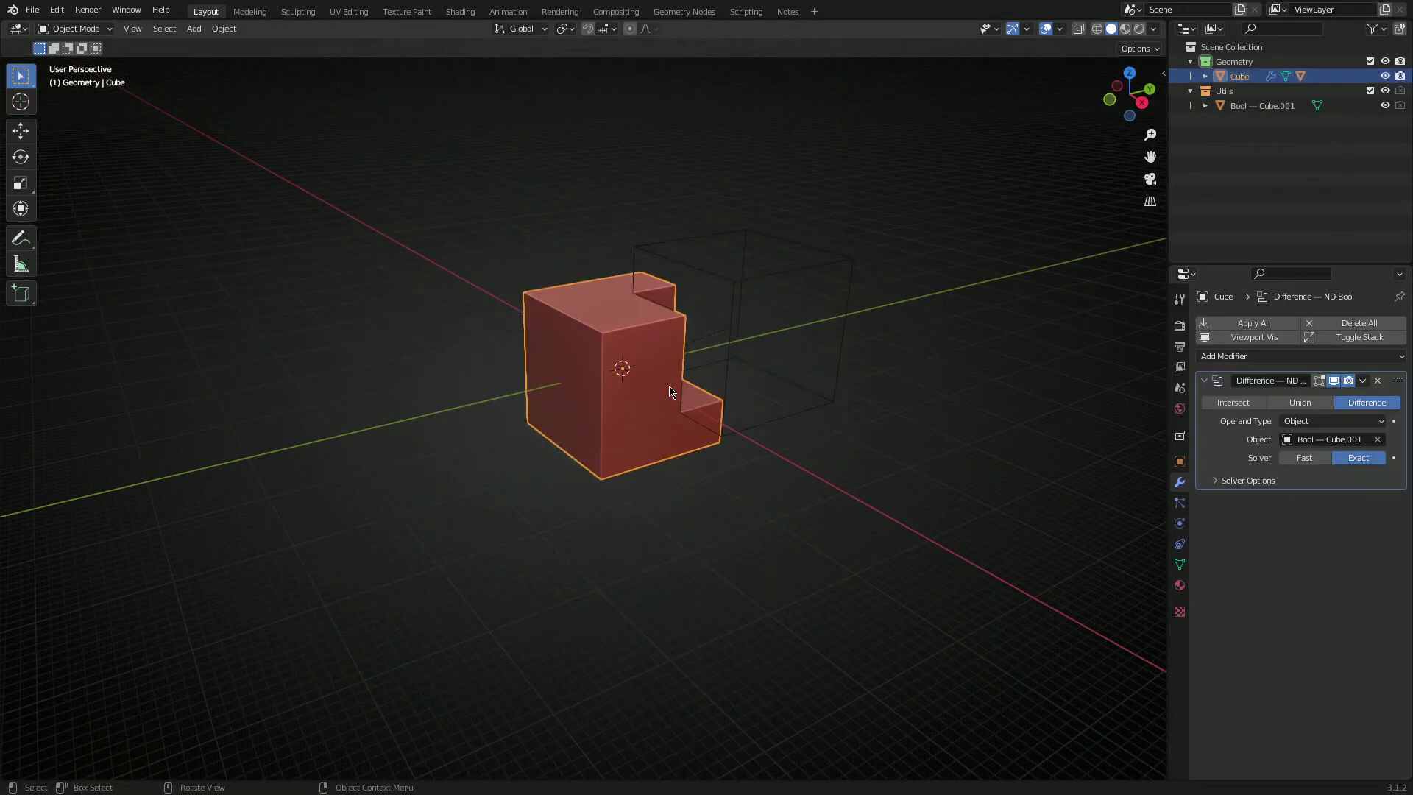
key(shift+d)
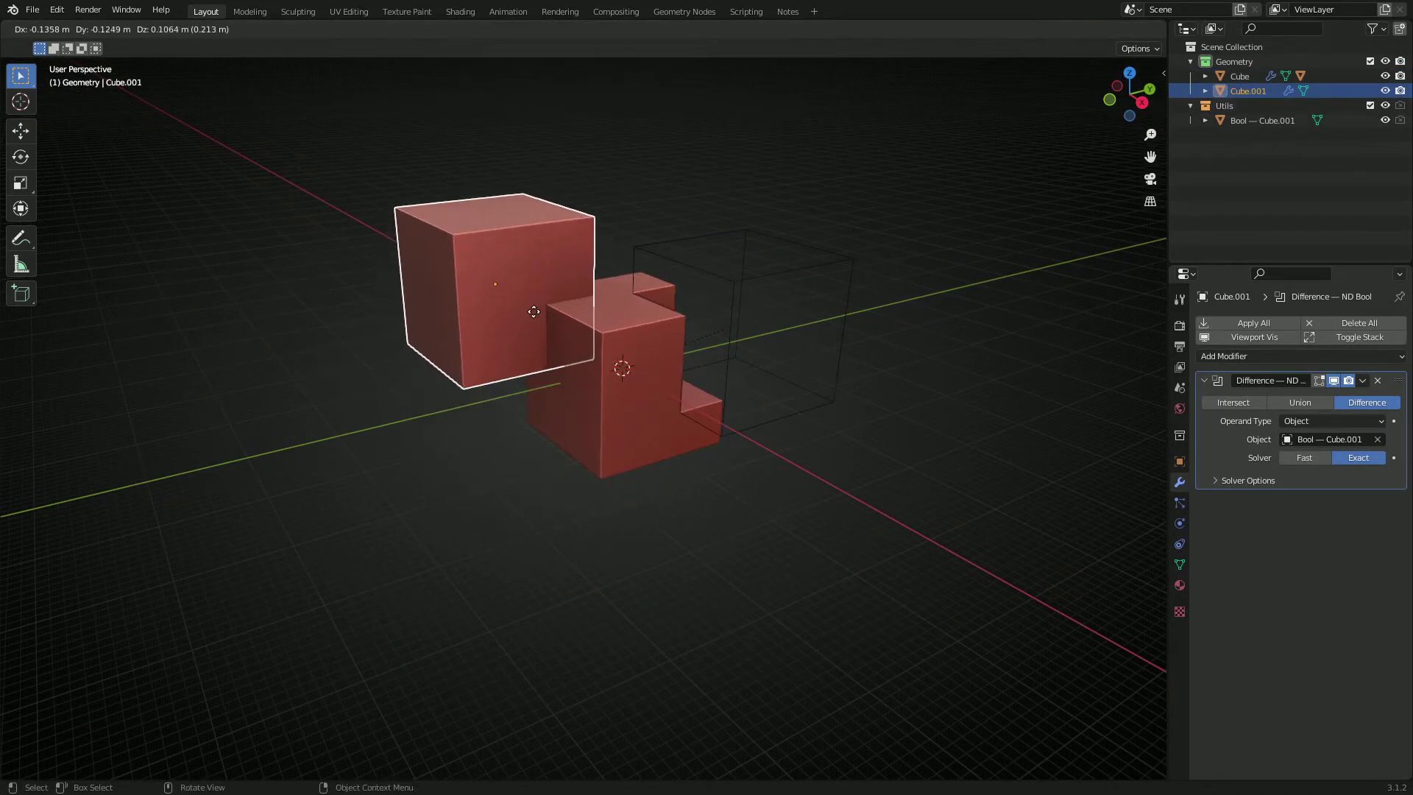
click(549, 330)
shift+click(619, 367)
key(ctrl+period)
mouse_move(620, 364)
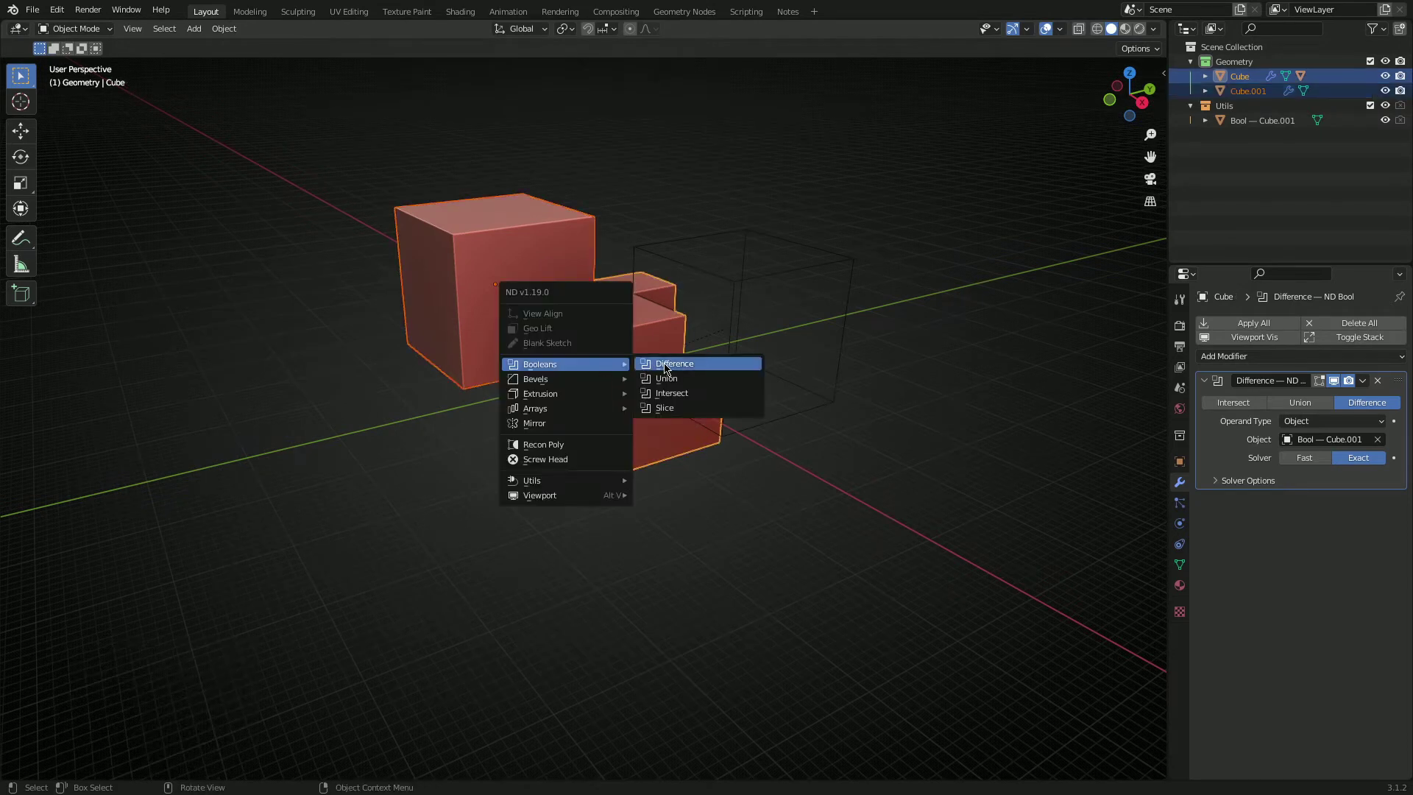
click(667, 368)
Move another cube copy below the shape and cut it out as a third notch
key(g)
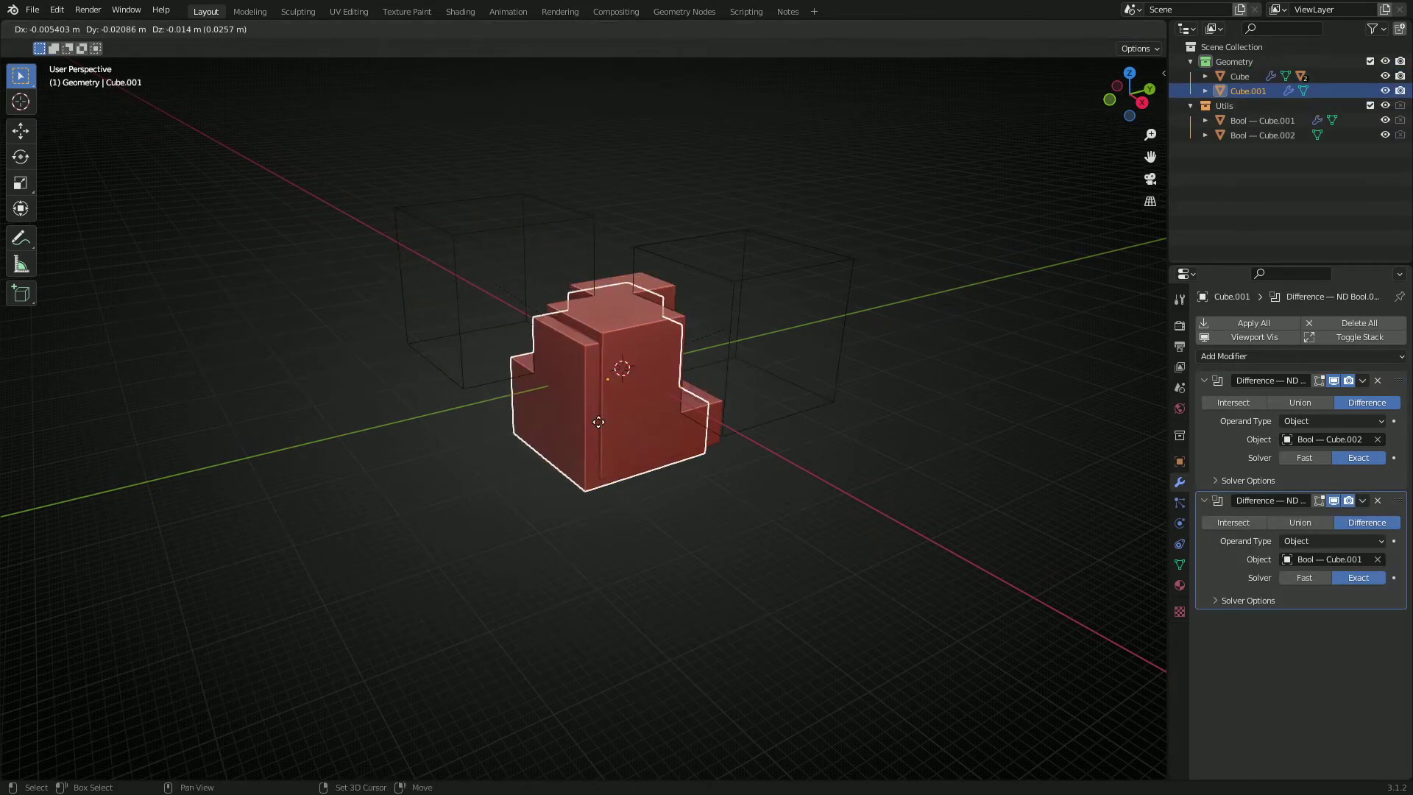
click(603, 482)
shift+click(618, 411)
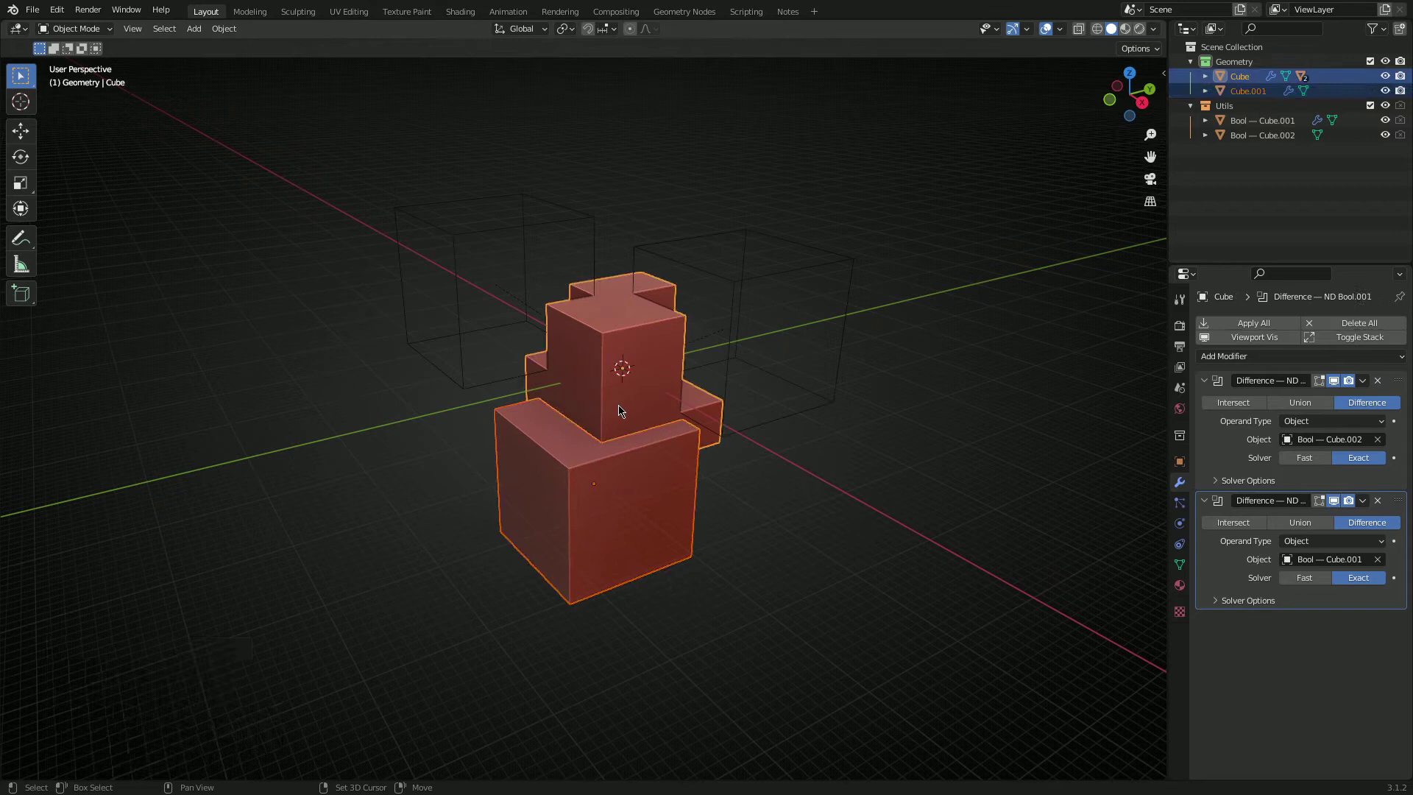
key(ctrl+period)
mouse_move(620, 406)
click(697, 407)
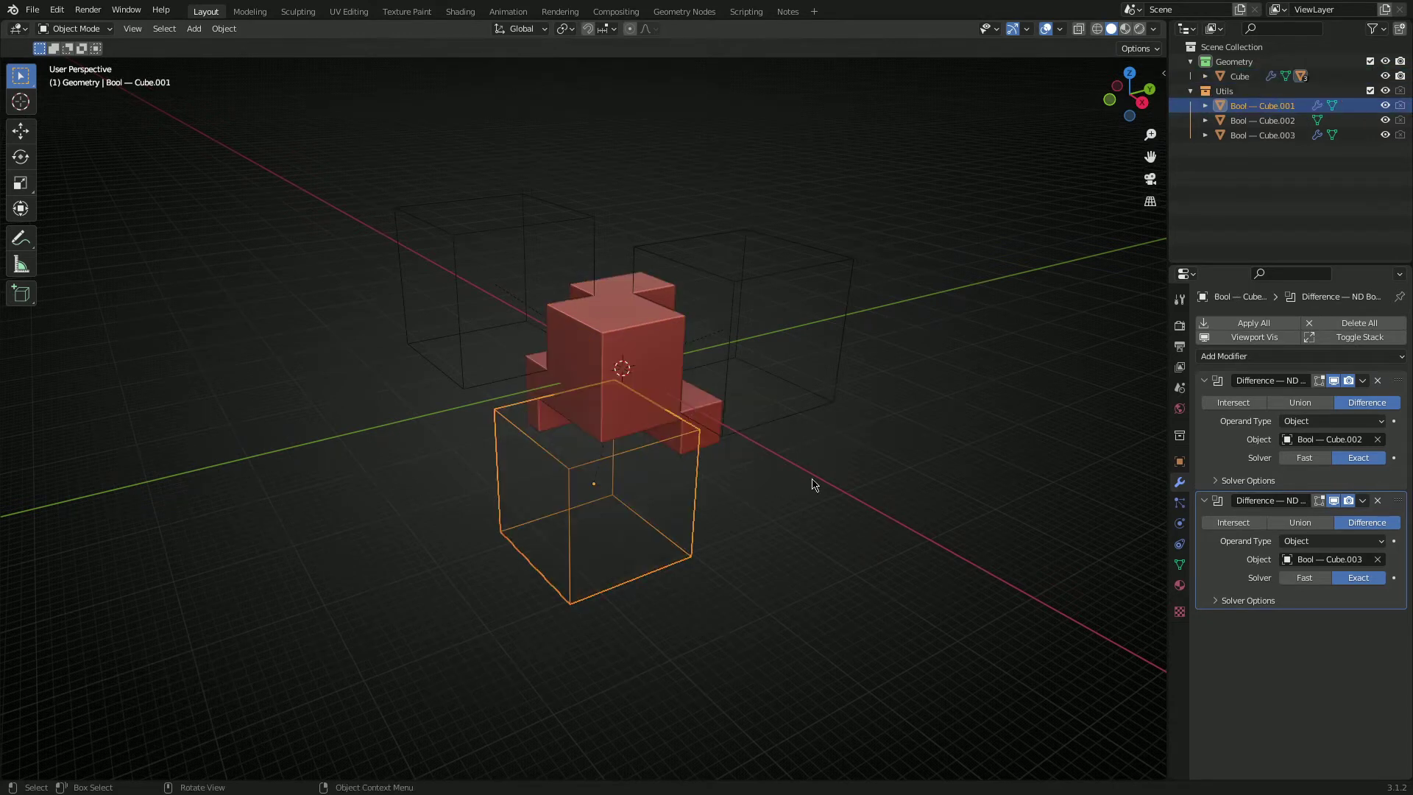
Hide cutter Bool — Cube.002 with H, reveal it with Alt+H, then deselect
middle_drag(814, 483, 647, 482)
click(753, 307)
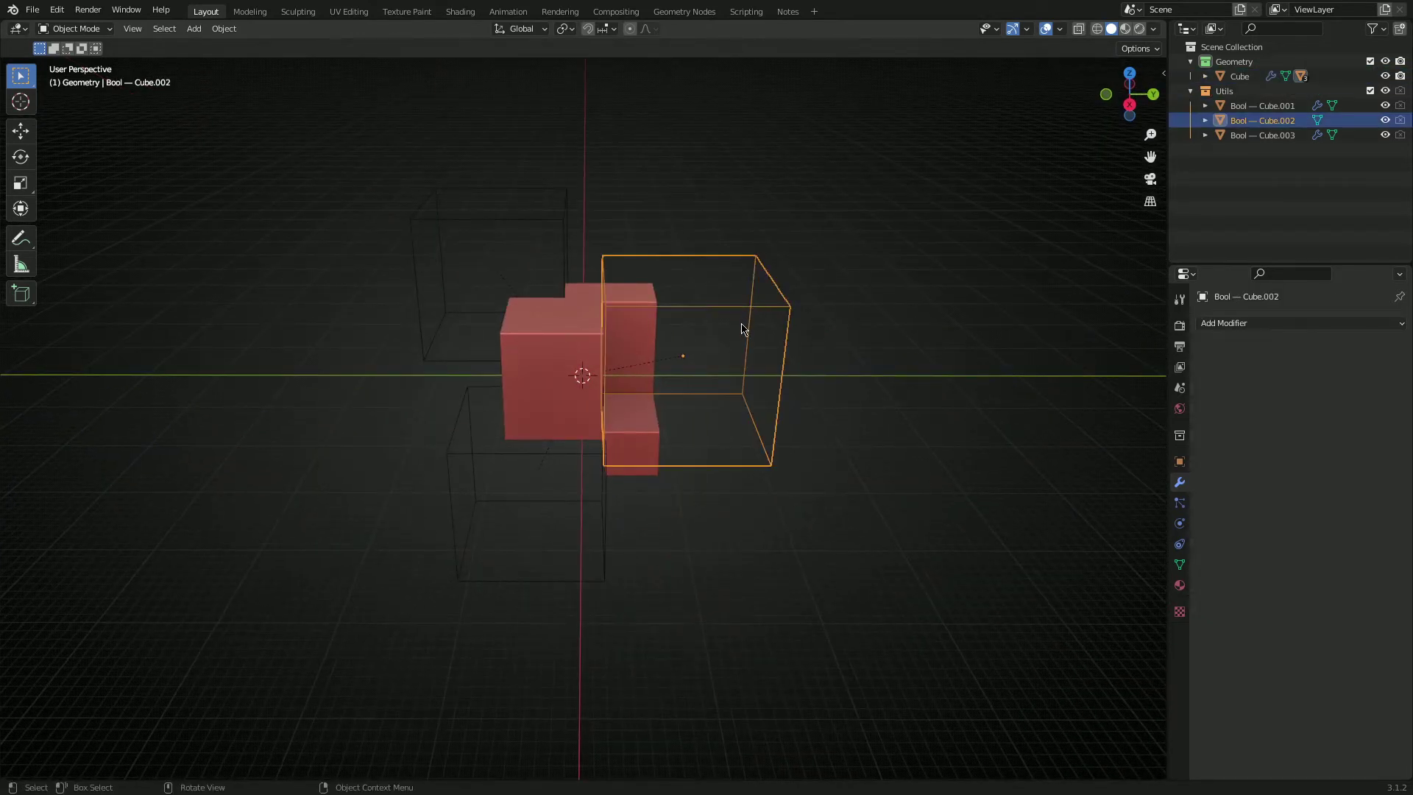
click(569, 241)
middle_drag(569, 241, 725, 284)
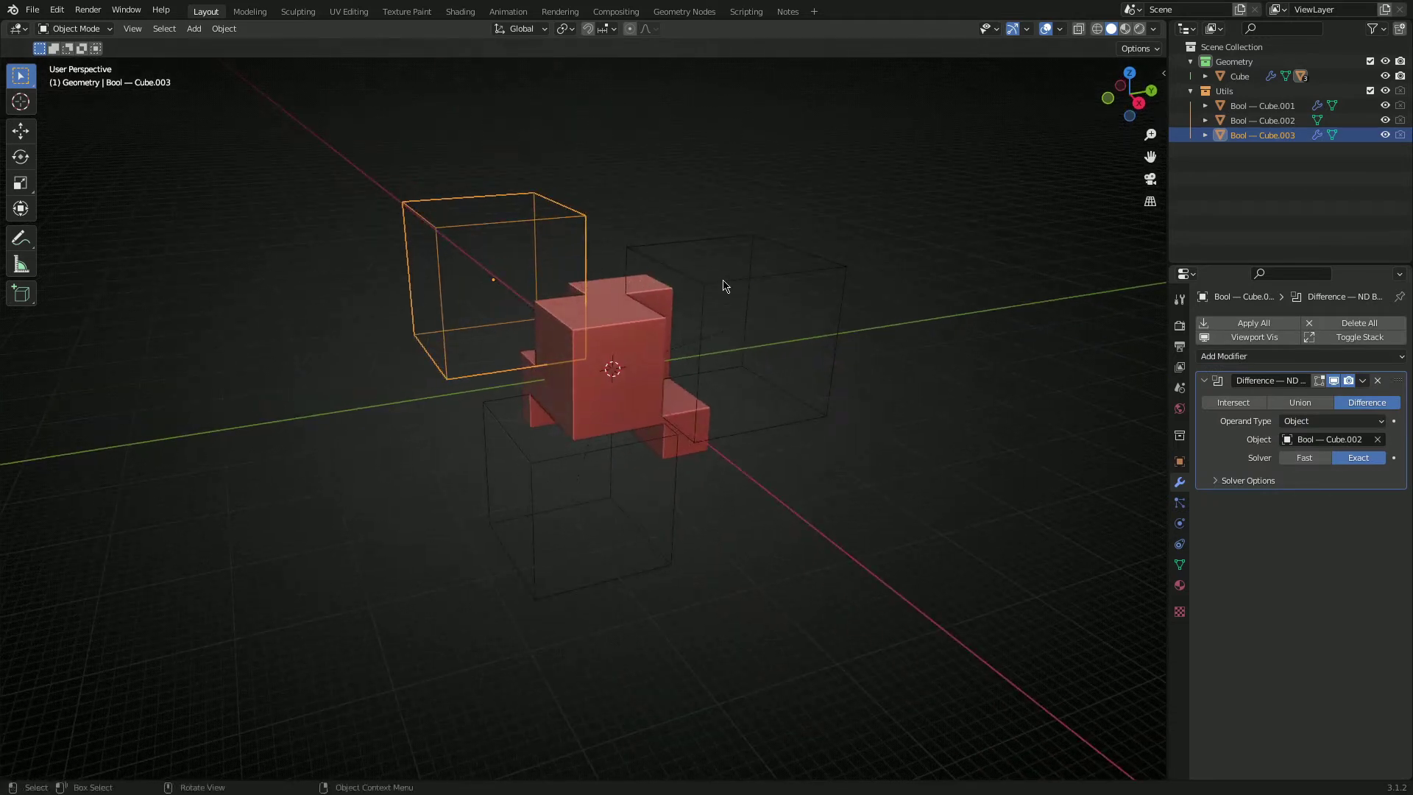
click(725, 286)
key(h)
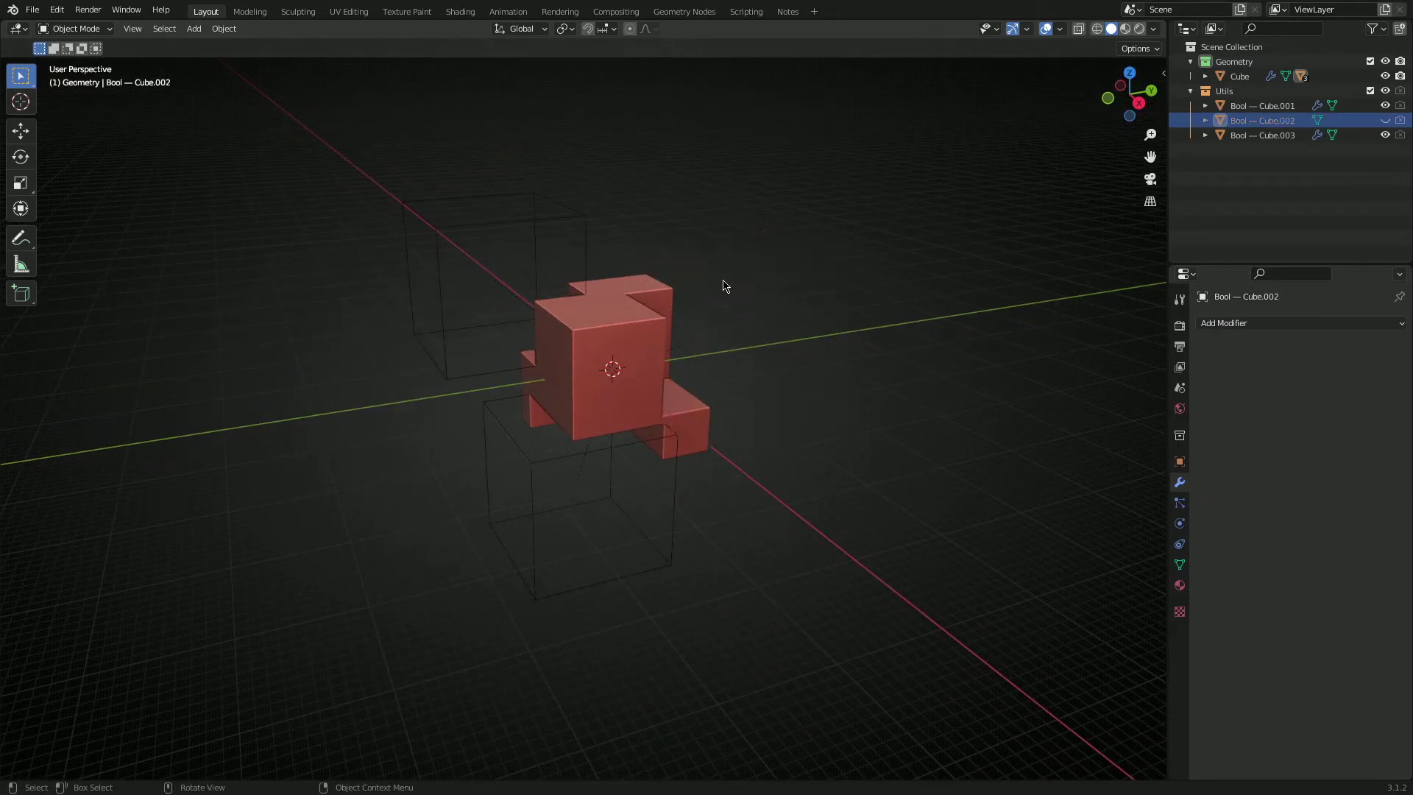
key(alt+h)
click(916, 449)
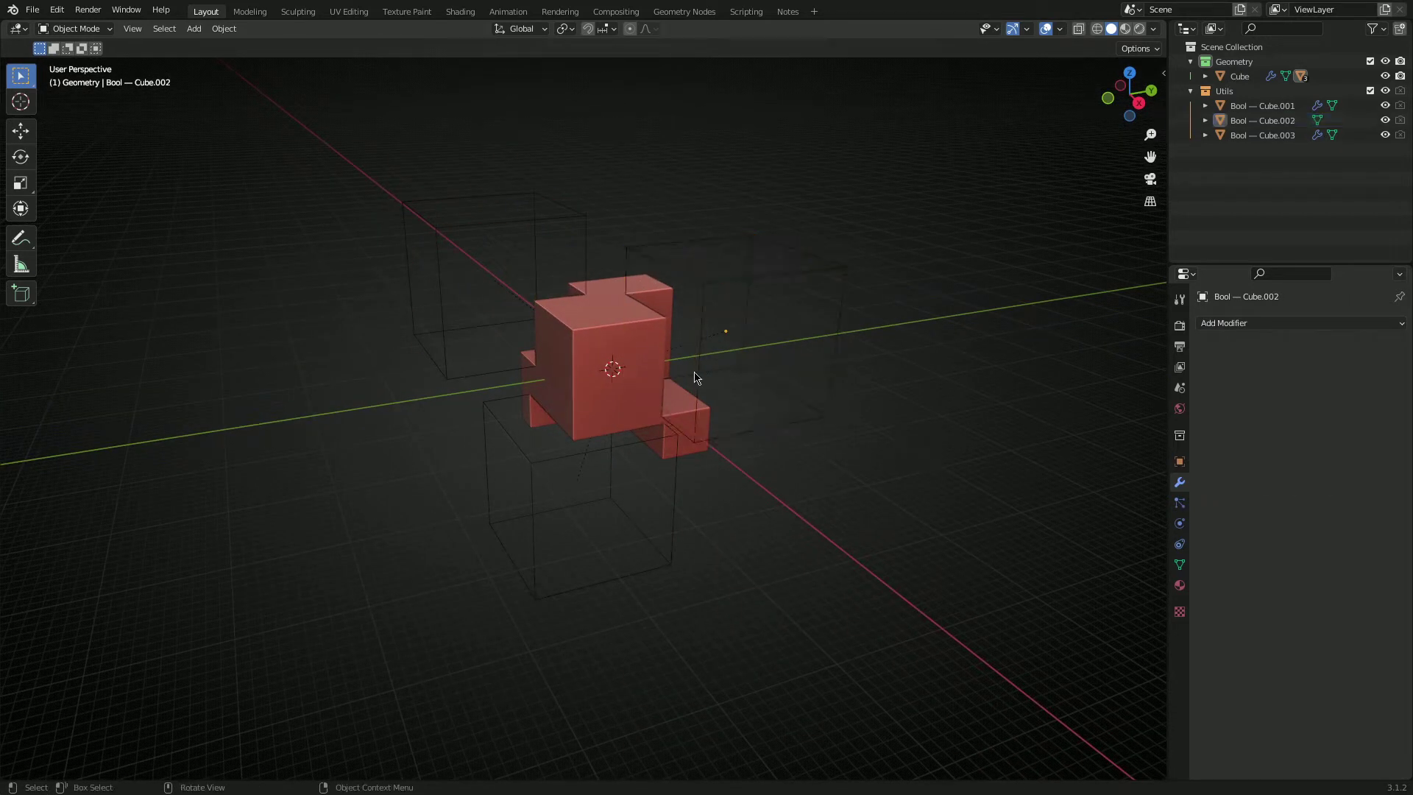
mouse_move(625, 391)
middle_down()
mouse_move(814, 373)
mouse_move(546, 387)
mouse_move(614, 399)
middle_up()
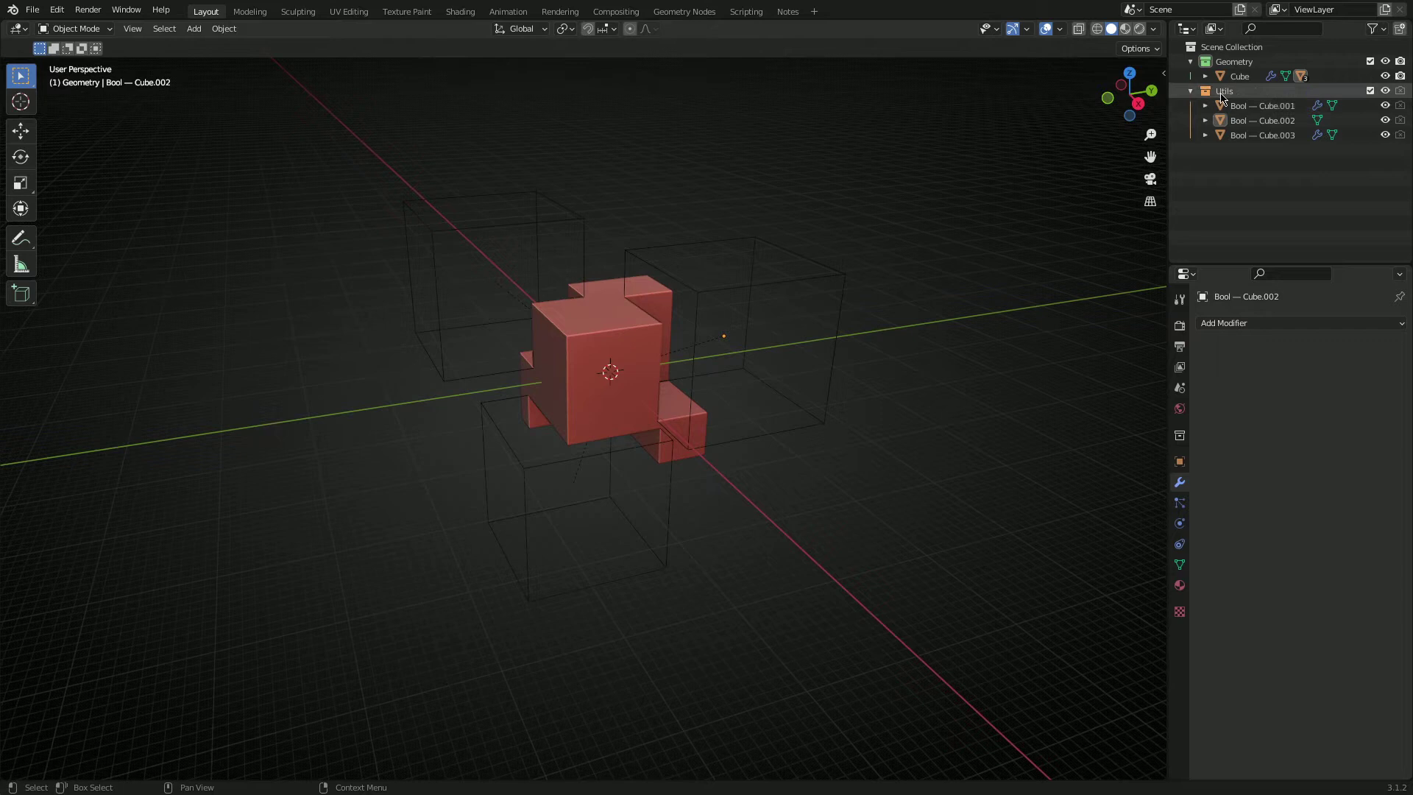
click(1385, 91)
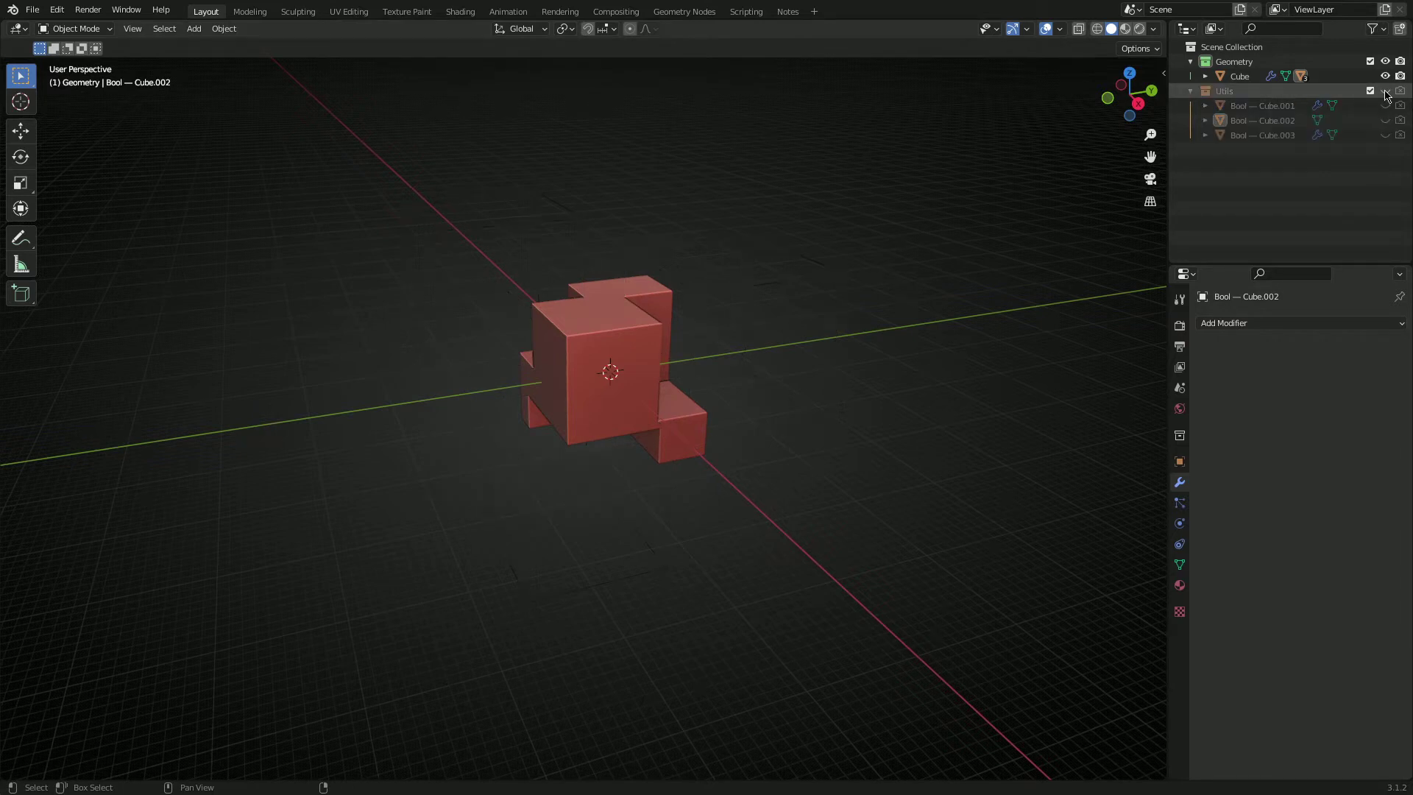
click(1386, 90)
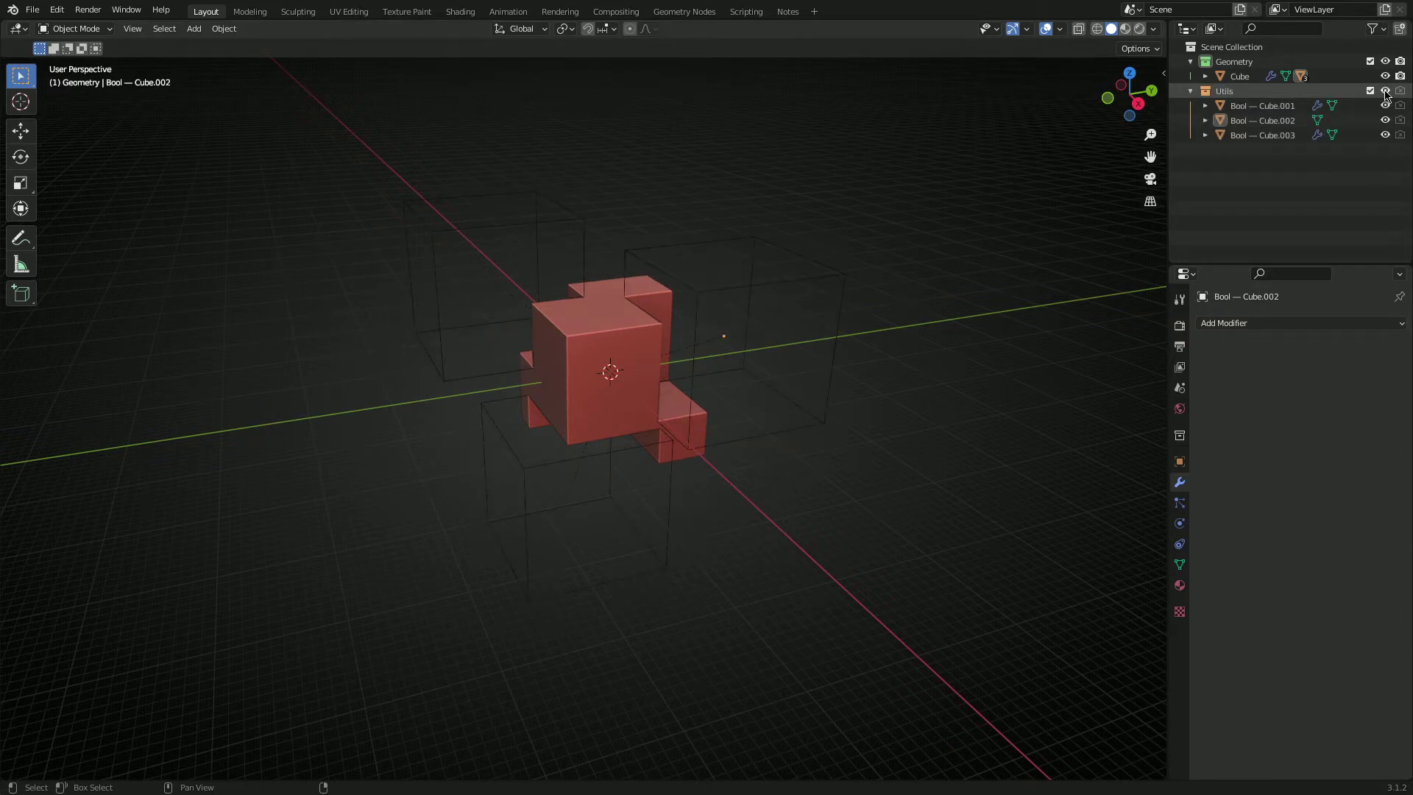
middle_drag(798, 314, 714, 311)
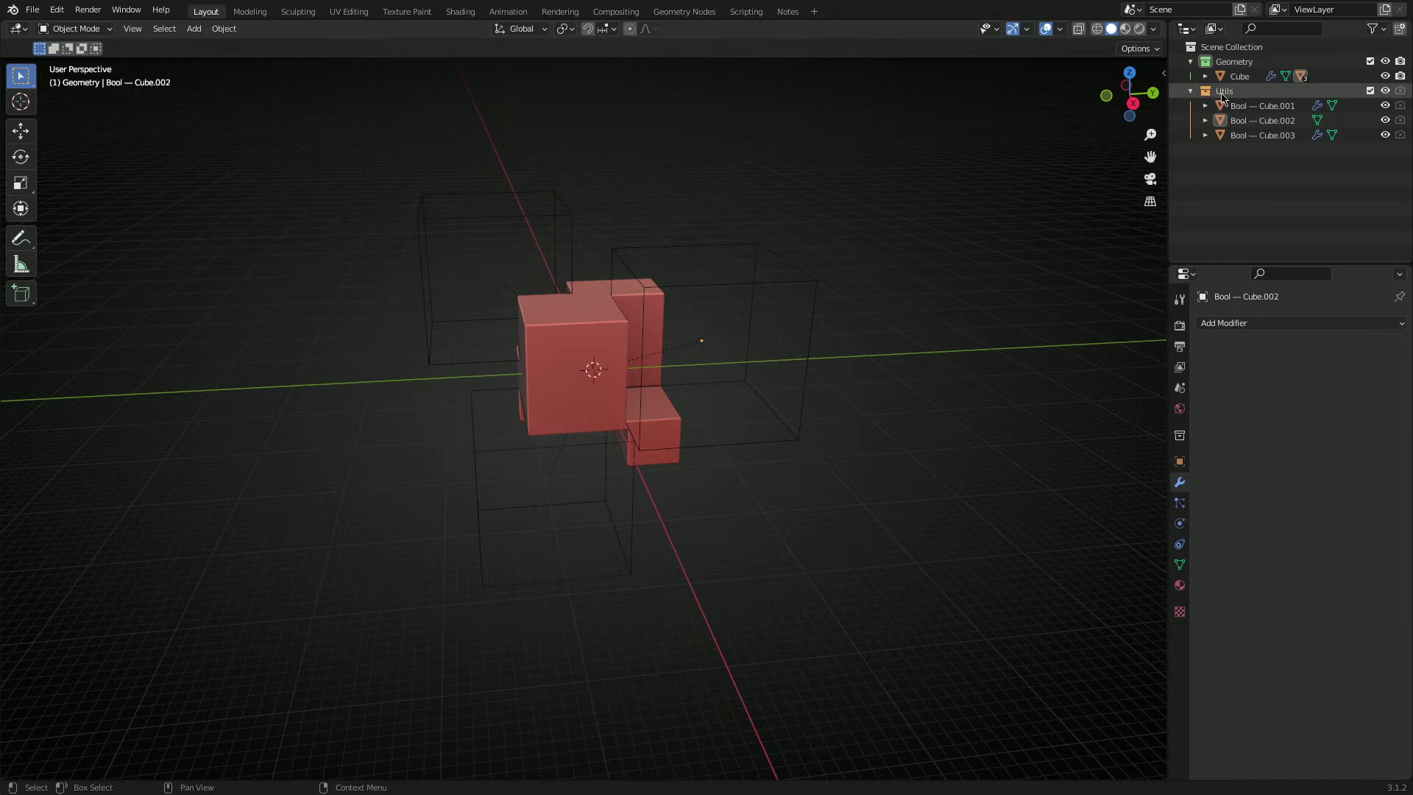
click(57, 10)
click(105, 220)
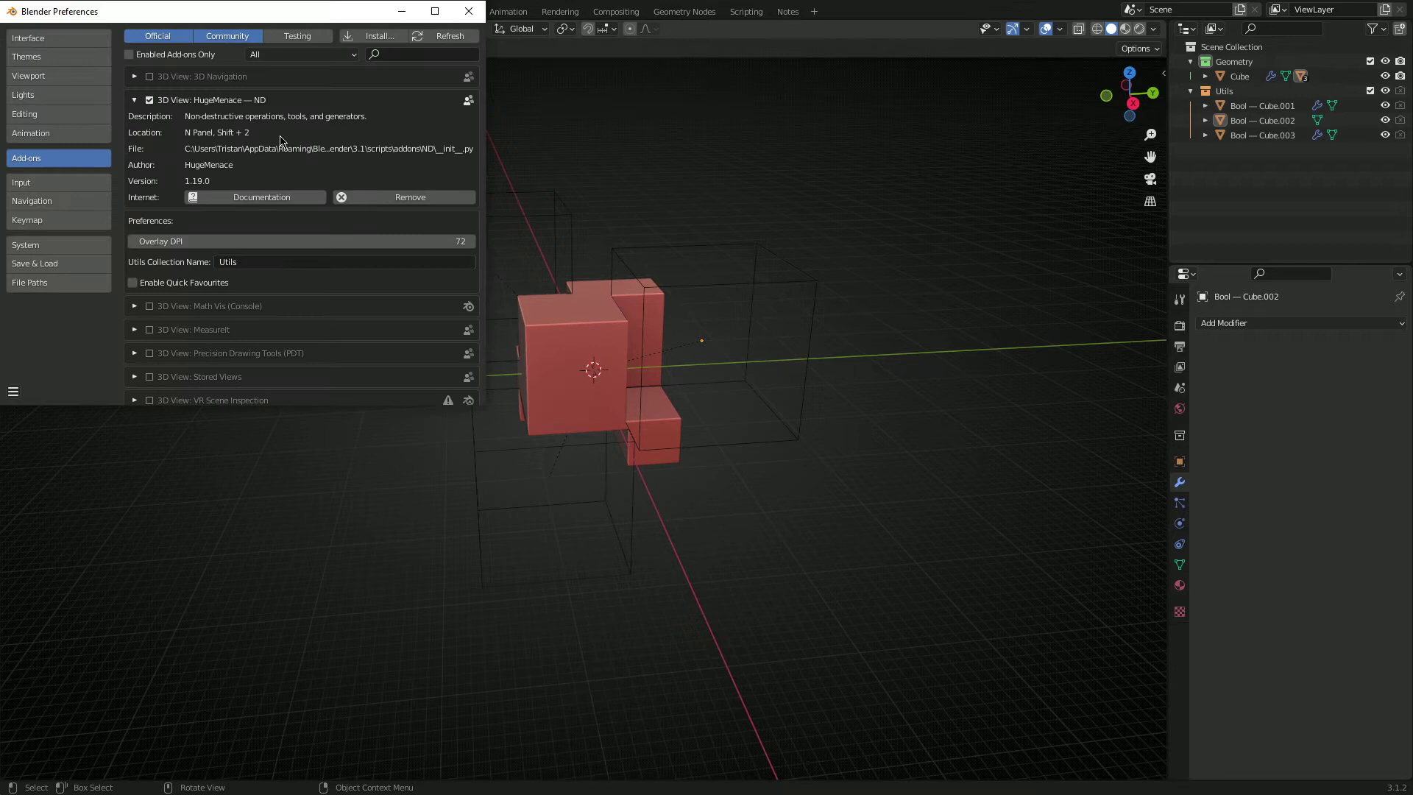
drag(237, 22, 424, 113)
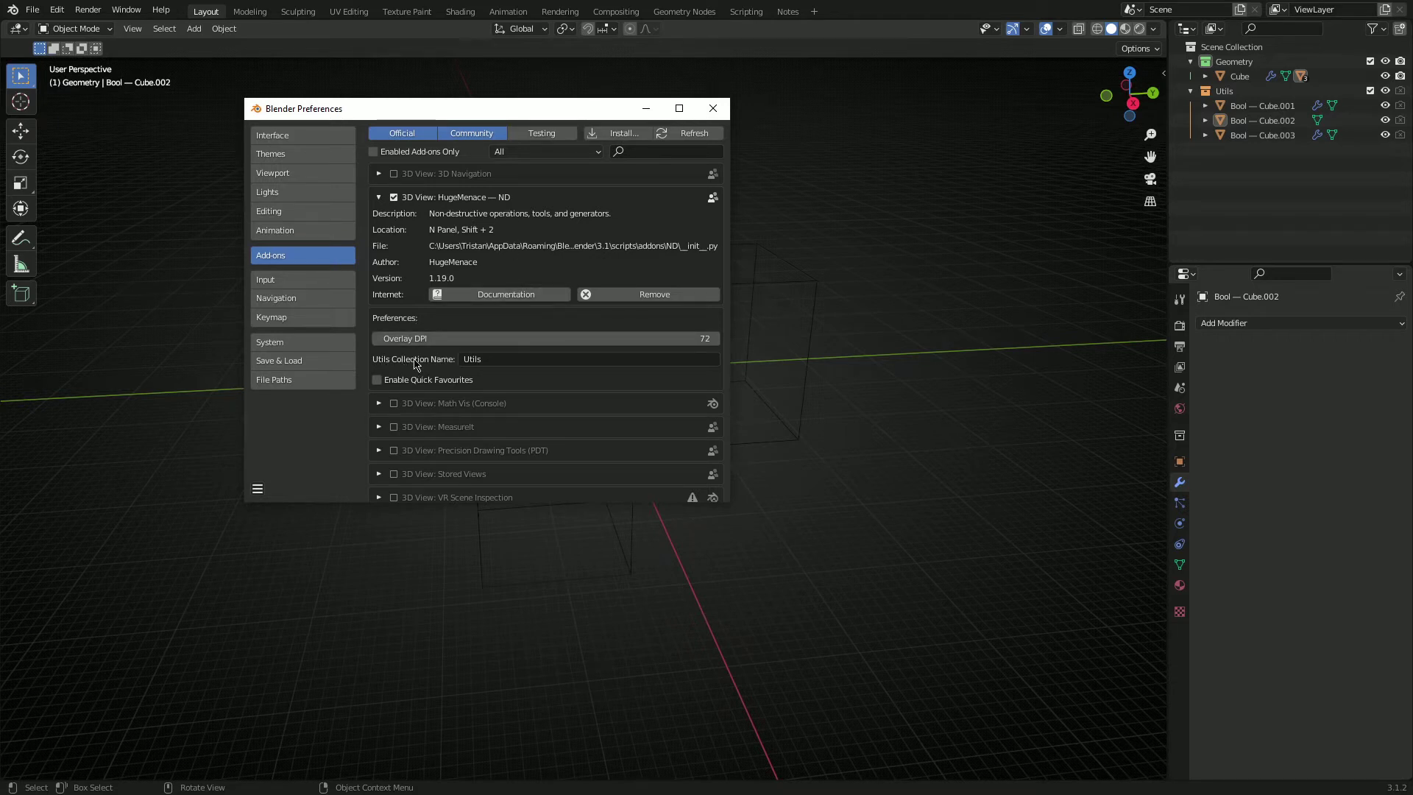
click(496, 363)
key(Return)
click(713, 108)
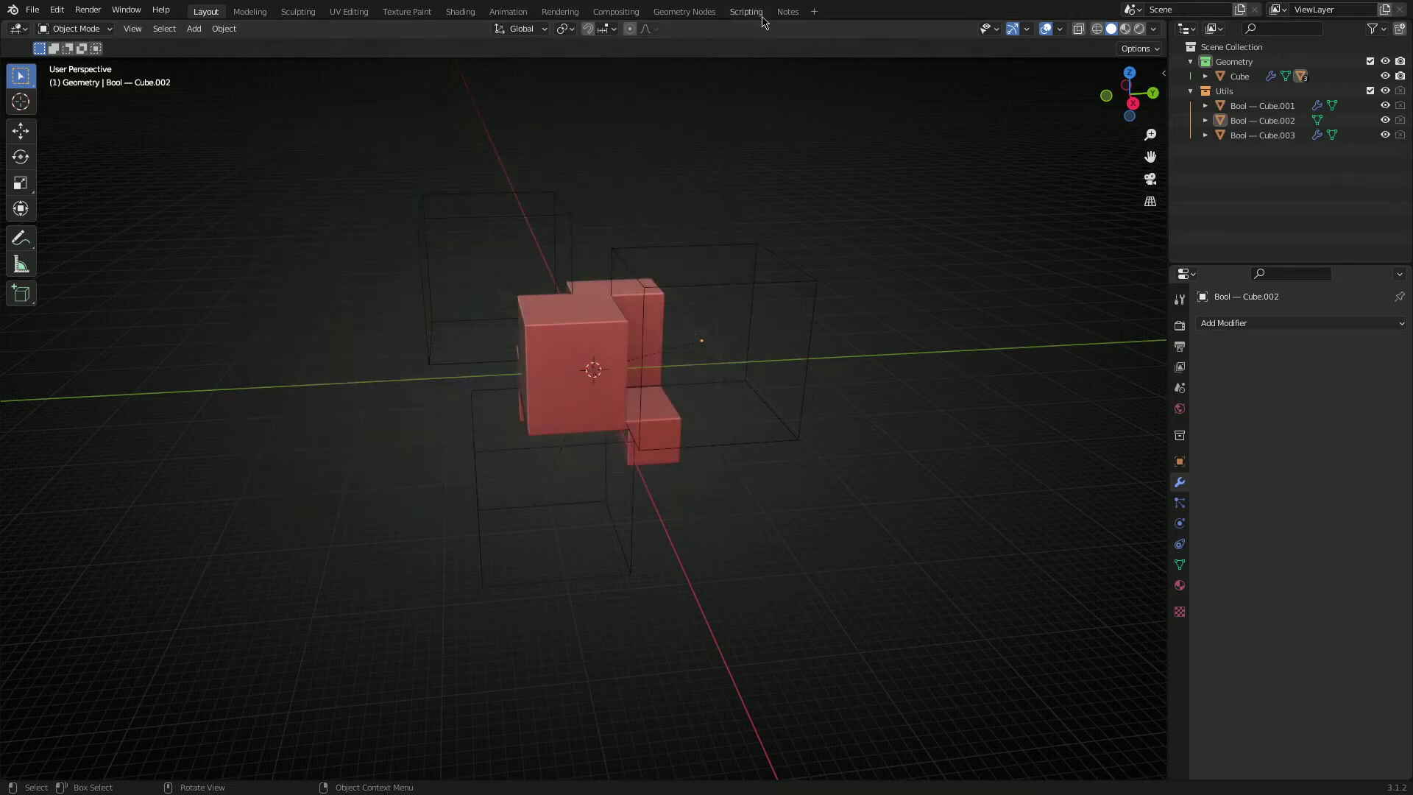
click(788, 12)
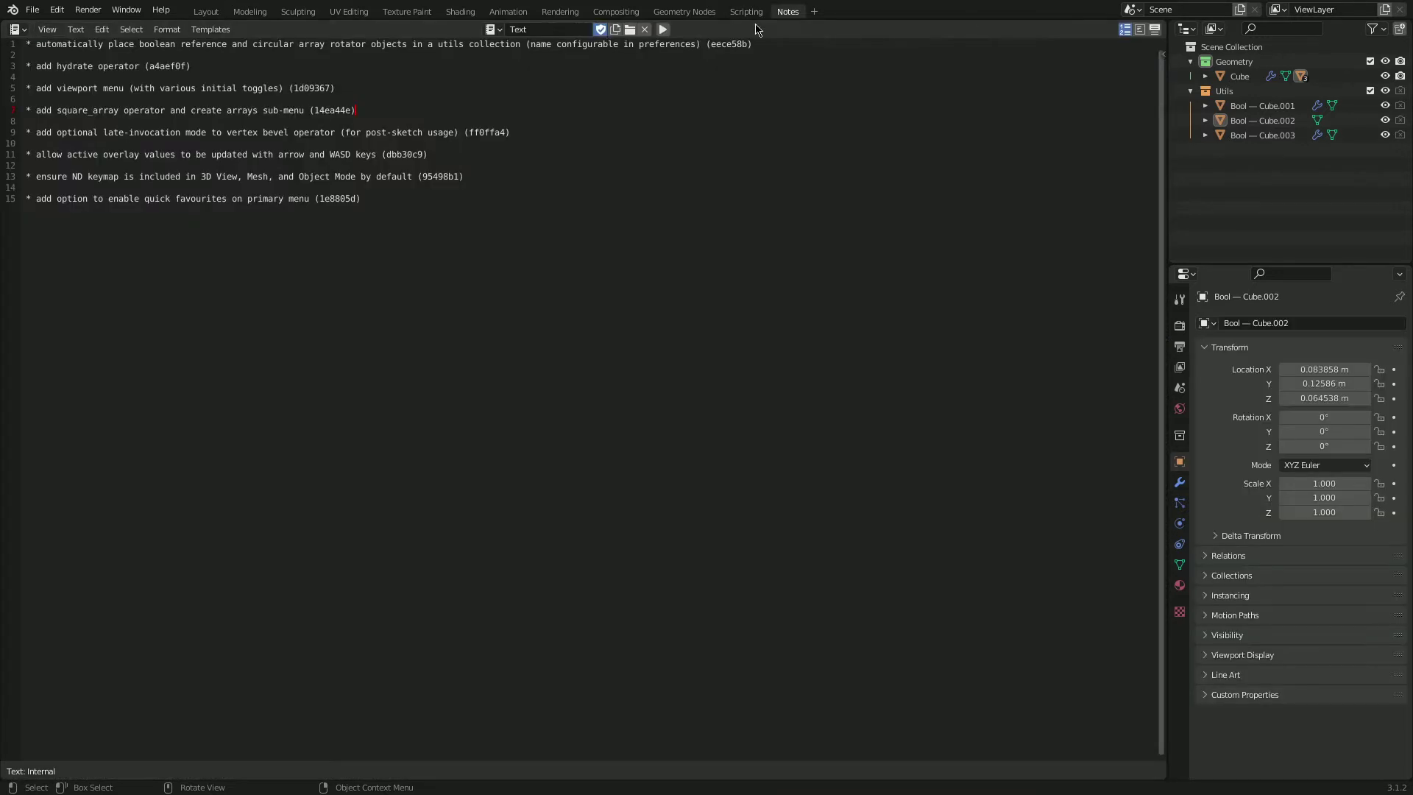
click(205, 12)
middle_drag(621, 321, 637, 360)
click(698, 316)
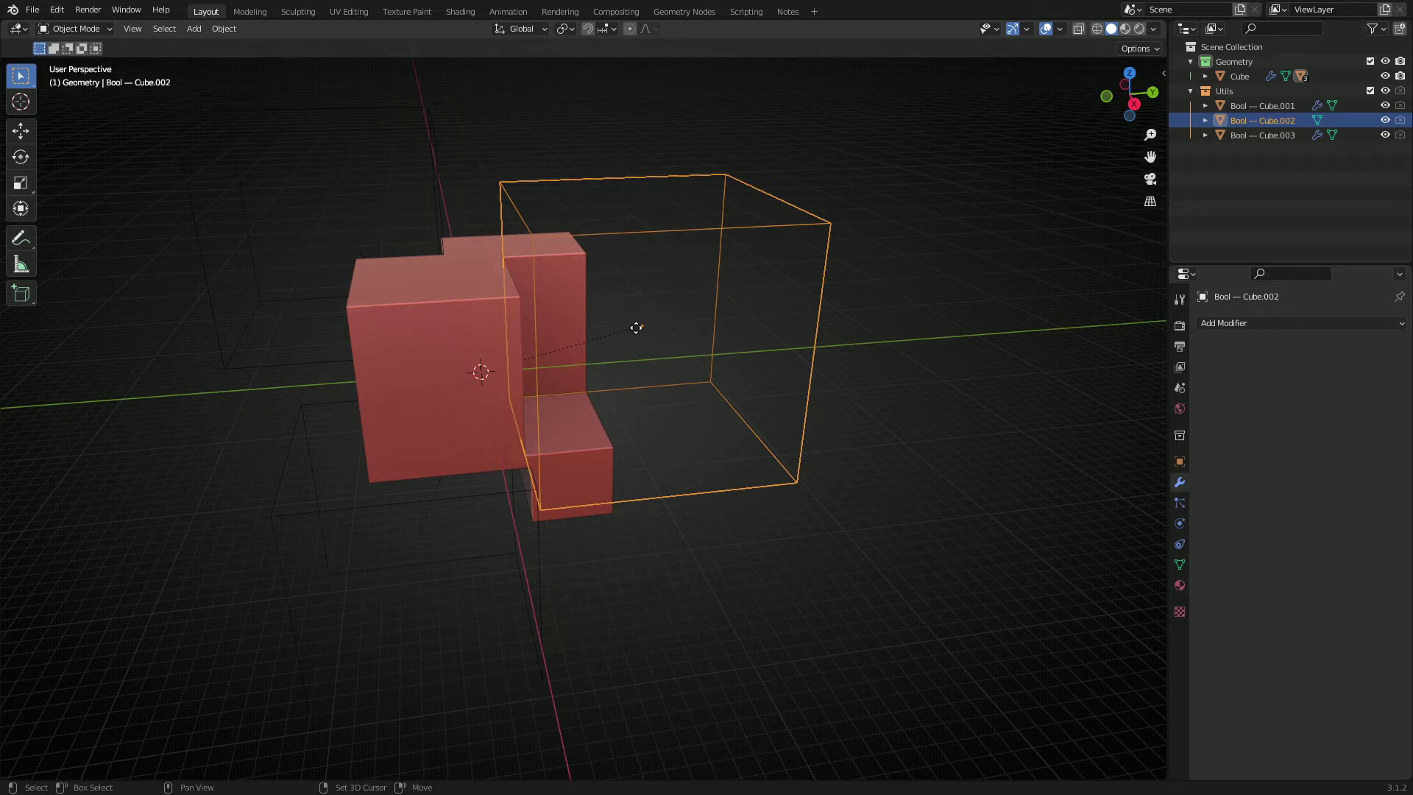
Duplicate a cutter, clear its parent keeping transforms, and move Bool — Cube.004 into Geometry
key(shift+d)
key(Escape)
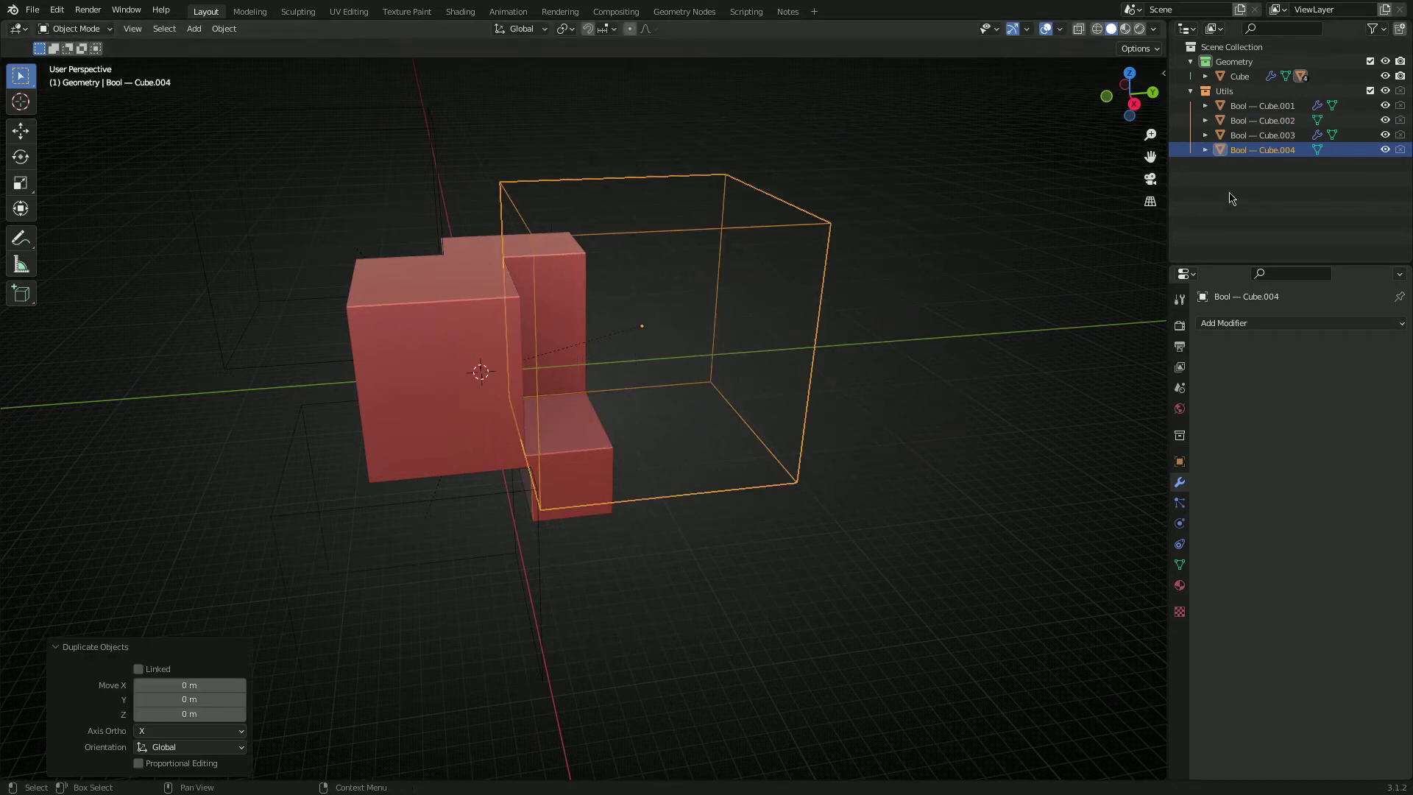
key(alt+p)
click(940, 242)
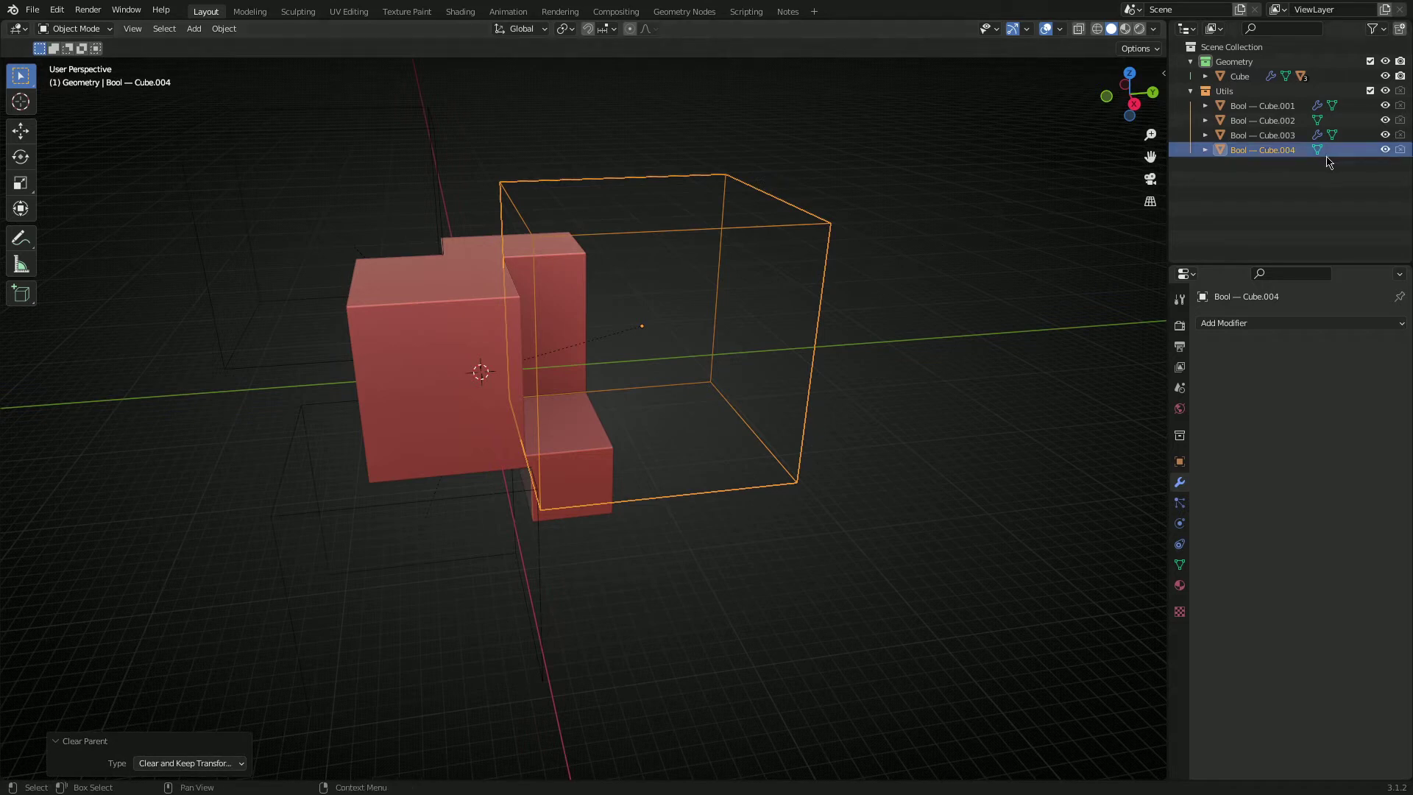
drag(1252, 152, 1234, 63)
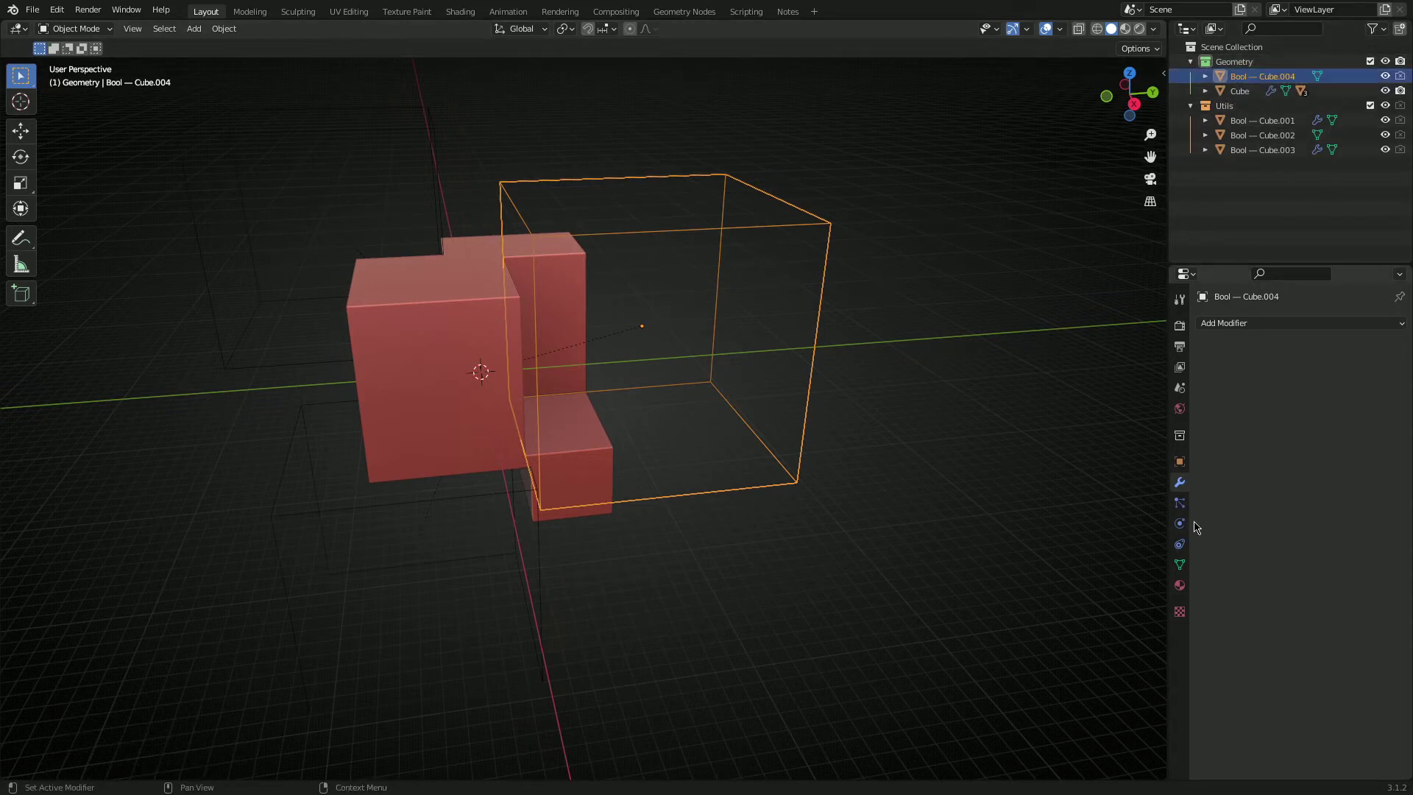
Set Bool — Cube.004's Display As option to Solid in Object properties
click(1180, 461)
scroll(1270, 559, down, 3)
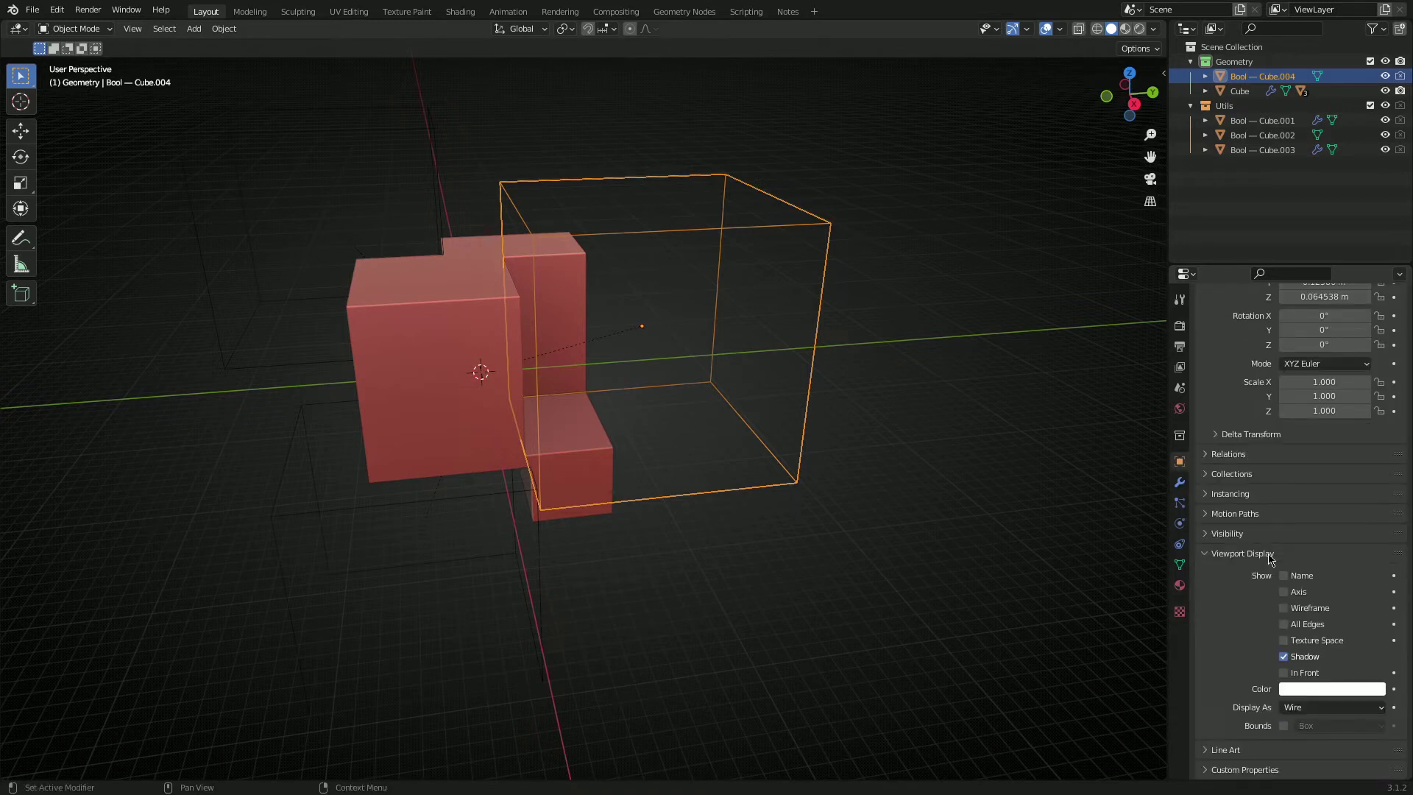
click(1299, 707)
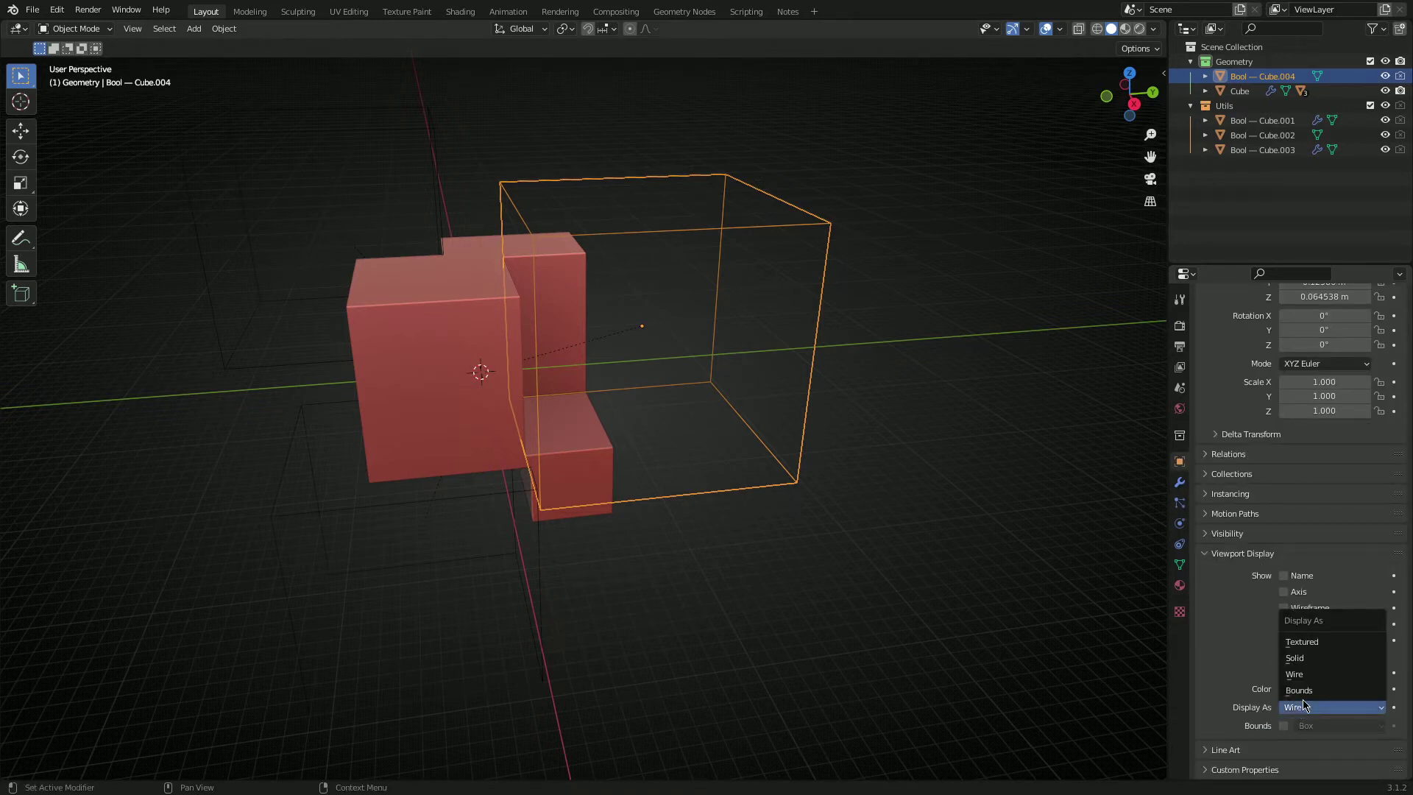
click(1314, 661)
Delete the Bool — Cube.004 object from the scene
middle_drag(1011, 508, 739, 345)
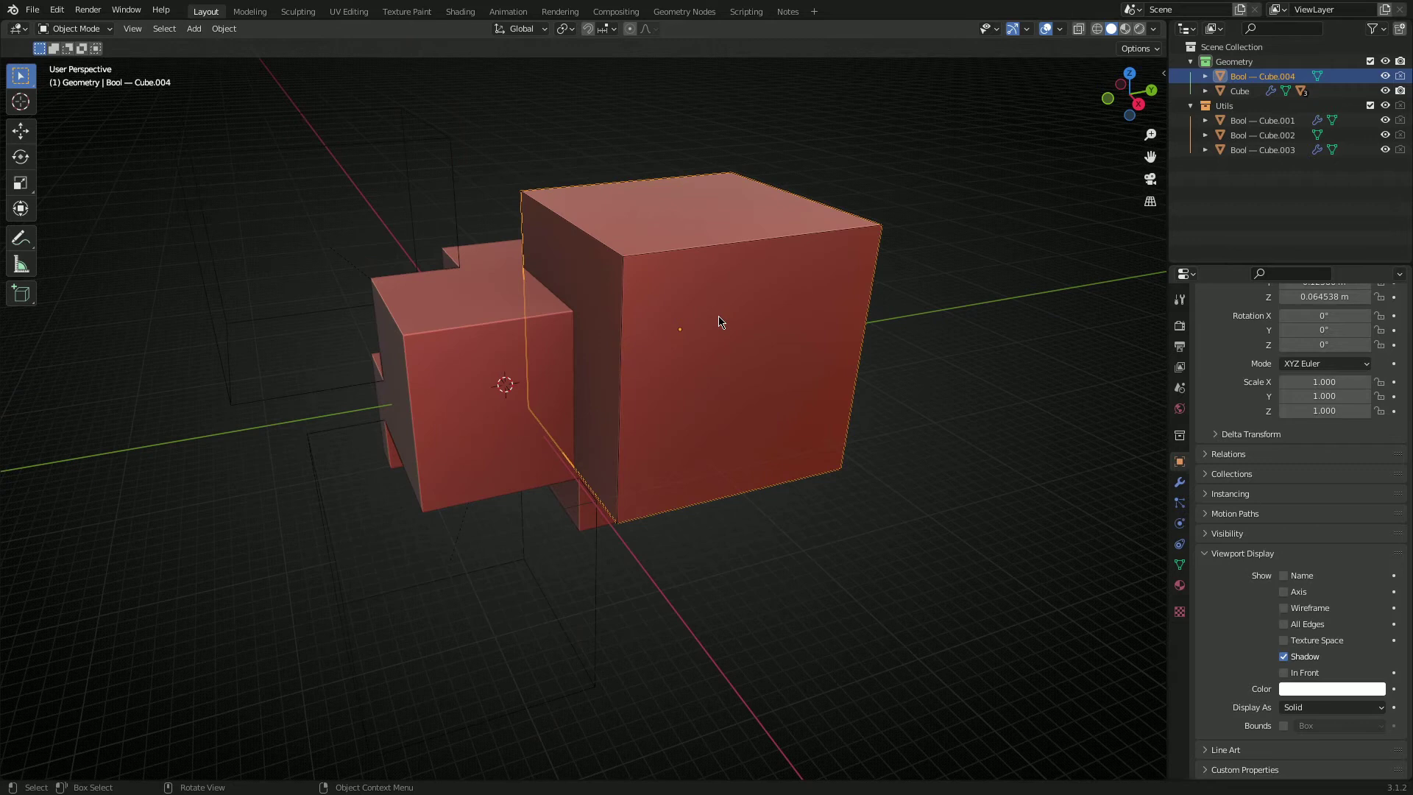
key(g)
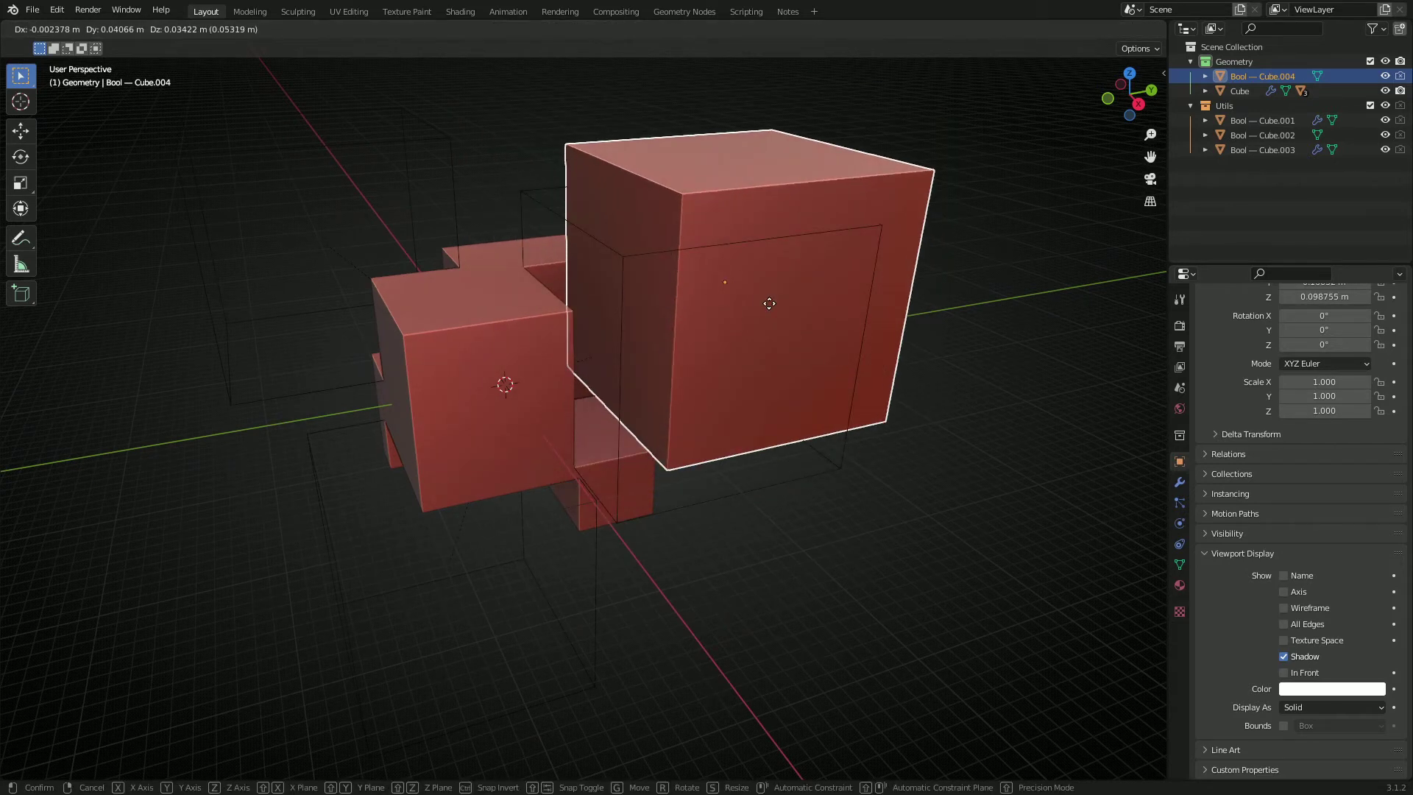
key(Escape)
key(x)
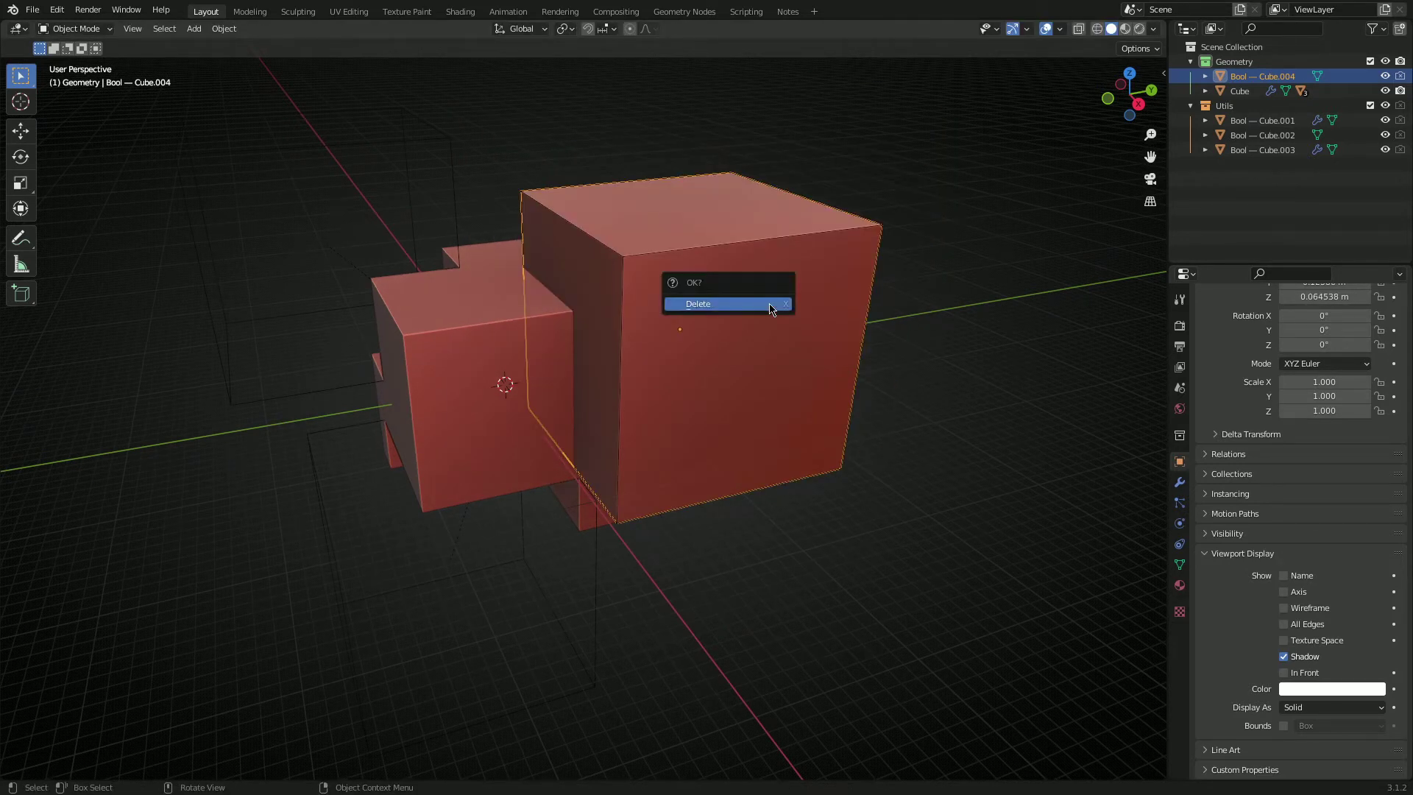
click(770, 309)
middle_drag(741, 363, 663, 391)
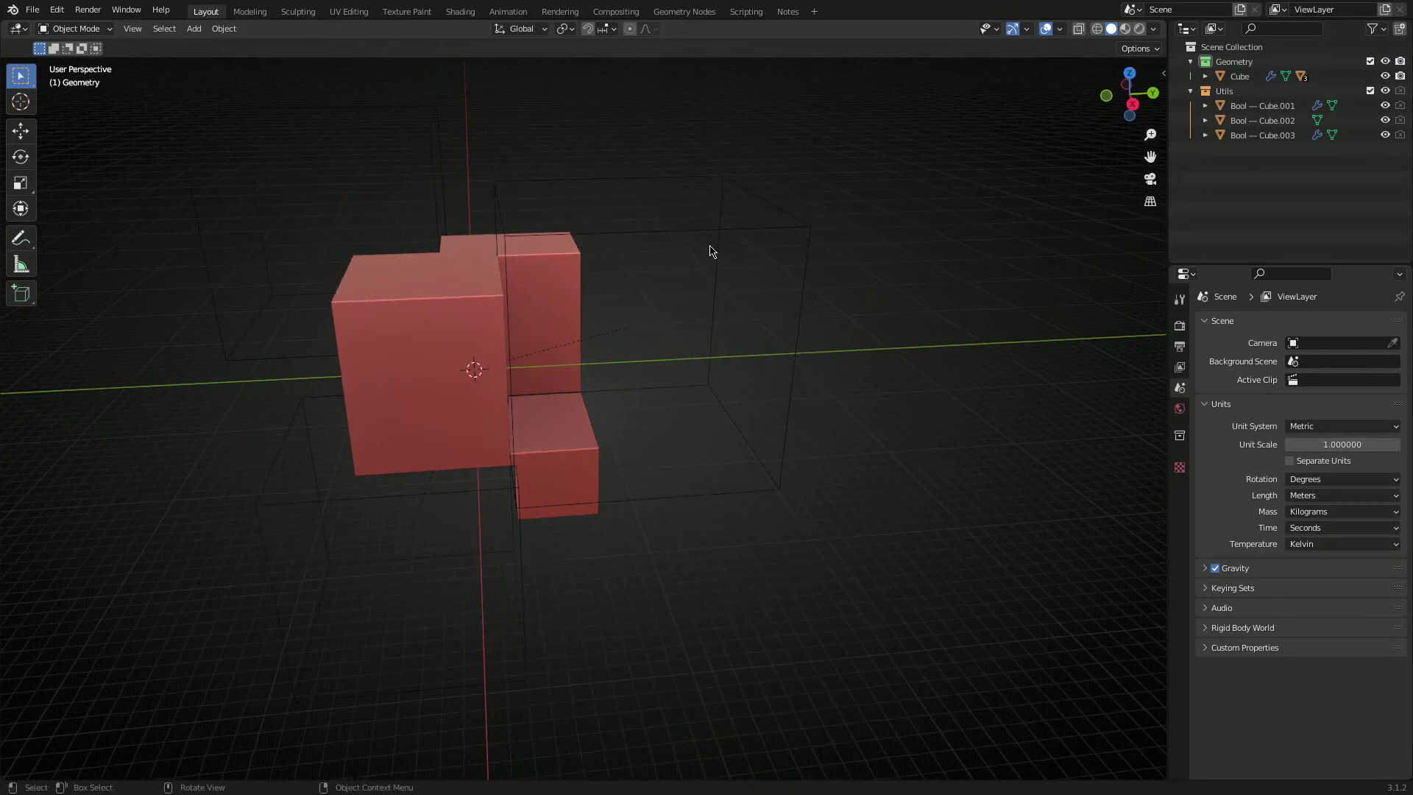
click(711, 274)
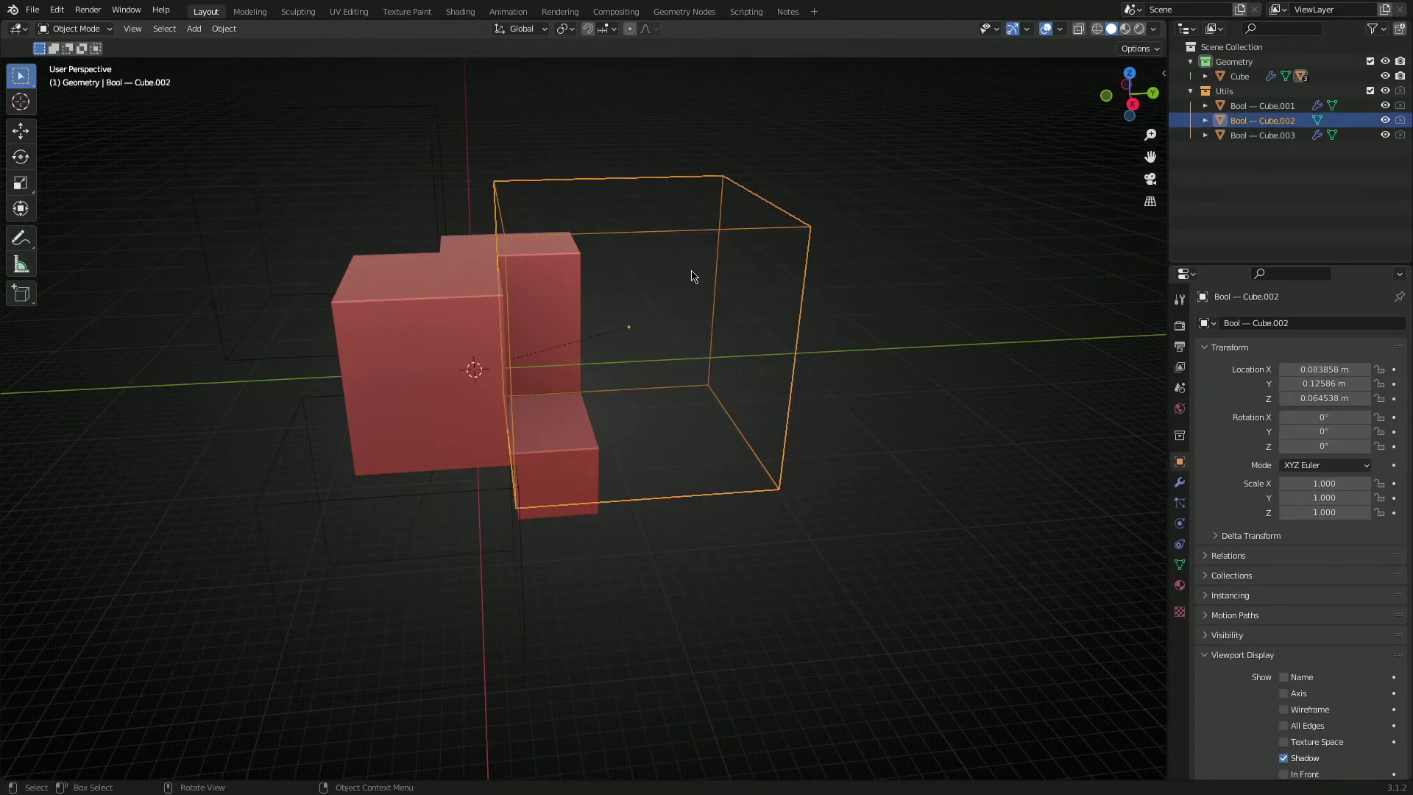
key(ctrl+period)
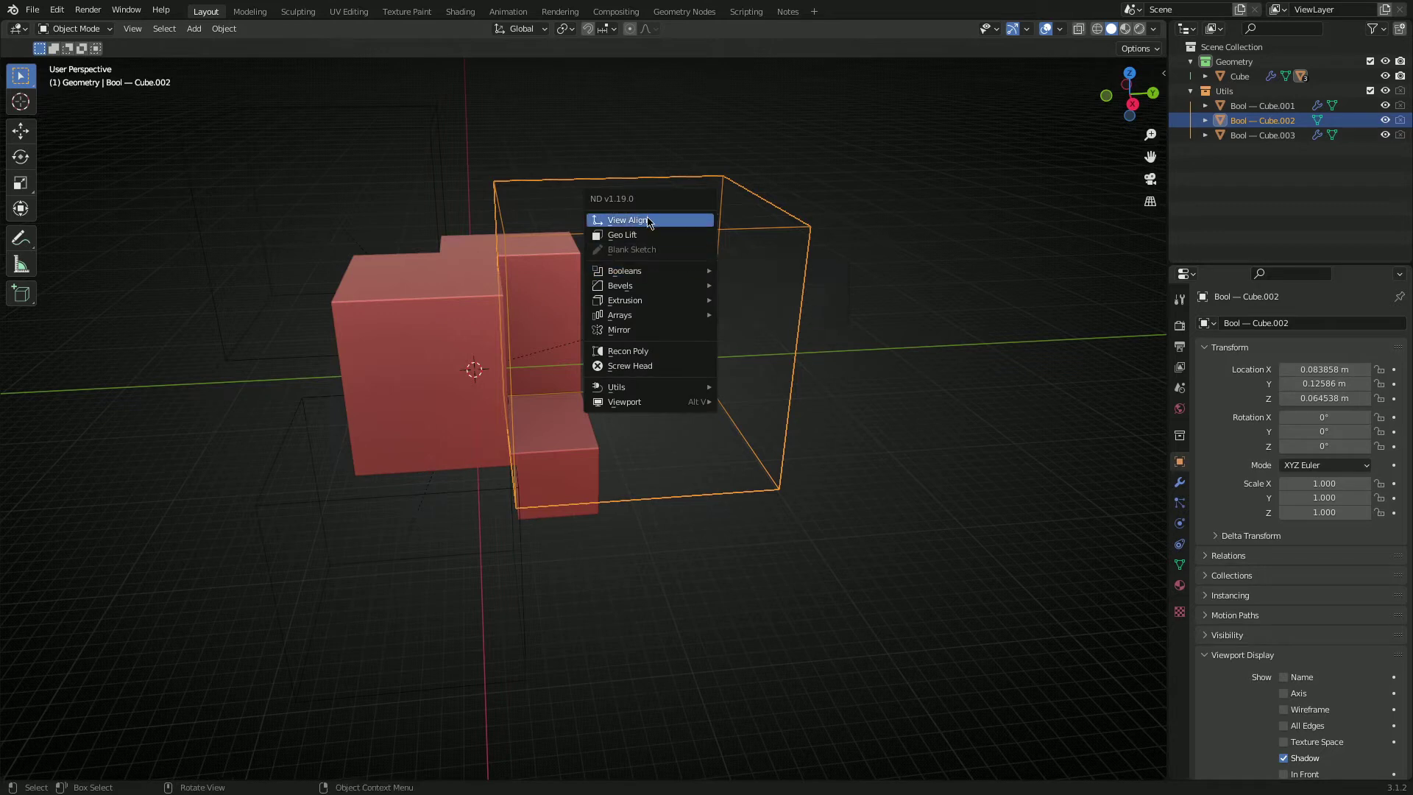
mouse_move(608, 392)
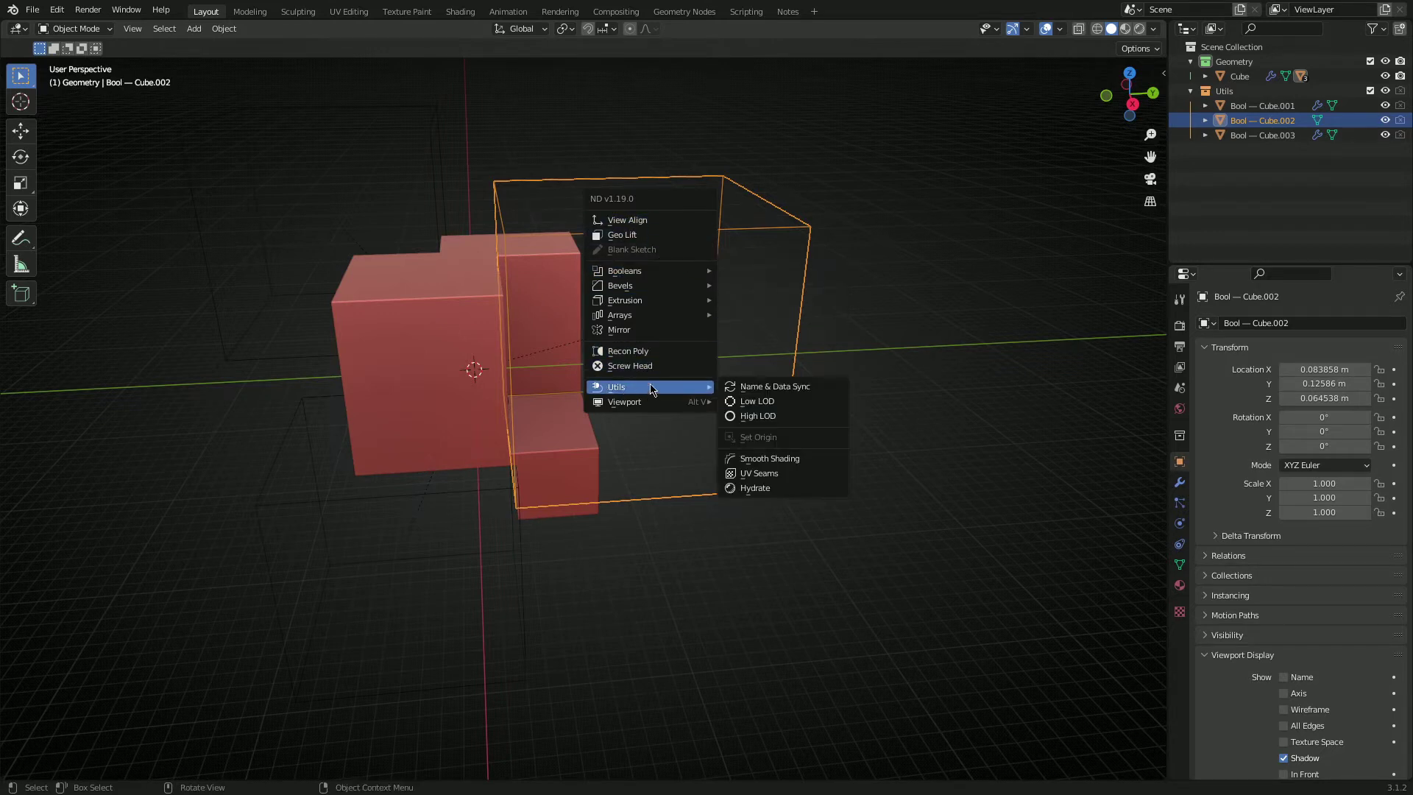
click(774, 495)
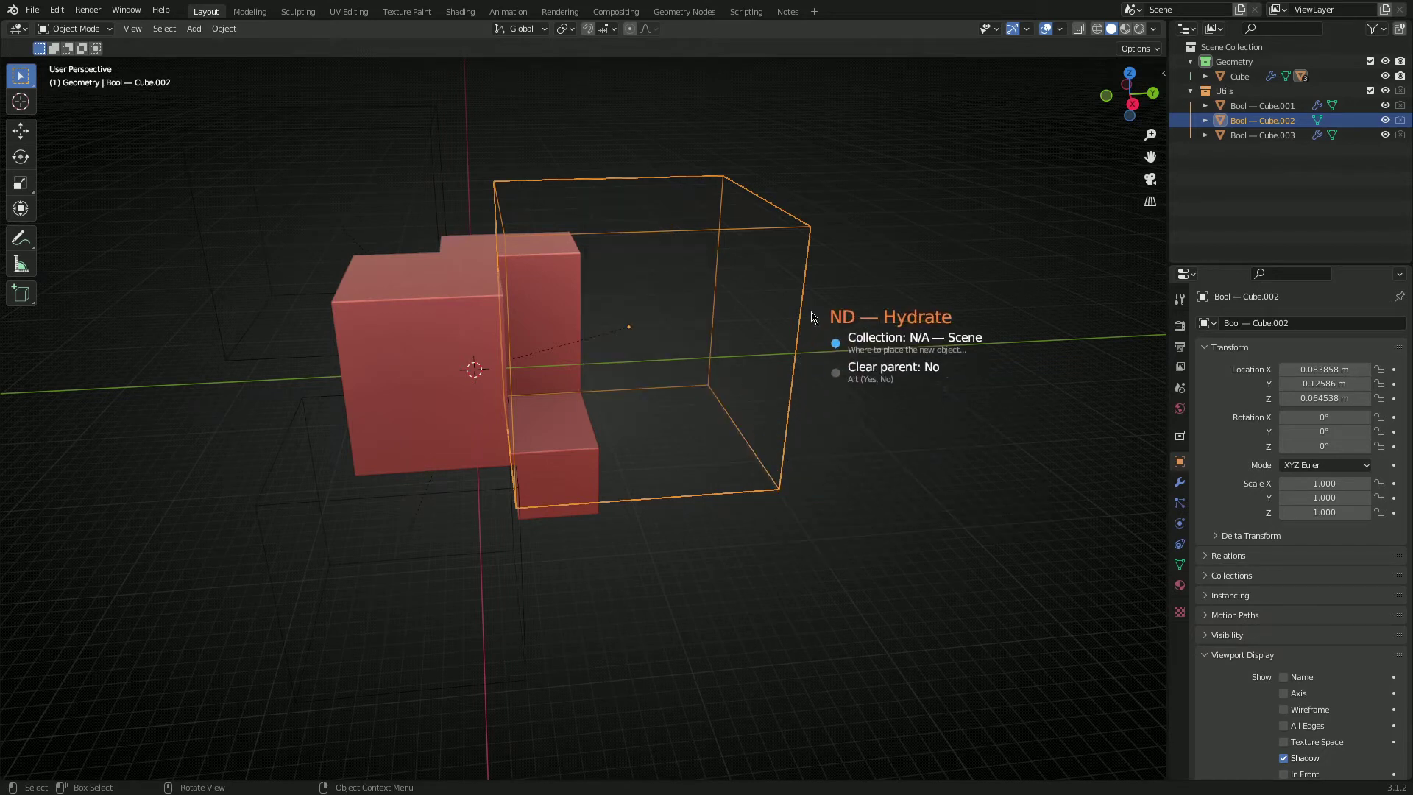
scroll(824, 295, up, 2)
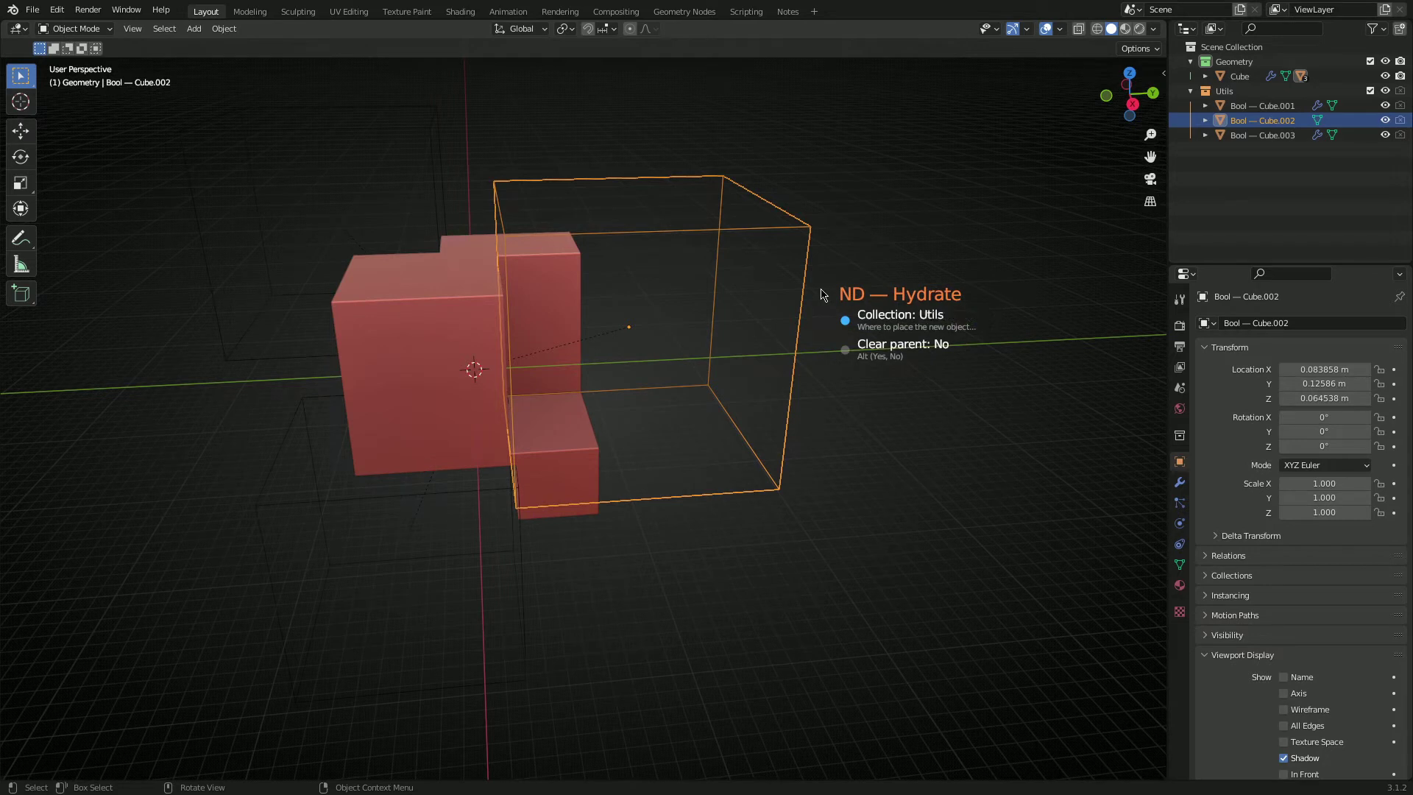
scroll(824, 295, up, 2)
scroll(823, 295, up, 2)
scroll(823, 295, up, 1)
click(825, 299)
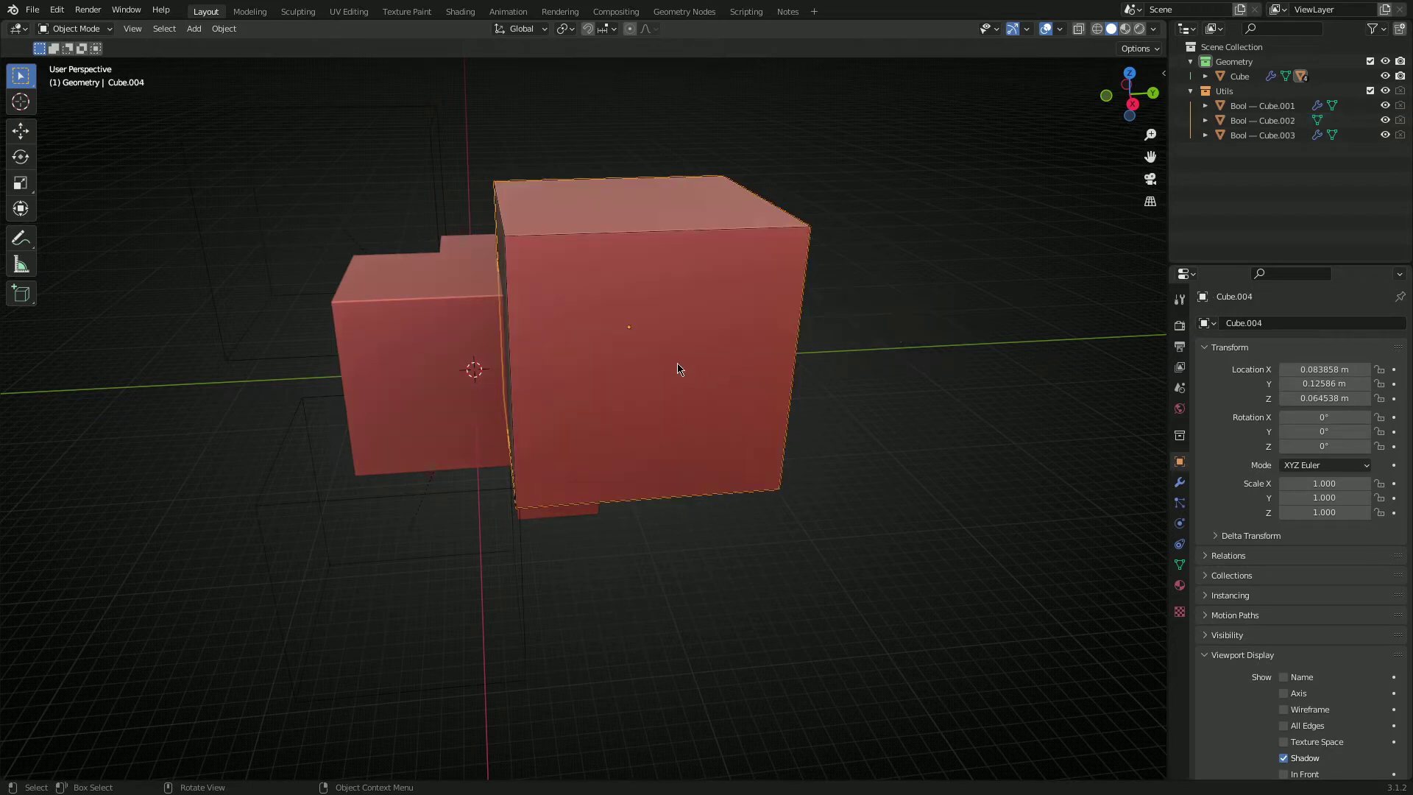
middle_drag(681, 368, 697, 395)
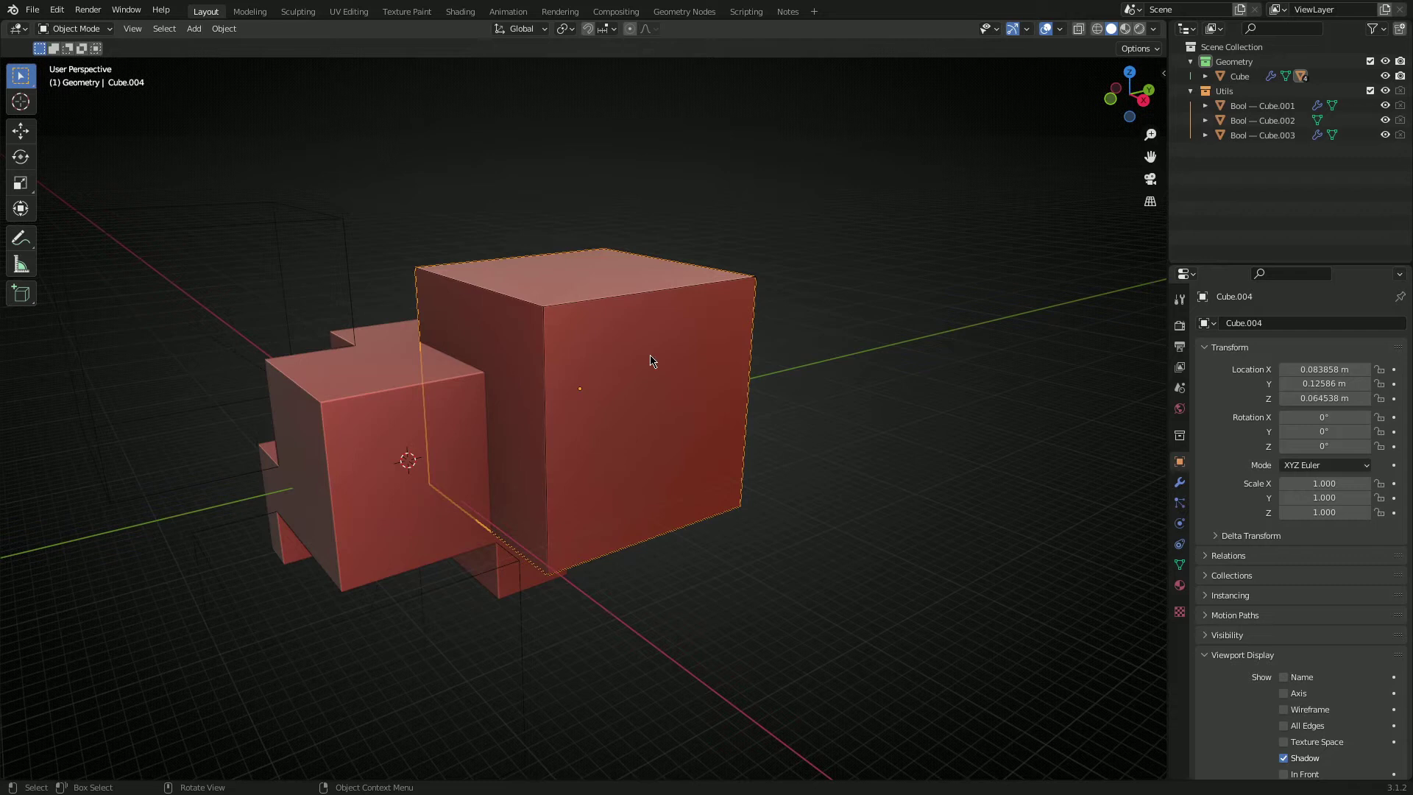
key(g)
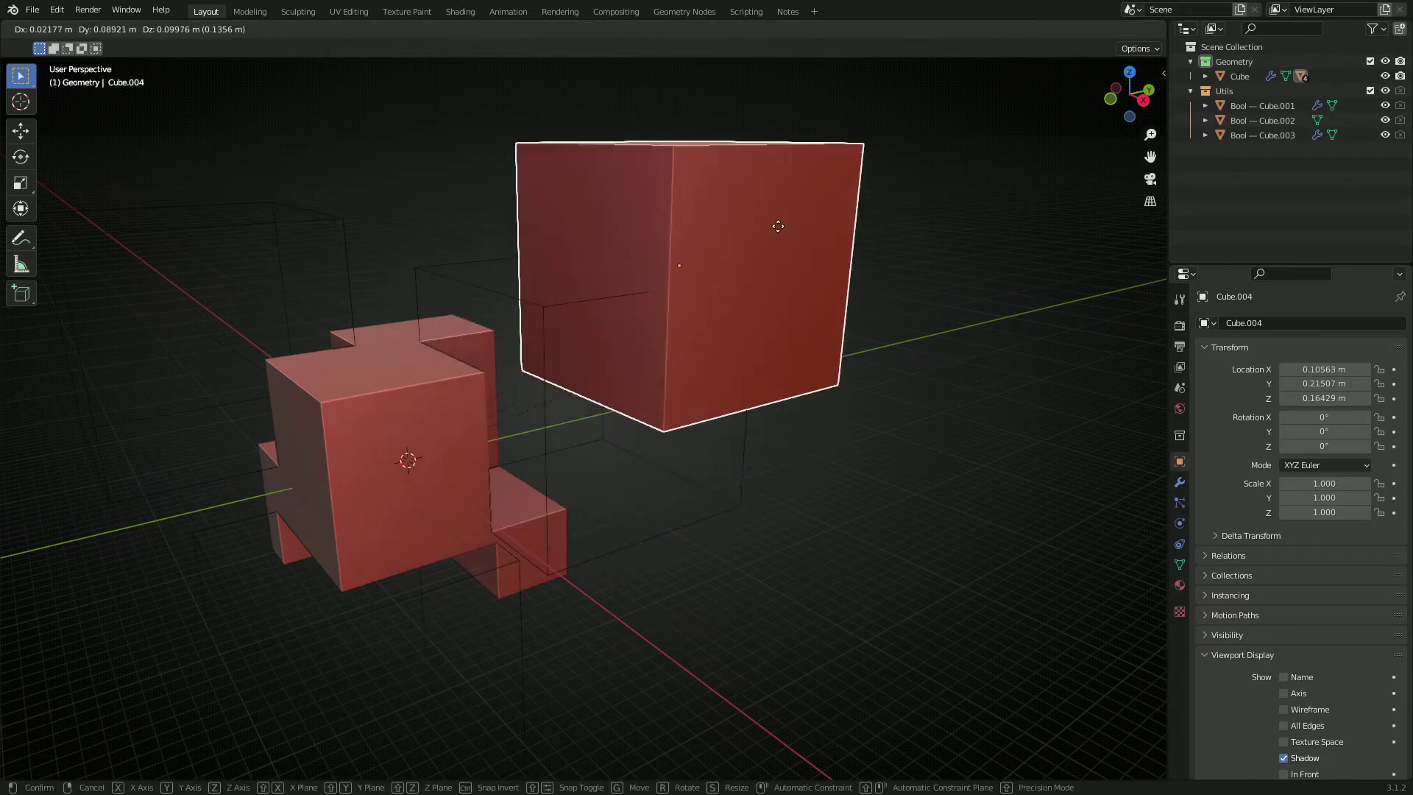
click(699, 343)
mouse_move(719, 317)
middle_down()
mouse_move(741, 300)
mouse_move(605, 357)
mouse_move(711, 336)
middle_up()
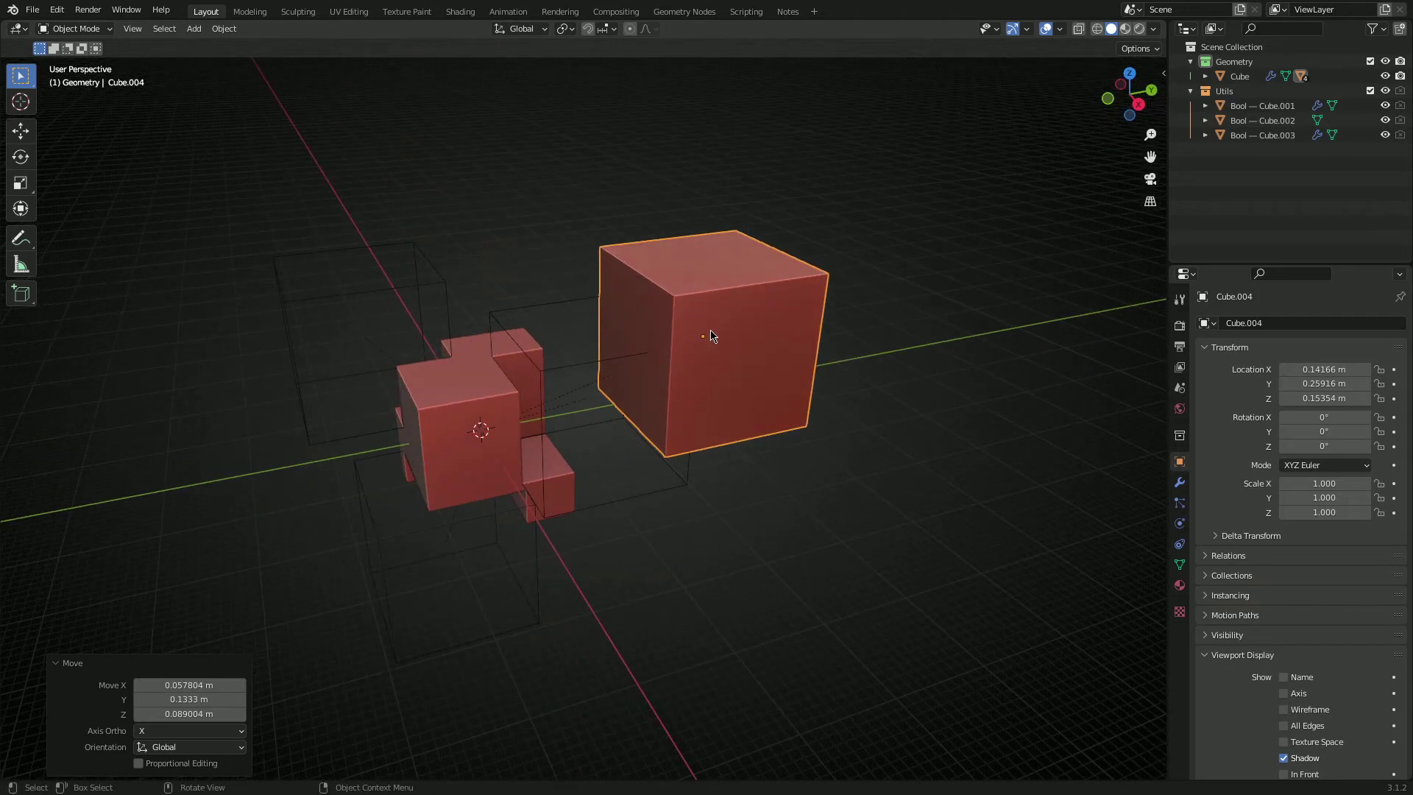
key(x)
click(711, 333)
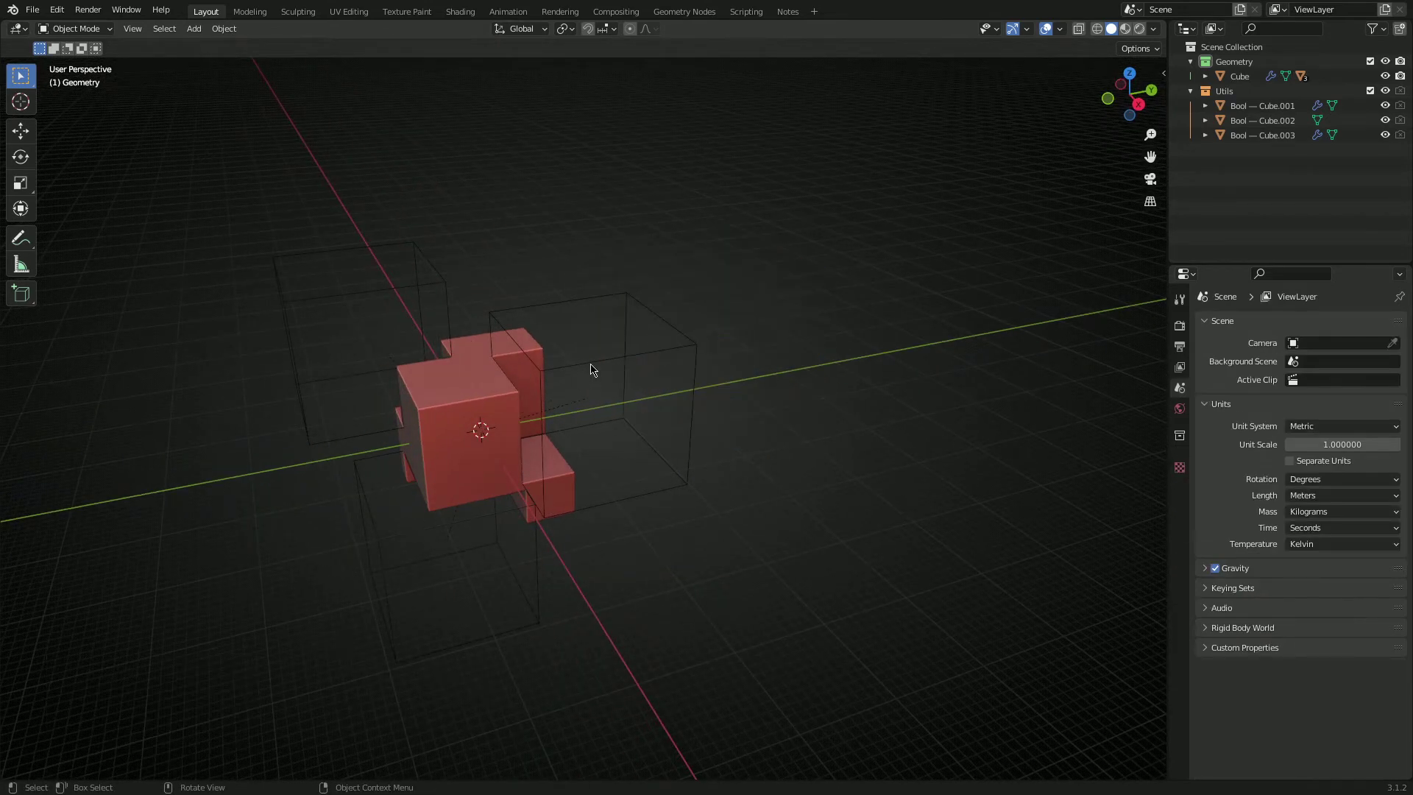
middle_drag(691, 290, 593, 284)
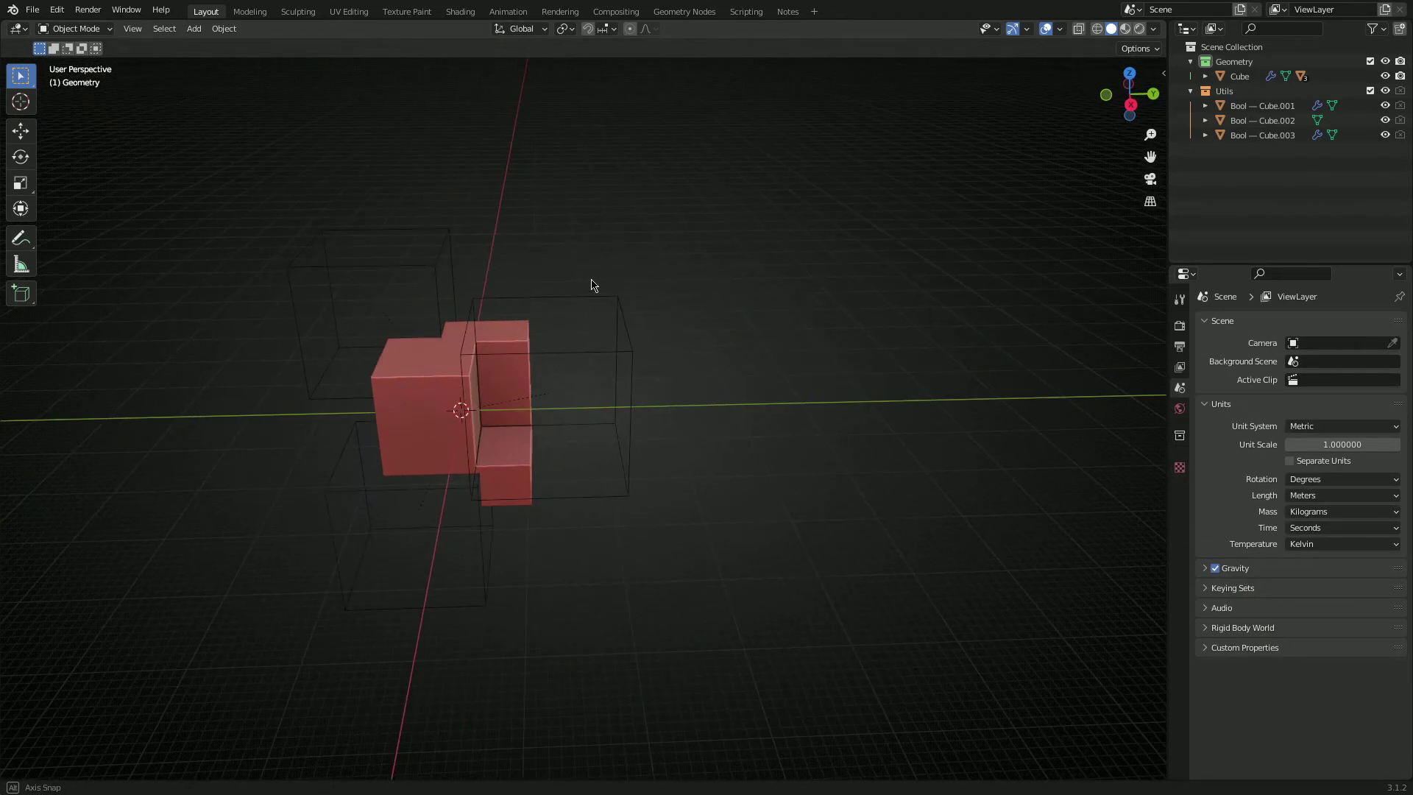
click(788, 11)
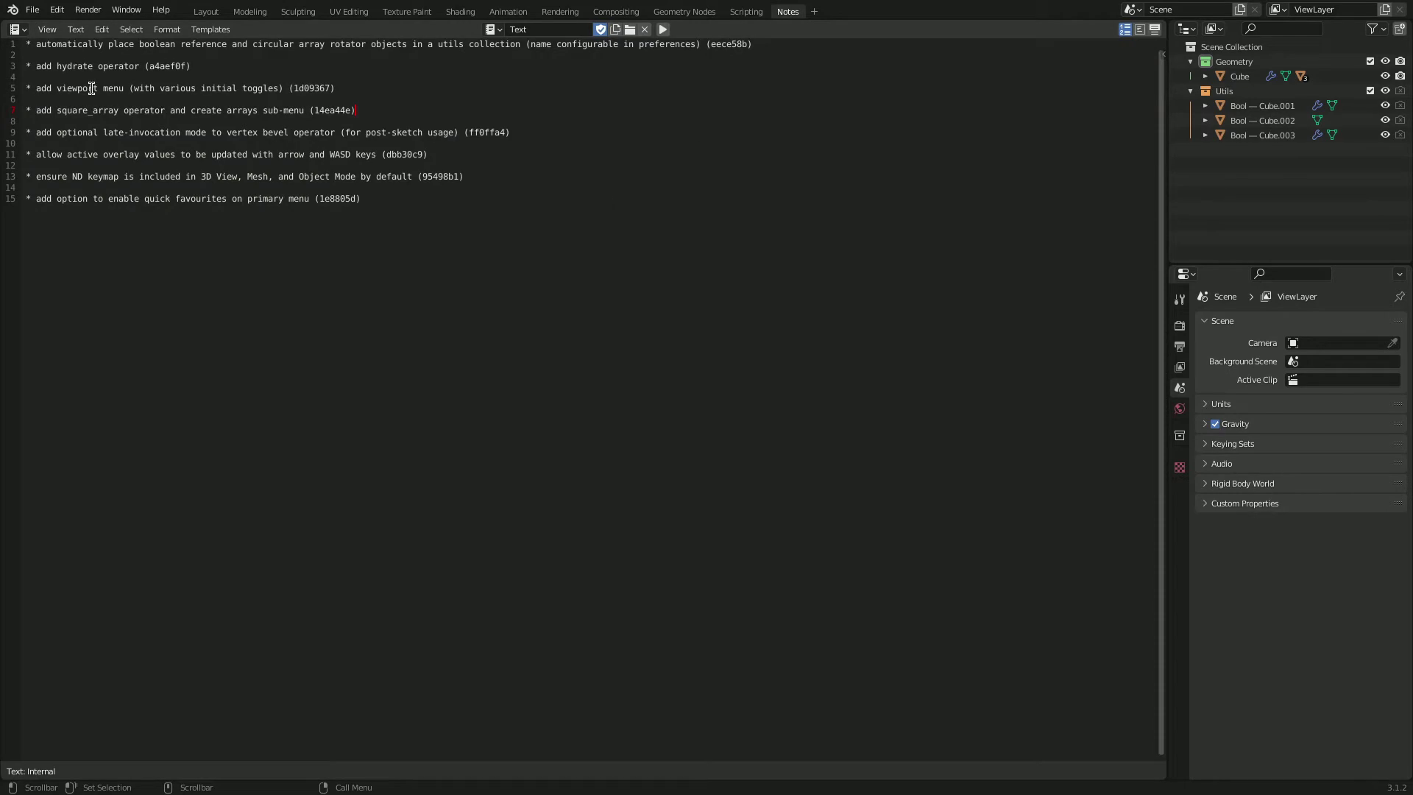
click(206, 11)
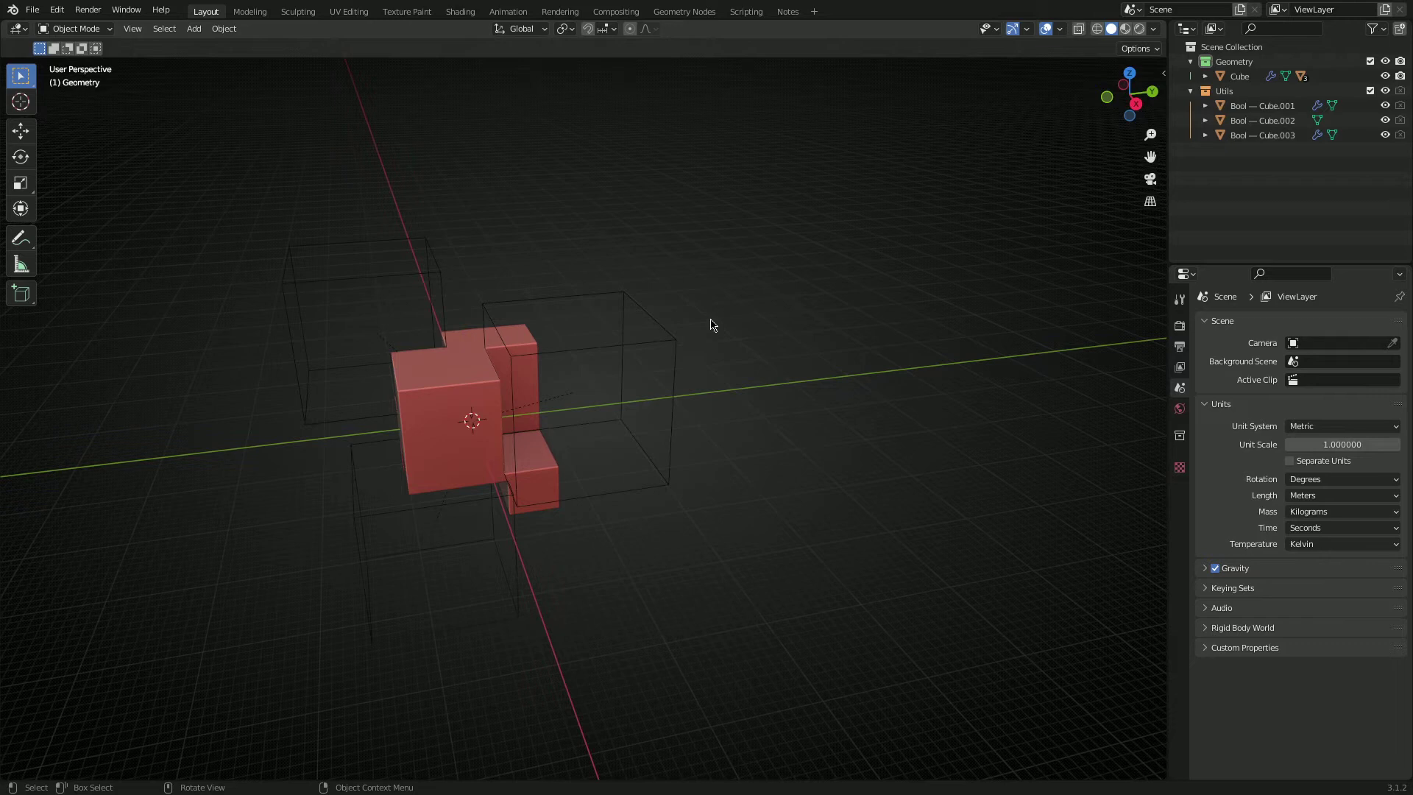
Toggle the Wireframes option in the ND viewport menu opened with Shift+2
key(shift+2)
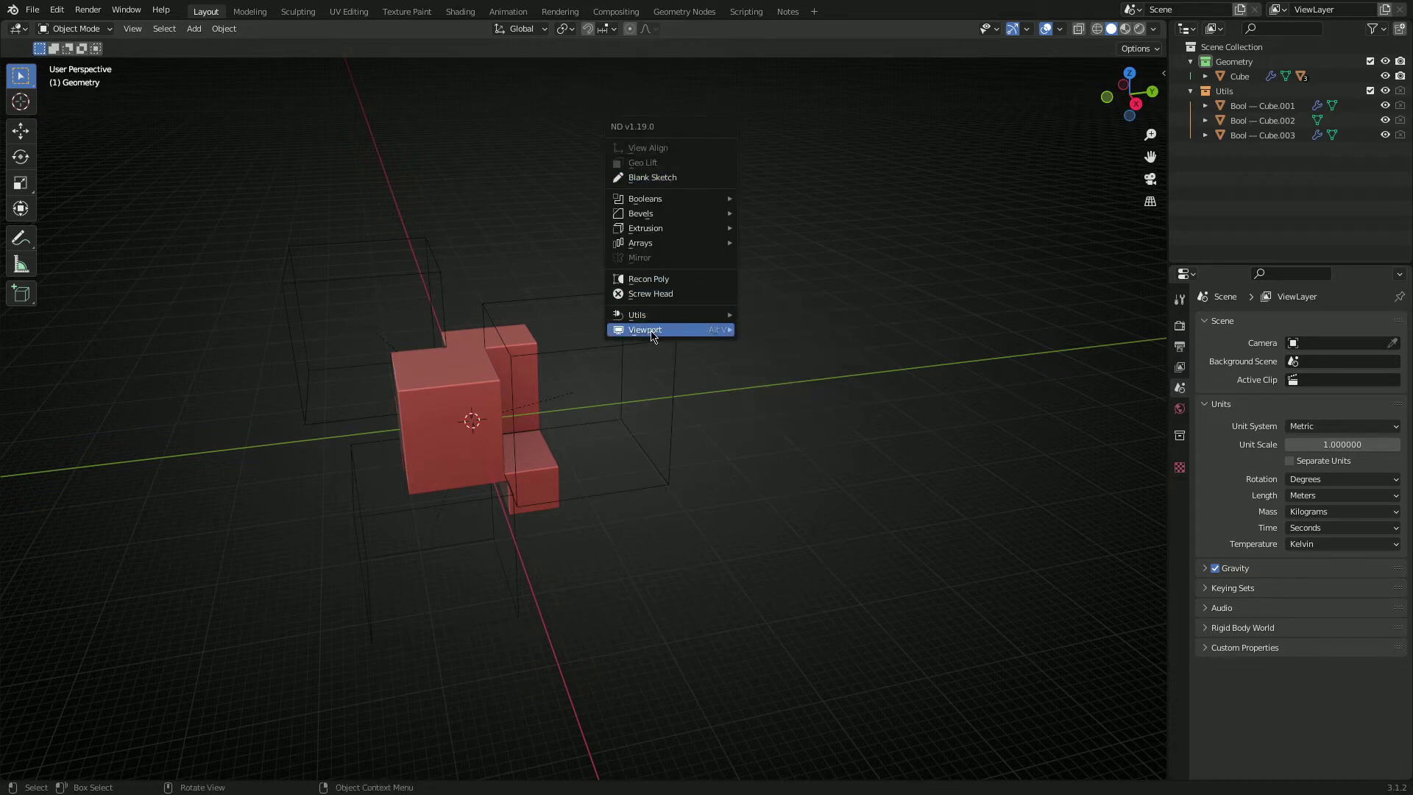
mouse_move(650, 336)
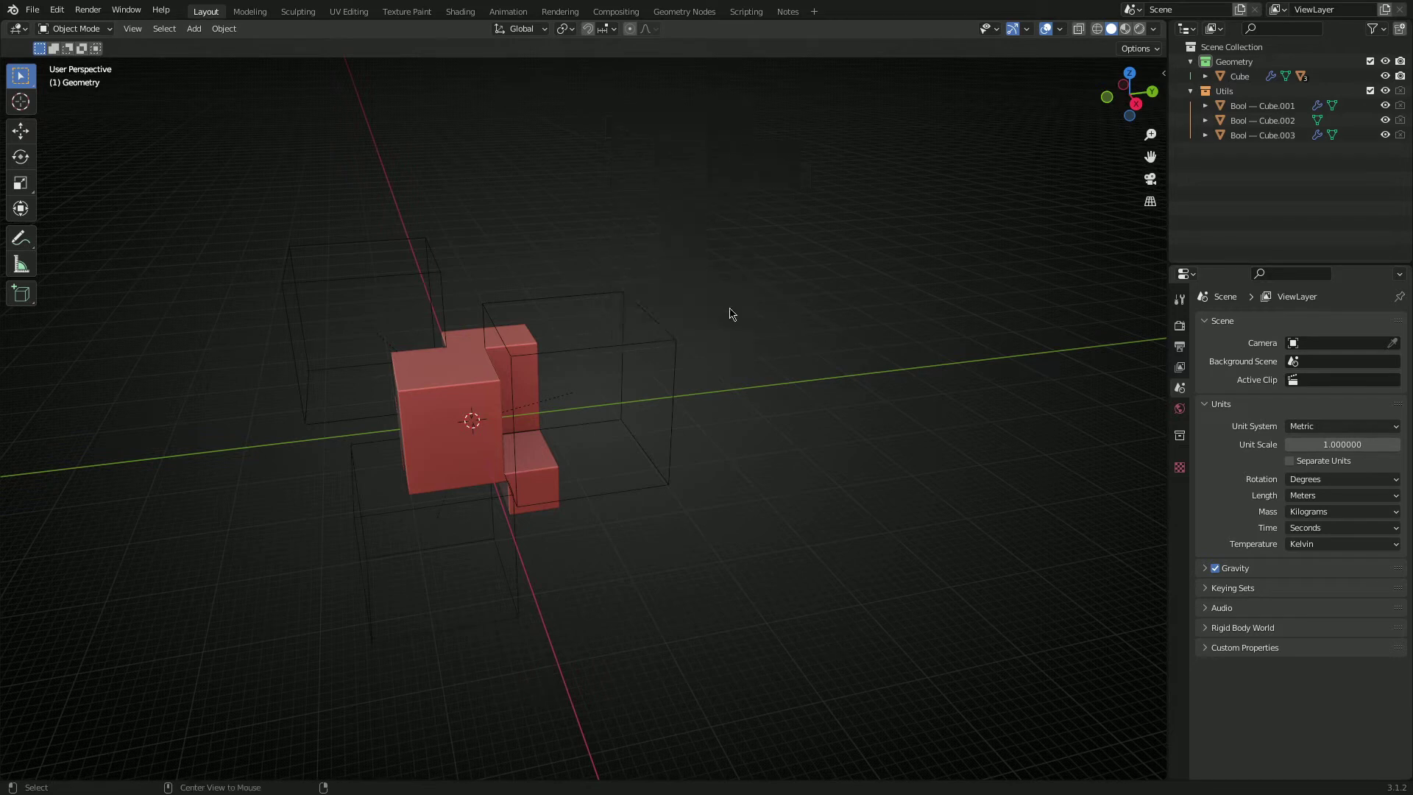
key(shift+2)
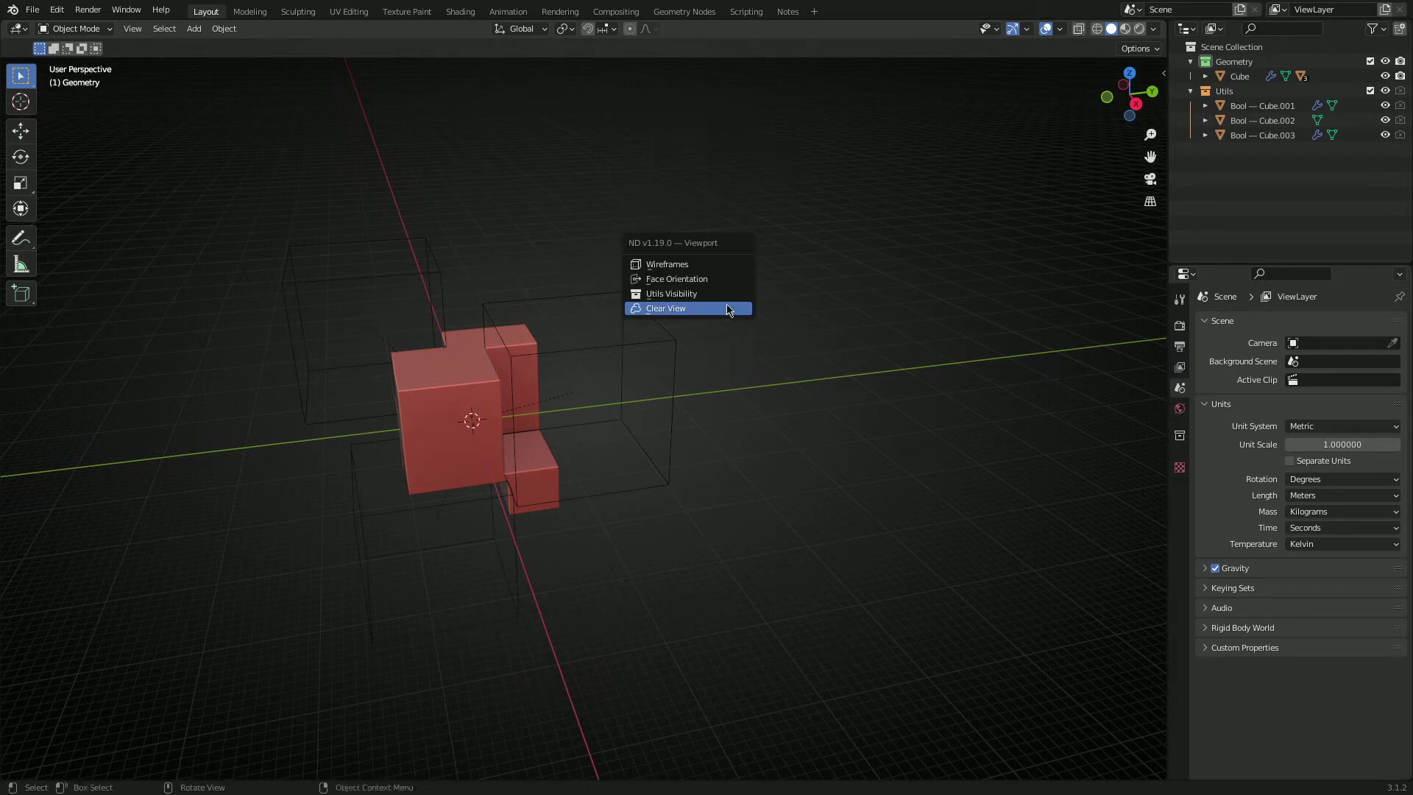
click(691, 264)
middle_drag(751, 316, 666, 402)
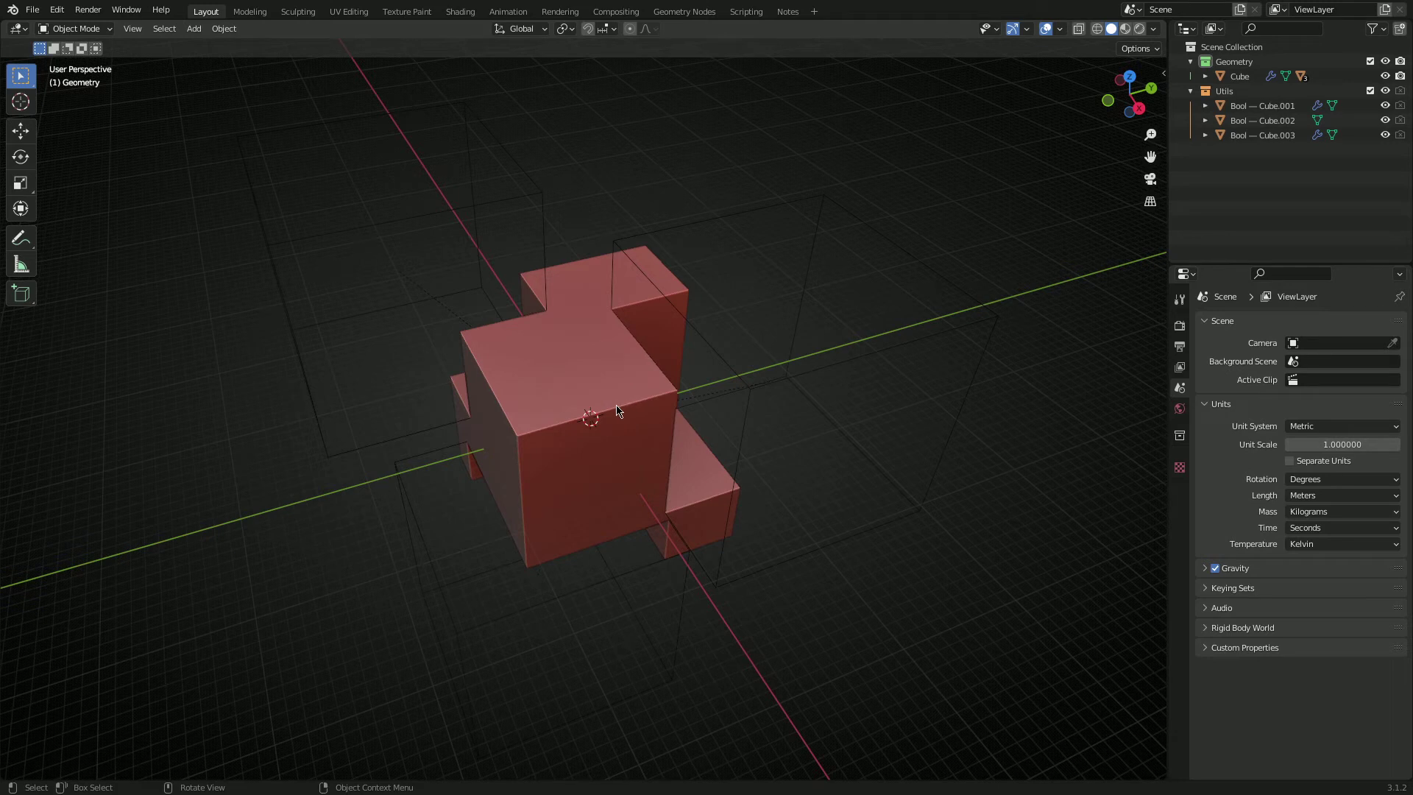
key(ctrl+period)
Try the Alt+V ND viewport menu, then enable the geometry Wireframe overlay
mouse_move(623, 355)
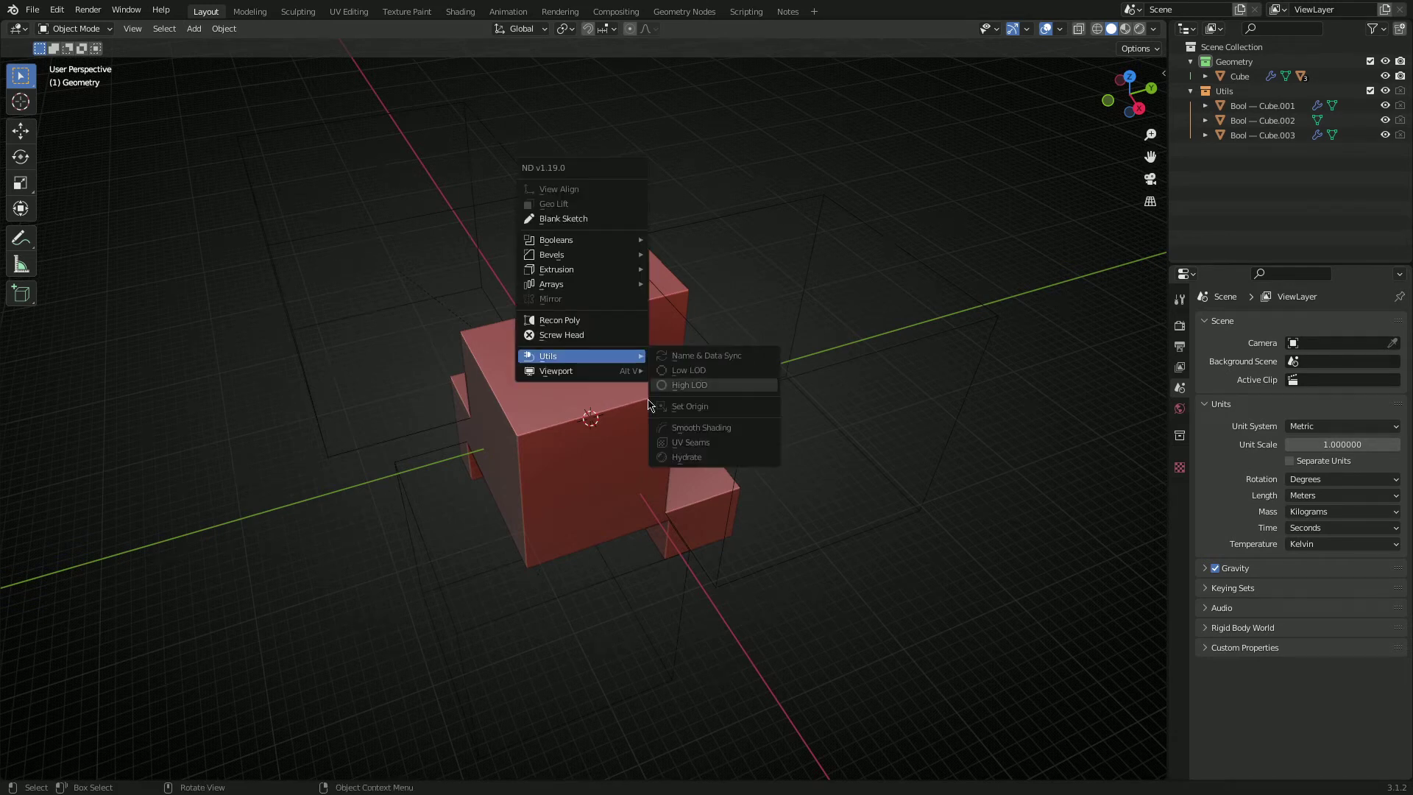
key(Escape)
key(alt+v)
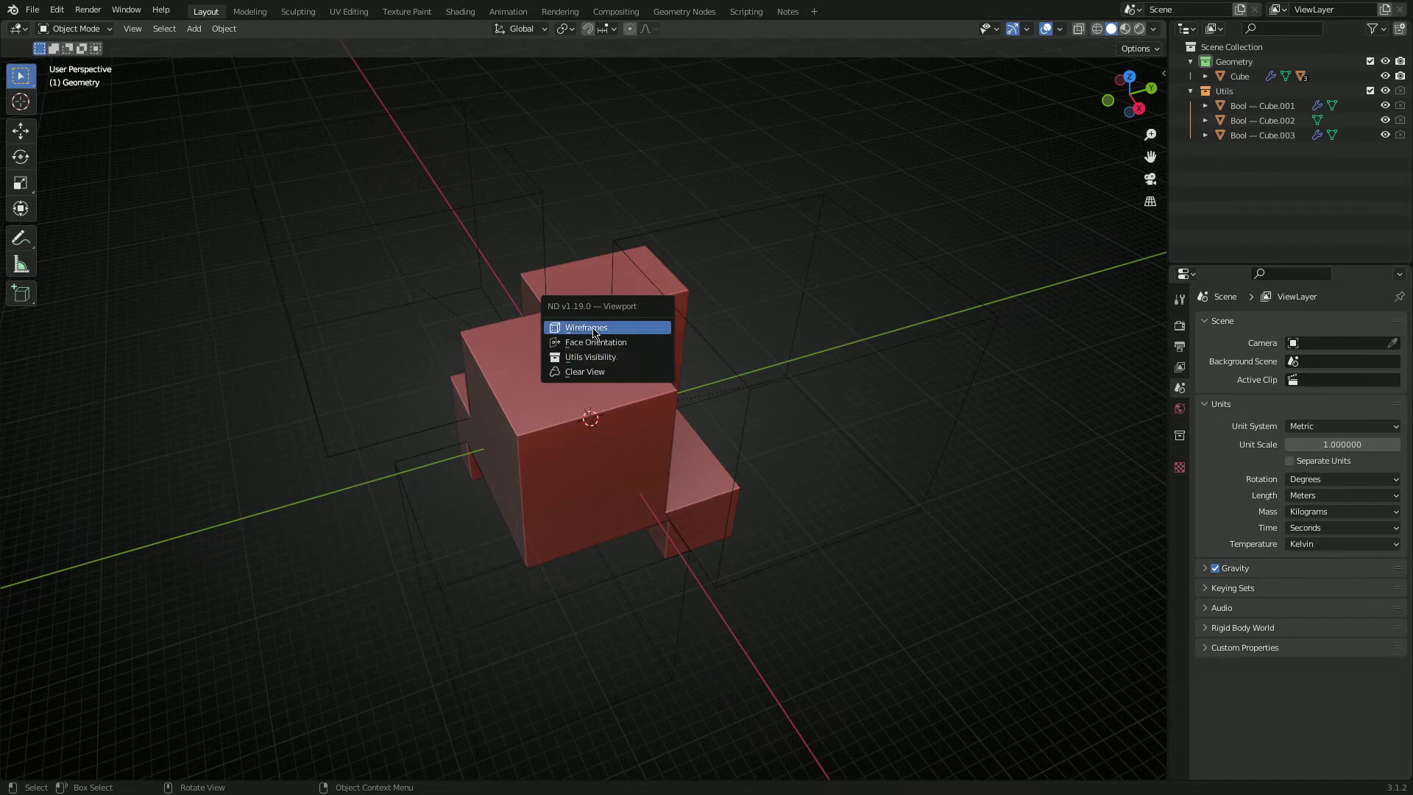
middle_drag(519, 440, 640, 302)
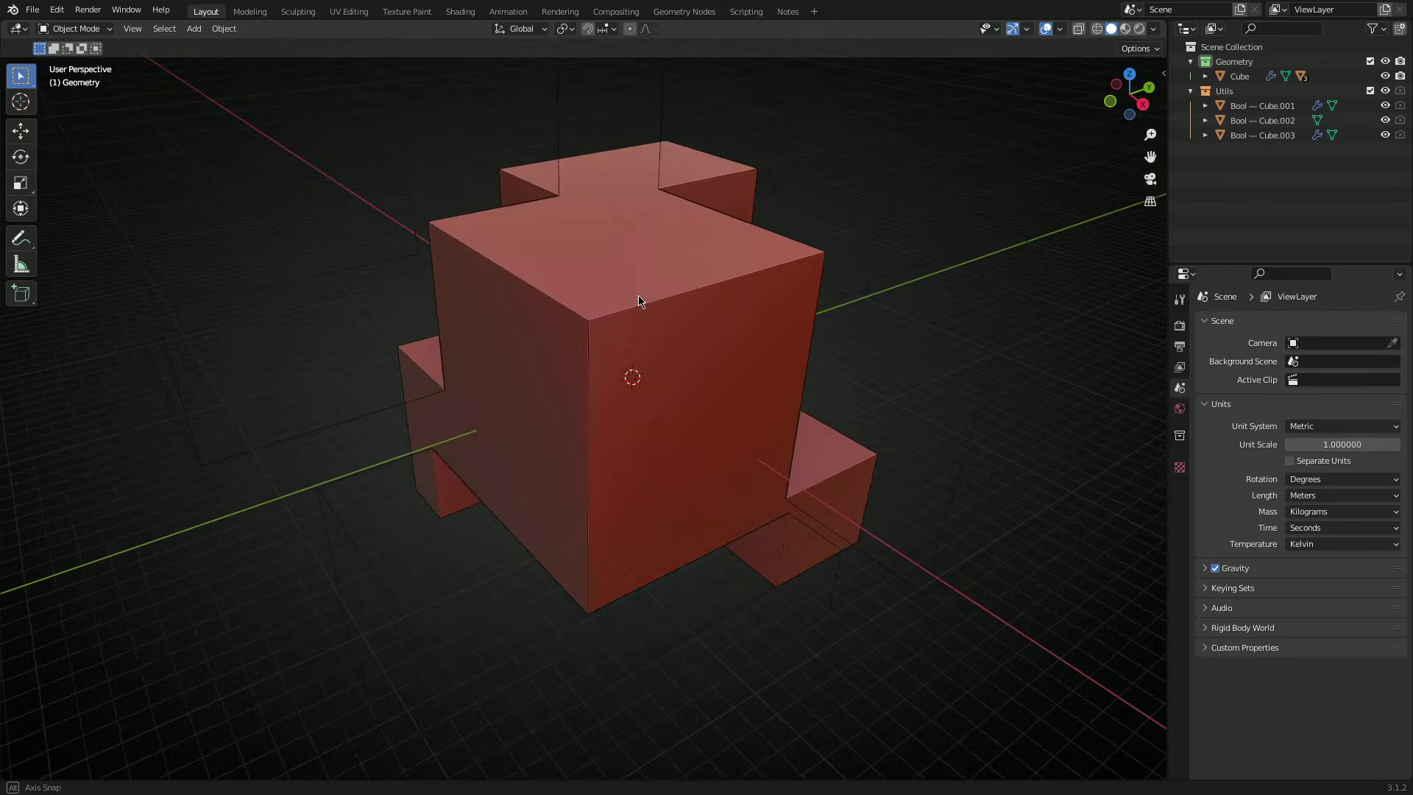
key(alt+v)
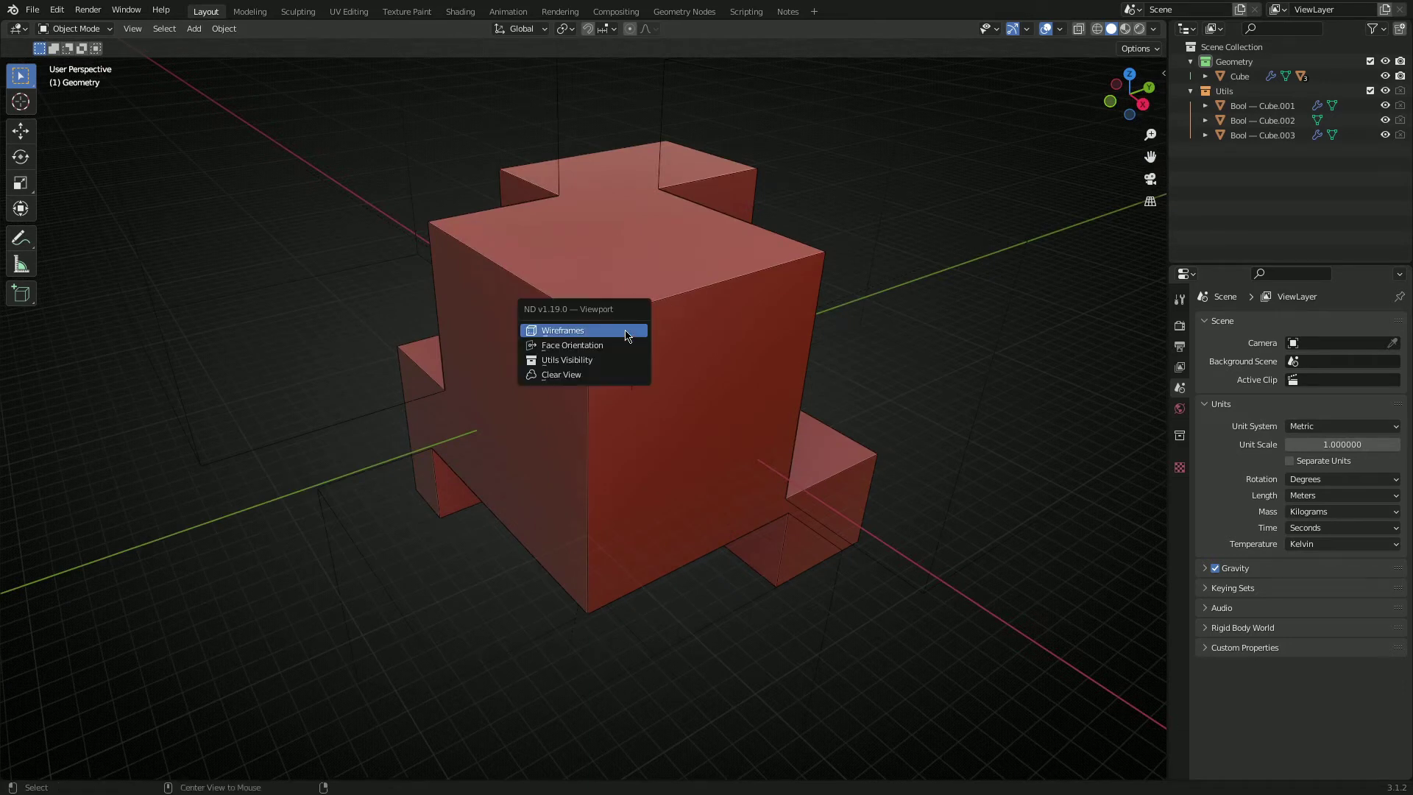
key(Escape)
middle_drag(516, 375, 700, 354)
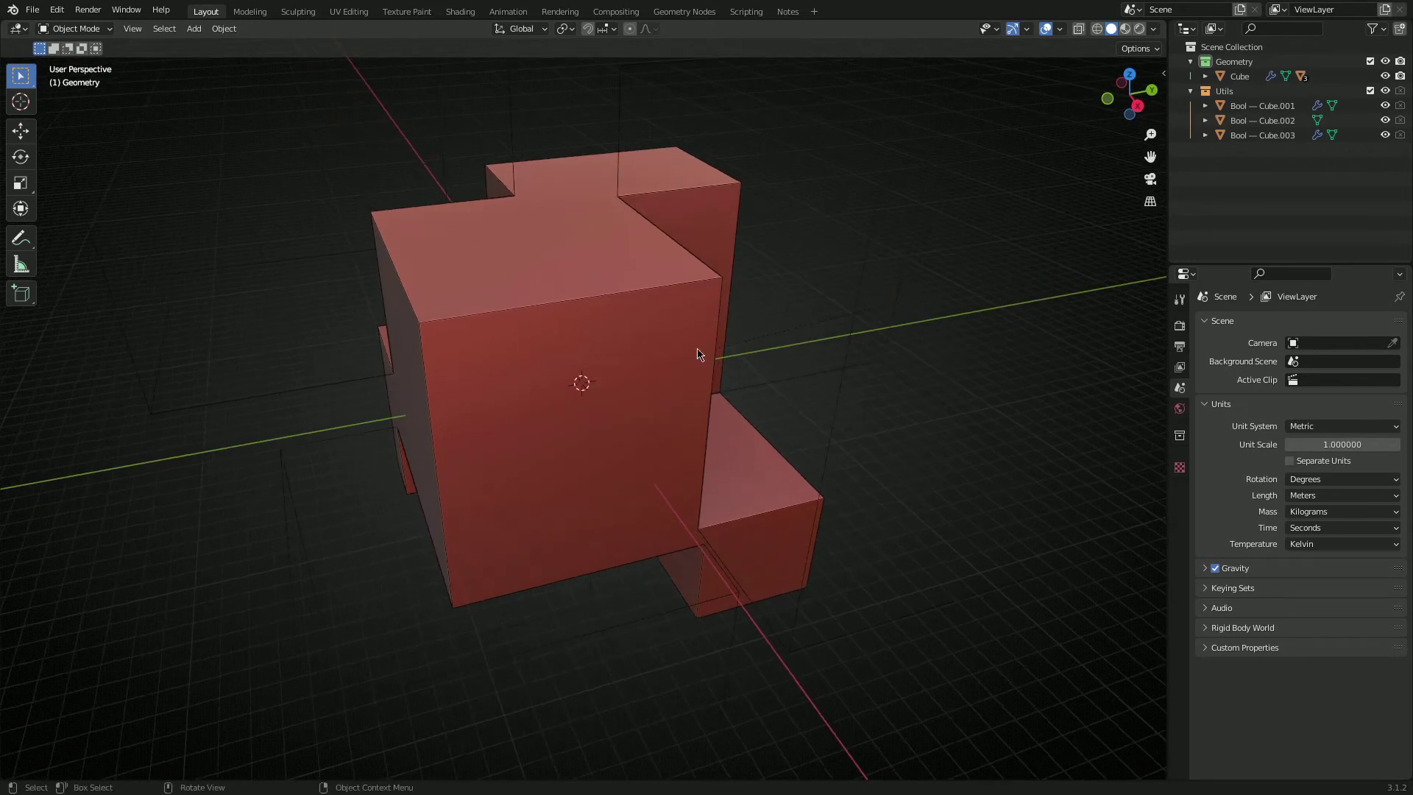
middle_drag(567, 339, 599, 337)
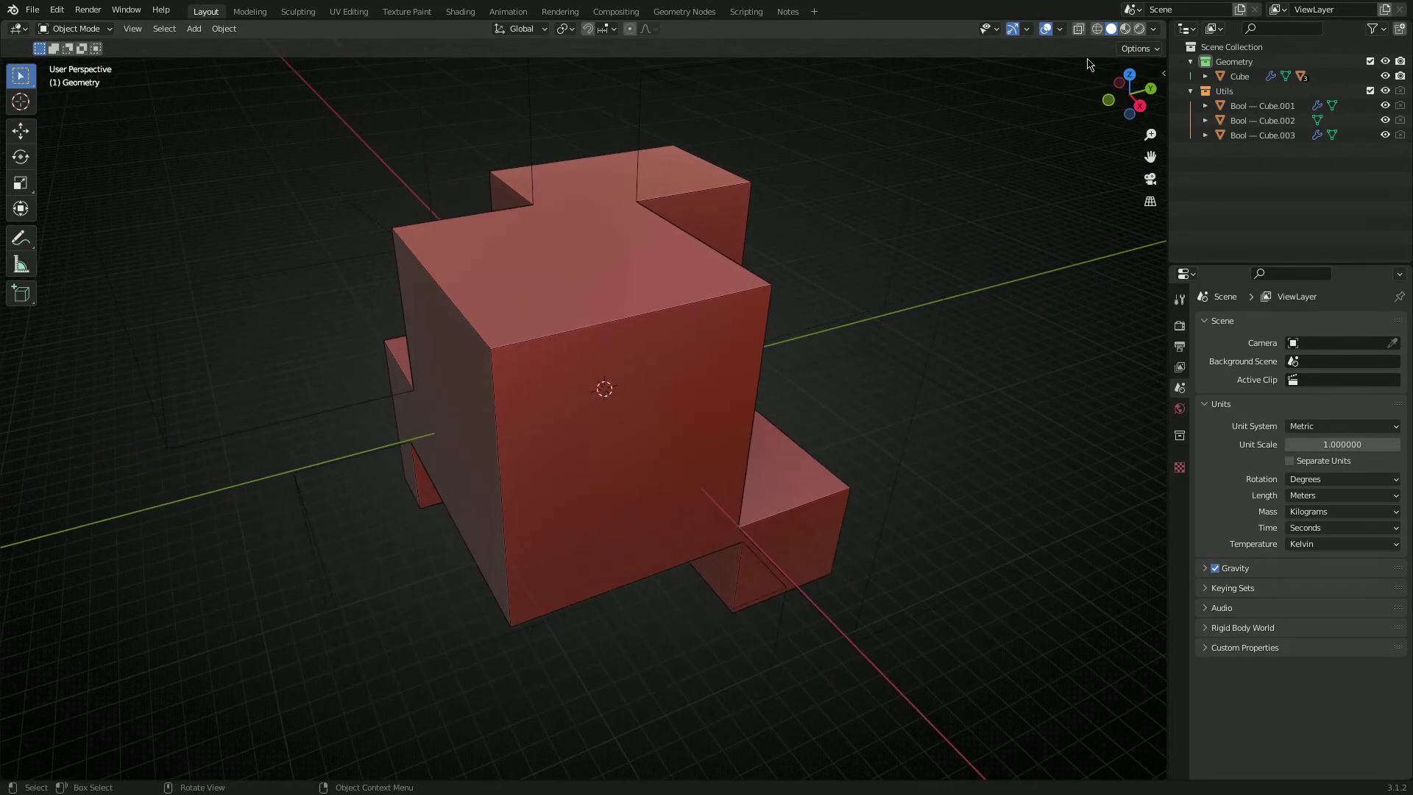
click(1060, 31)
click(1061, 29)
click(970, 279)
Toggle ND Wireframes on and off repeatedly from the Ctrl+` viewport menu
key(ctrl+grave)
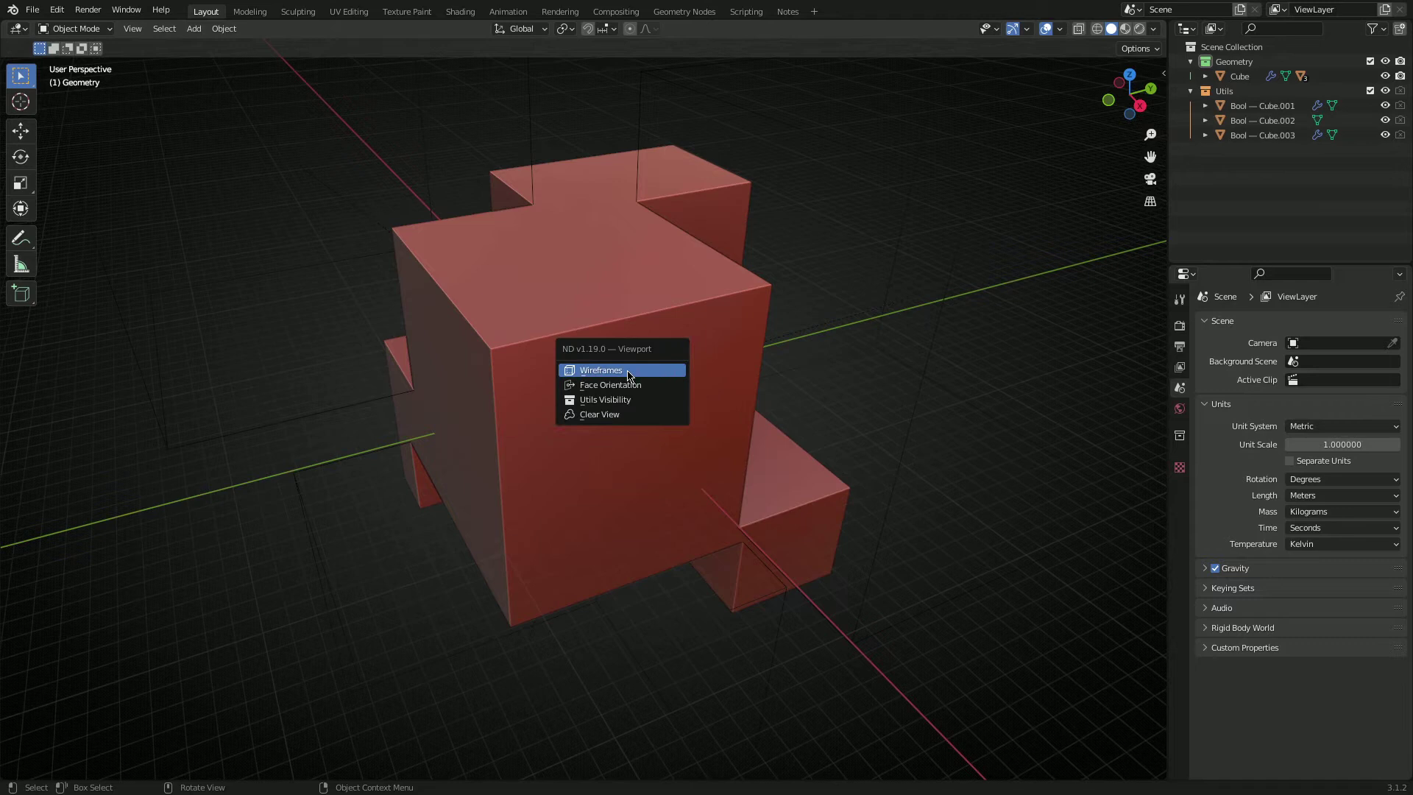
click(627, 371)
key(ctrl+grave)
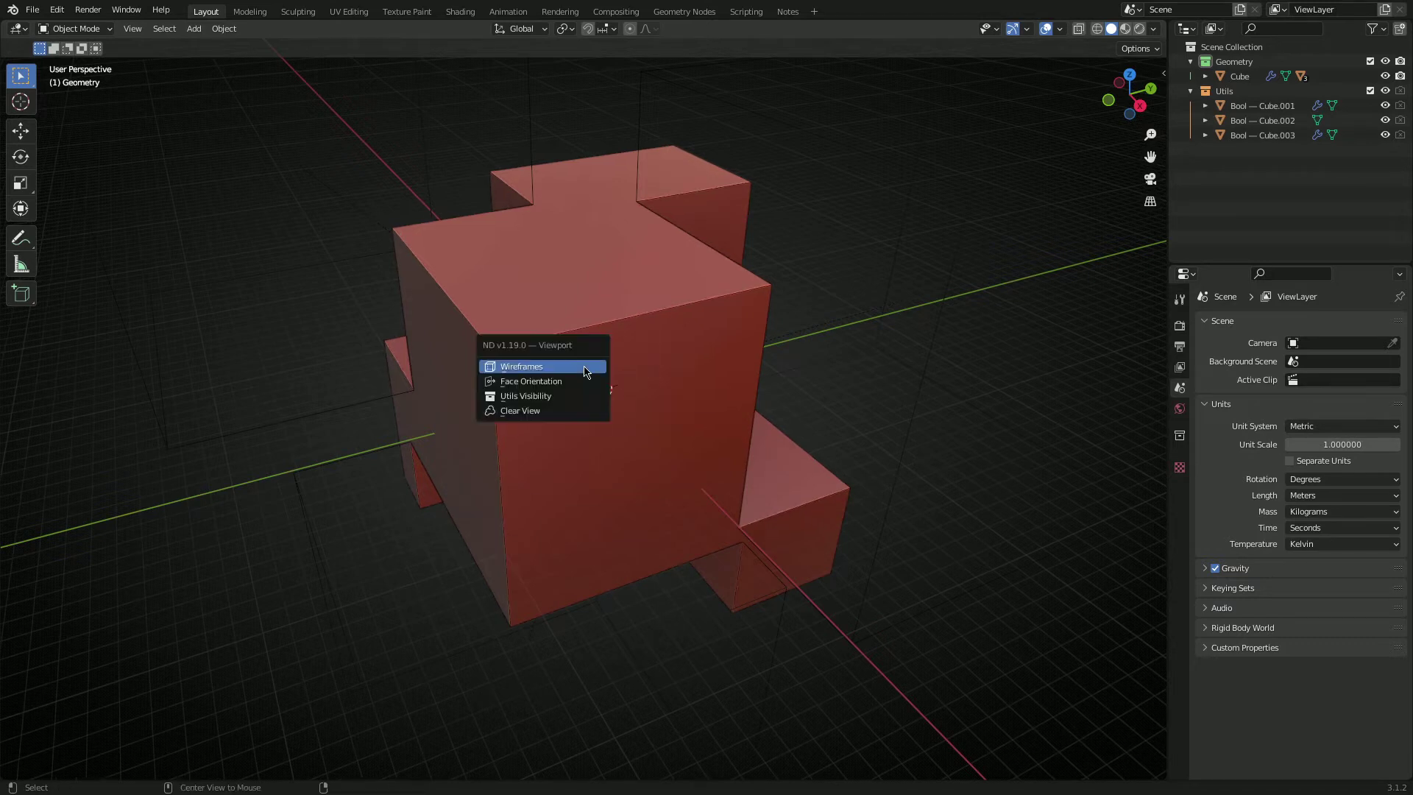
click(586, 372)
key(ctrl+grave)
click(548, 374)
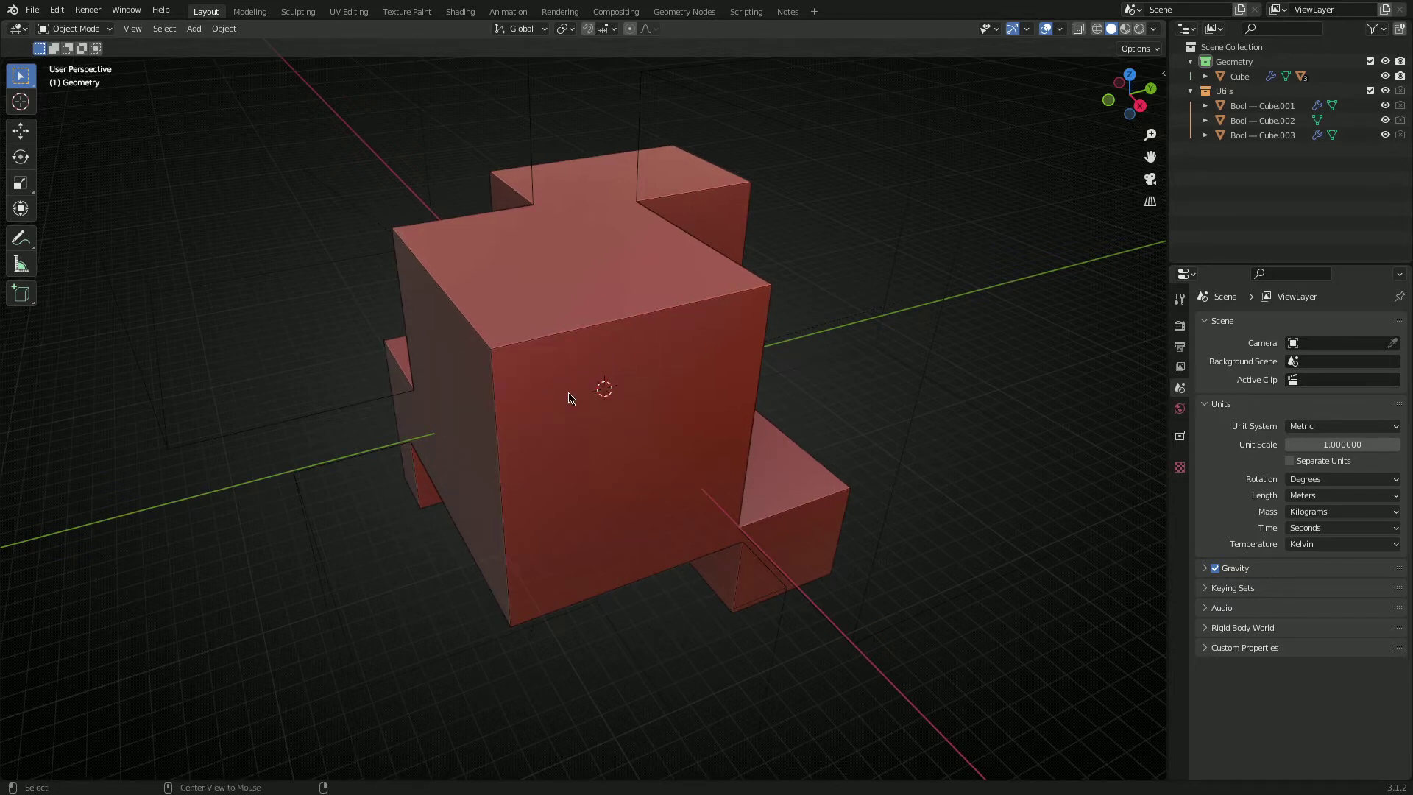
key(ctrl+grave)
click(569, 393)
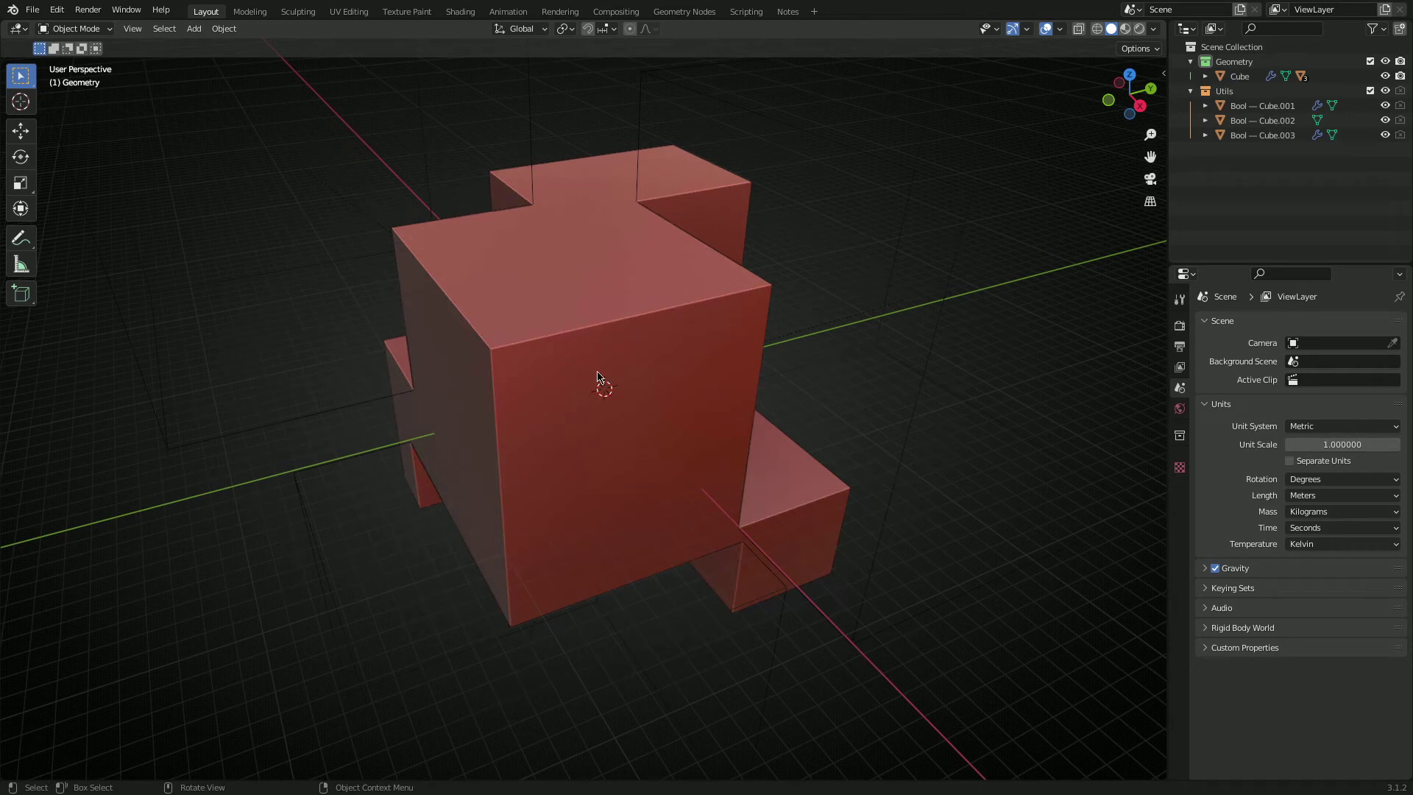
middle_drag(598, 377, 576, 333)
Turn on Face Orientation colouring from the ND viewport menu
key(ctrl+grave)
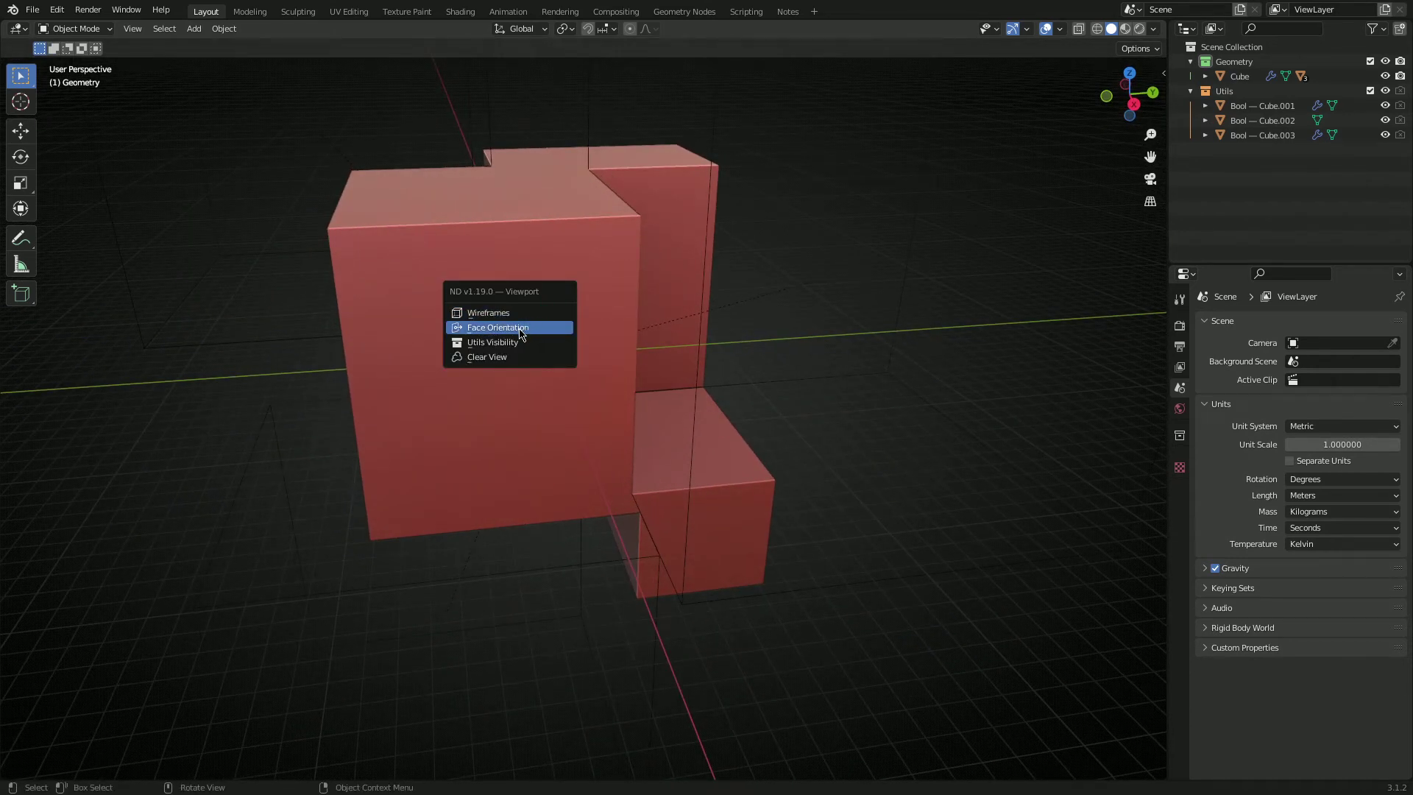
click(519, 327)
middle_drag(429, 363, 294, 380)
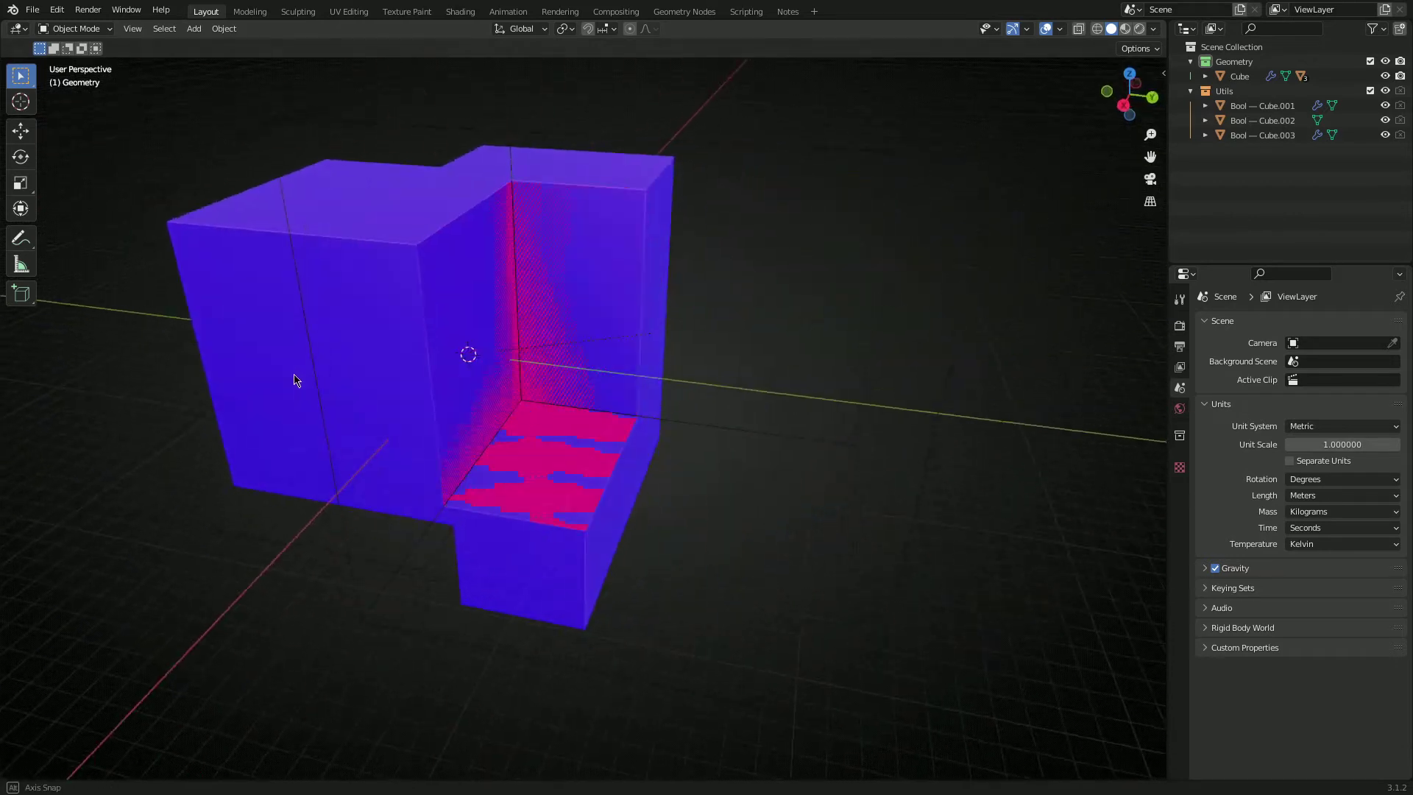
scroll(294, 380, down, 5)
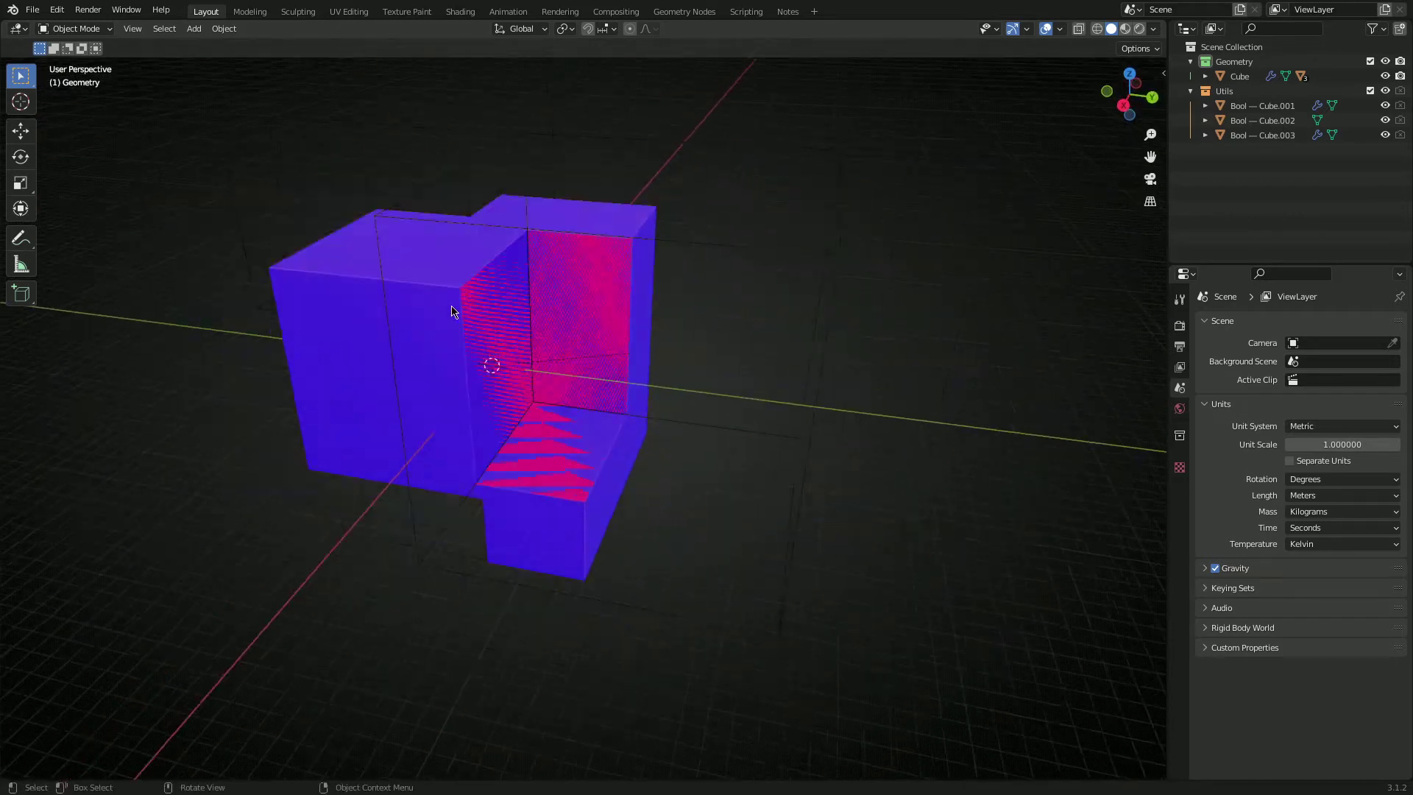
Hide the Utils collection in the Outliner so the boolean cutters disappear
click(1385, 91)
middle_drag(867, 356, 638, 380)
scroll(575, 377, up, 4)
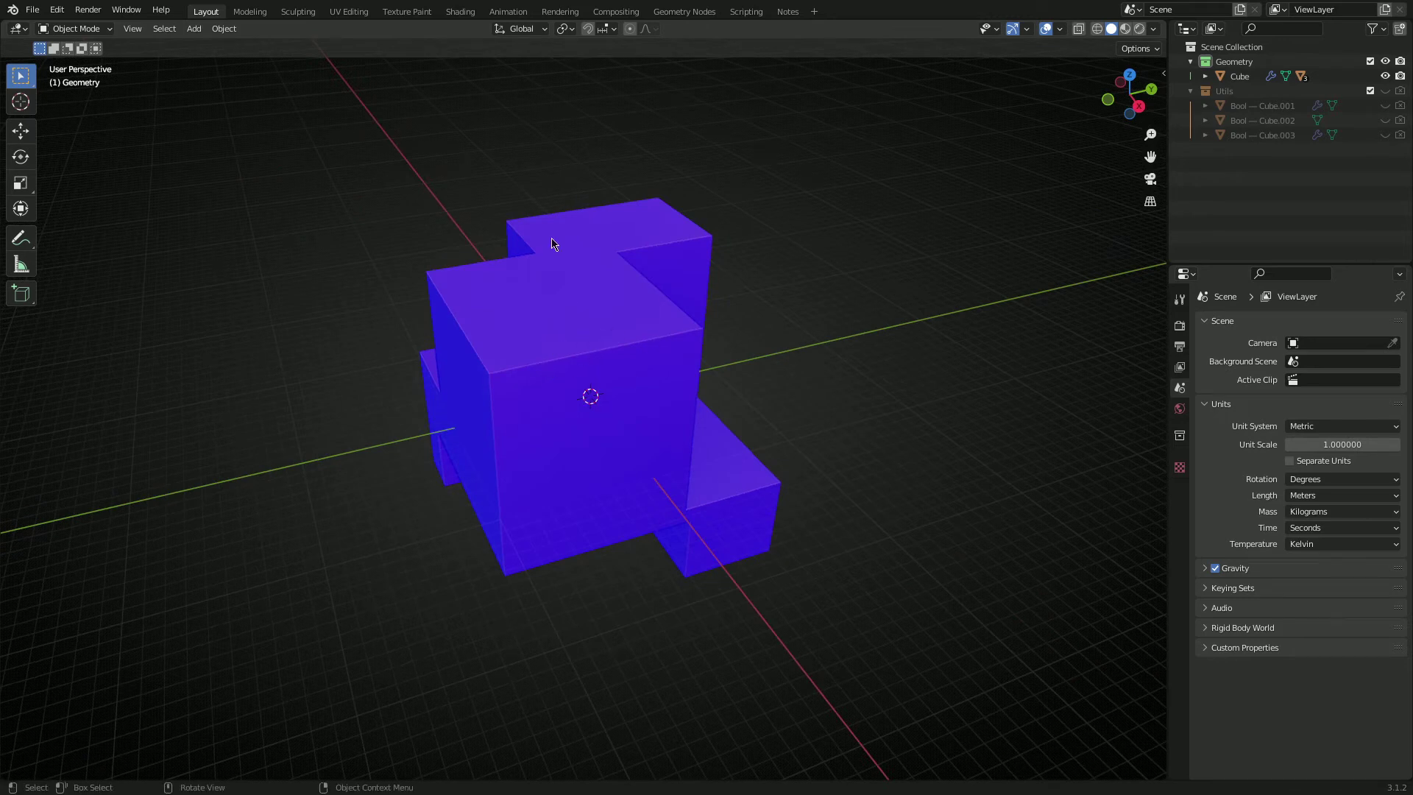
middle_drag(555, 355, 663, 319)
middle_drag(738, 256, 934, 145)
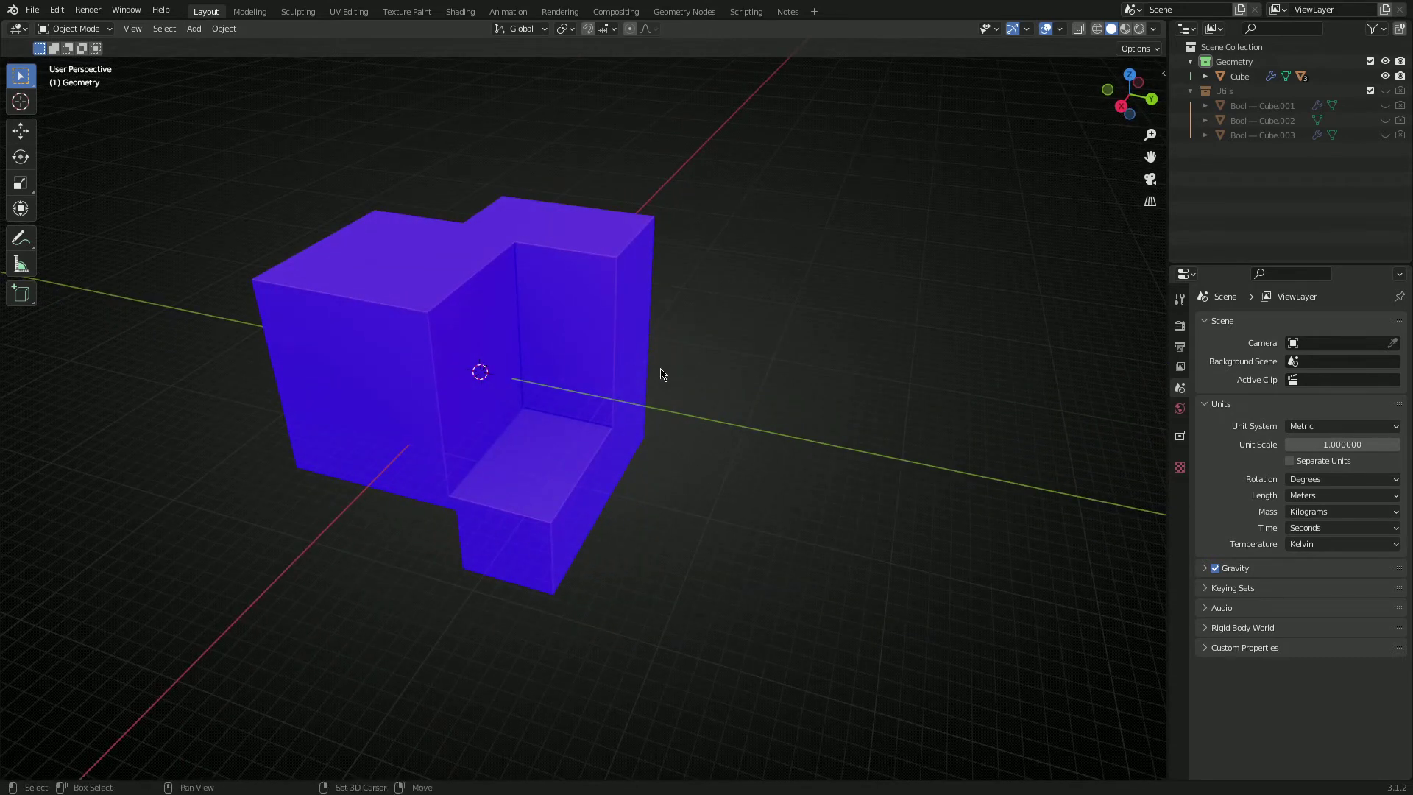
Place the 3D cursor beside the model and add a mesh plane there
scroll(664, 386, up, 2)
shift+right_click(682, 403)
key(shift+a)
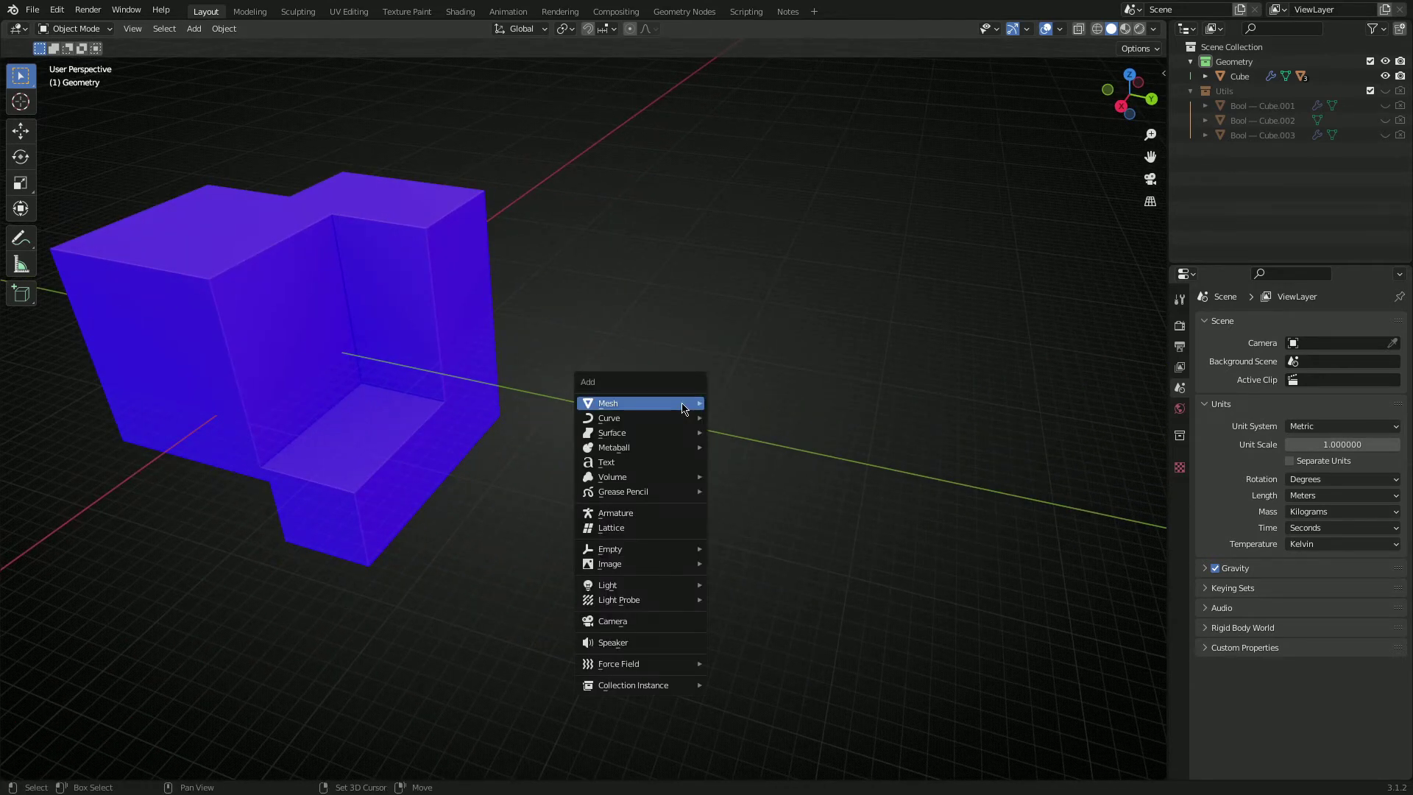
mouse_move(679, 406)
click(736, 407)
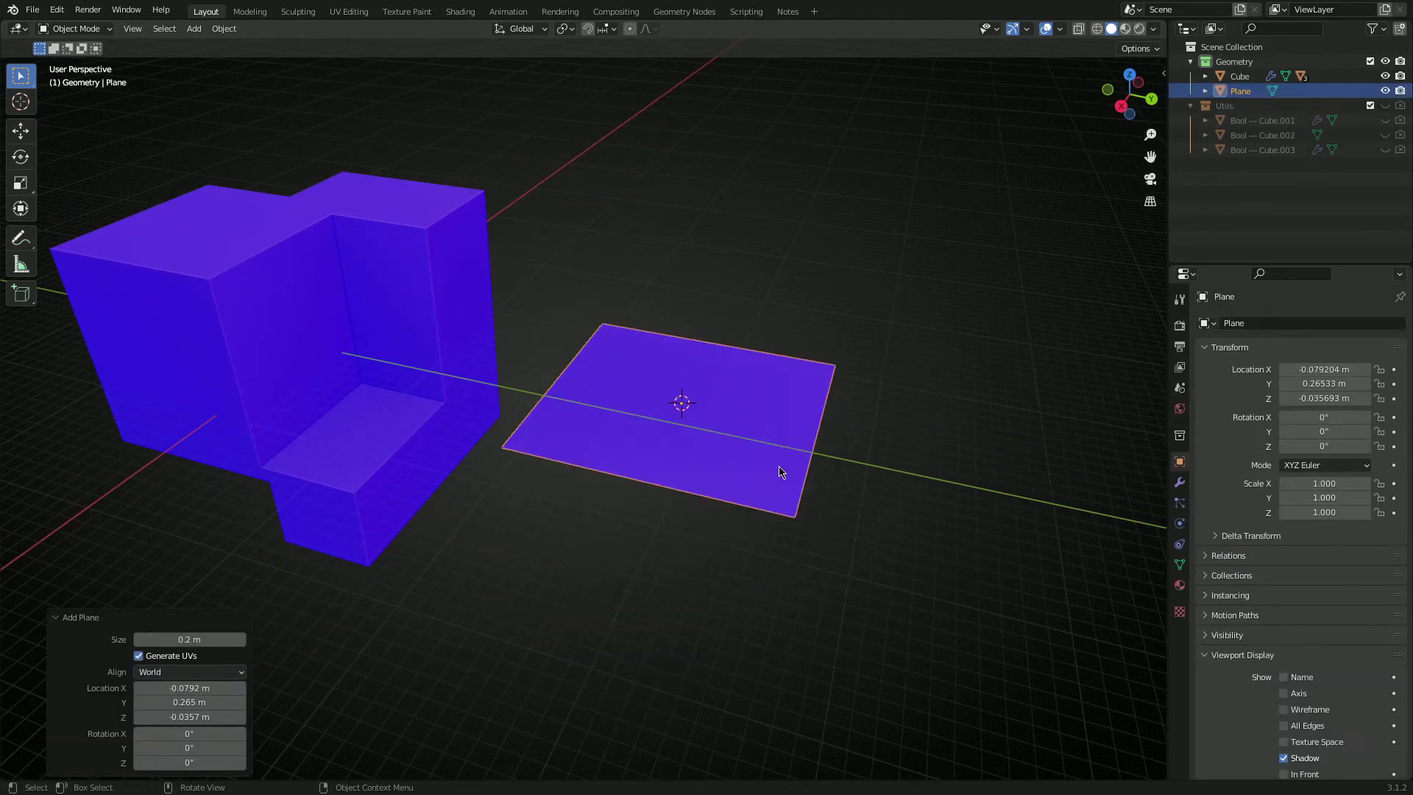
click(859, 484)
Orbit underneath to check the plane's red underside, then select the plane
middle_drag(751, 560, 654, 276)
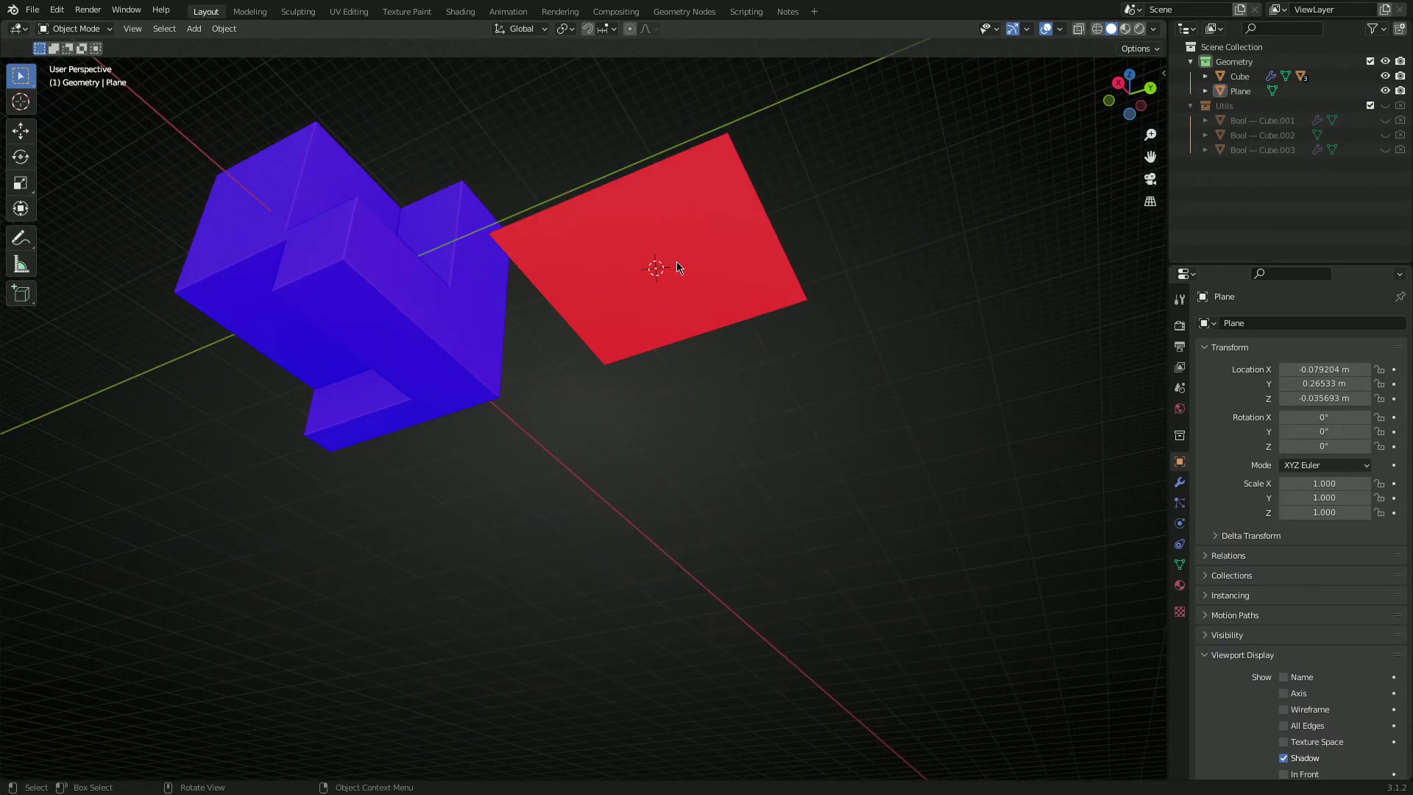
middle_drag(598, 270, 636, 269)
middle_drag(761, 224, 661, 412)
click(661, 413)
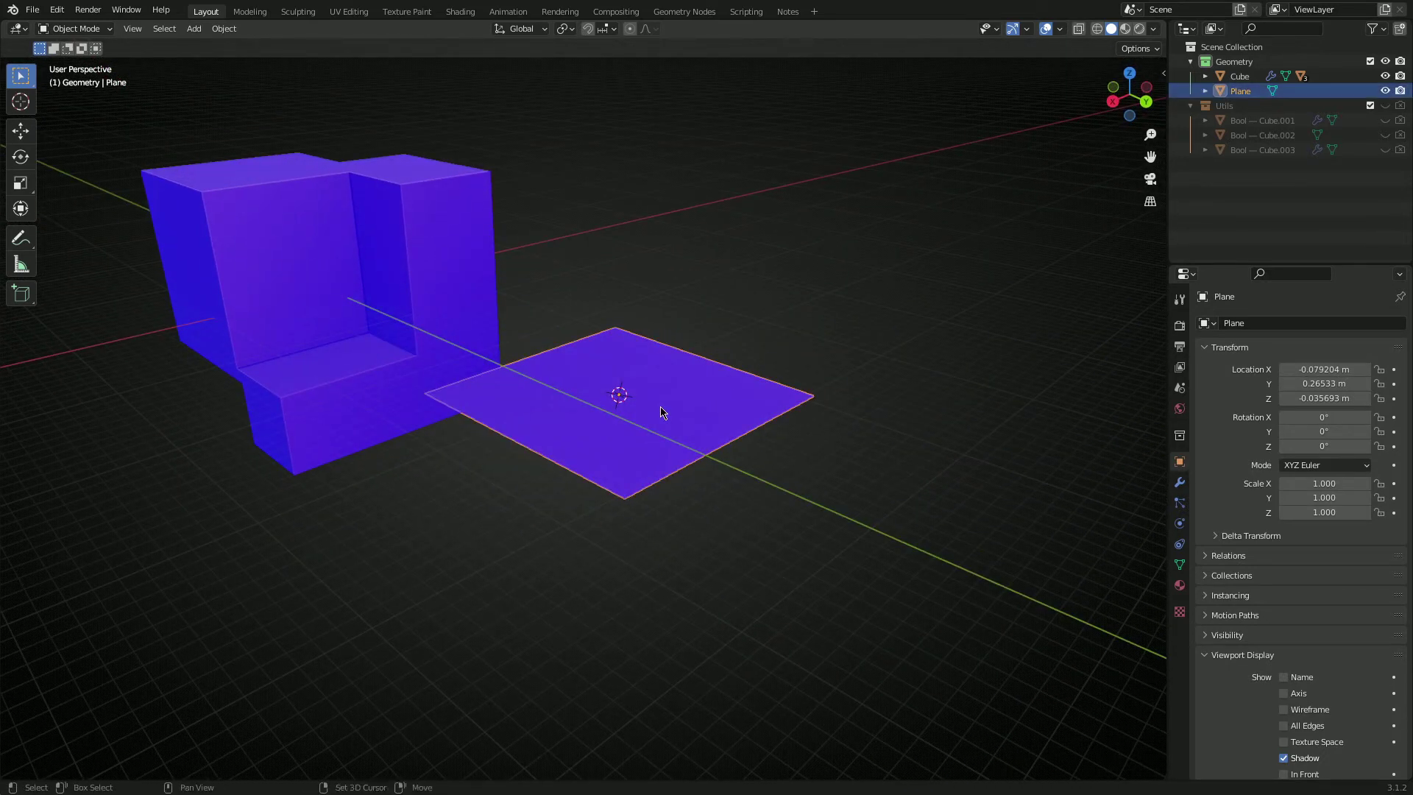
Give the plane ND Solidify at 0.19 m thickness and view its Offset and Thickness modifiers
key(ctrl+period)
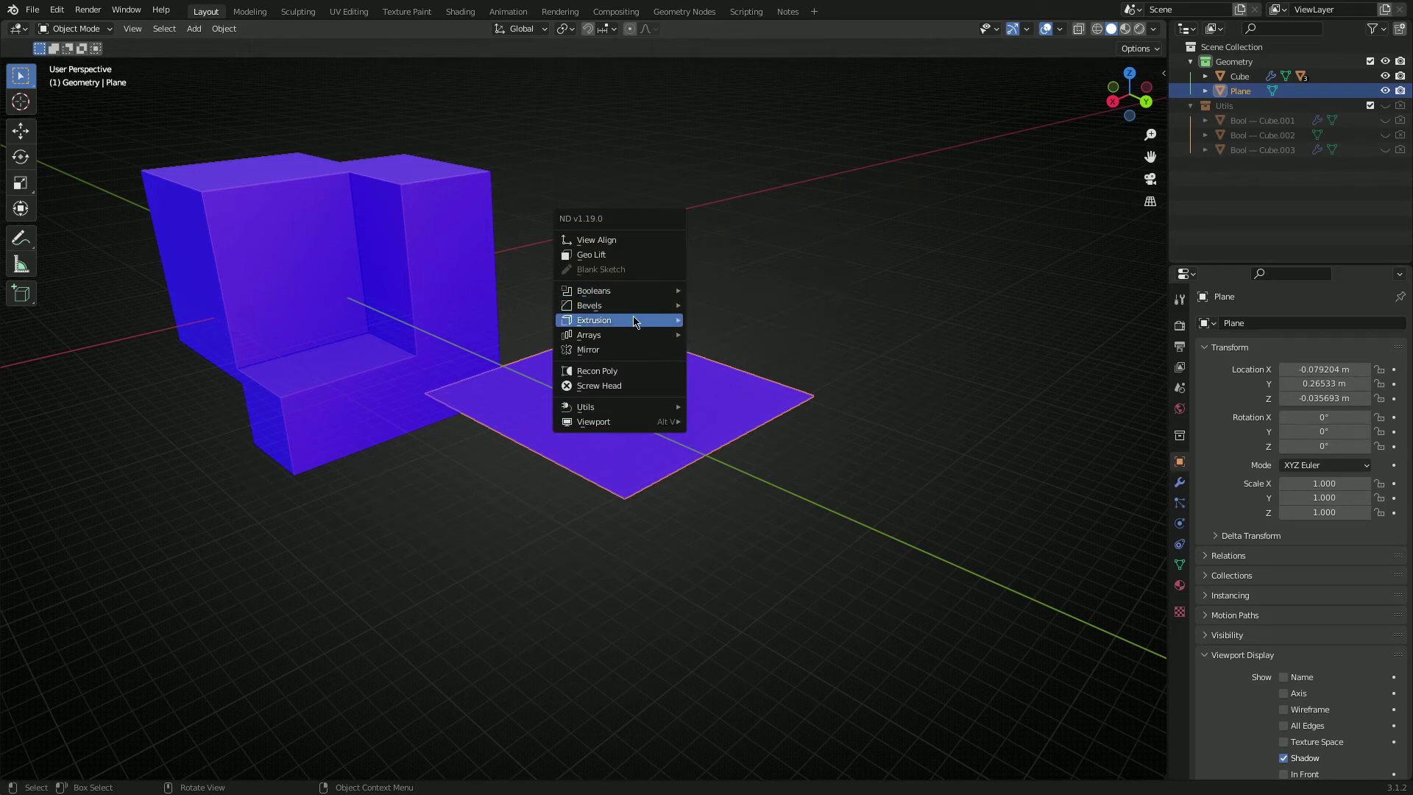
mouse_move(666, 321)
click(726, 325)
scroll(718, 331, up, 18)
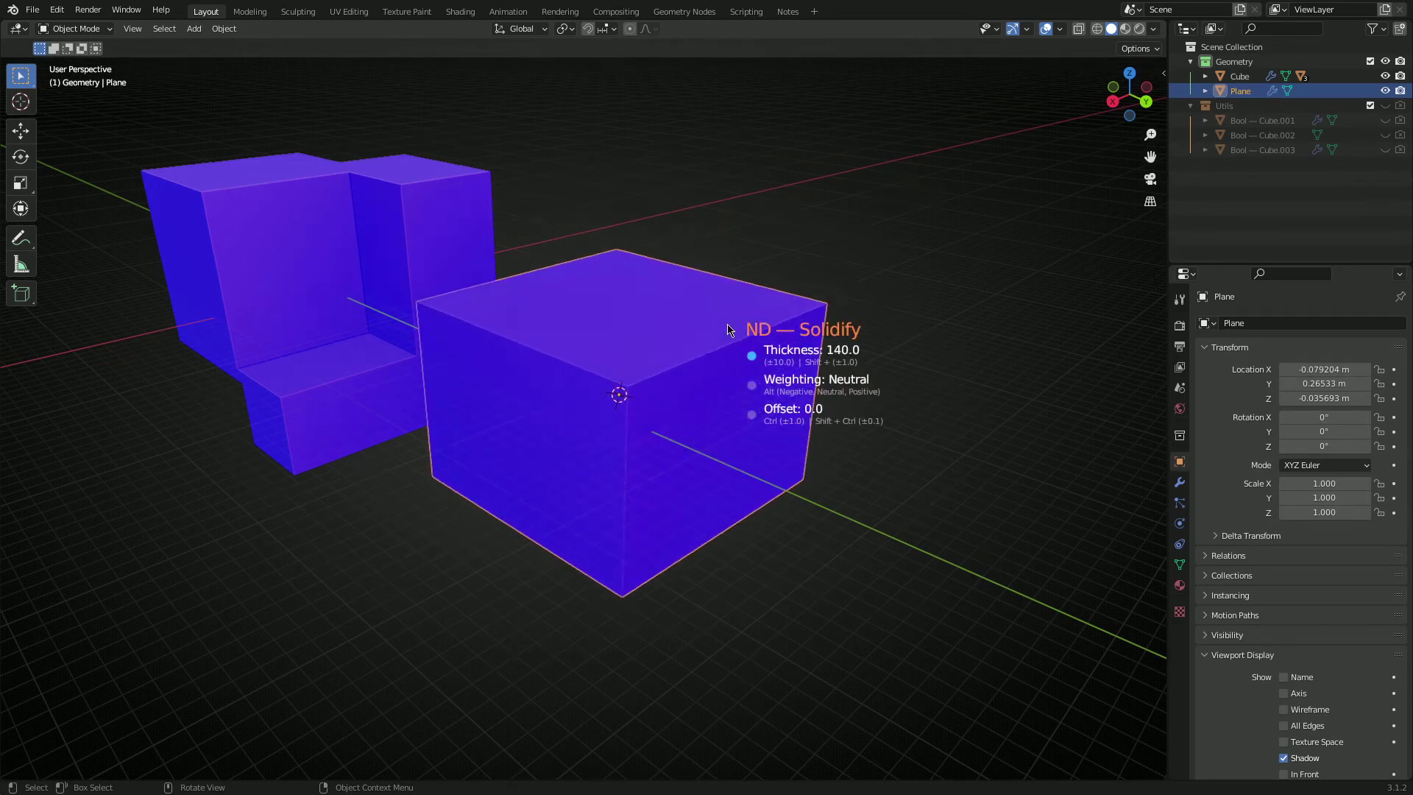
click(828, 436)
middle_drag(713, 469, 785, 300)
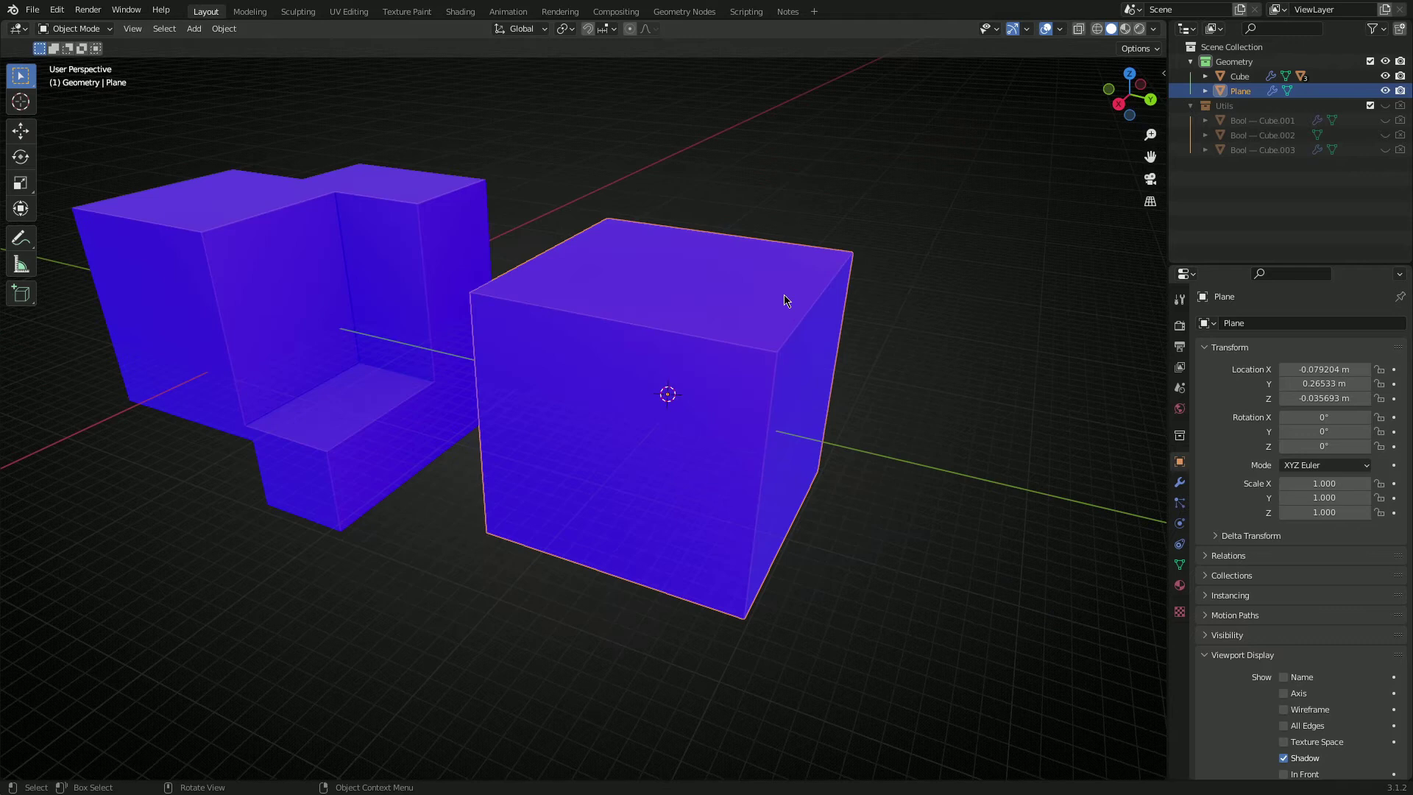
middle_drag(746, 409, 666, 376)
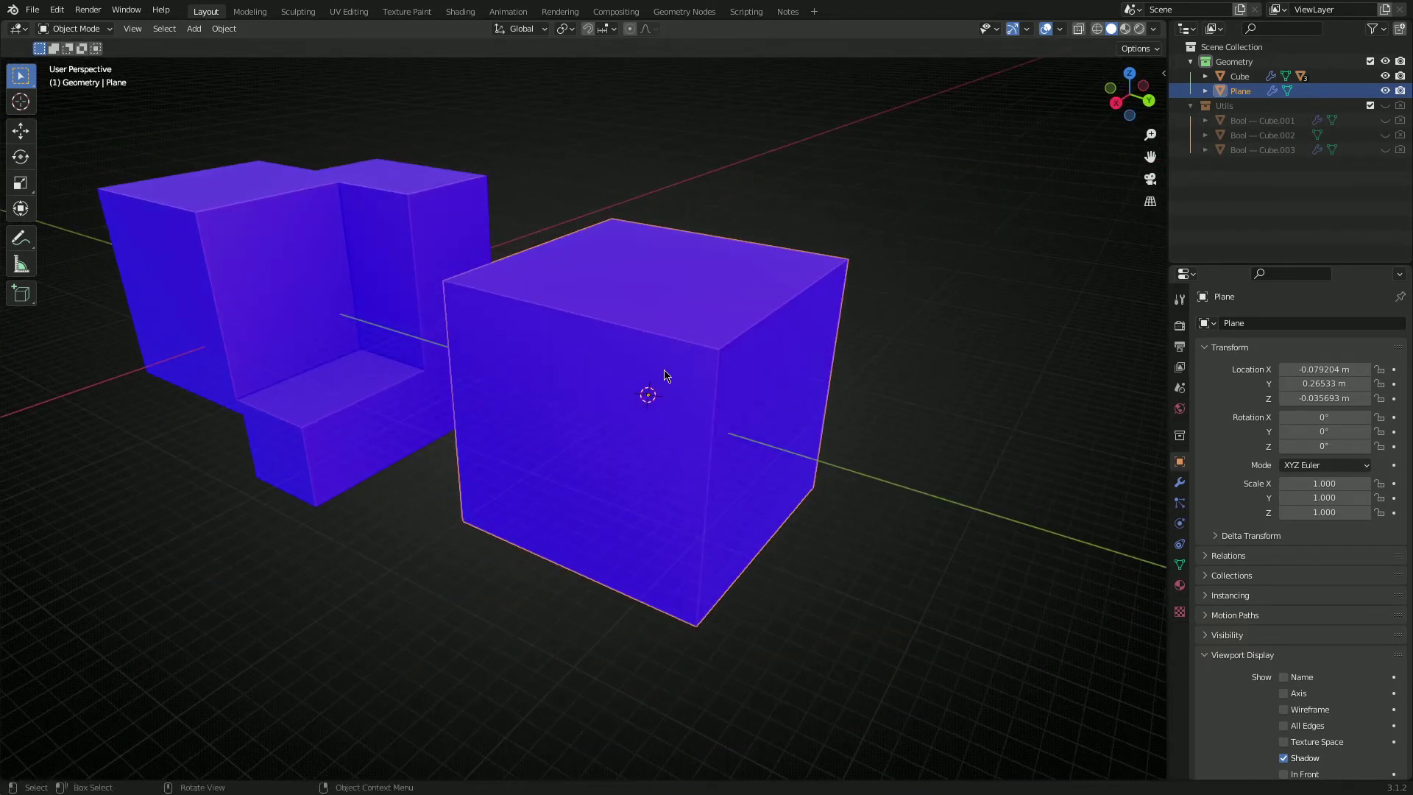
click(1180, 482)
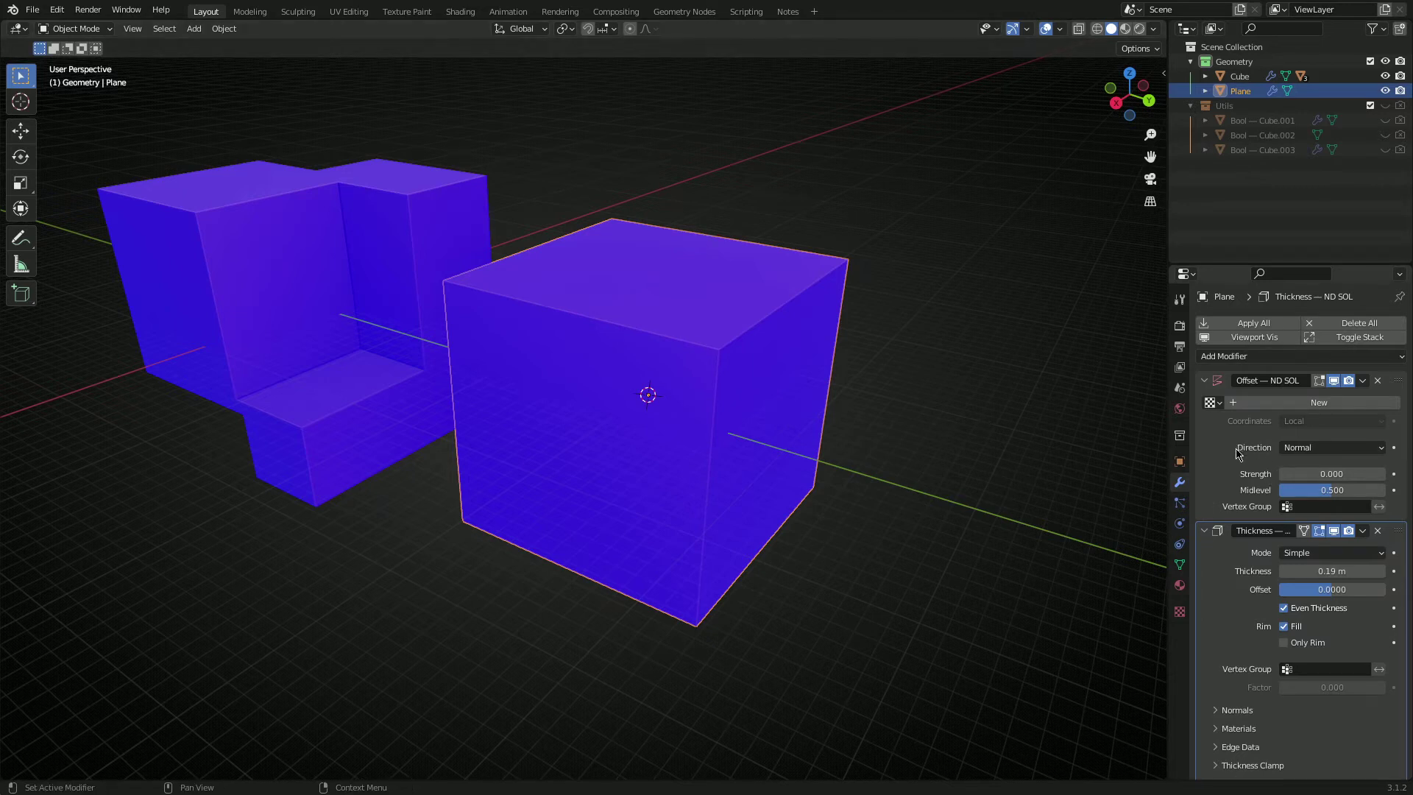
Toggle Flip in the Thickness modifier's Normals settings on, then back off
scroll(1239, 454, down, 1)
click(1229, 698)
click(1300, 719)
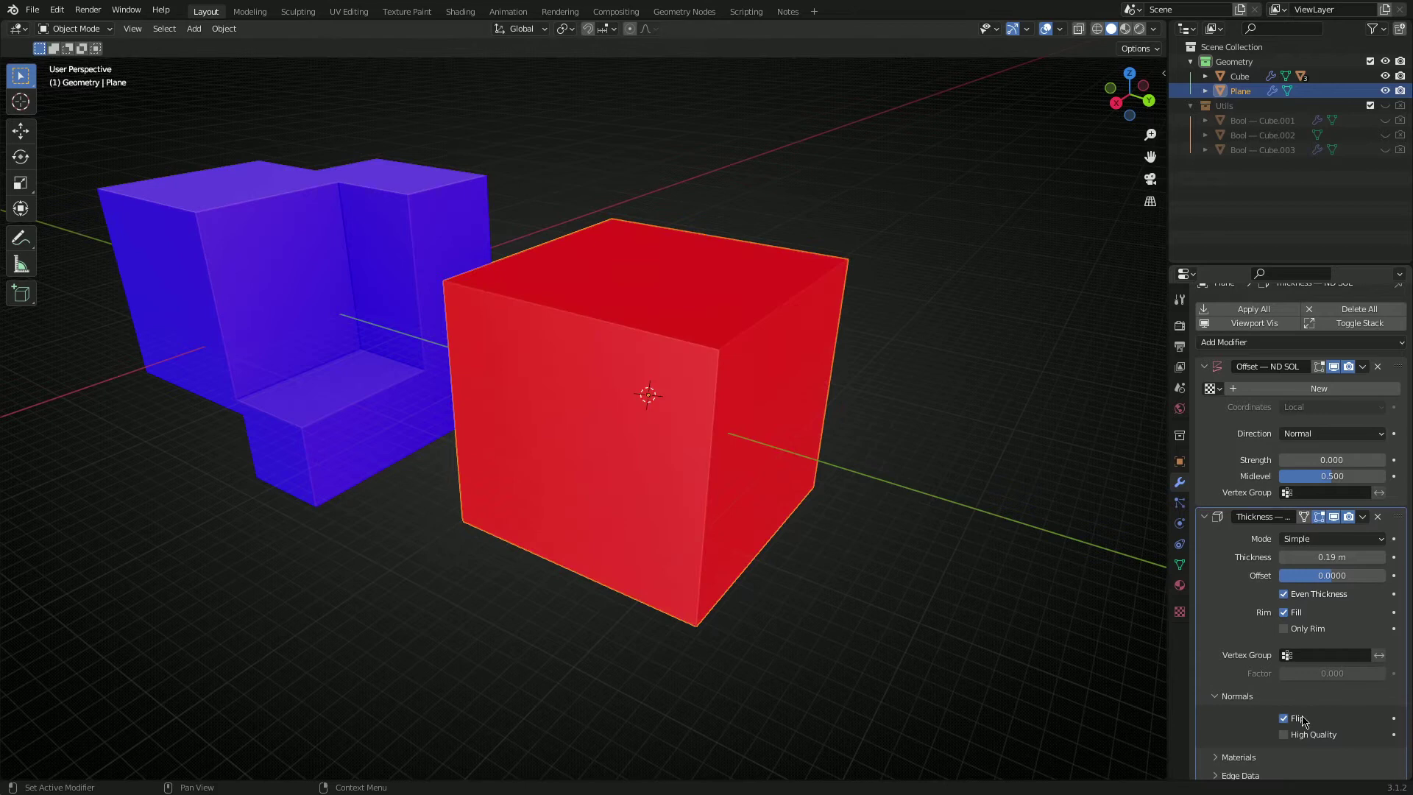
middle_drag(723, 459, 631, 369)
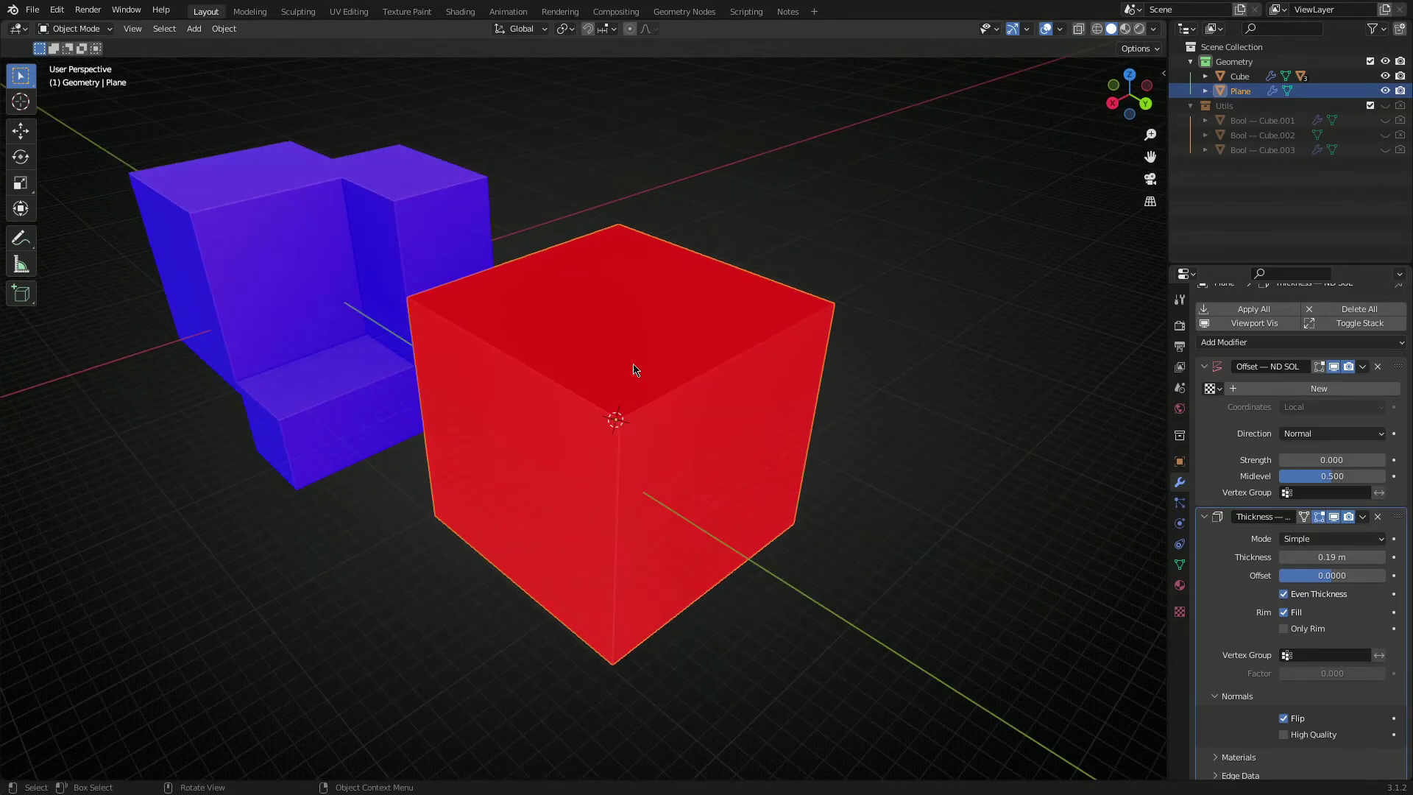
scroll(577, 467, down, 3)
scroll(603, 457, up, 4)
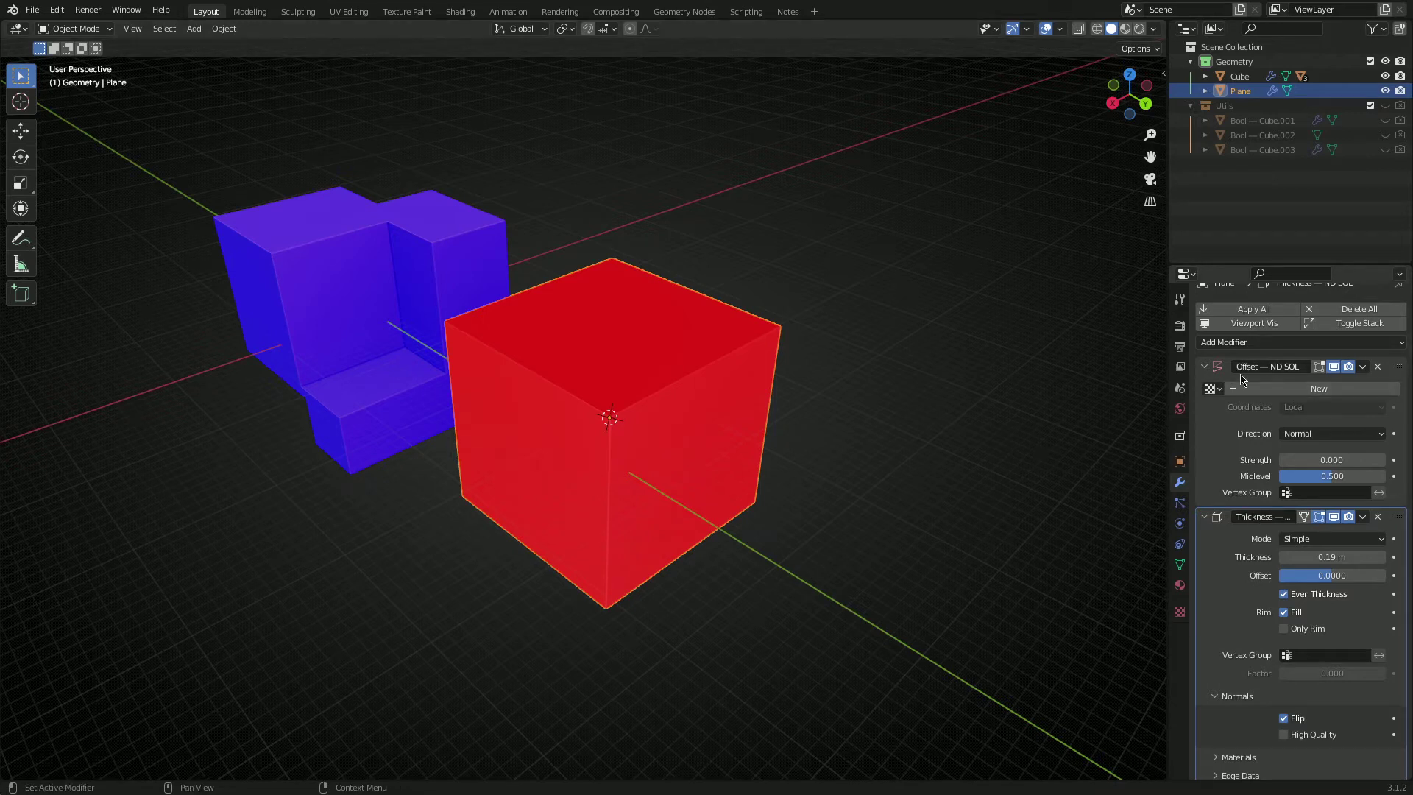
scroll(1293, 495, down, 2)
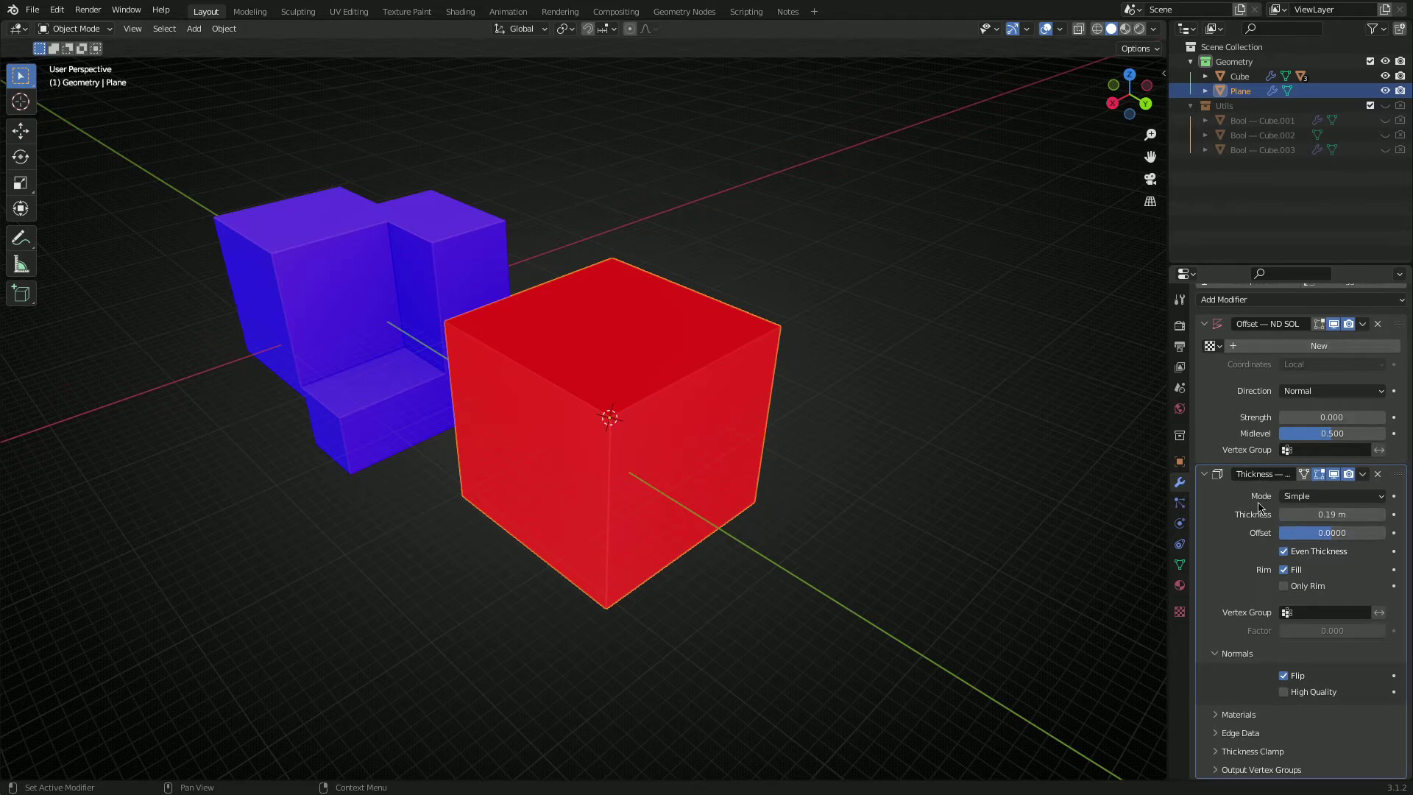
click(1226, 654)
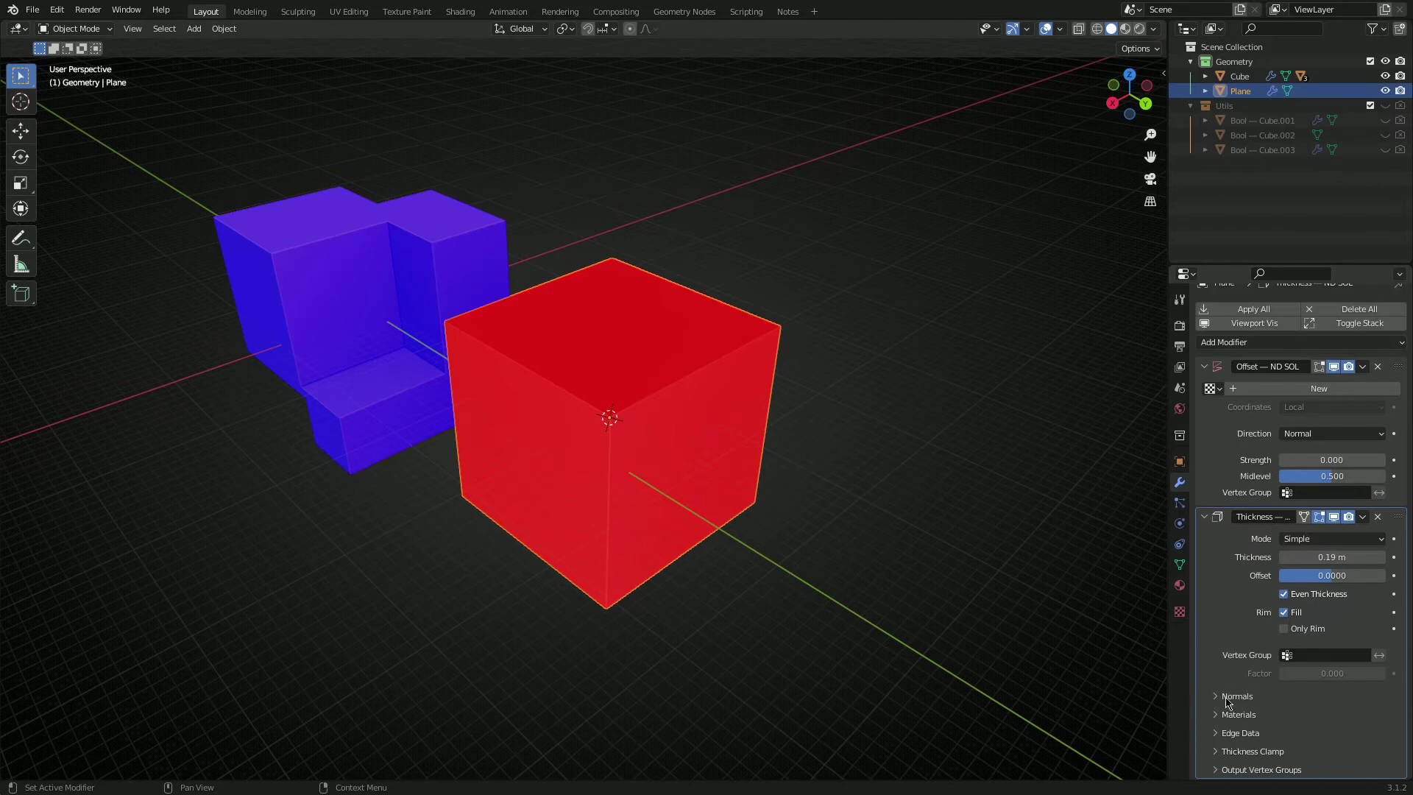
click(1237, 696)
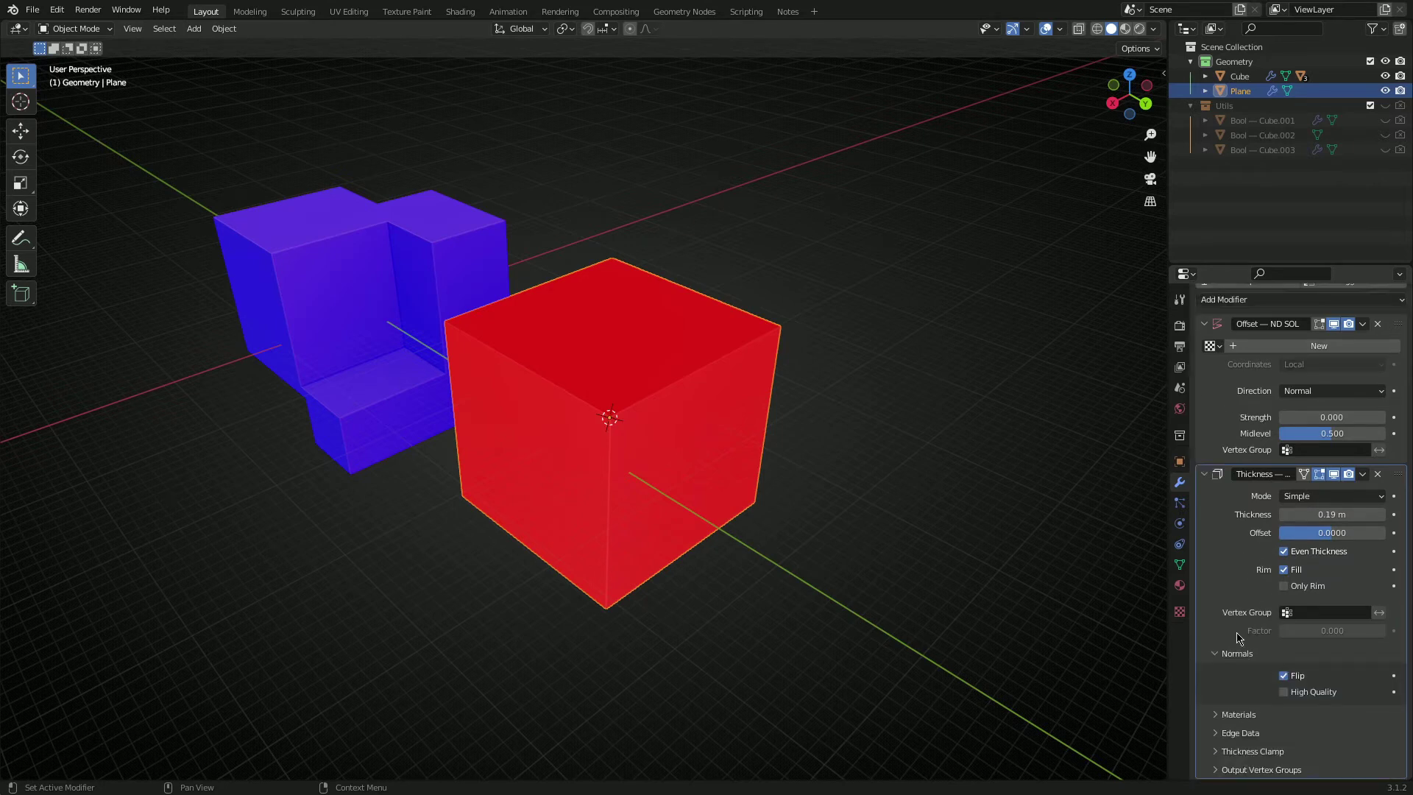
click(1285, 676)
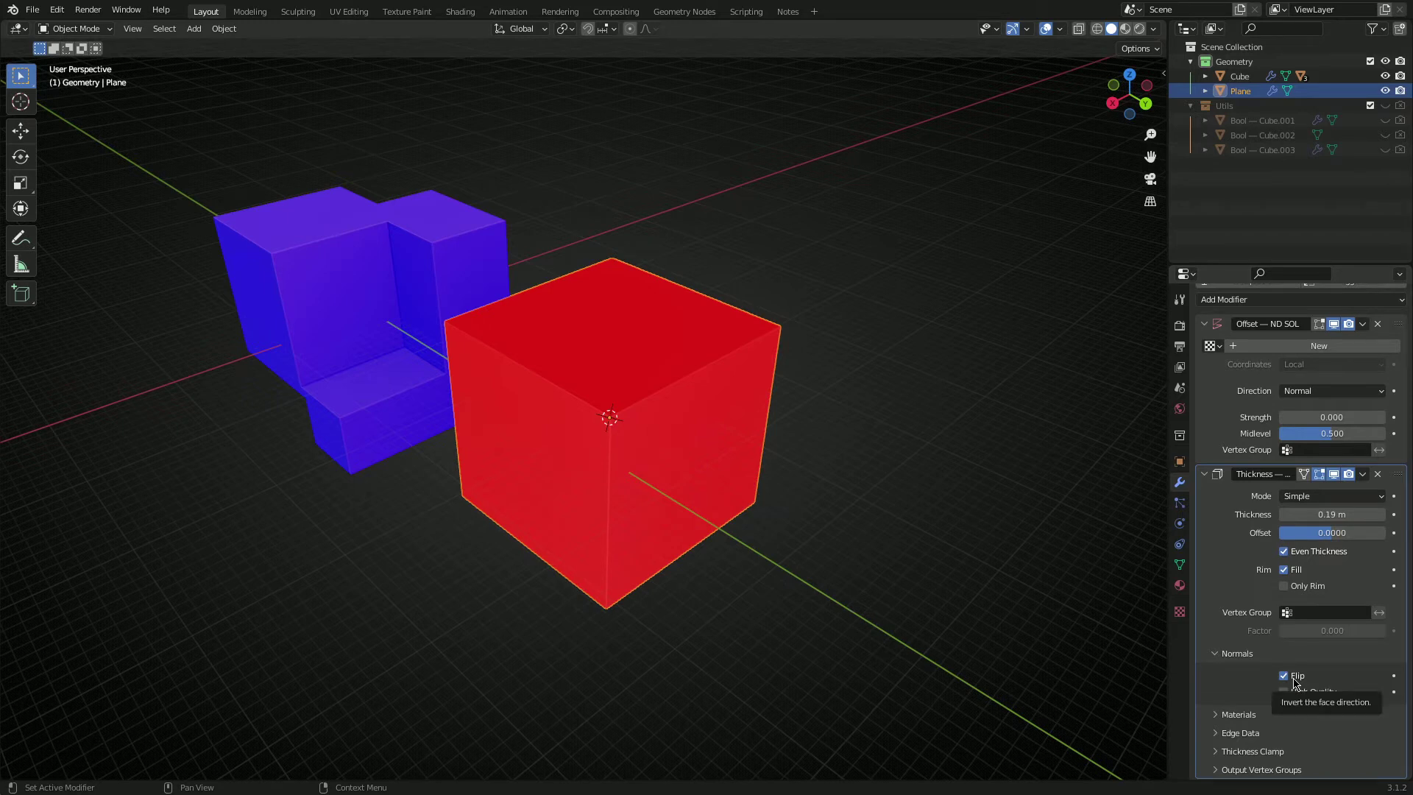
click(1285, 676)
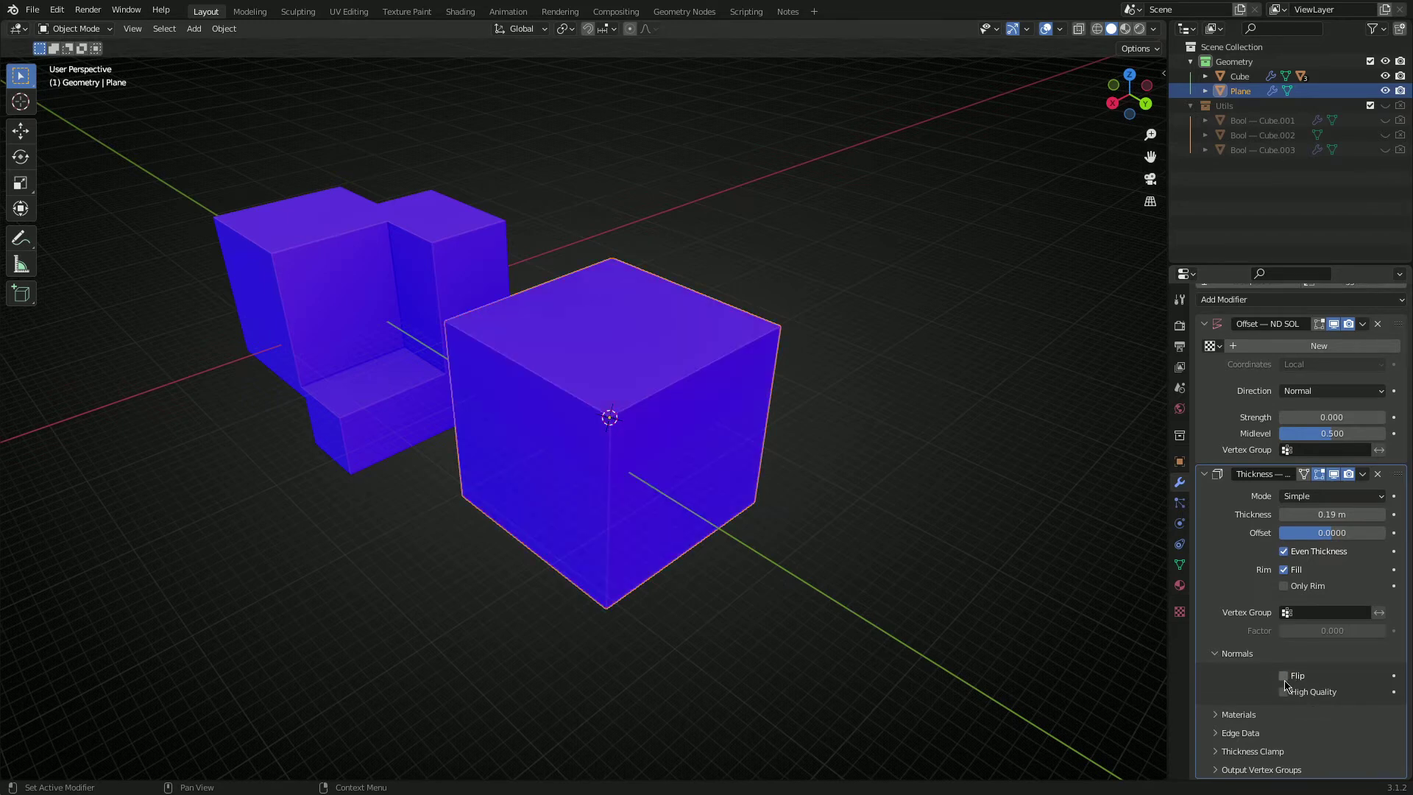
mouse_move(804, 507)
middle_down()
mouse_move(908, 477)
mouse_move(808, 524)
mouse_move(789, 511)
middle_up()
Turn off Face Orientation colouring from the ND viewport menu and deselect the plane
key(shift+v)
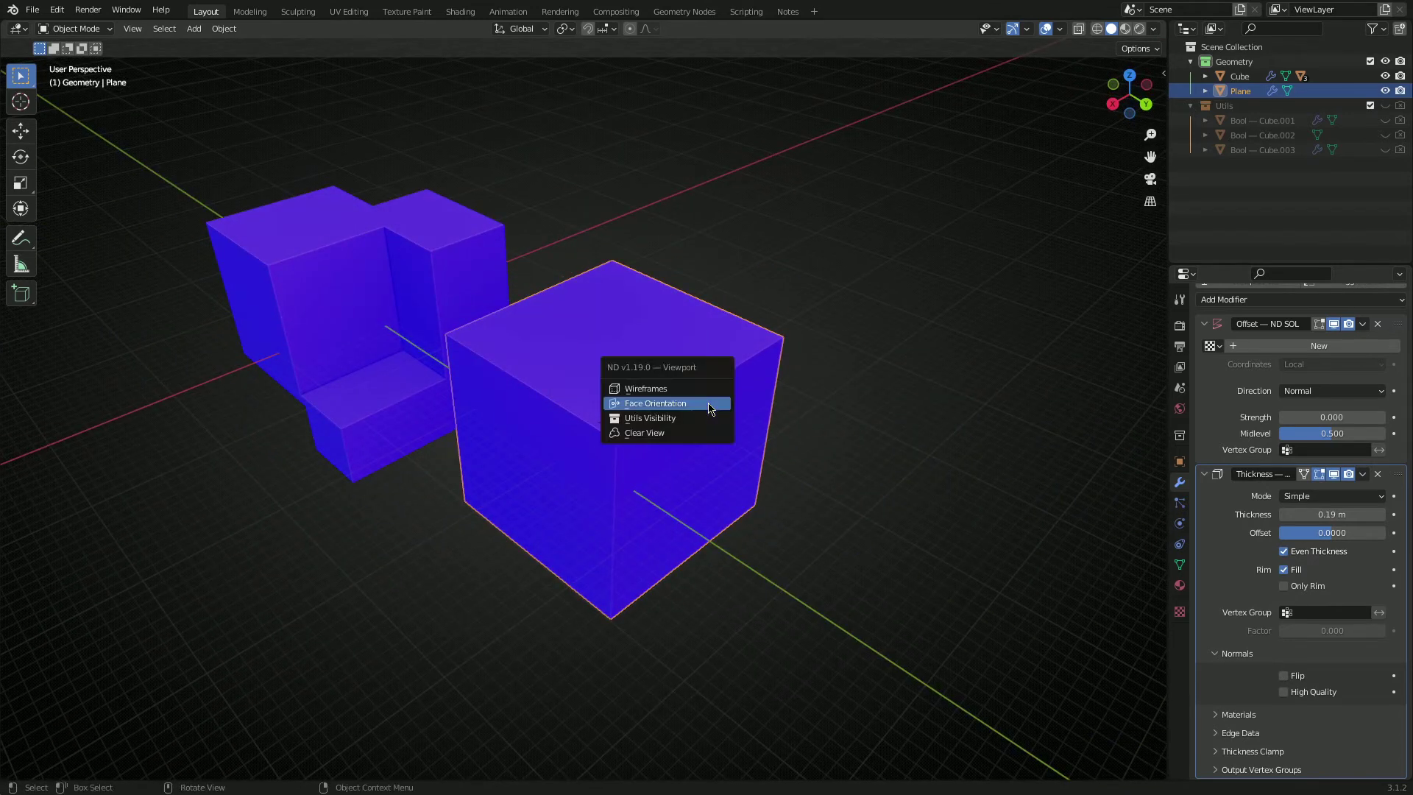
click(711, 409)
middle_drag(486, 467, 578, 466)
key(alt+a)
key(shift+v)
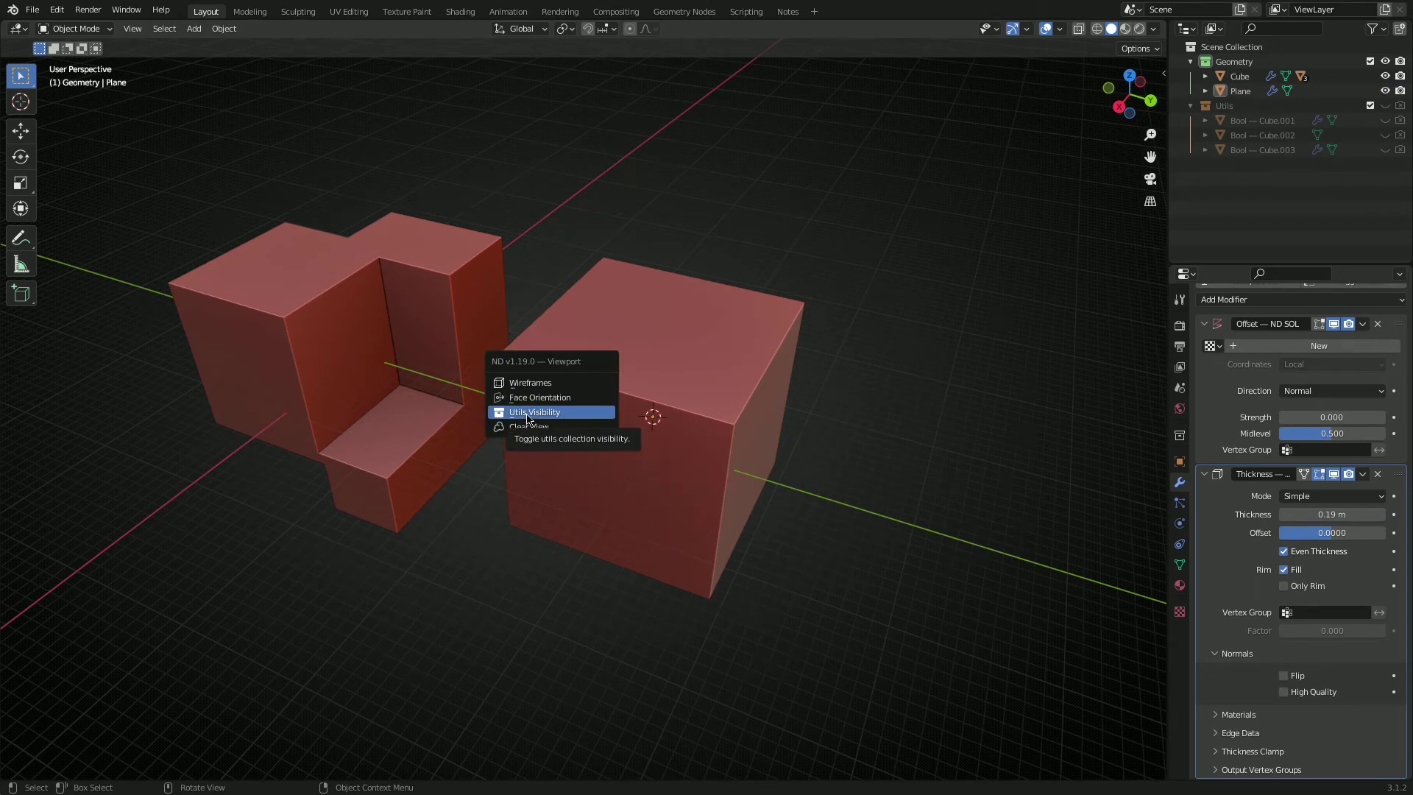
key(Escape)
middle_drag(488, 435, 562, 412)
key(shift+v)
click(563, 410)
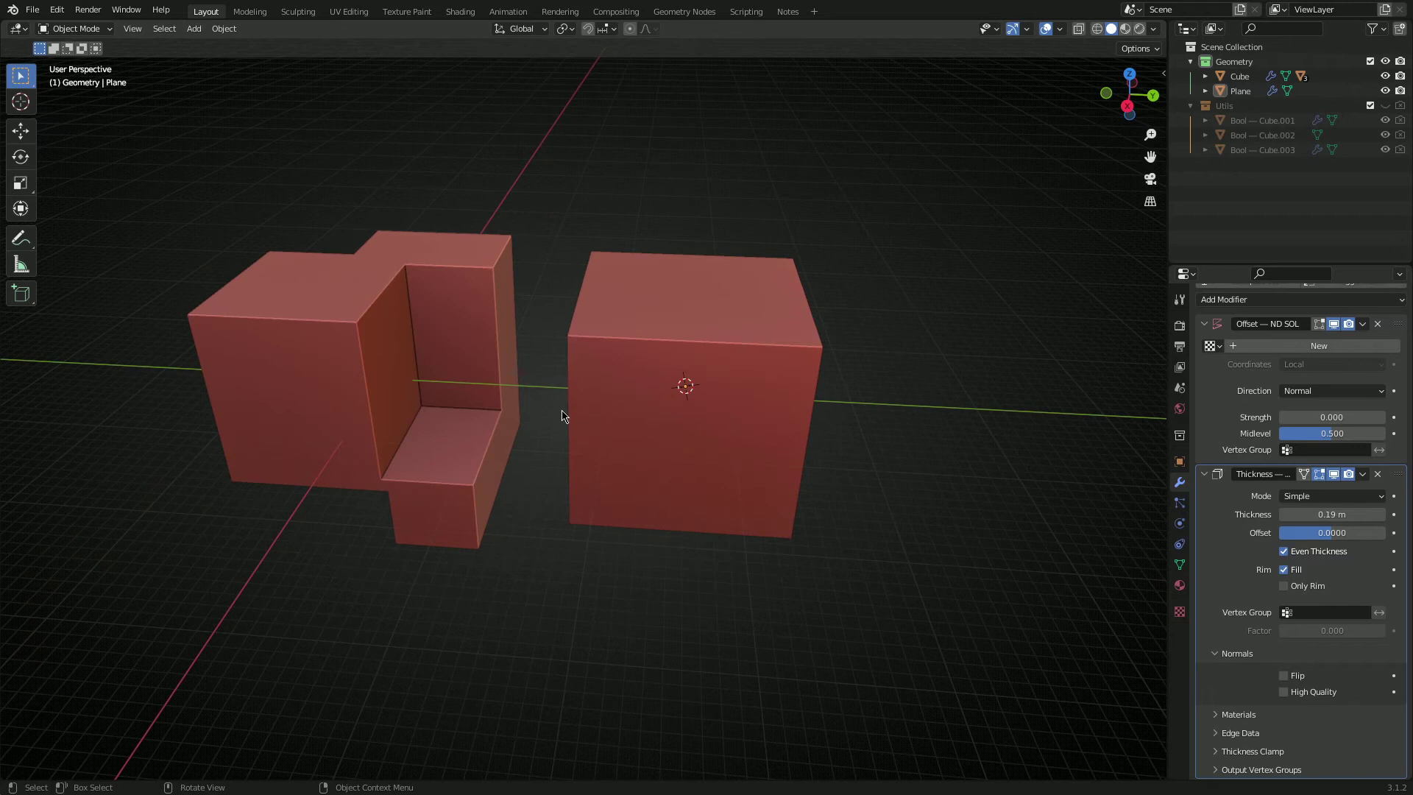
click(1387, 106)
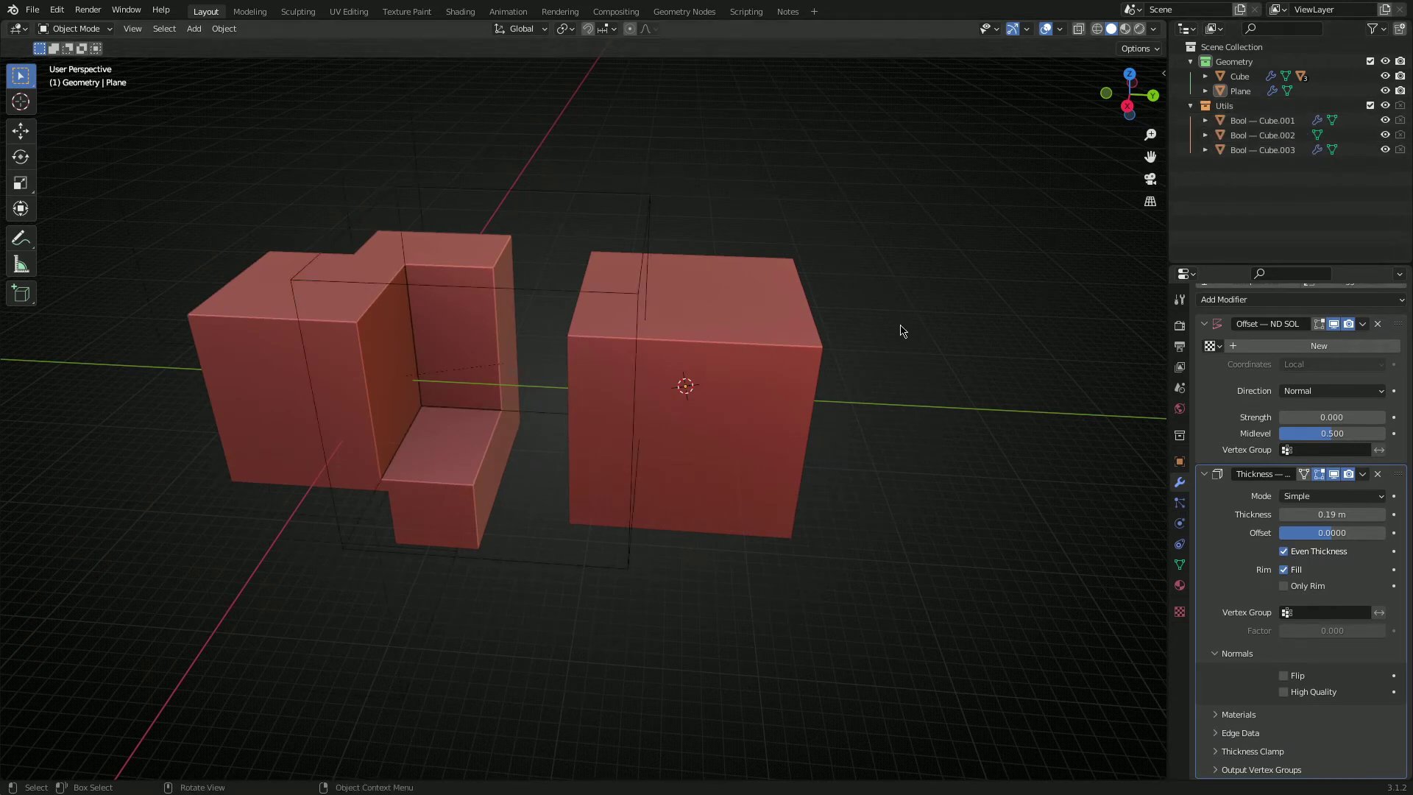
middle_drag(618, 346, 700, 353)
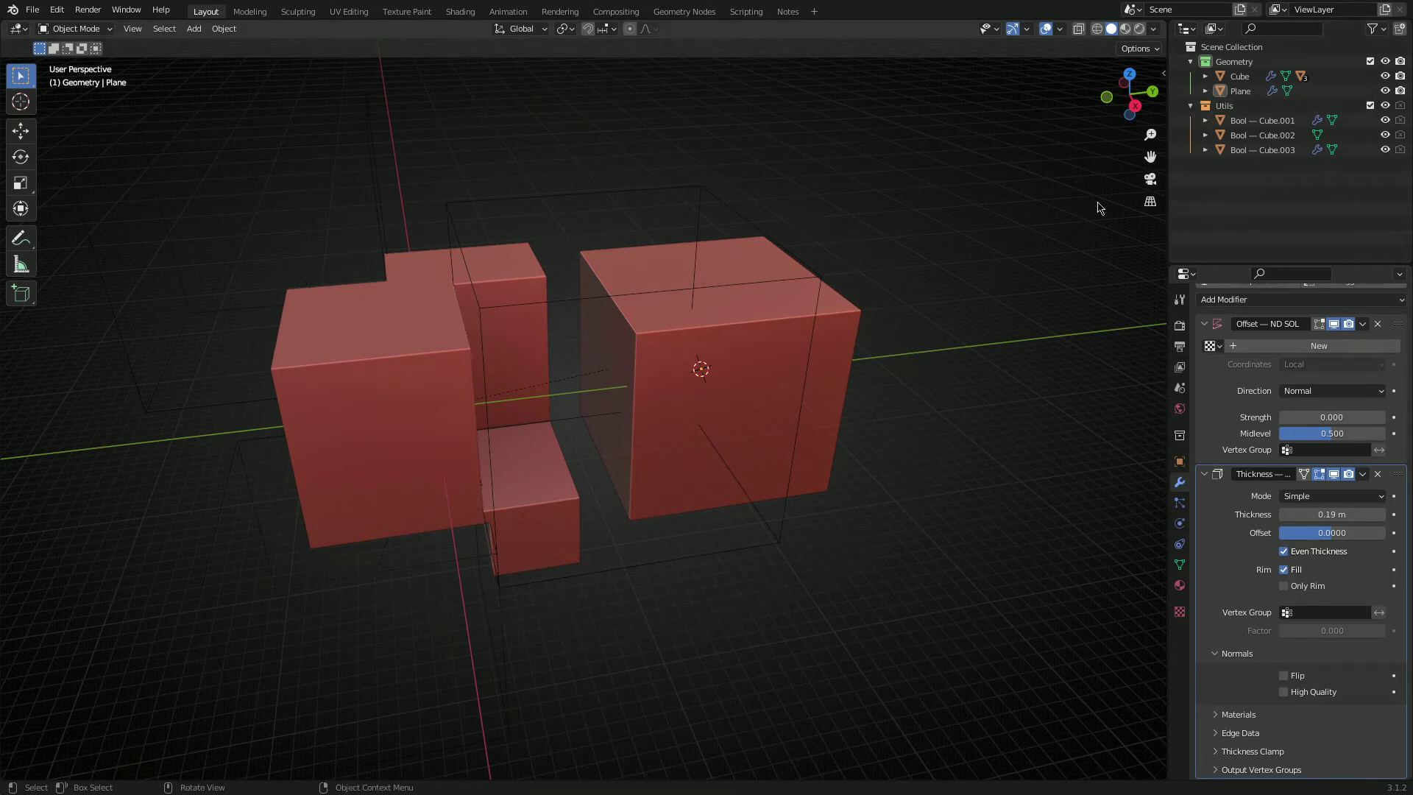
scroll(957, 228, down, 5)
middle_drag(896, 233, 773, 297)
scroll(677, 353, up, 3)
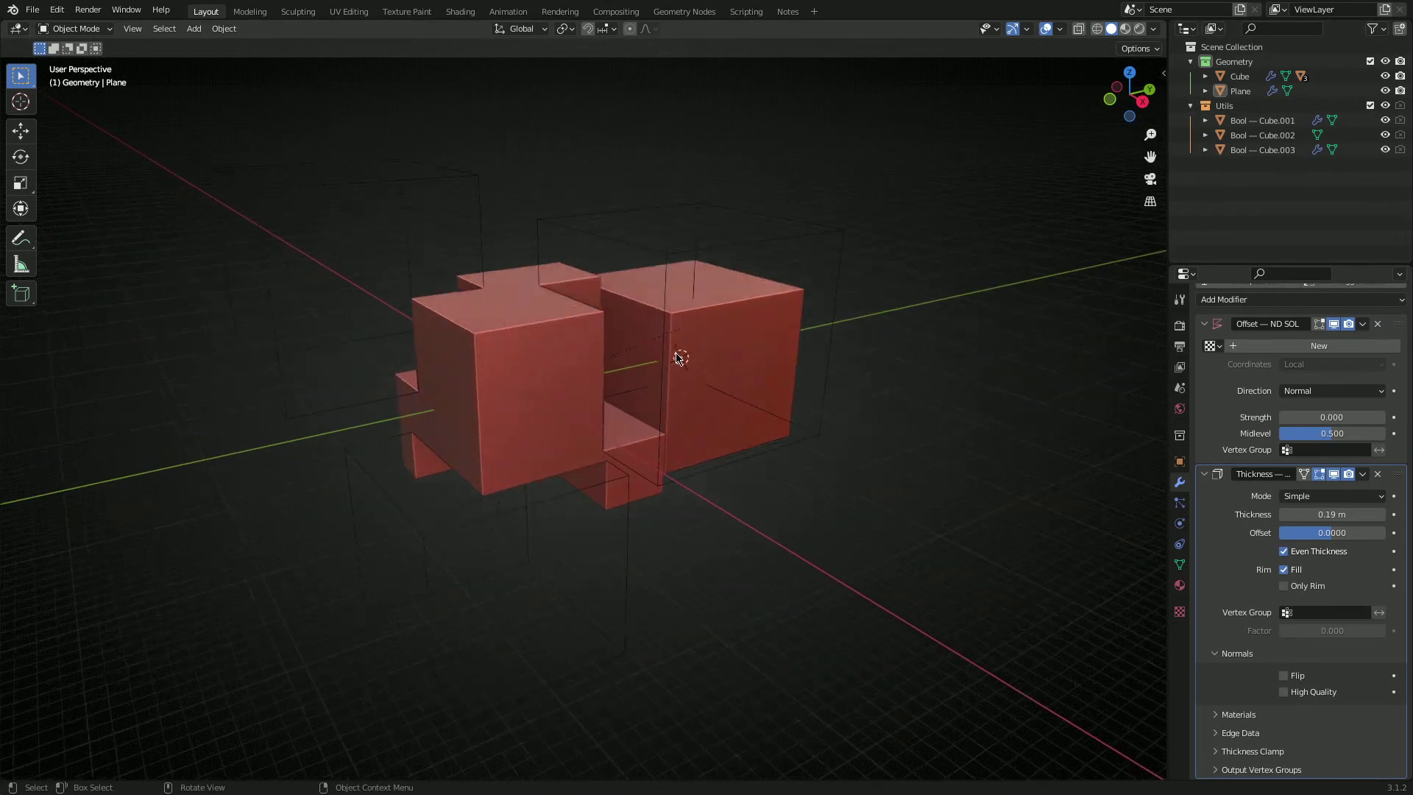
key(shift+v)
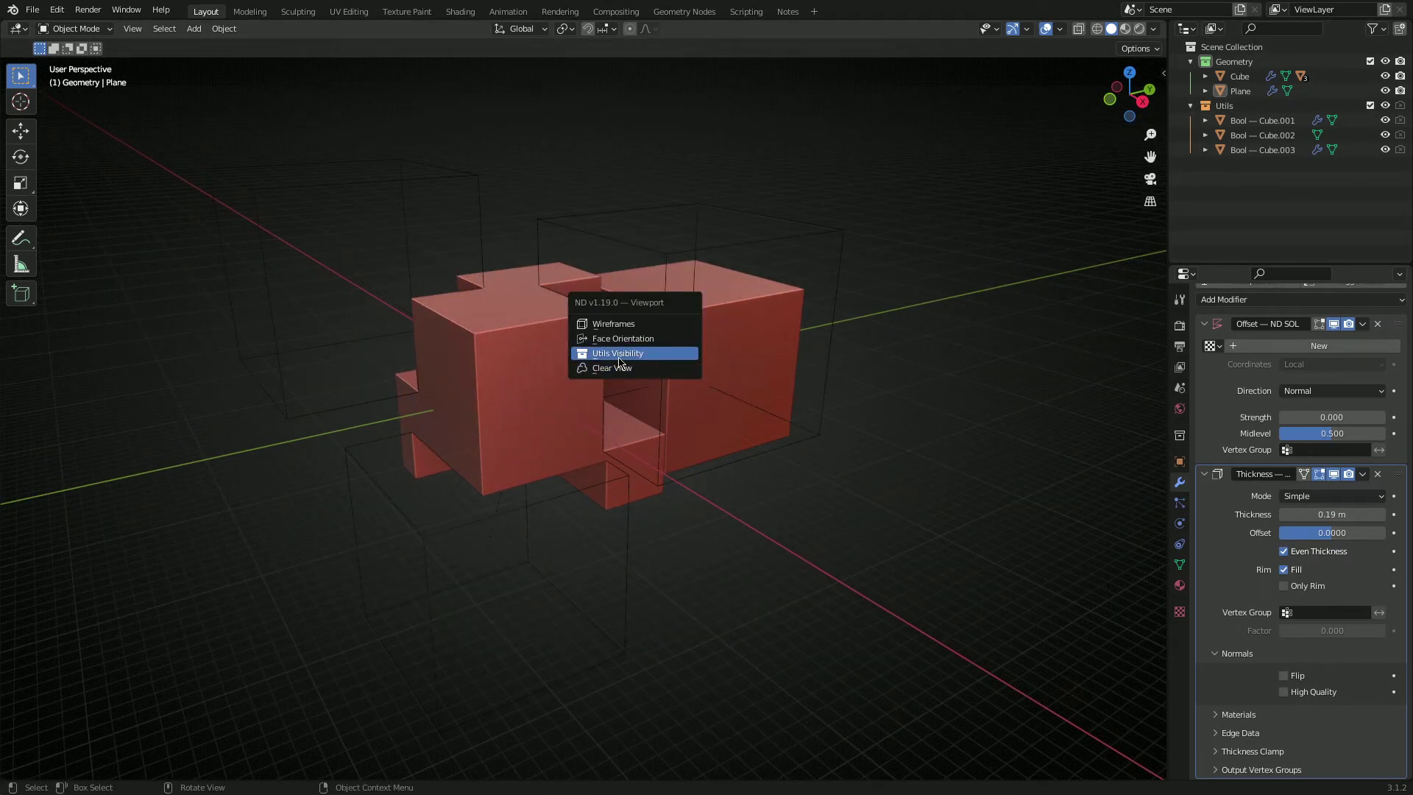
click(620, 355)
key(shift+v)
click(600, 355)
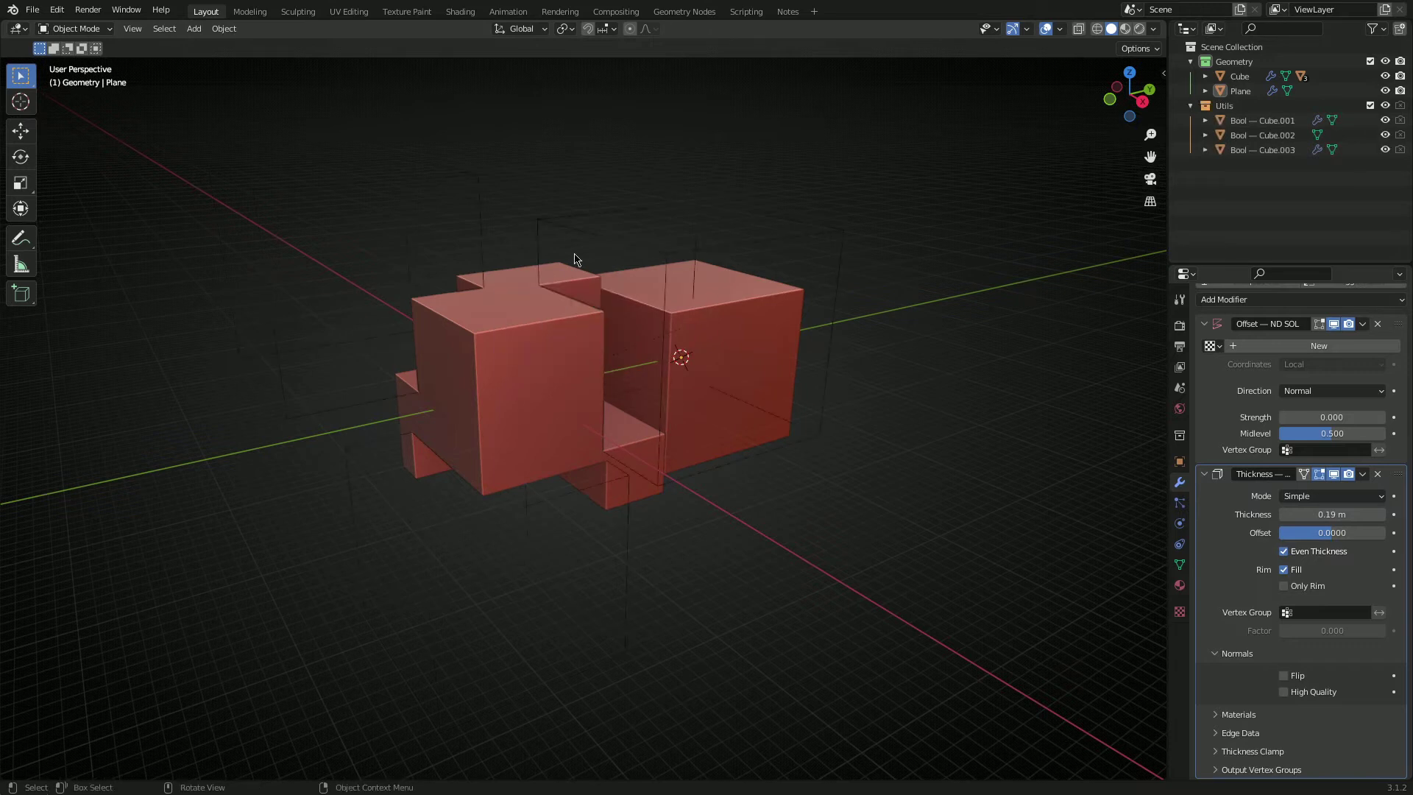
middle_drag(600, 309, 669, 329)
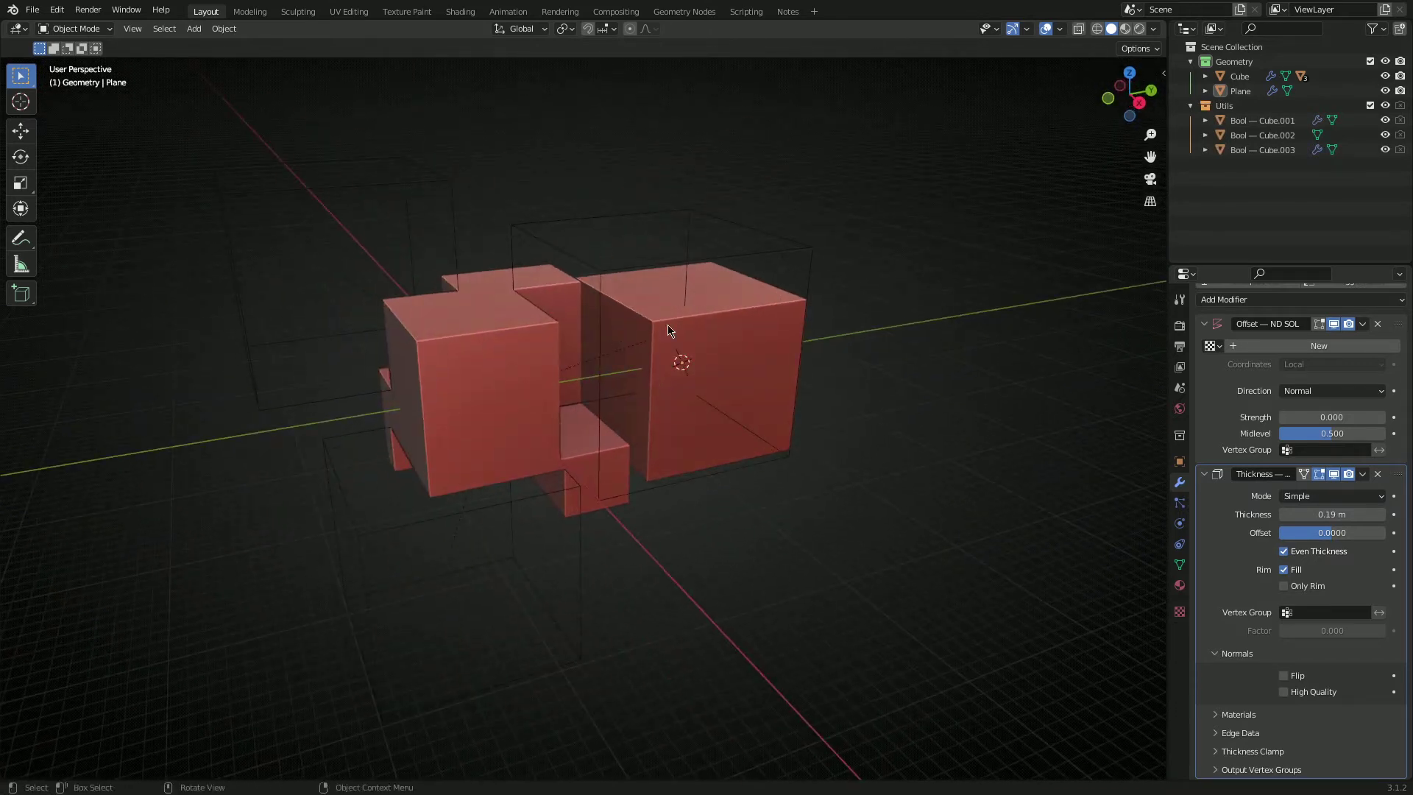
key(shift+v)
click(541, 392)
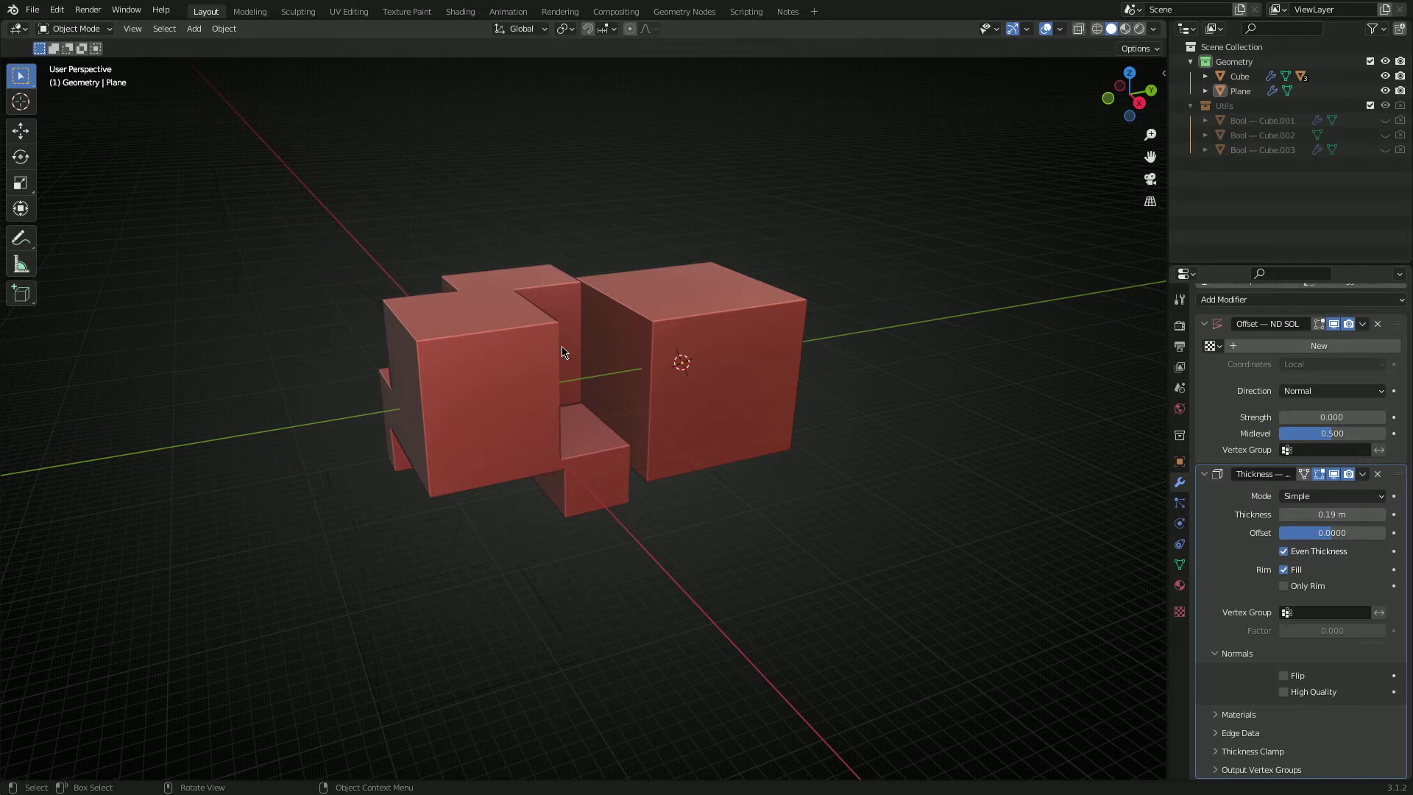
key(shift+v)
click(563, 350)
mouse_move(563, 379)
middle_down()
mouse_move(515, 375)
mouse_move(574, 372)
middle_up()
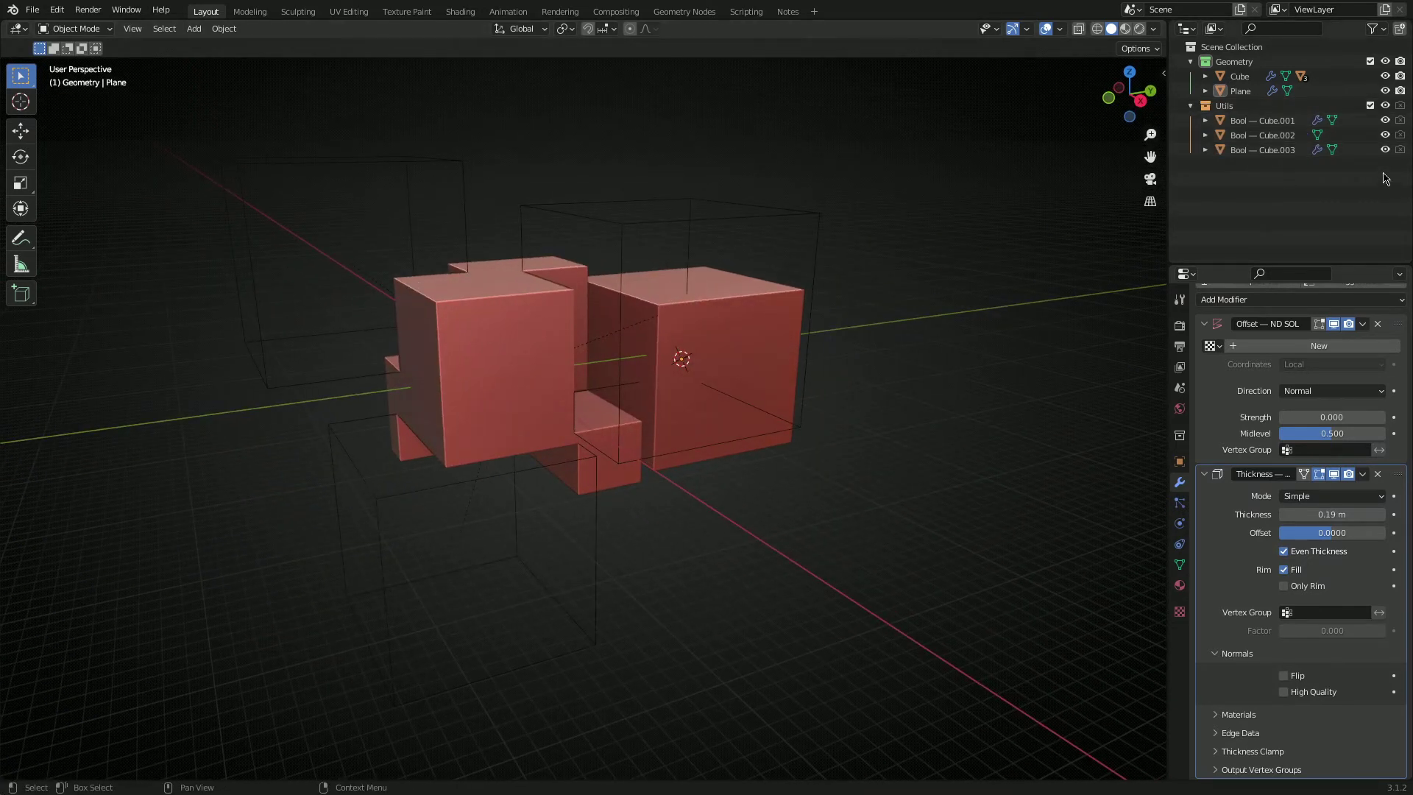
key(shift+v)
click(516, 373)
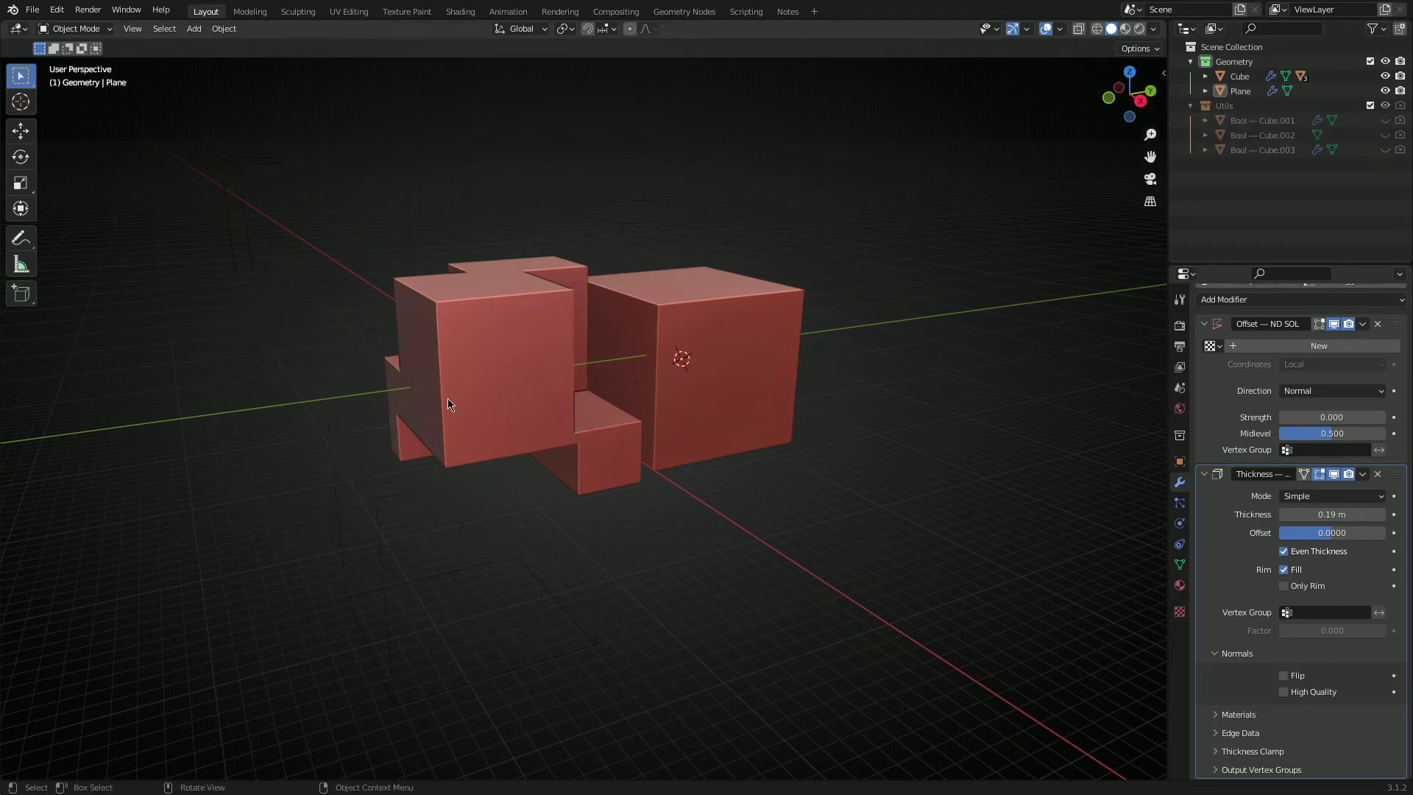
mouse_move(448, 399)
middle_down()
mouse_move(705, 320)
mouse_move(593, 473)
mouse_move(607, 381)
mouse_move(440, 387)
middle_up()
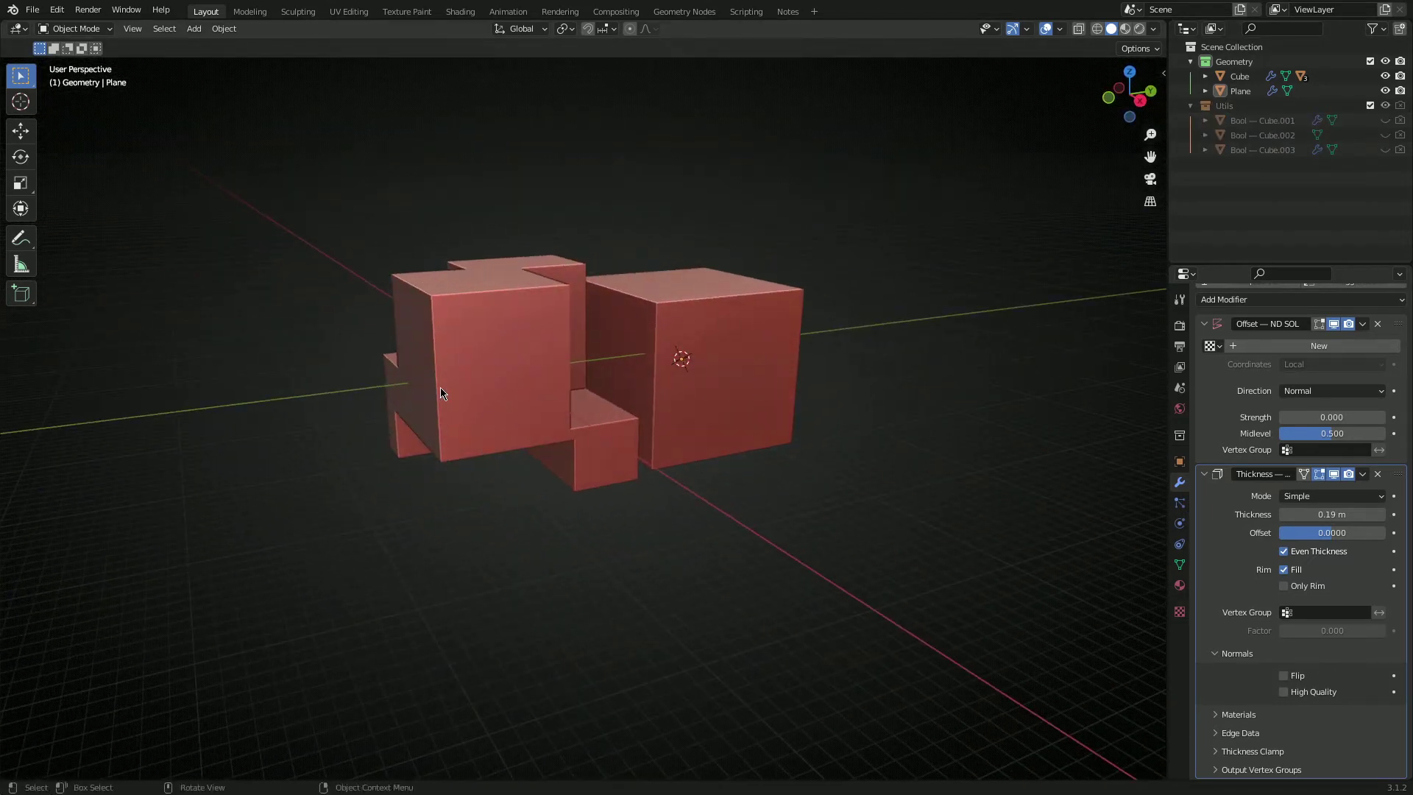
key(shift+v)
click(398, 386)
middle_drag(541, 329, 613, 336)
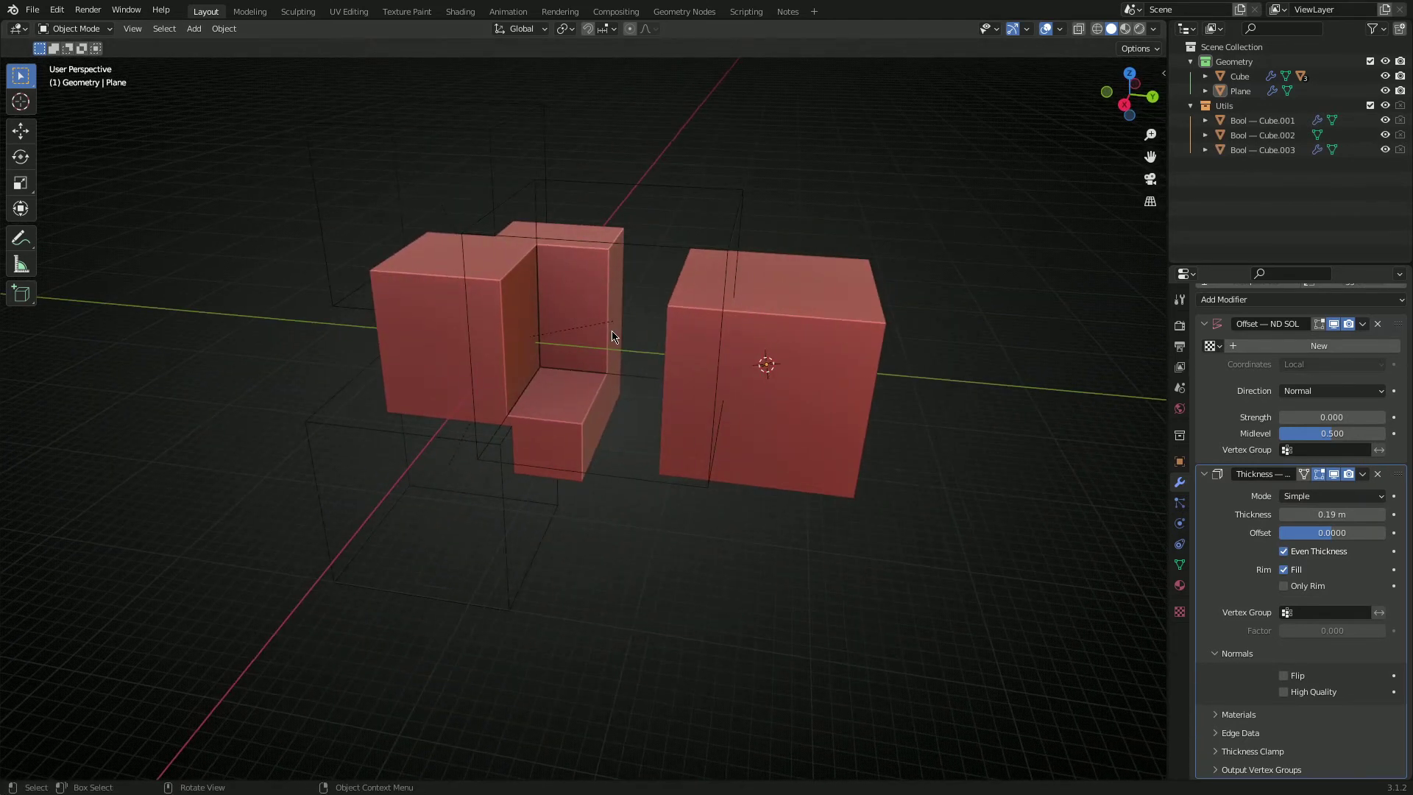
Hide the three boolean cutters with ND Utils Visibility, then try Clear View to drop grid and floor
key(shift+v)
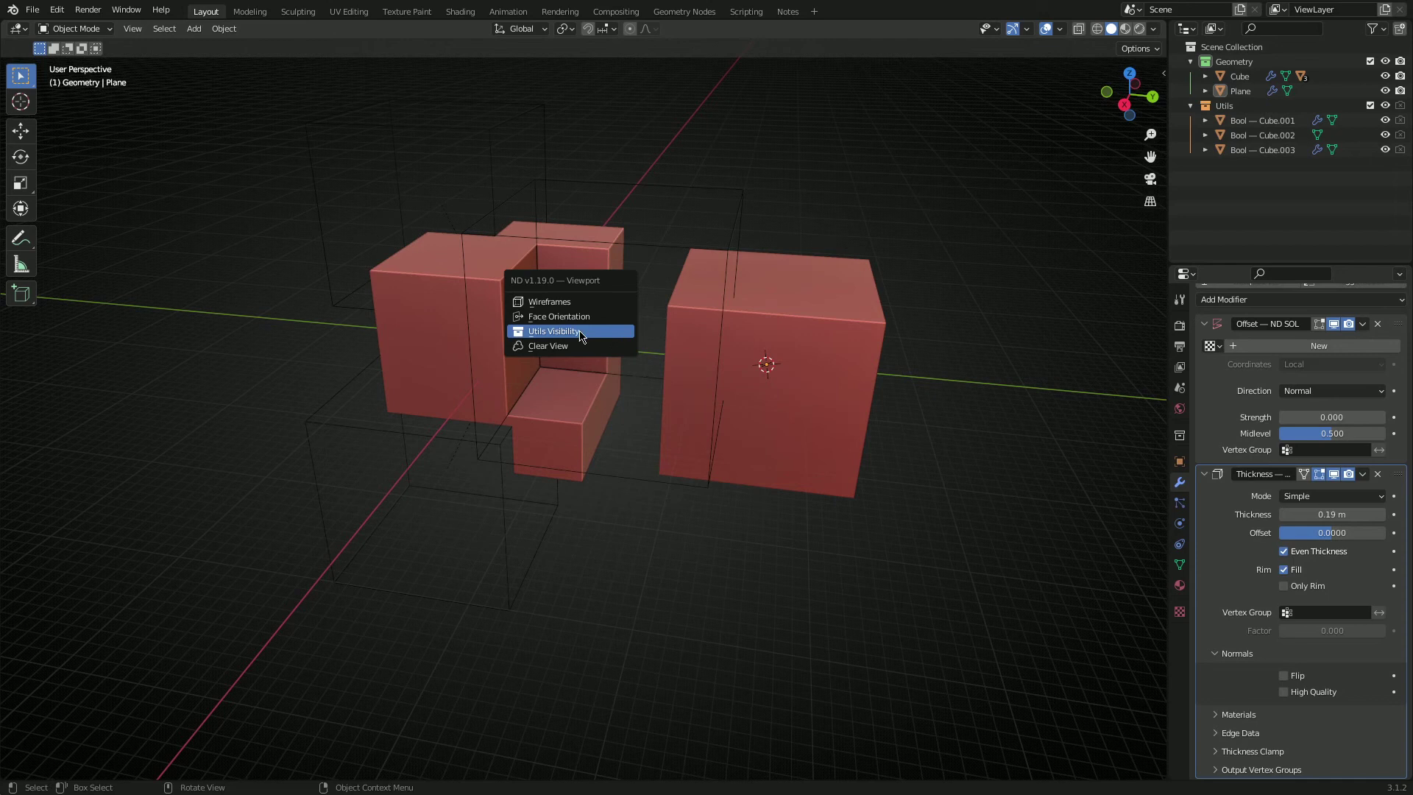
click(581, 336)
key(shift+4)
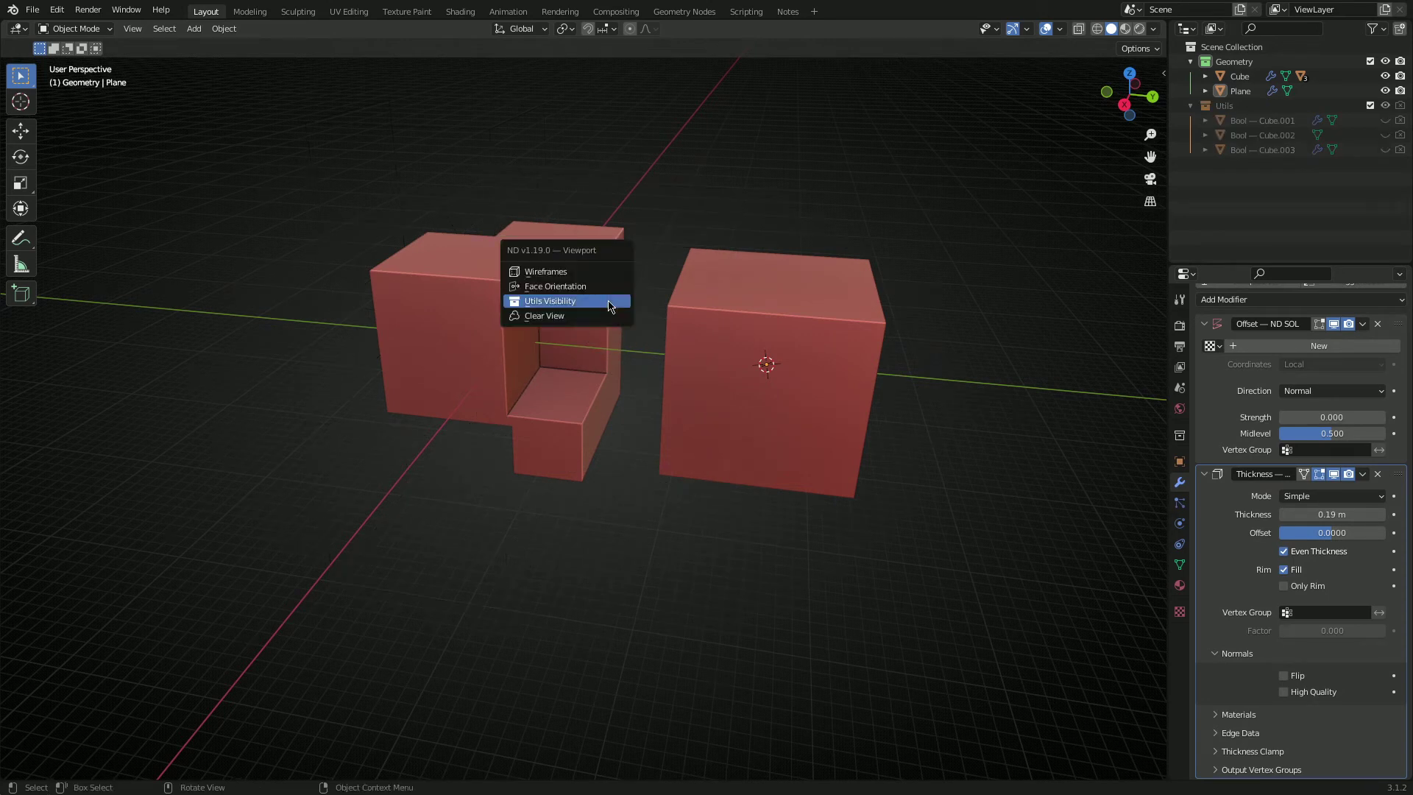
click(558, 317)
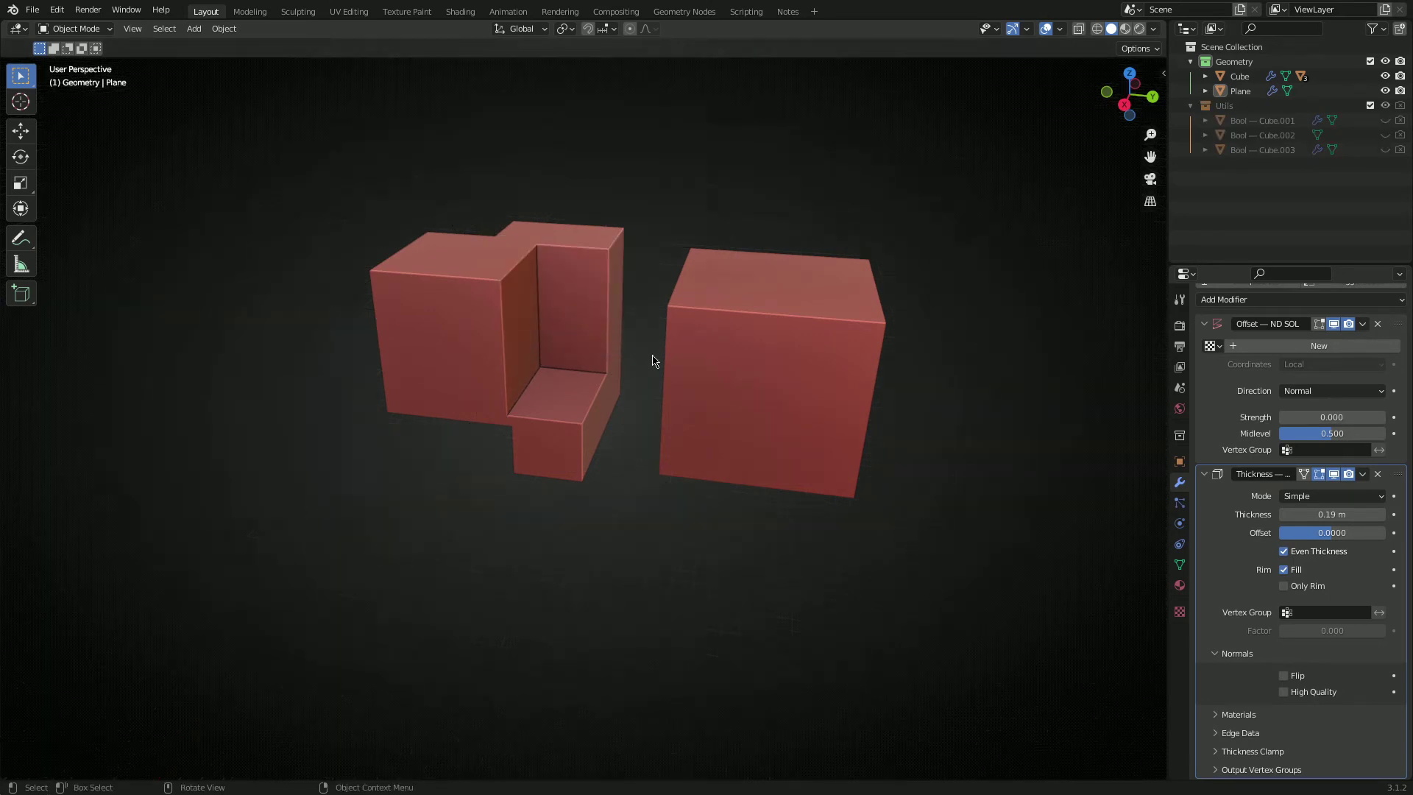
middle_drag(653, 357, 637, 384)
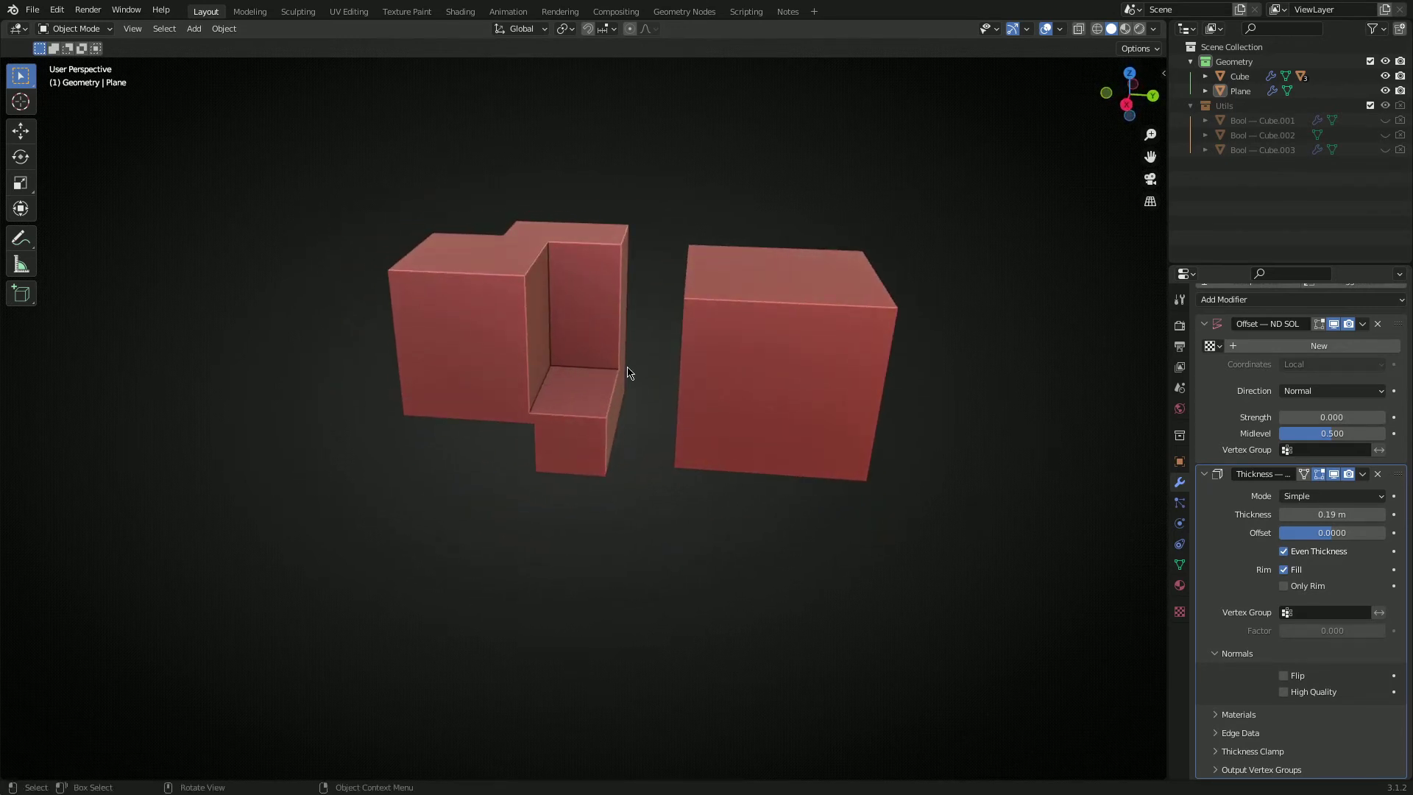
Restore the grid and axes overlays and orbit around the two red pieces
key(ctrl+alt+v)
click(627, 373)
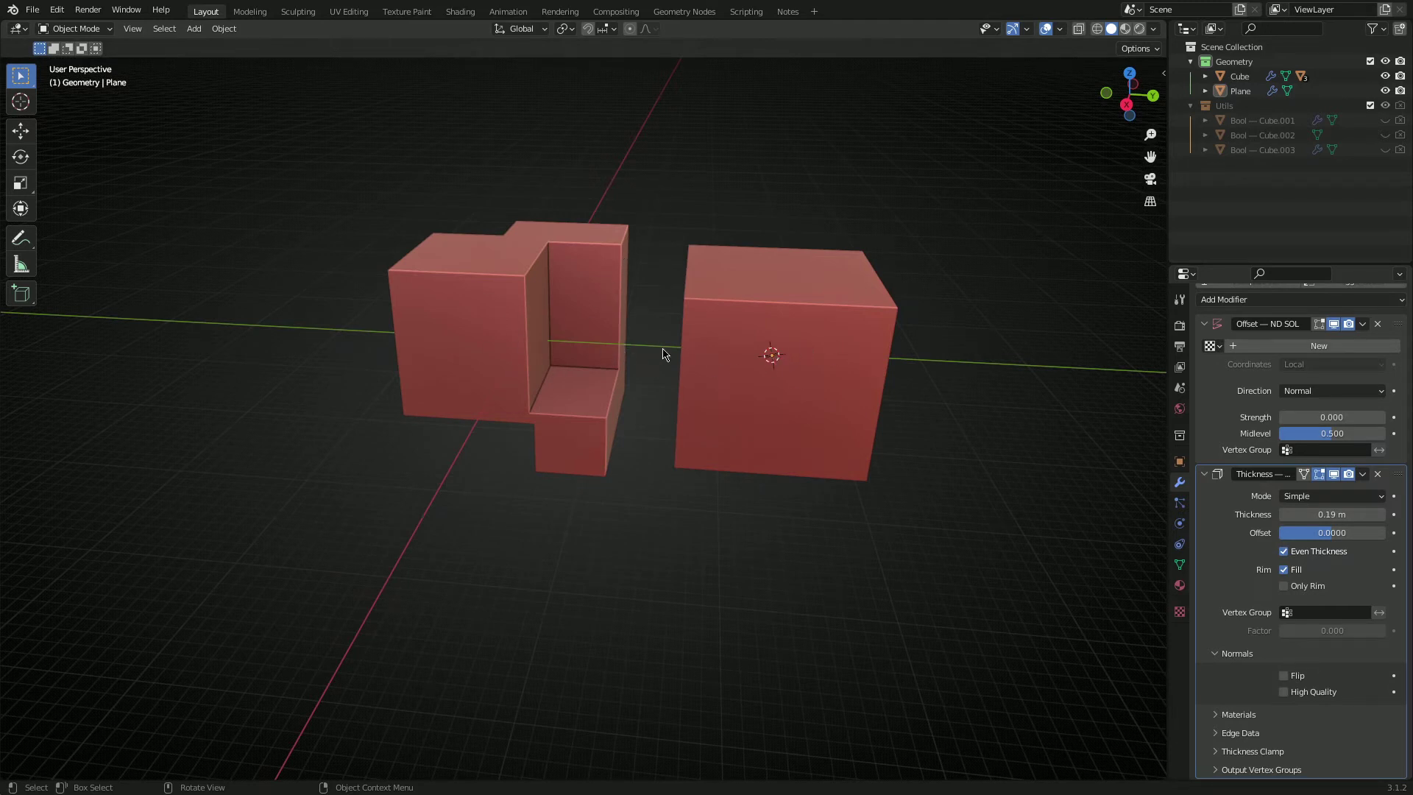
middle_drag(546, 379, 593, 391)
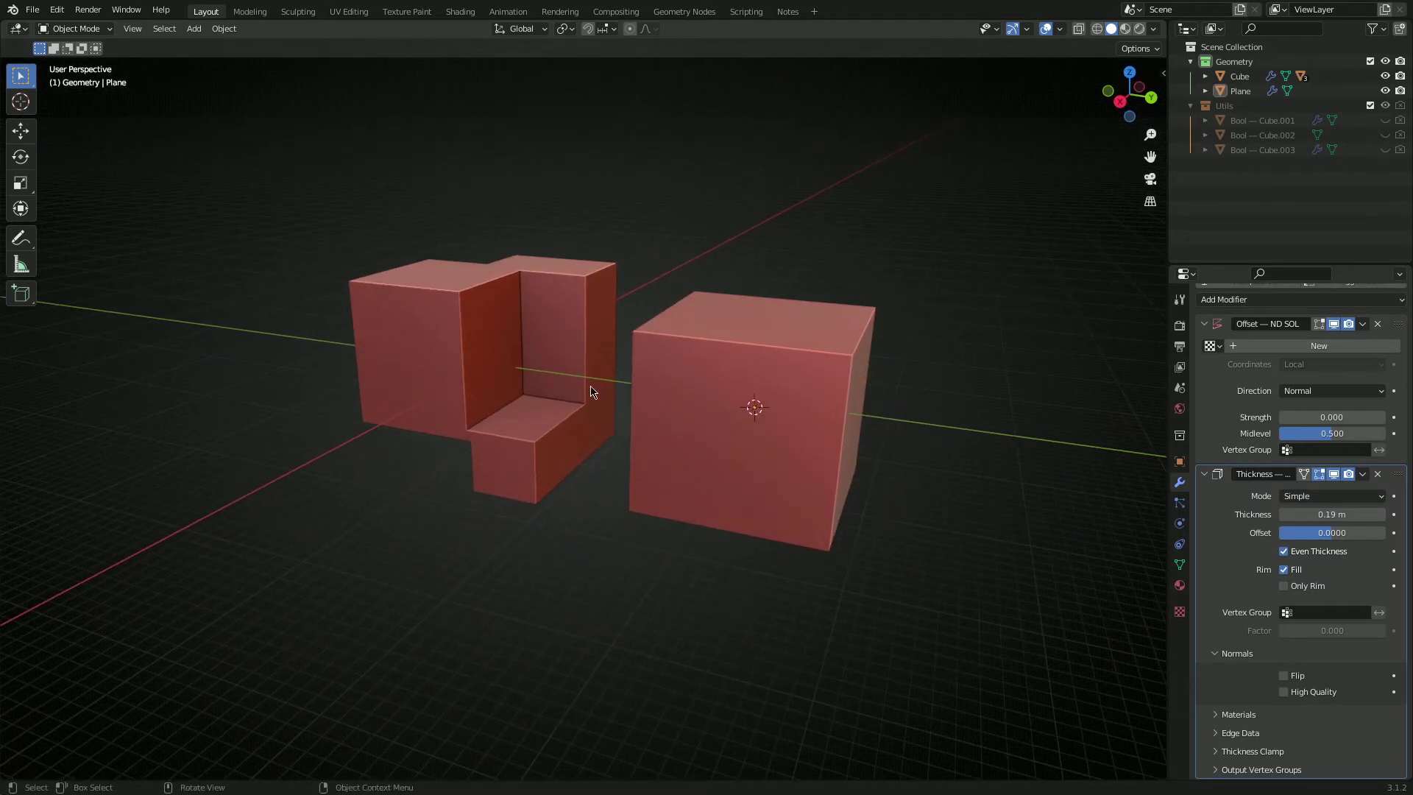
Back in Layout, delete the solidified right-hand block
click(787, 12)
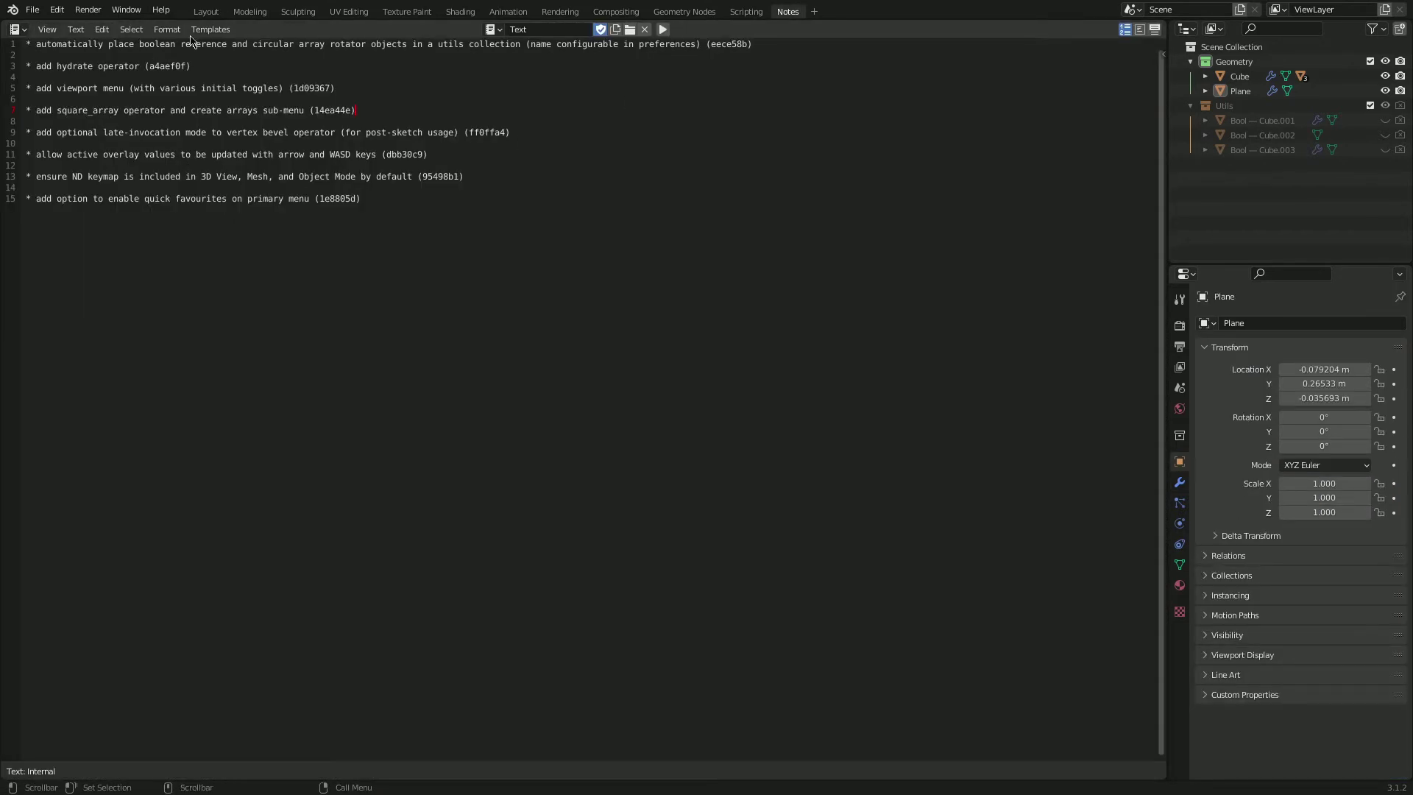
click(207, 11)
click(738, 378)
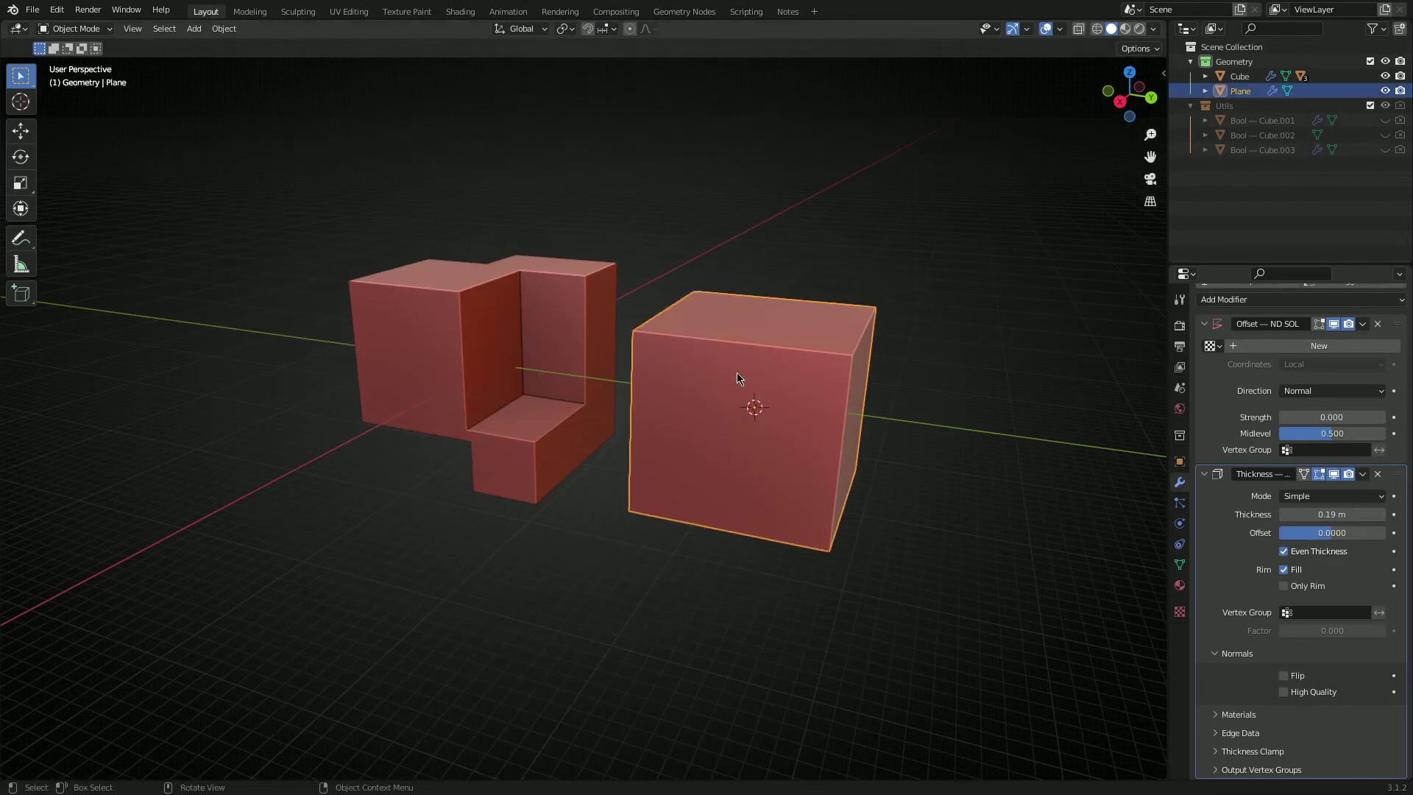
key(Delete)
Select the remaining cut cube, view it from the top, and snap the 3D cursor to world origin
middle_drag(614, 330, 798, 508)
click(678, 471)
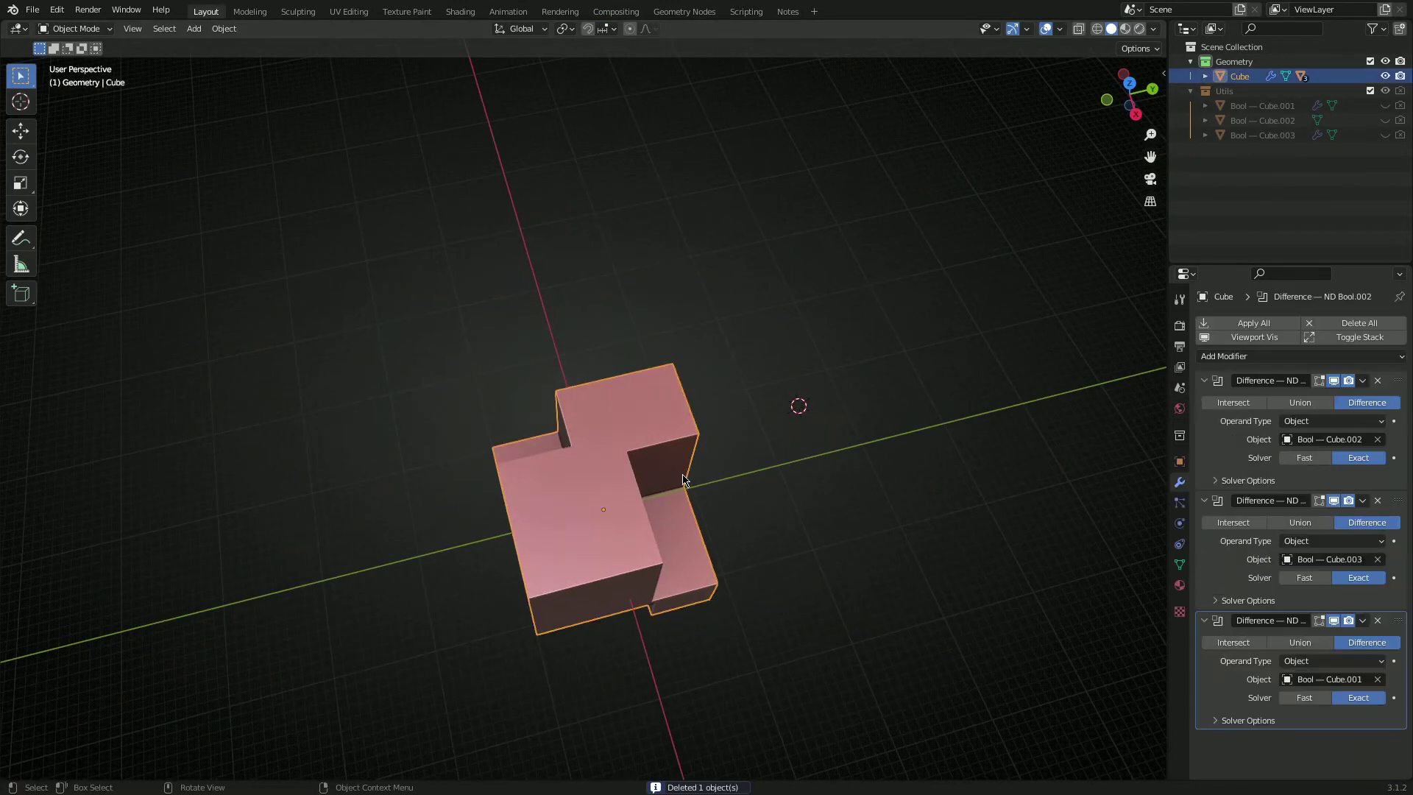
key(grave)
click(666, 329)
shift+middle_drag(770, 444, 682, 408)
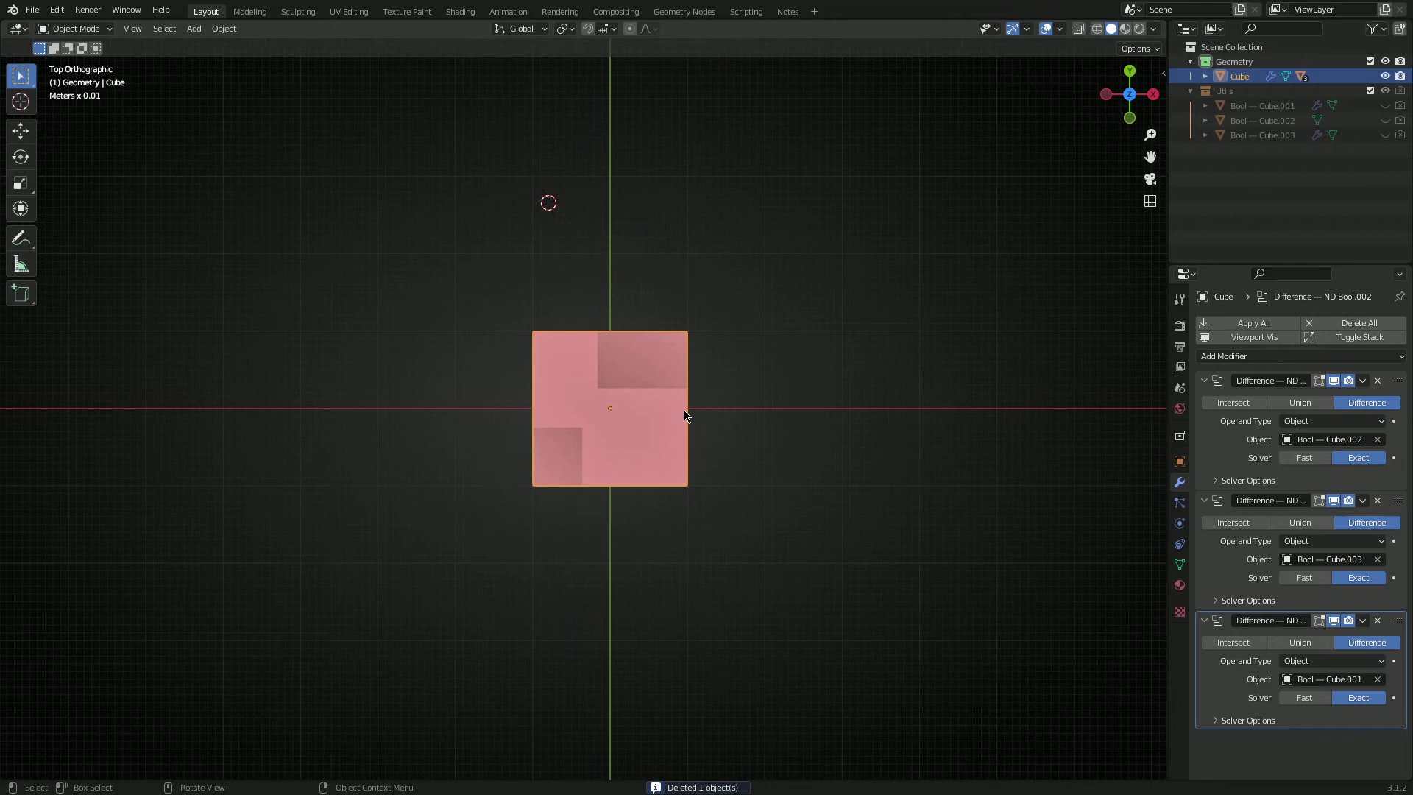
key(shift+s)
click(598, 445)
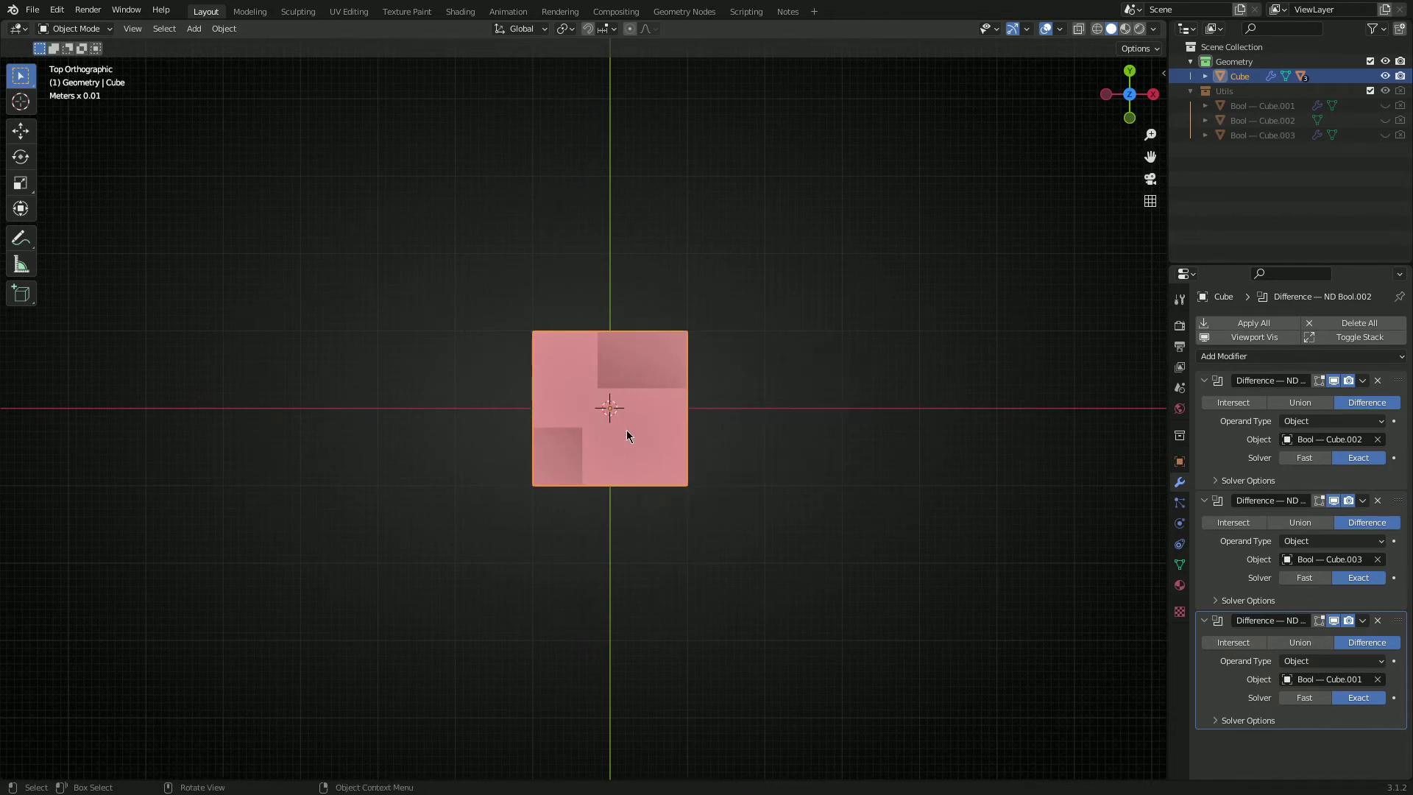
shift+middle_drag(628, 435, 618, 417)
Start an ND Square Array on the cube from the Shift+2 ND menu
key(shift+2)
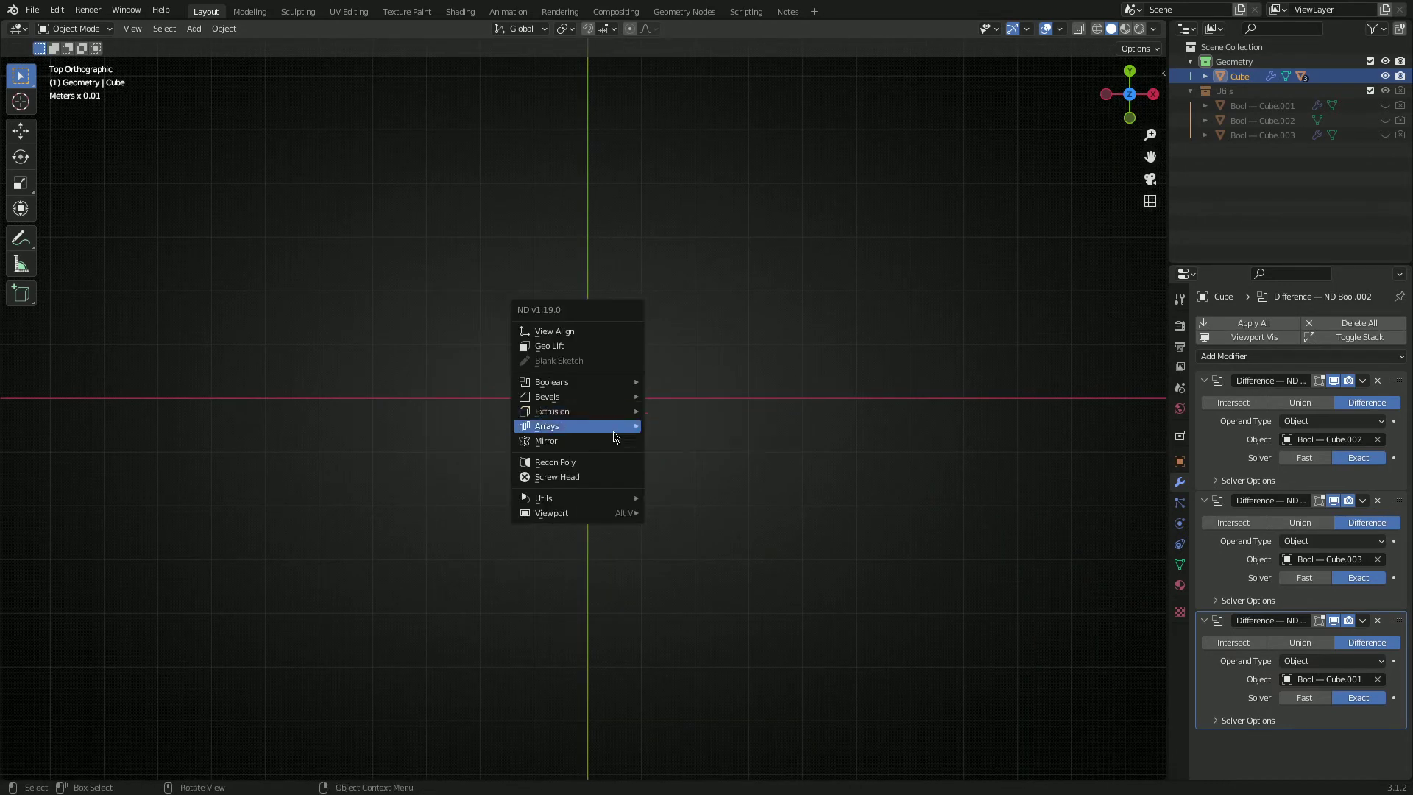
mouse_move(549, 426)
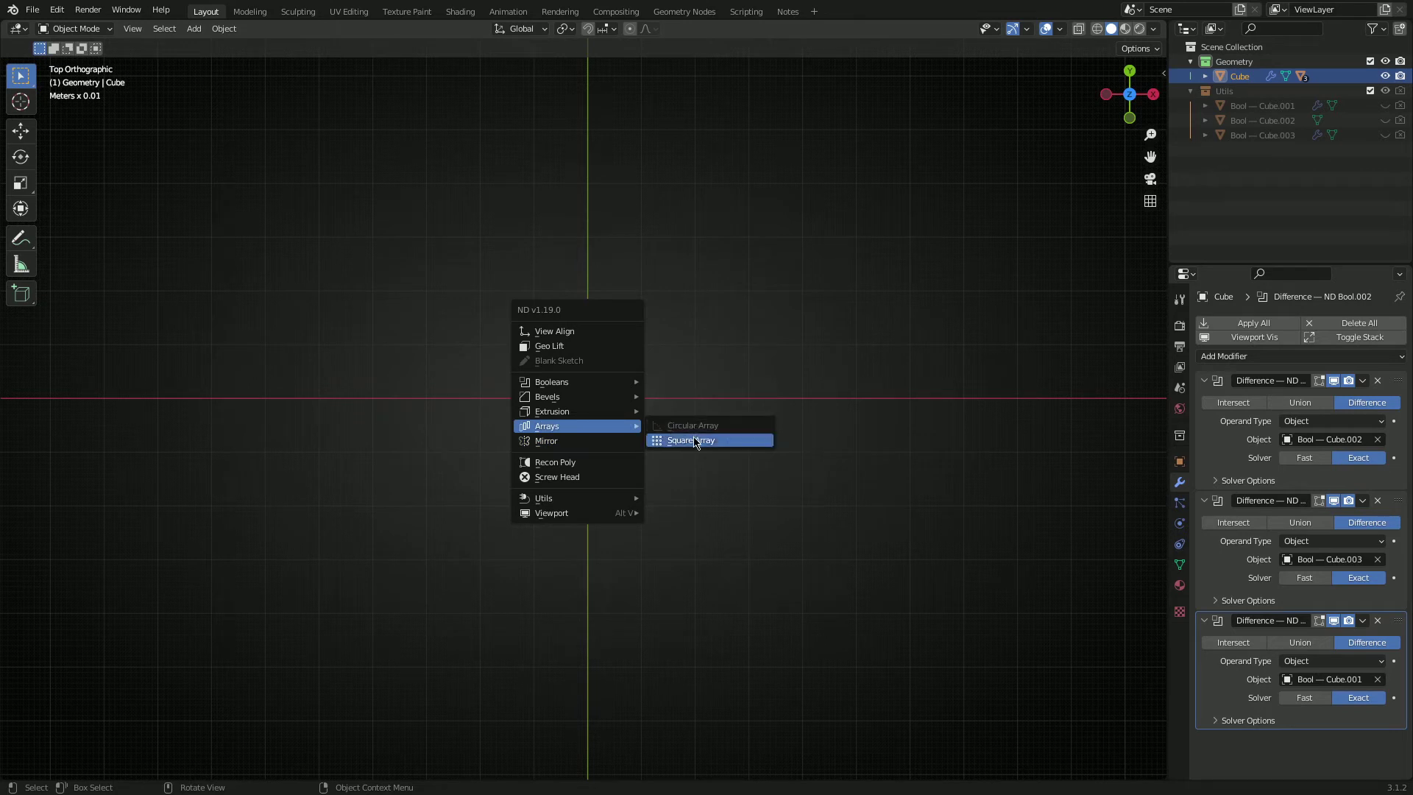
click(707, 440)
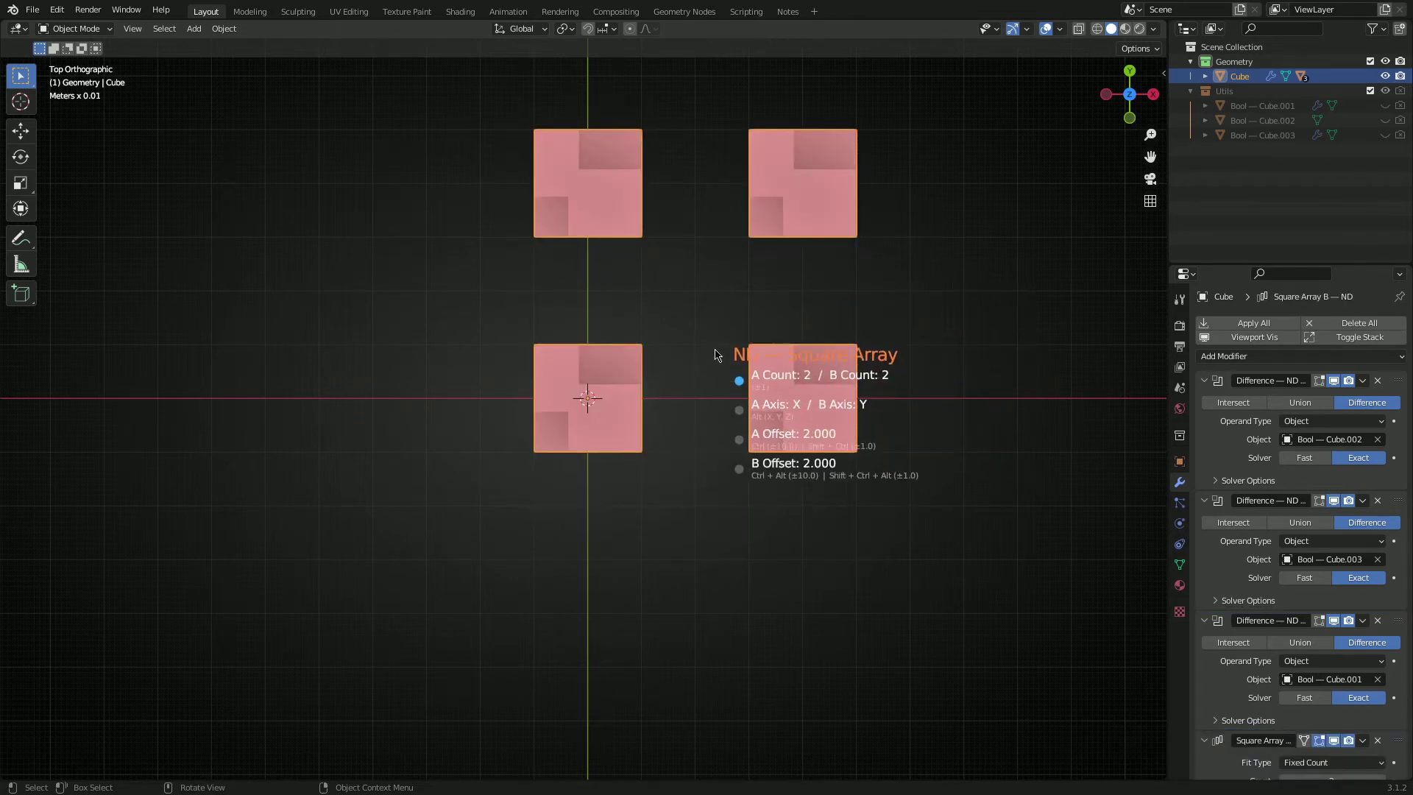
scroll(725, 357, down, 4)
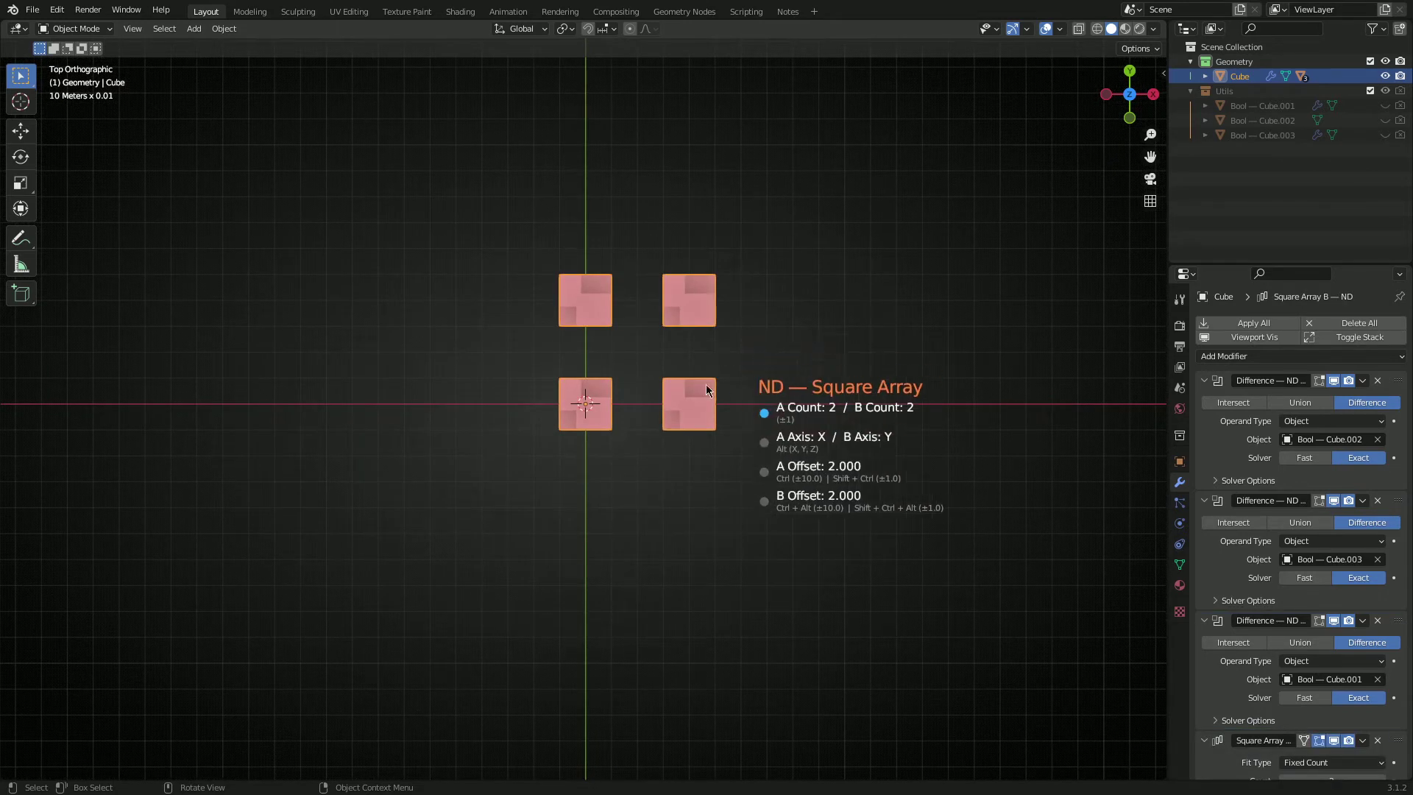
shift+middle_drag(743, 341, 681, 396)
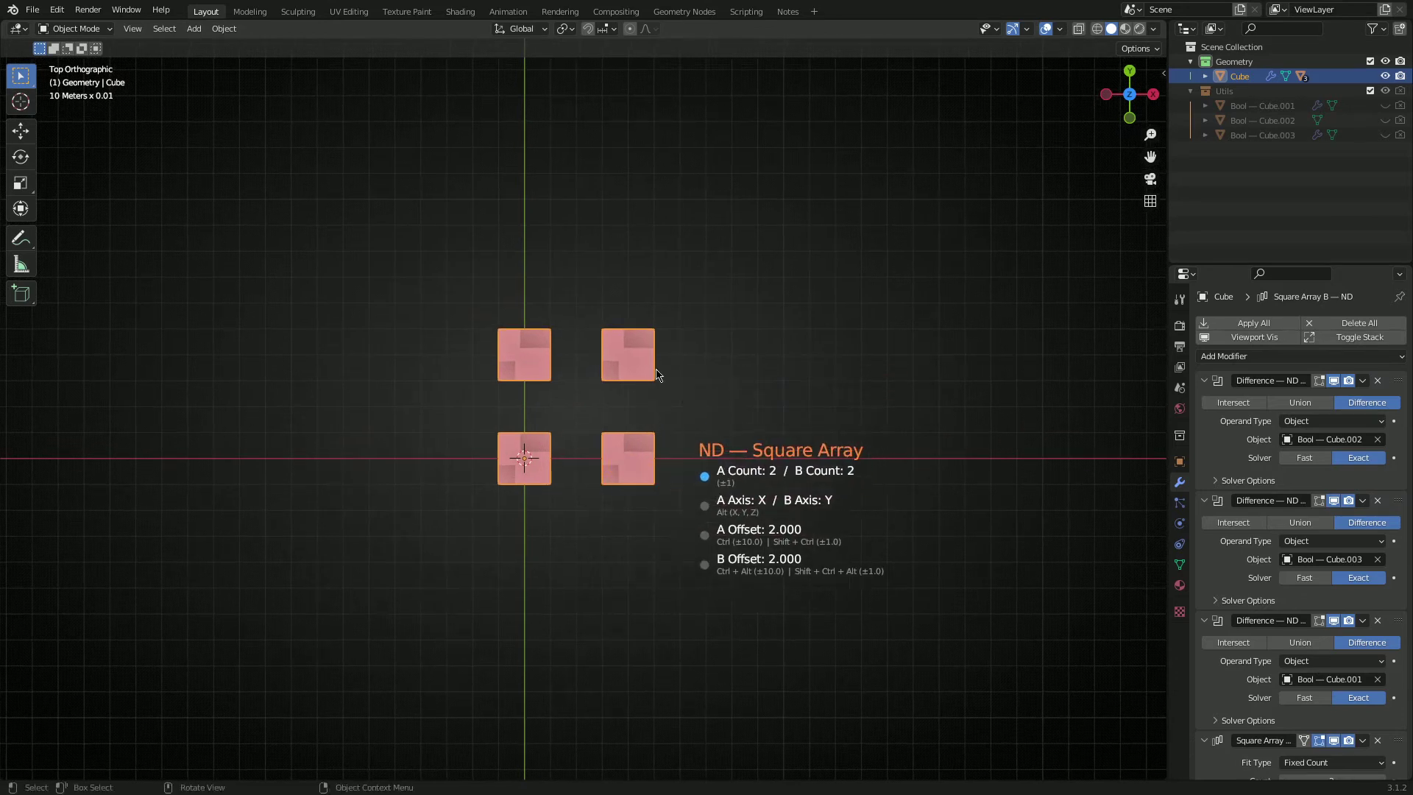
scroll(770, 381, up, 2)
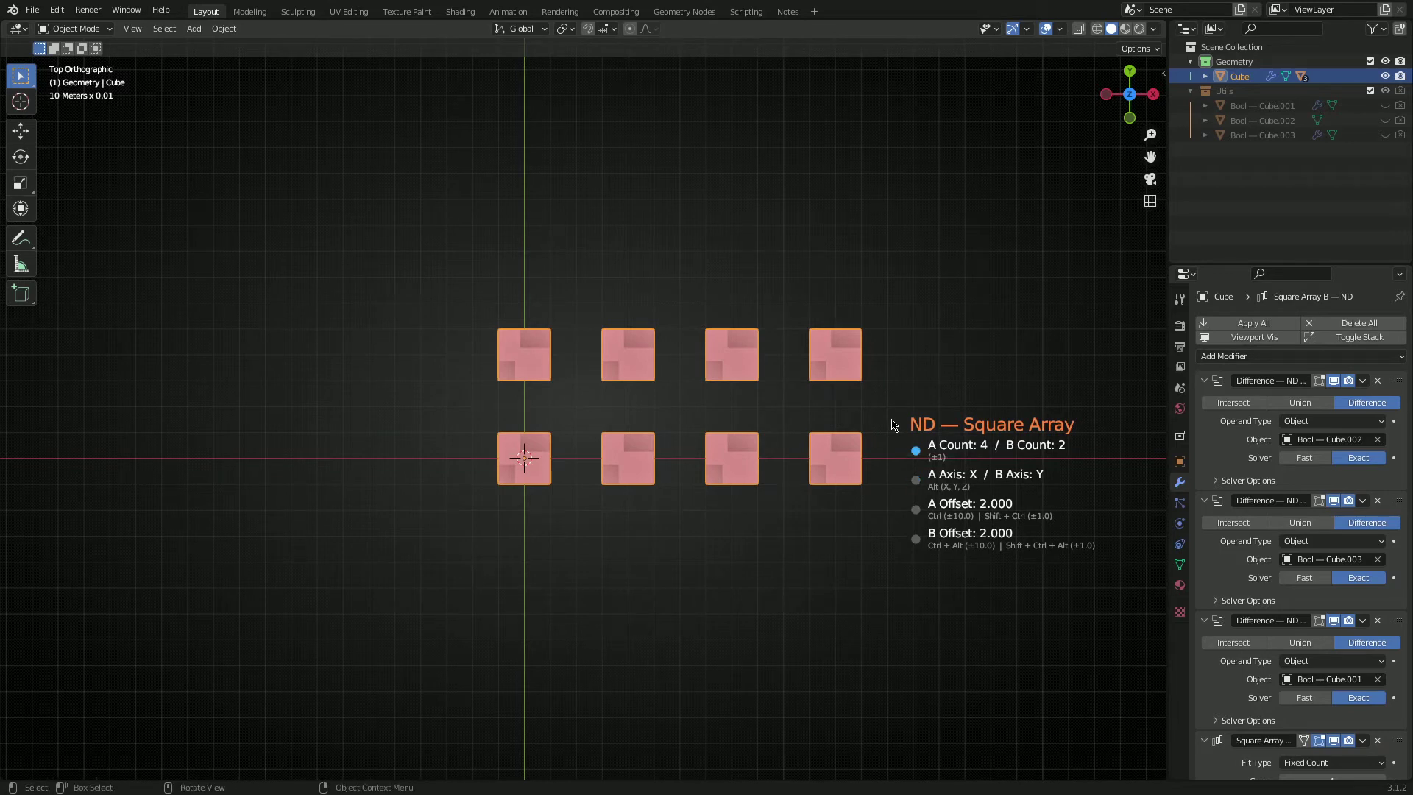
shift+scroll(894, 425, up, 2)
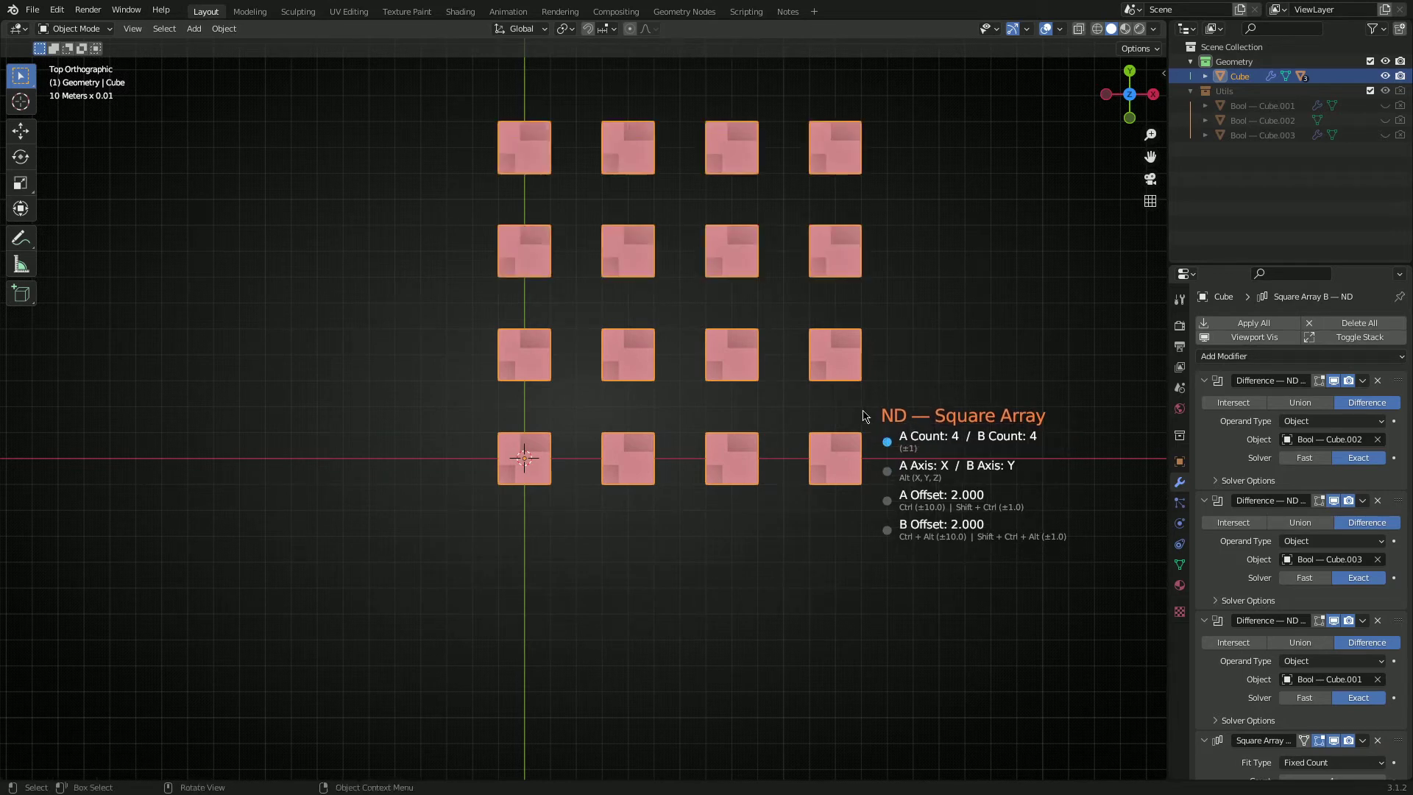
Switch the array's A axis to Z and back to X, and cycle the B axis through Z, X and Y
key(alt+z)
middle_drag(837, 483, 565, 196)
key(alt+x)
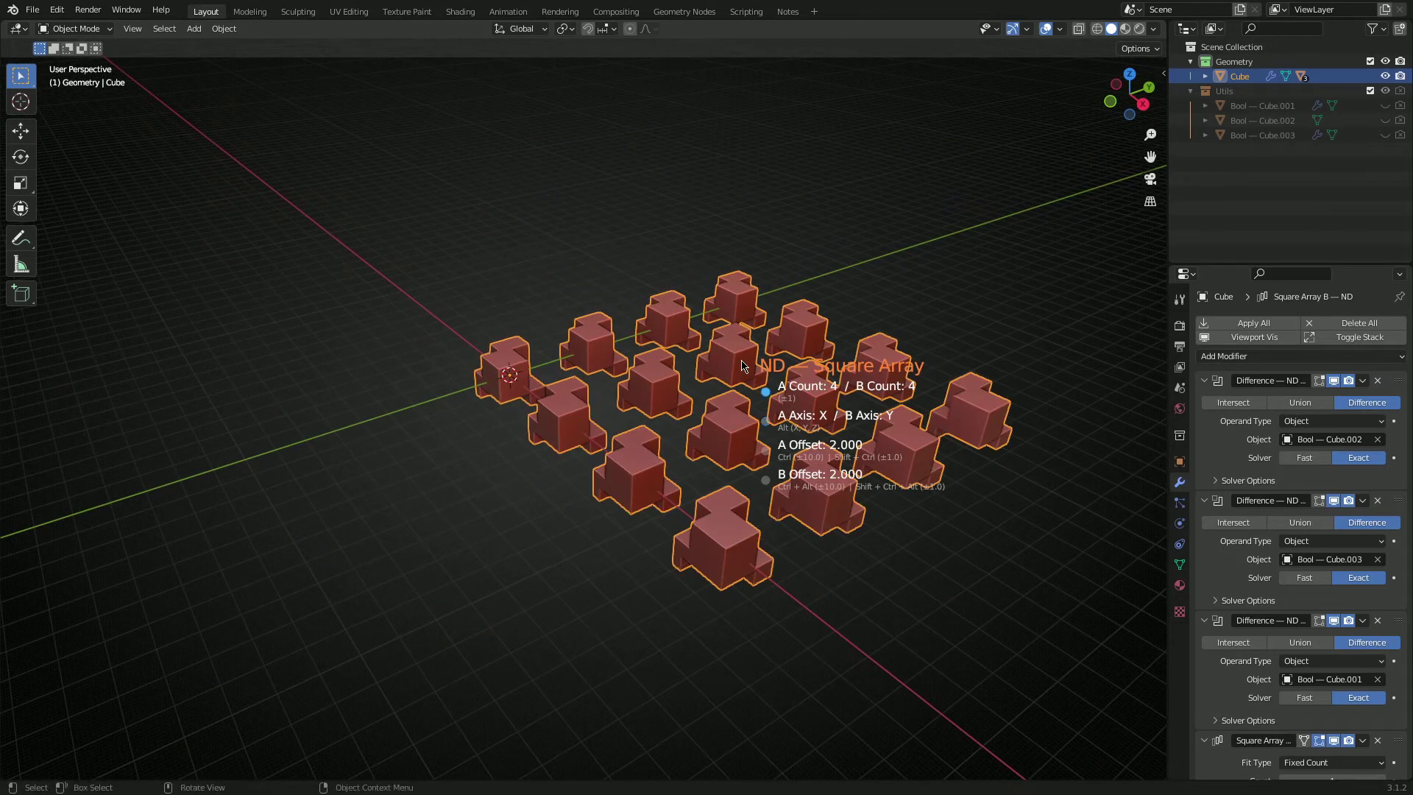
key(shift+alt+z)
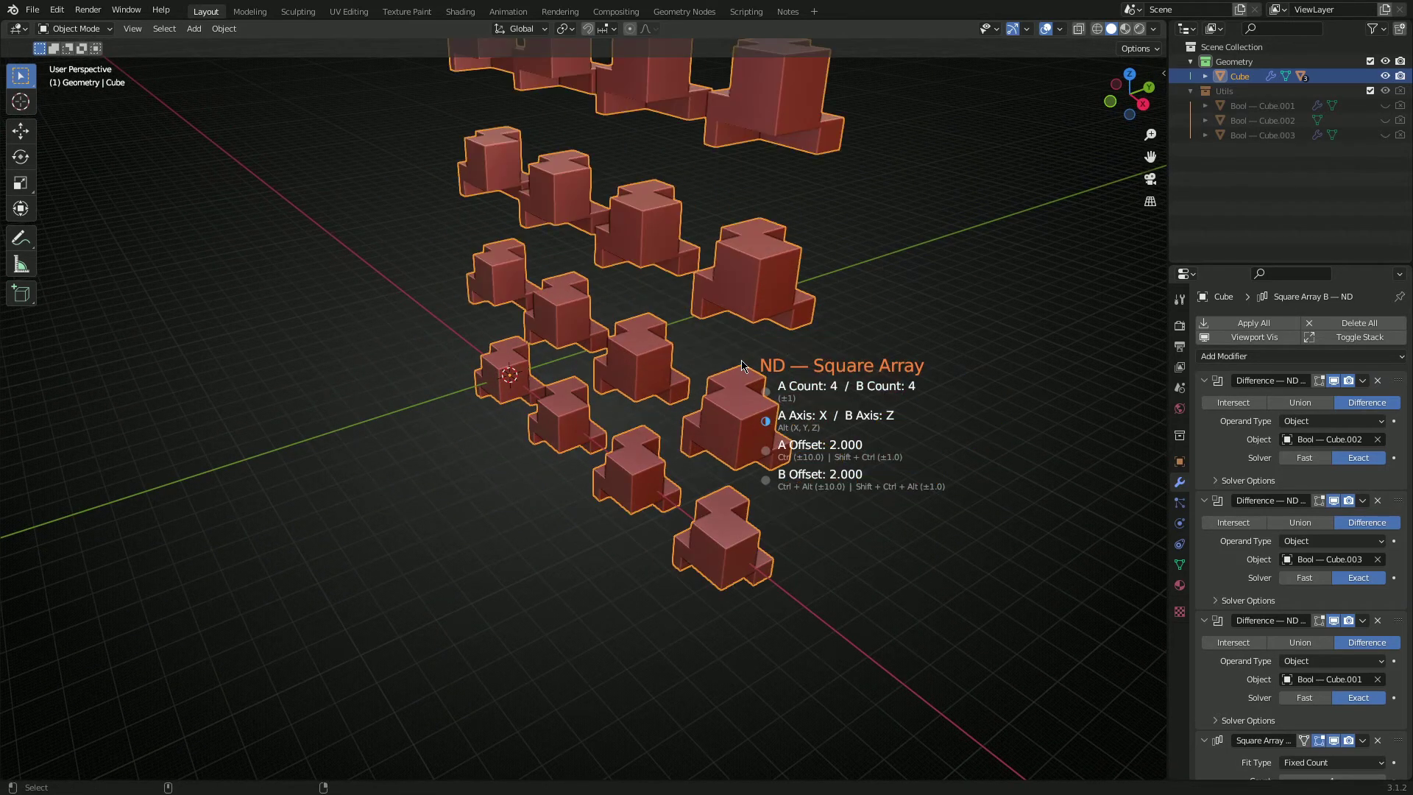
key(shift+alt+x)
key(shift+alt+y)
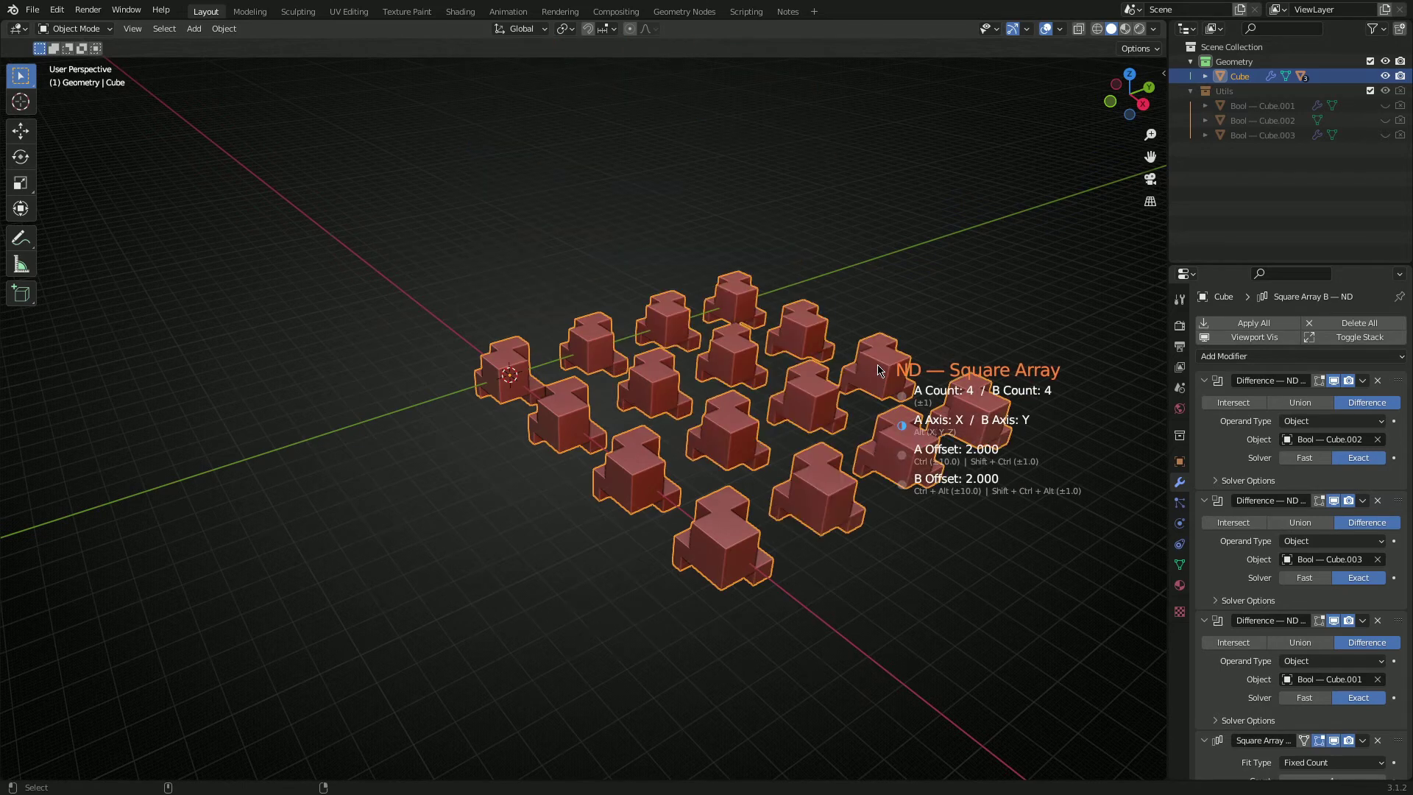
middle_drag(843, 375, 874, 416)
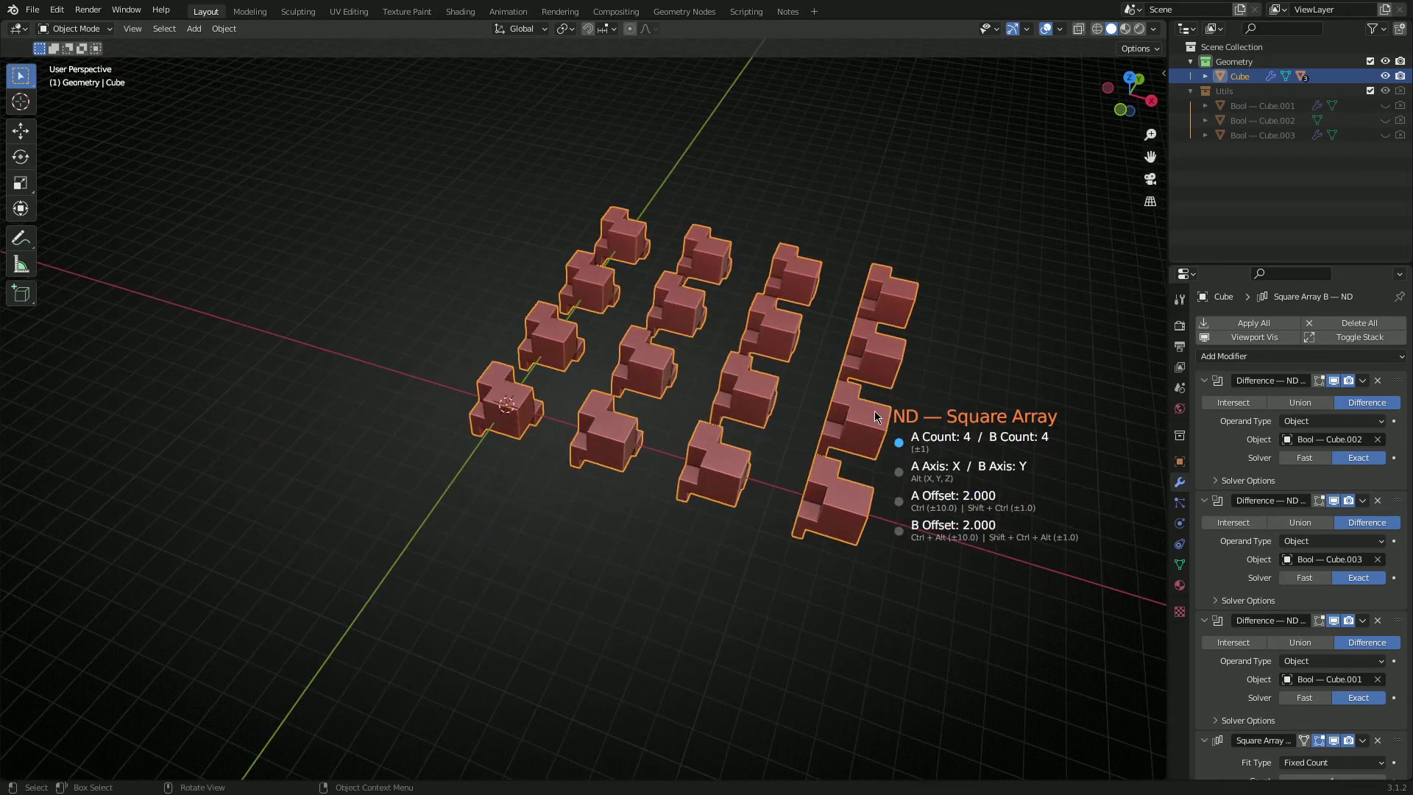
scroll(893, 416, up, 2)
scroll(893, 417, down, 1)
scroll(893, 417, down, 1)
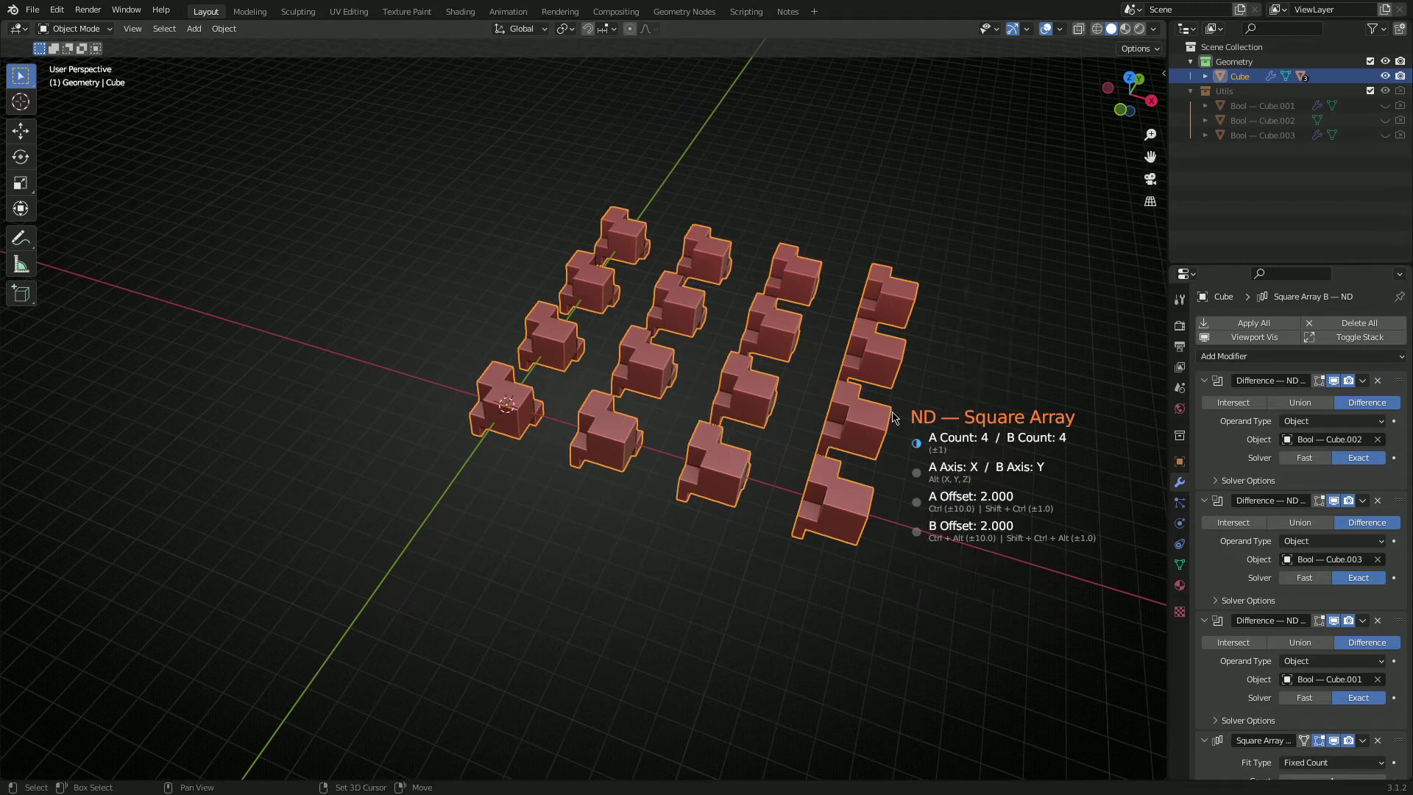
ctrl+scroll(893, 417, up, 4)
ctrl+scroll(893, 416, down, 5)
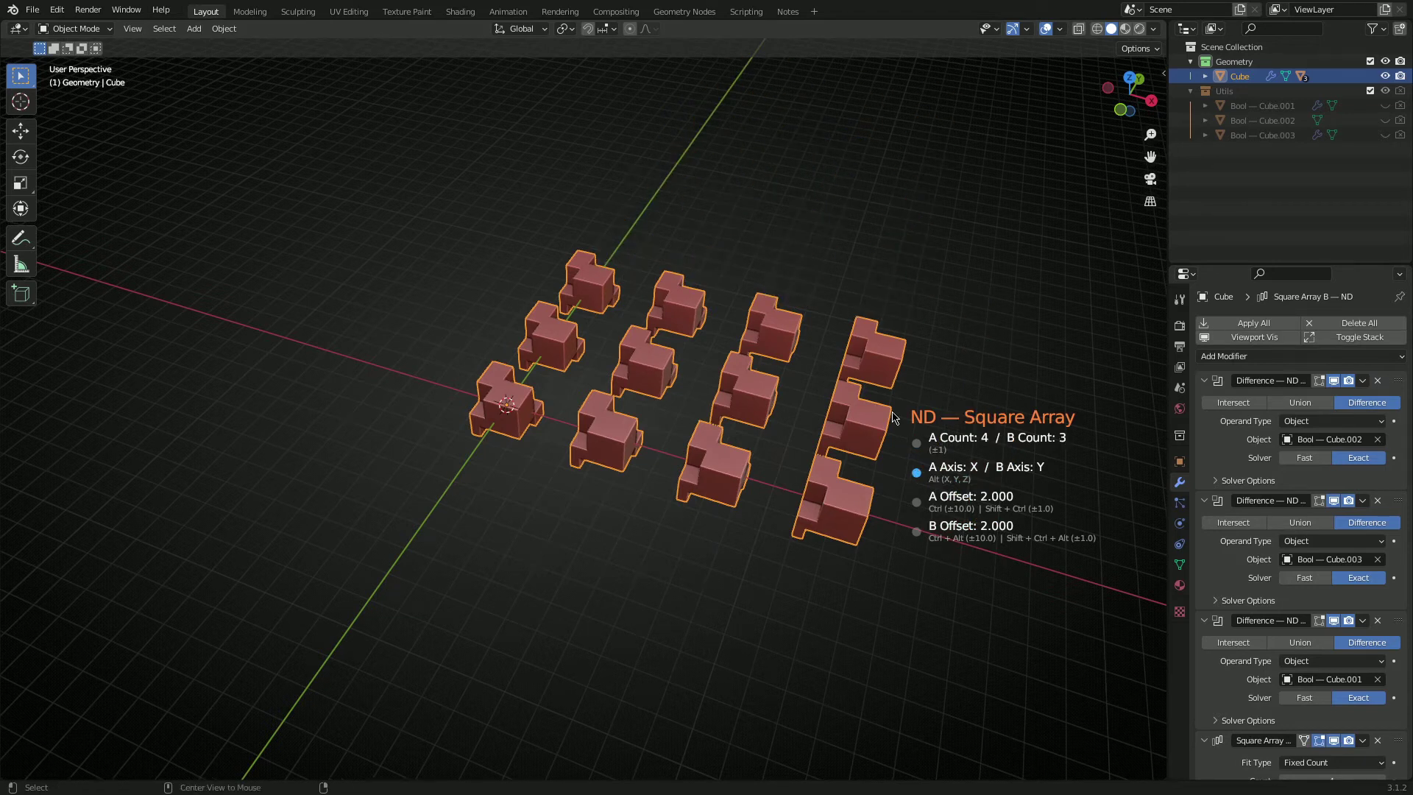
ctrl+scroll(893, 417, down, 1)
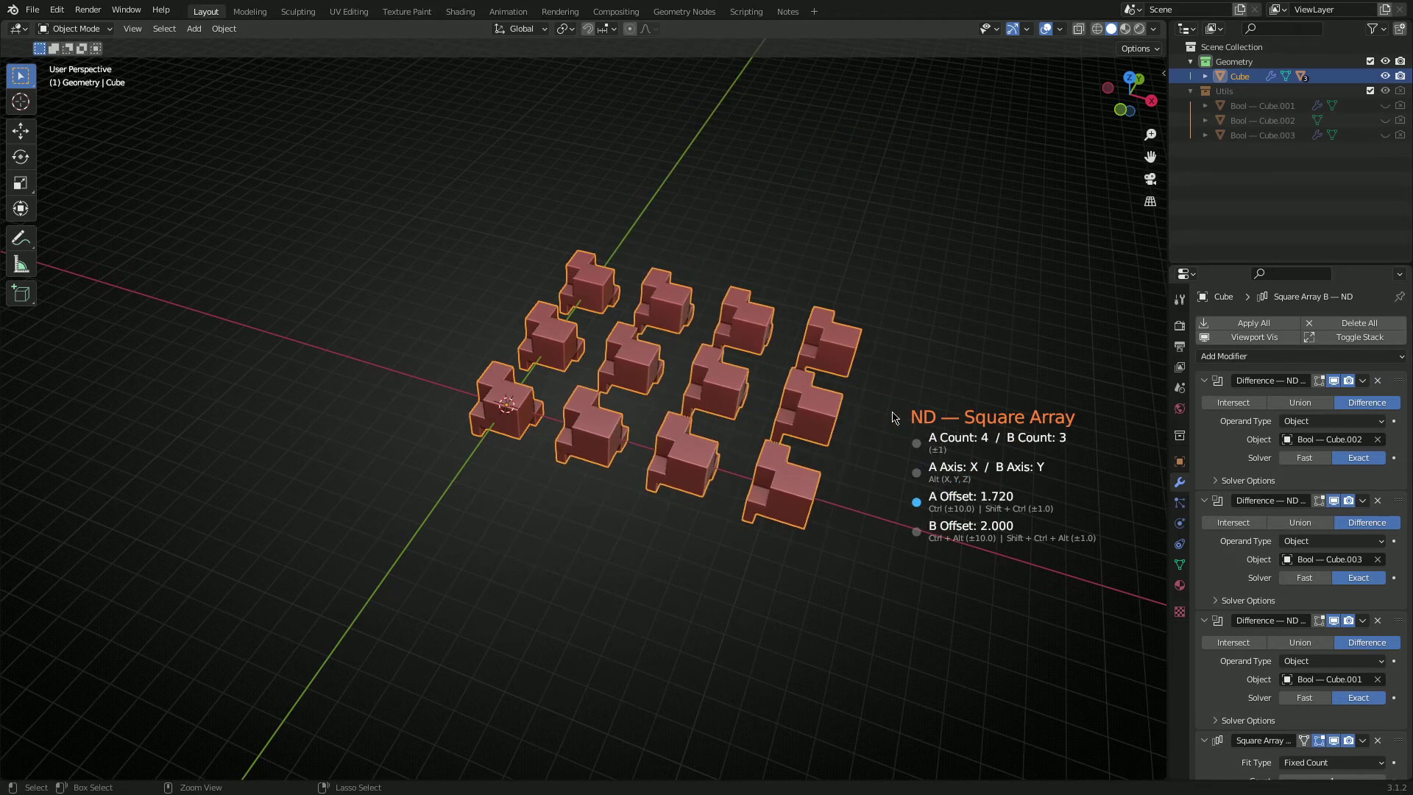
ctrl+scroll(893, 417, down, 1)
ctrl+scroll(893, 416, down, 5)
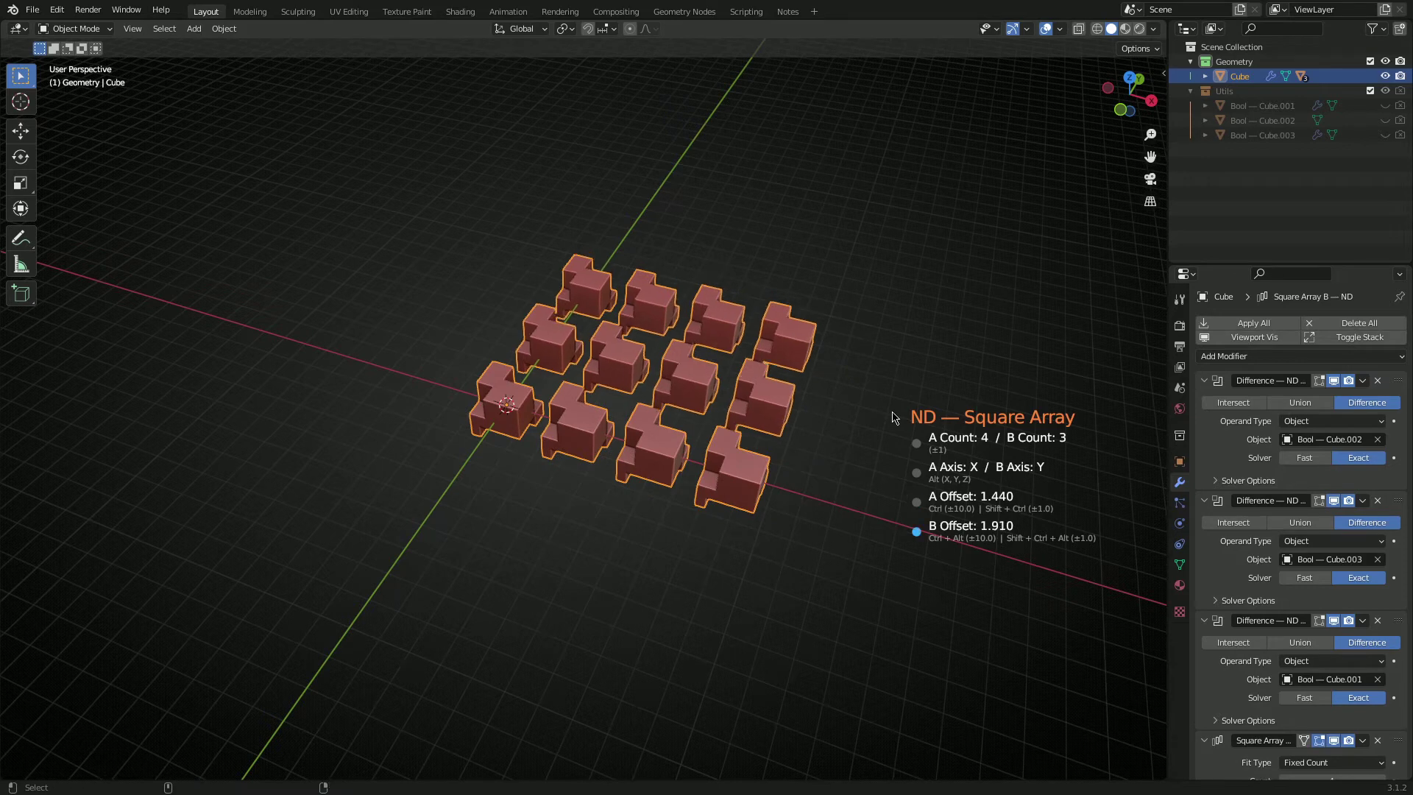
scroll(642, 405, down, 1)
middle_drag(643, 404, 718, 398)
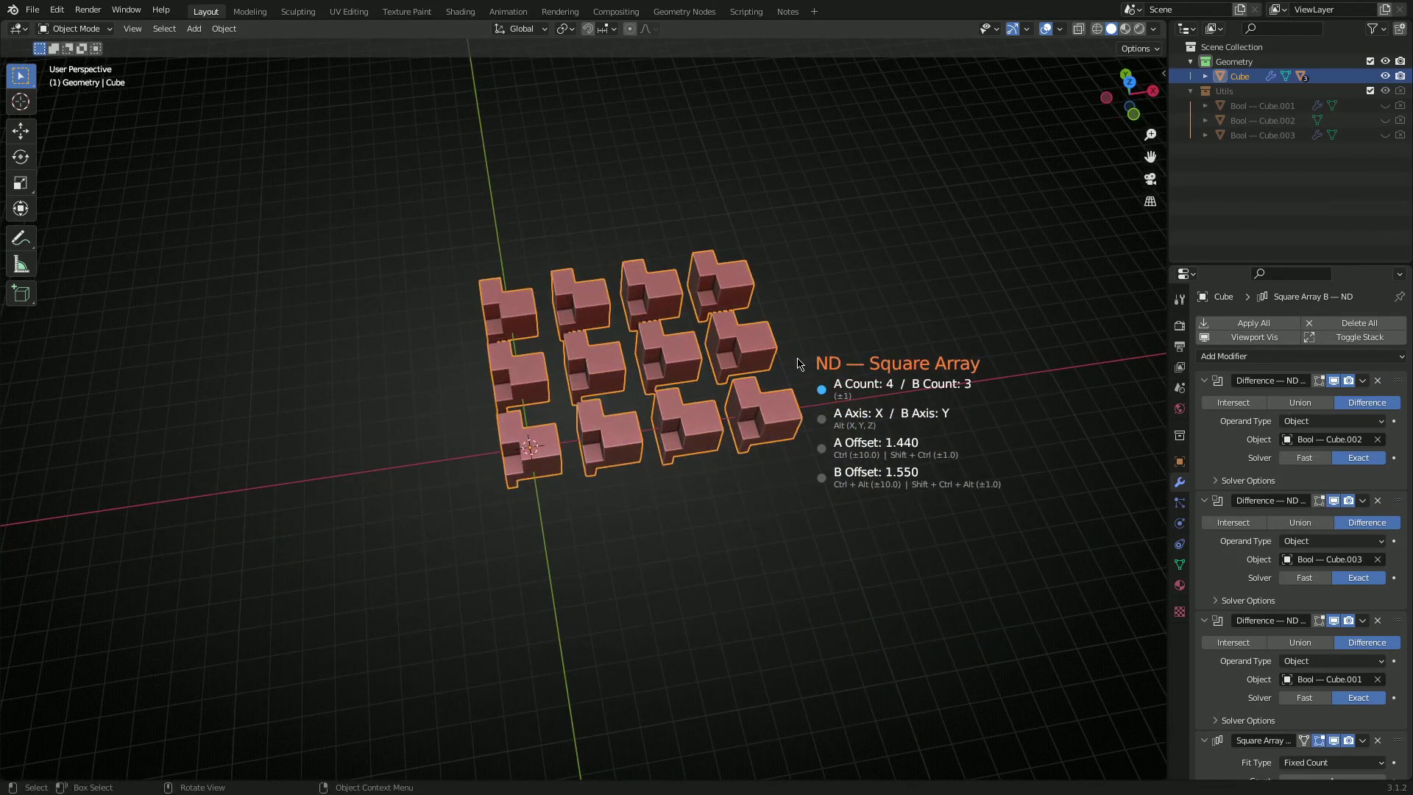
Cancel the square array, leaving the single cube, and bring up the Notes changelog
key(Escape)
middle_drag(575, 377, 546, 316)
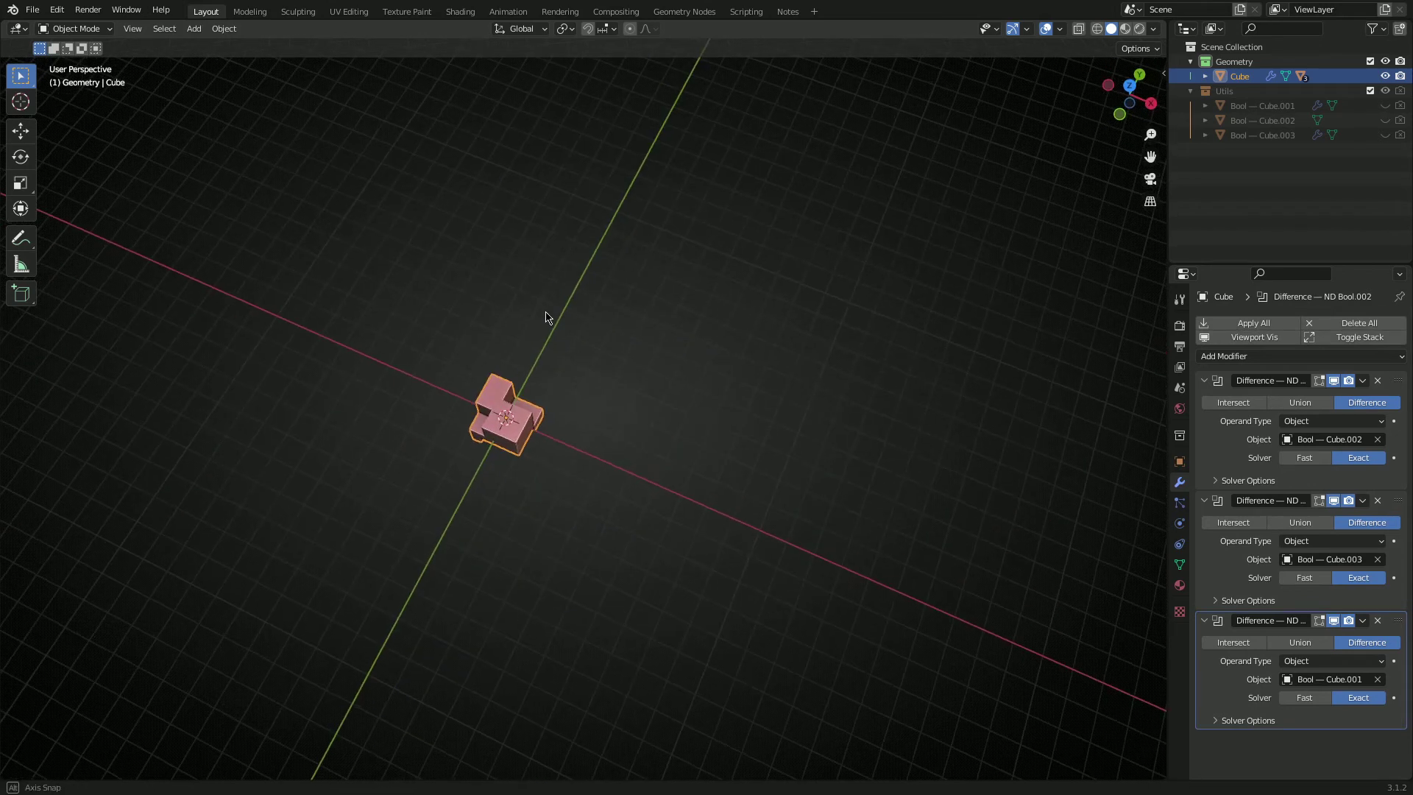
click(785, 15)
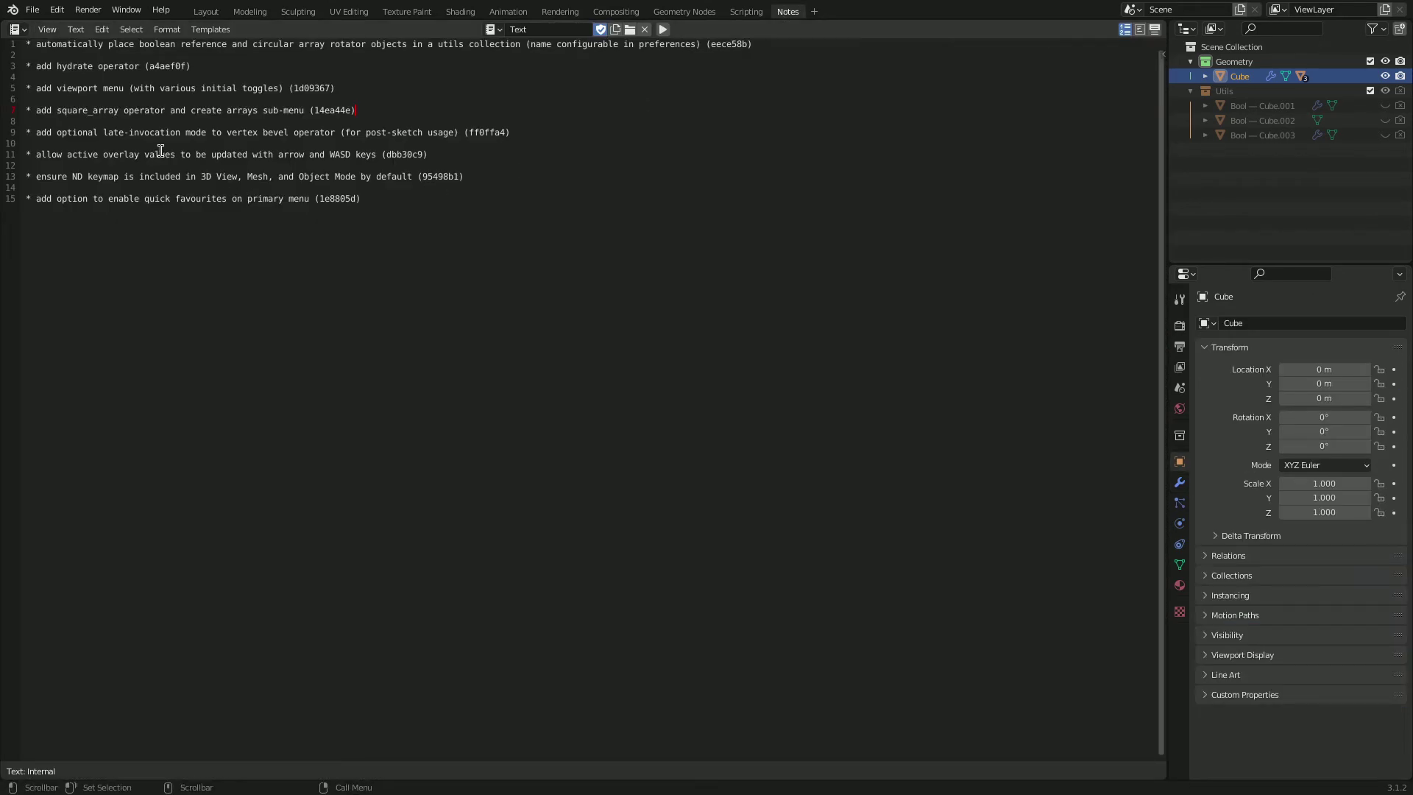
Back in Layout, place the 3D cursor and add a new plane mesh there
click(220, 17)
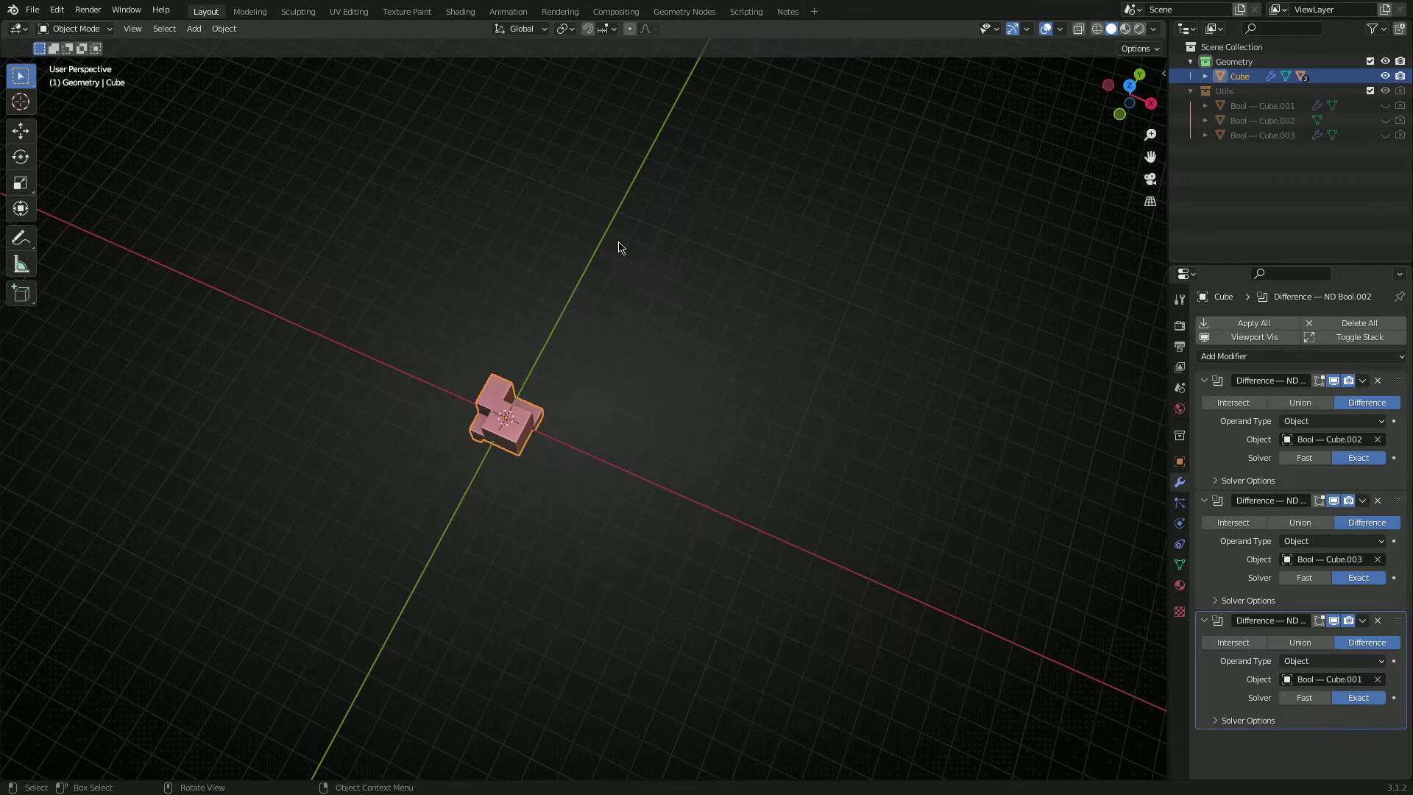
middle_drag(621, 246, 643, 432)
shift+right_click(660, 432)
key(shift+a)
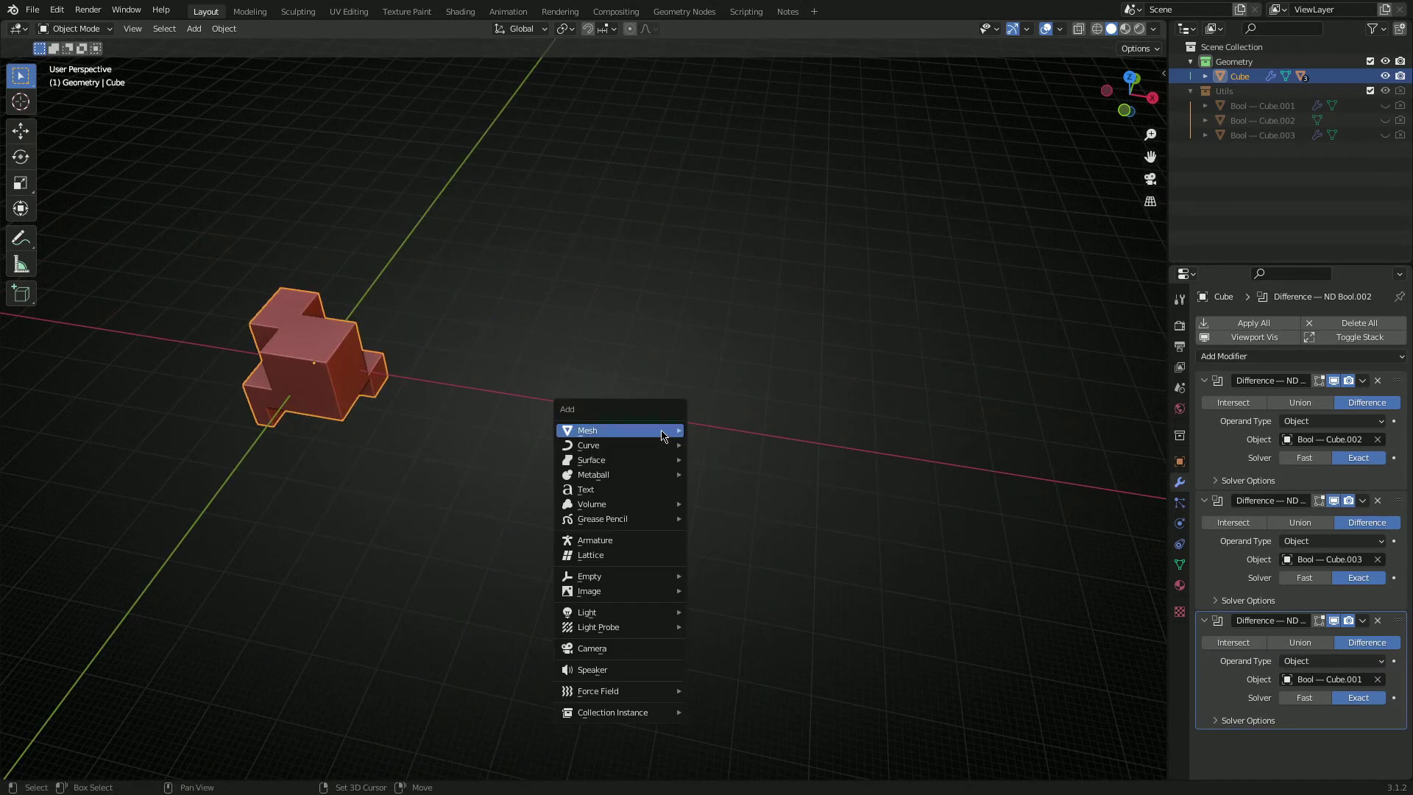
mouse_move(664, 433)
click(720, 435)
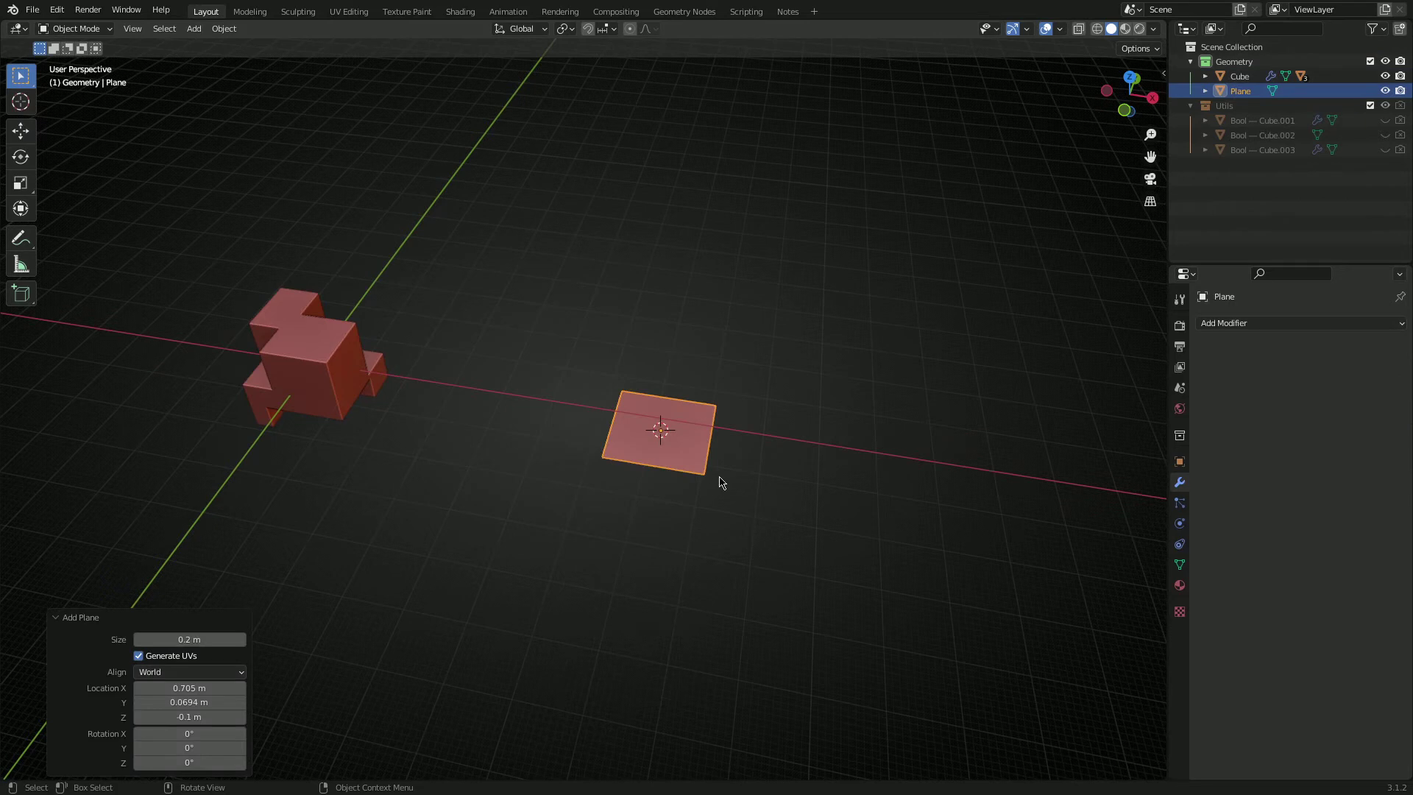
key(KP_Decimal)
scroll(686, 440, down, 3)
mouse_move(699, 453)
middle_down()
mouse_move(651, 471)
mouse_move(717, 456)
middle_up()
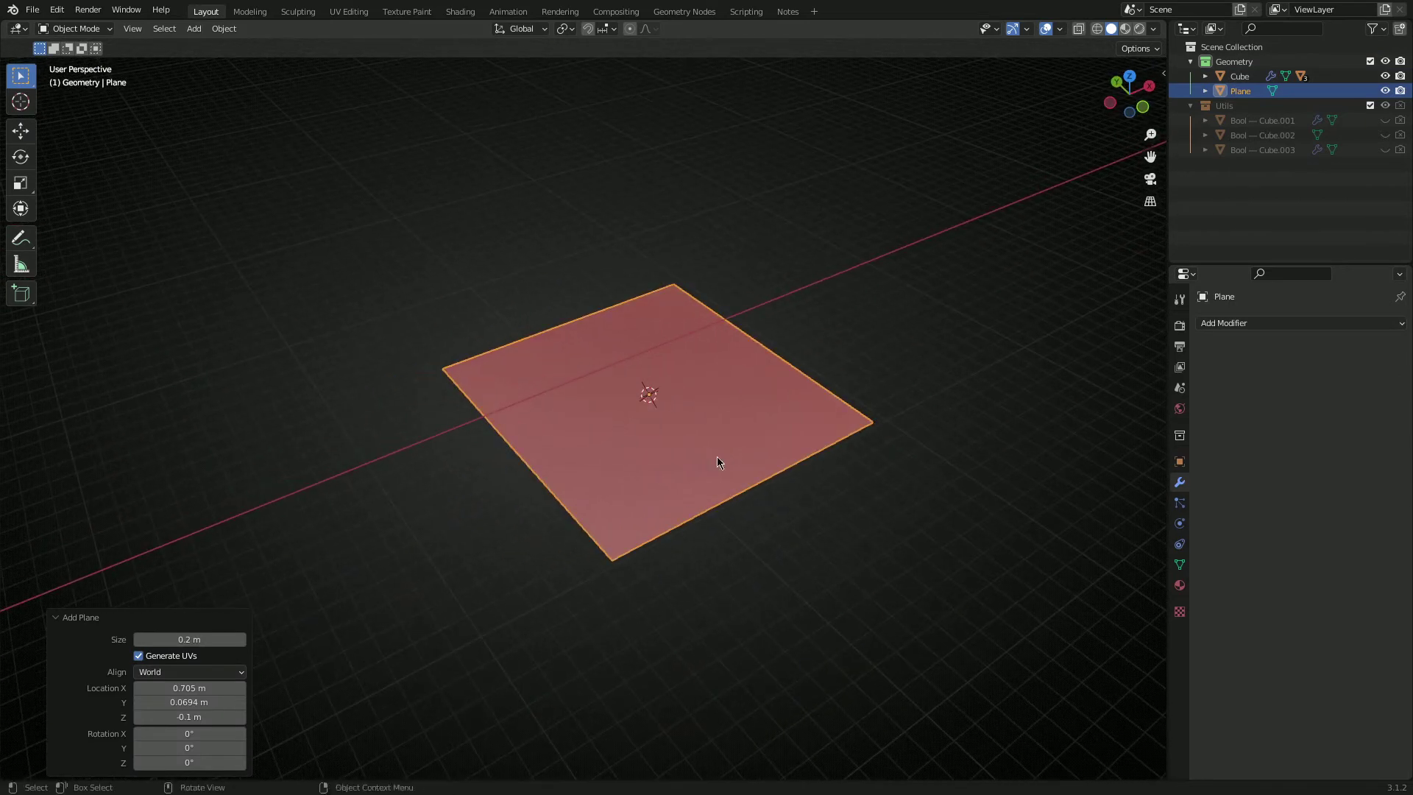
Give the plane an ND Solidify with Positive weighting and 0.18 m thickness
key(ctrl+period)
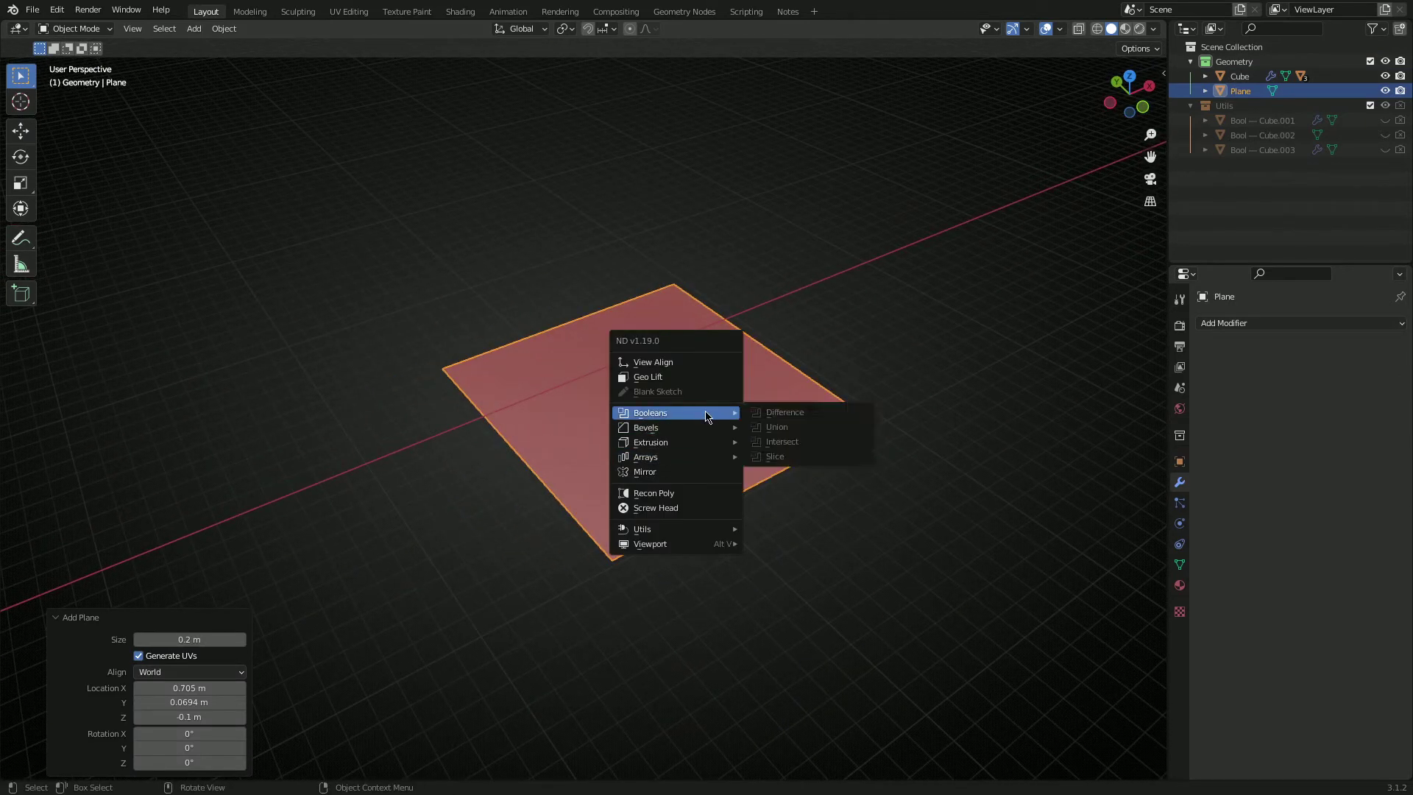
mouse_move(694, 442)
click(781, 442)
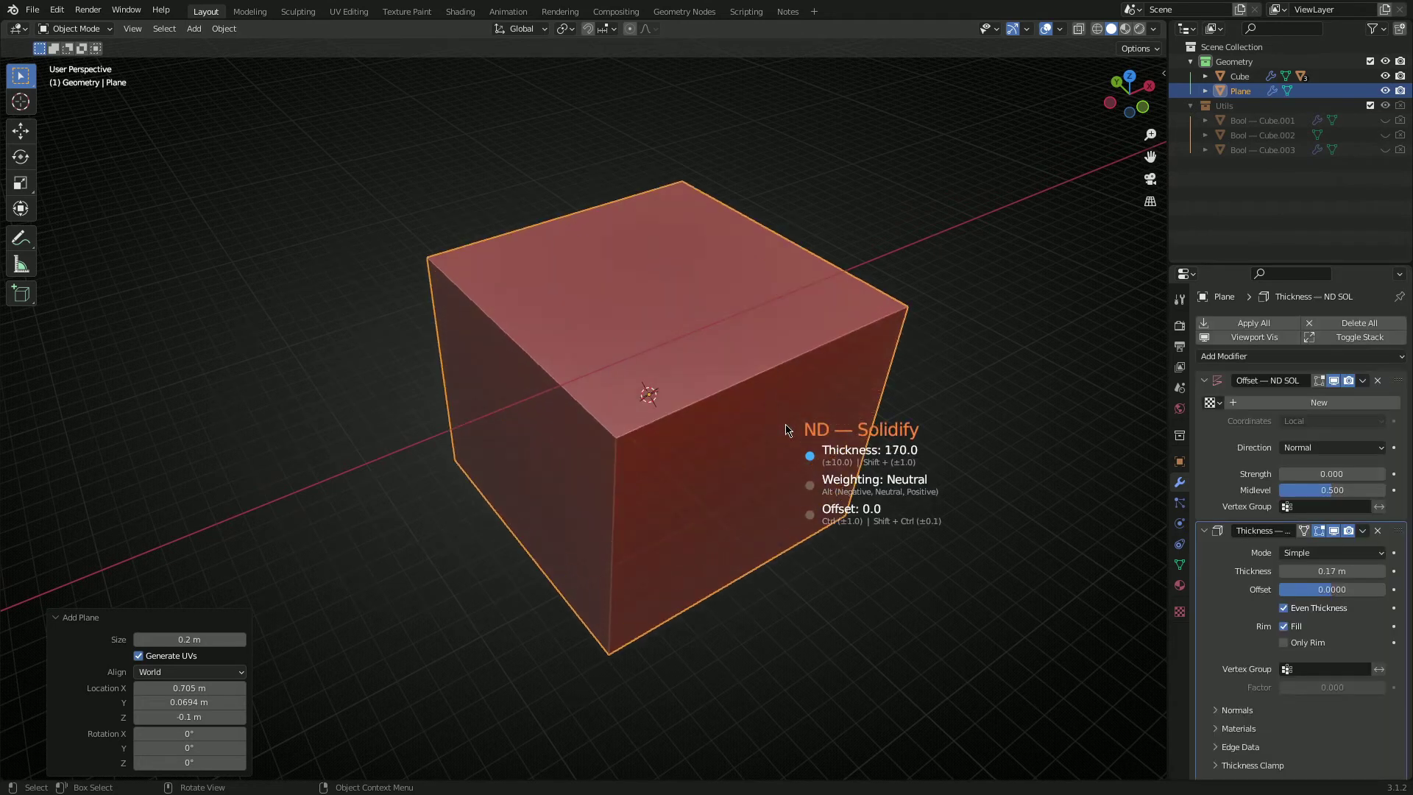
key(alt)
scroll(784, 397, up, 1)
click(782, 376)
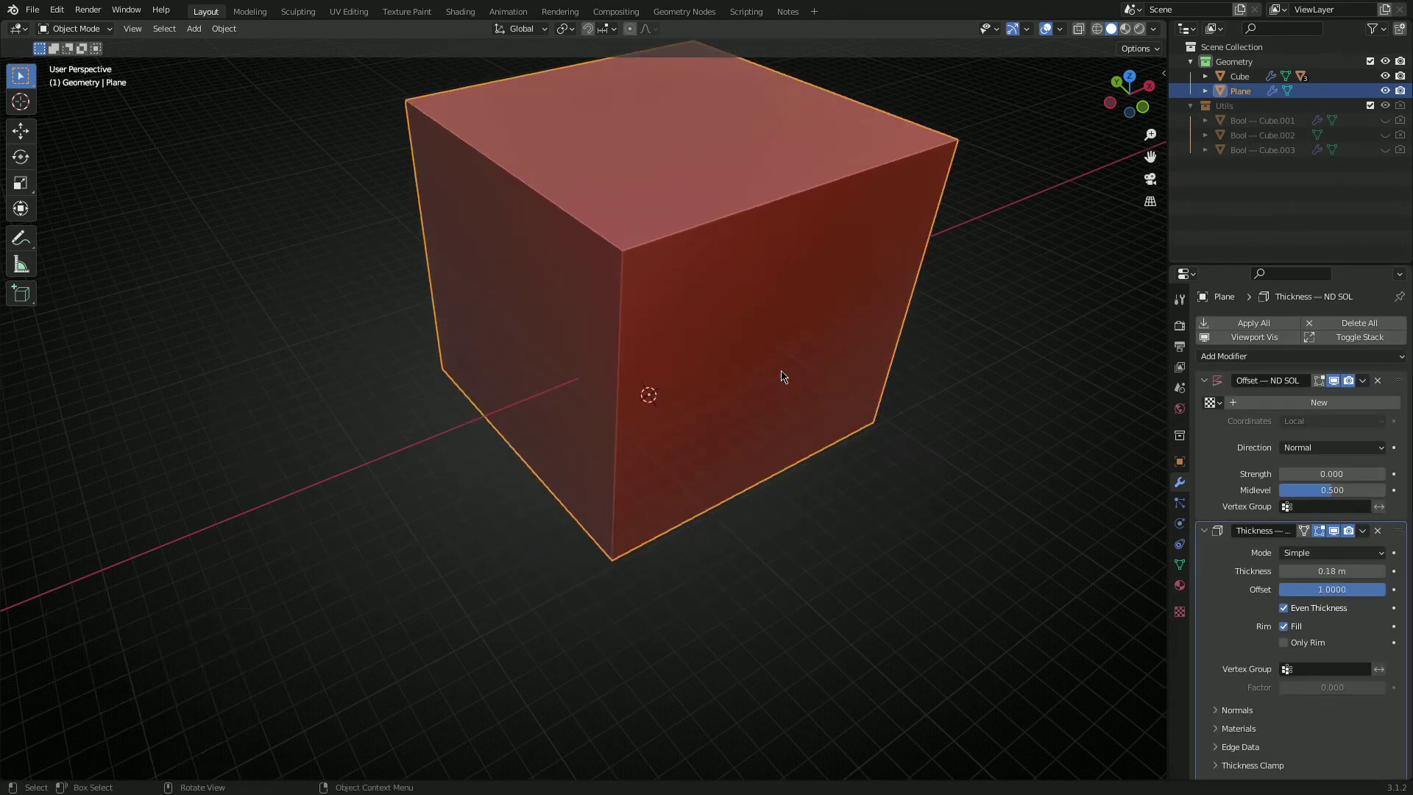
scroll(776, 432, down, 4)
mouse_move(776, 432)
middle_down()
mouse_move(713, 457)
mouse_move(751, 439)
middle_up()
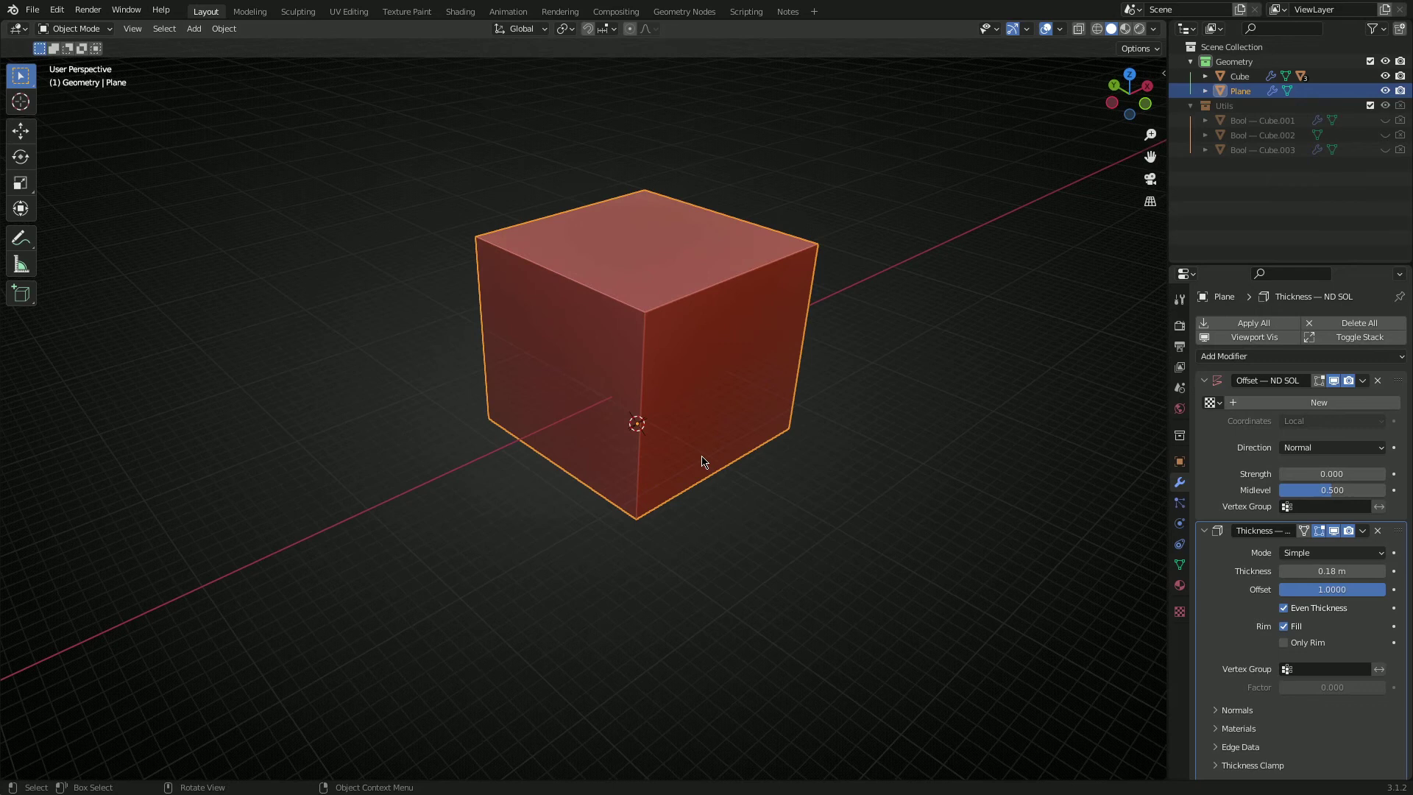
In Edit Mode, add an ND Vertex Bevel of 0.06 m width to the box's corners
key(Tab)
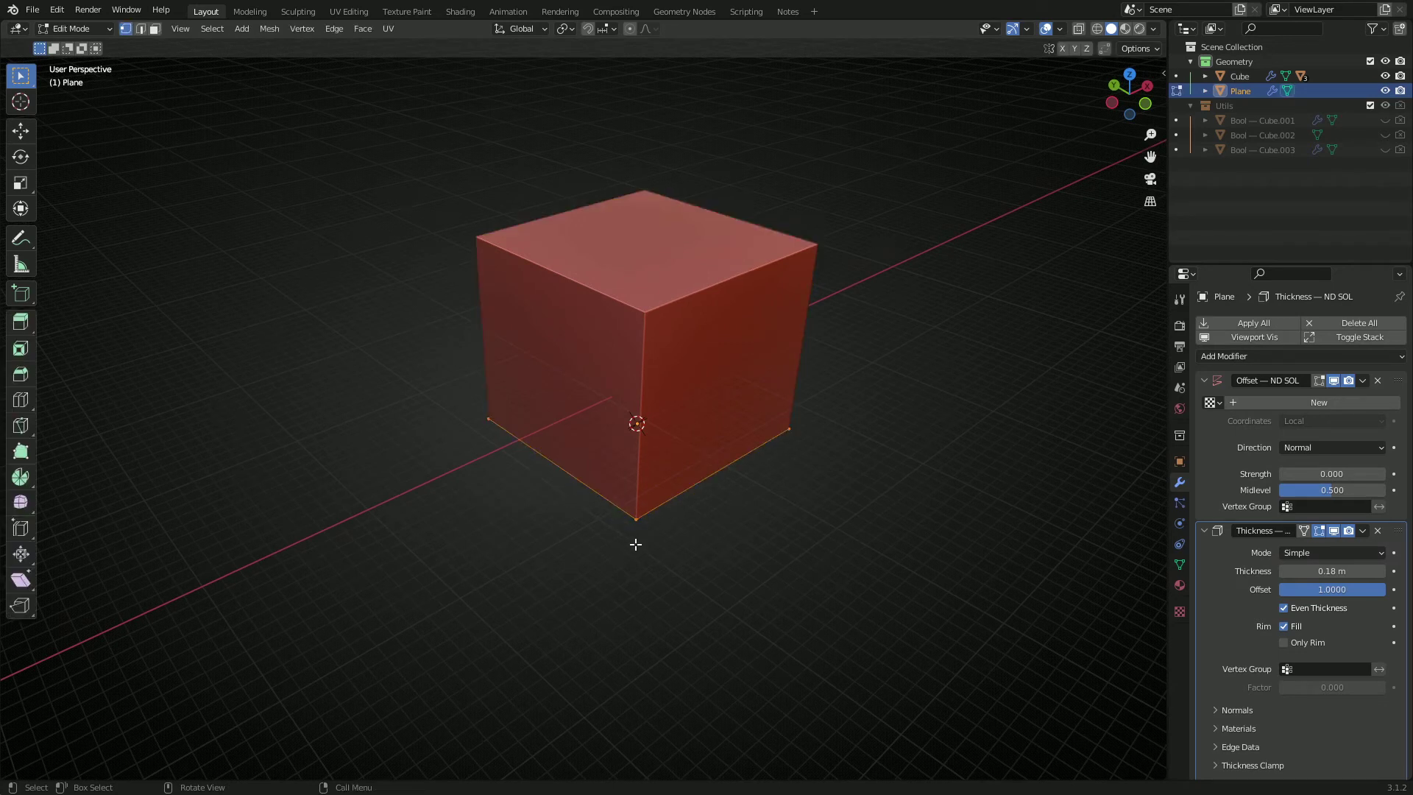
key(shift+2)
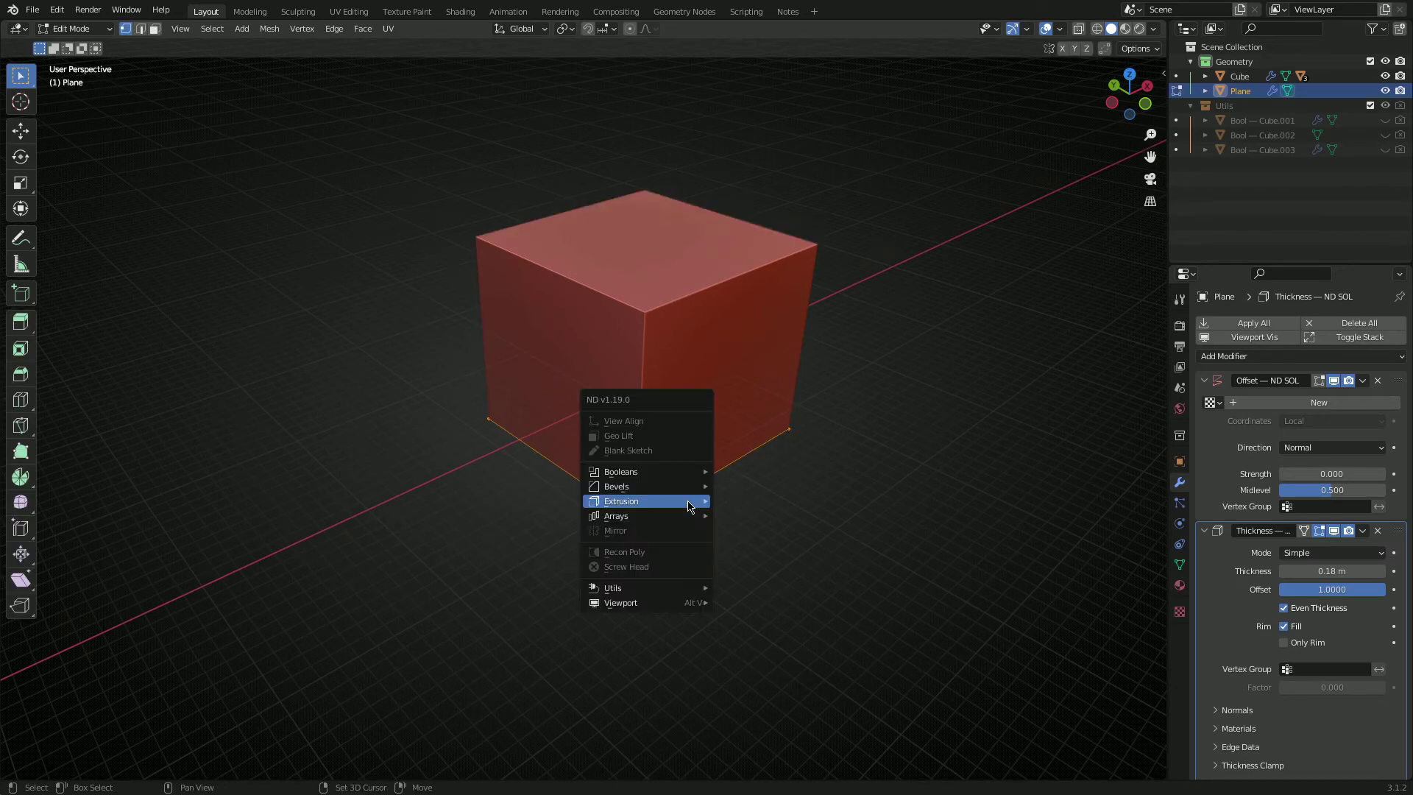
mouse_move(690, 487)
click(755, 487)
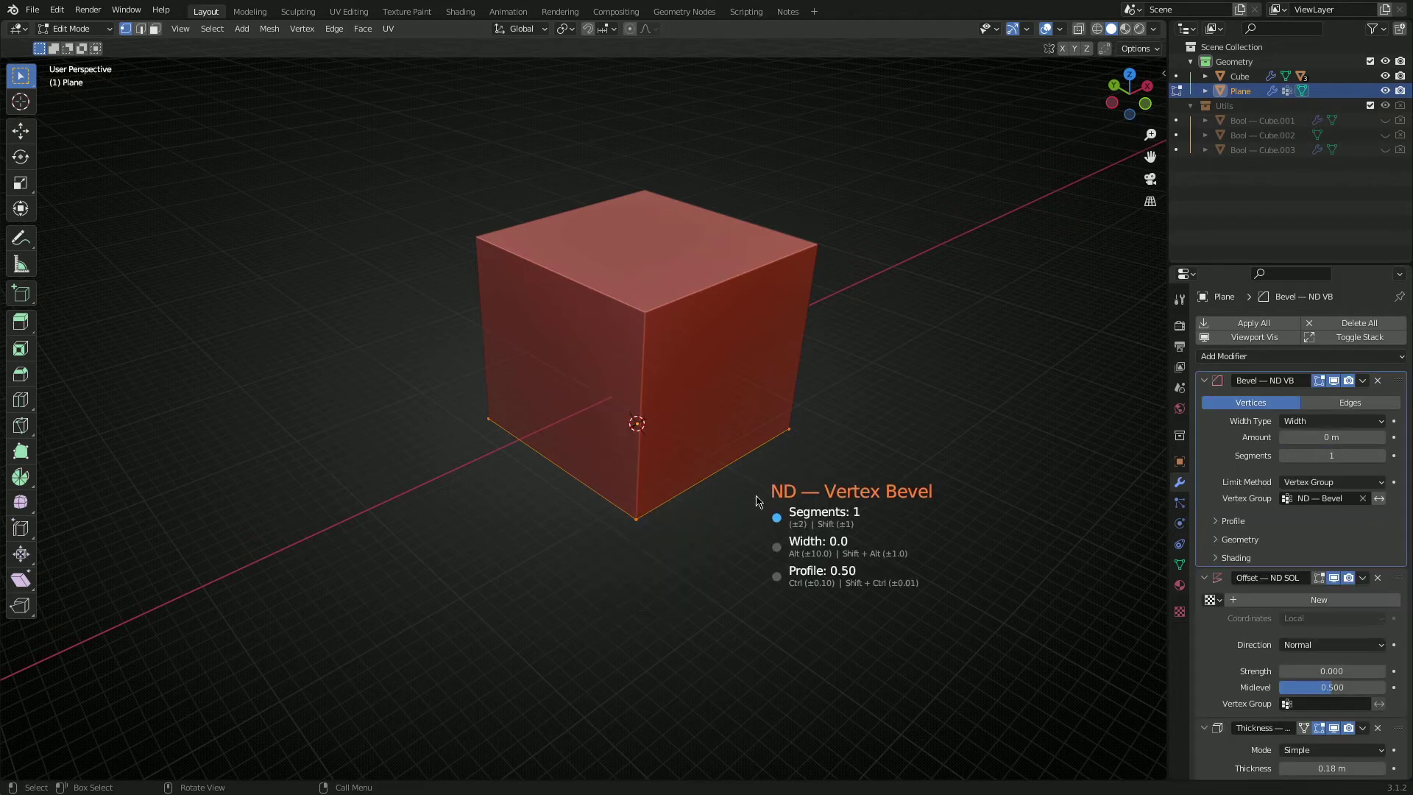
alt+scroll(760, 522, up, 4)
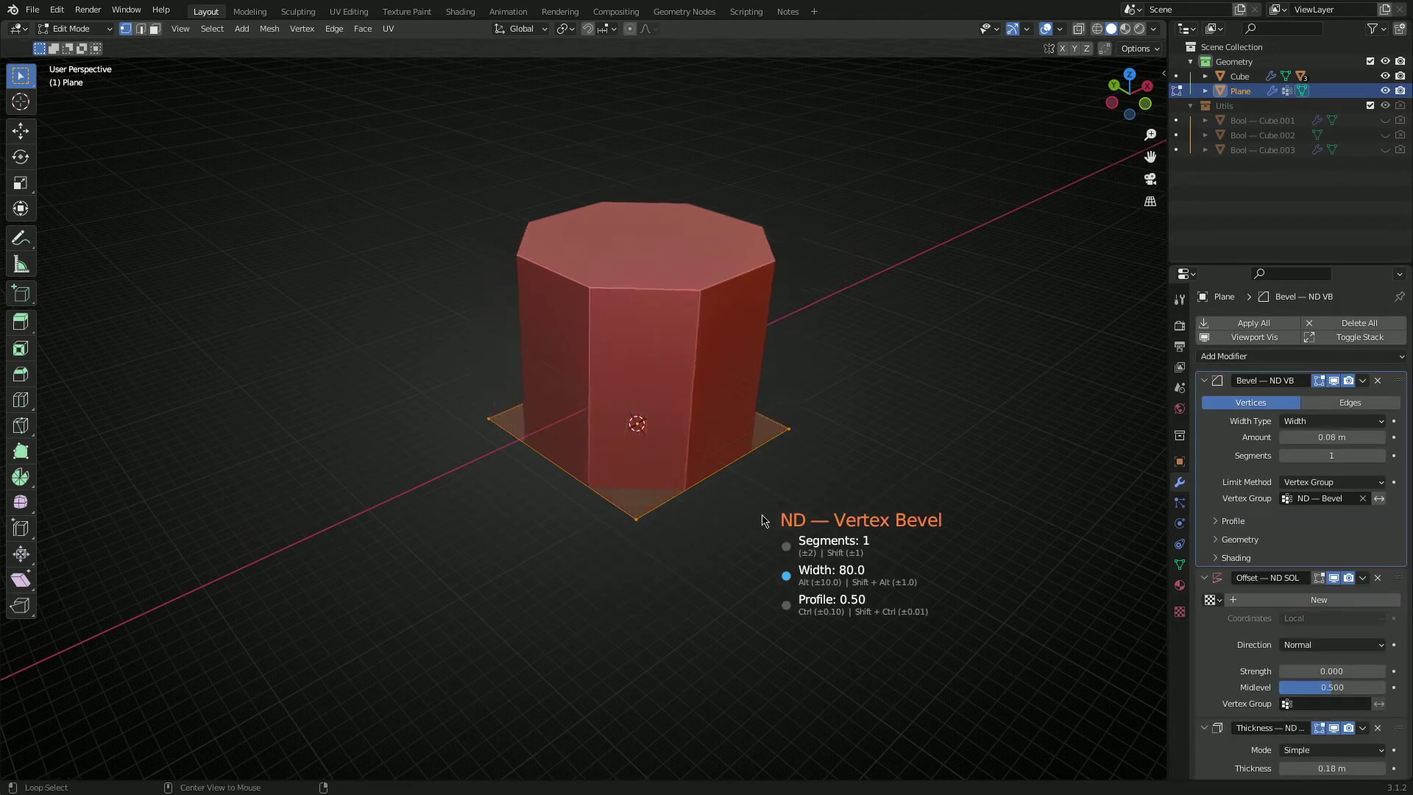
alt+scroll(758, 523, down, 4)
alt+scroll(754, 525, up, 4)
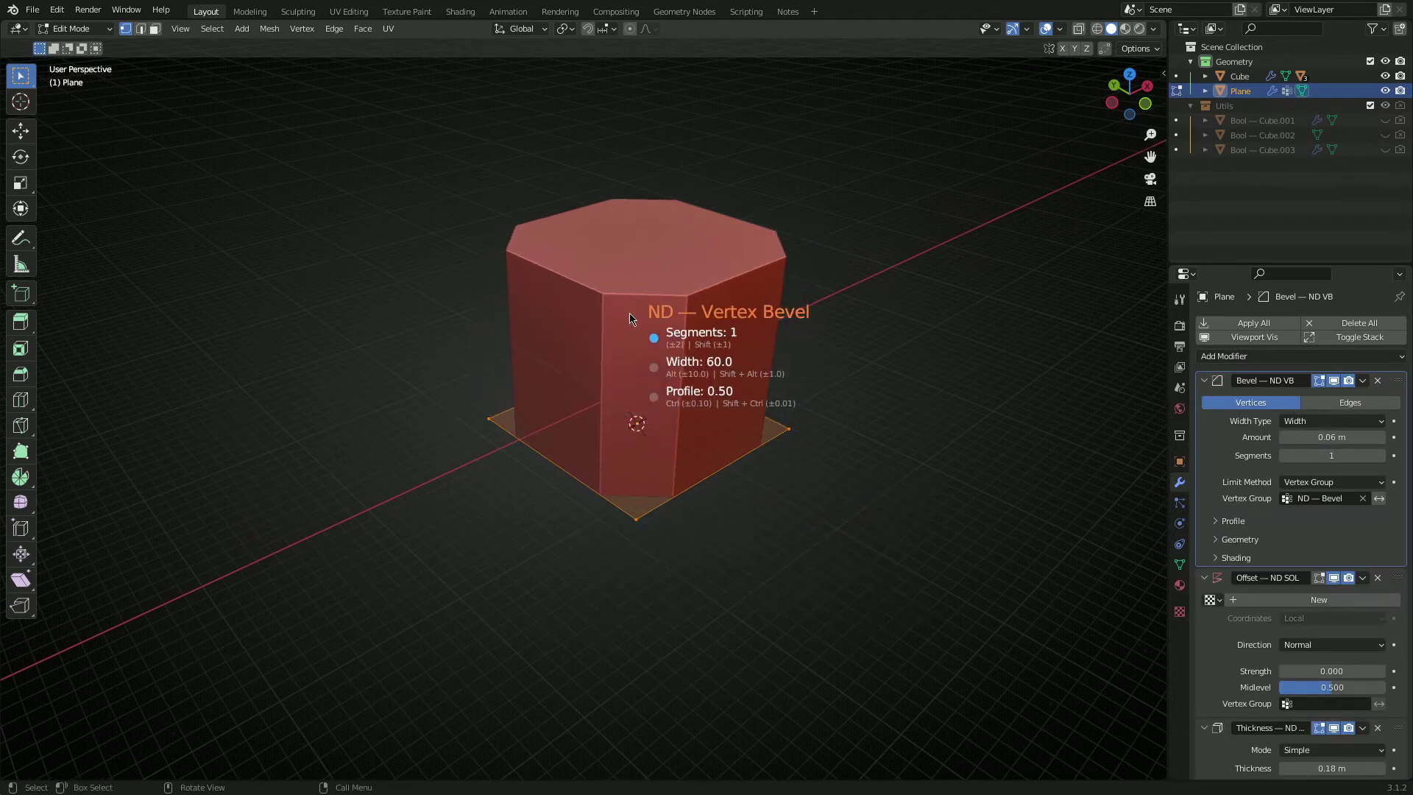
click(703, 542)
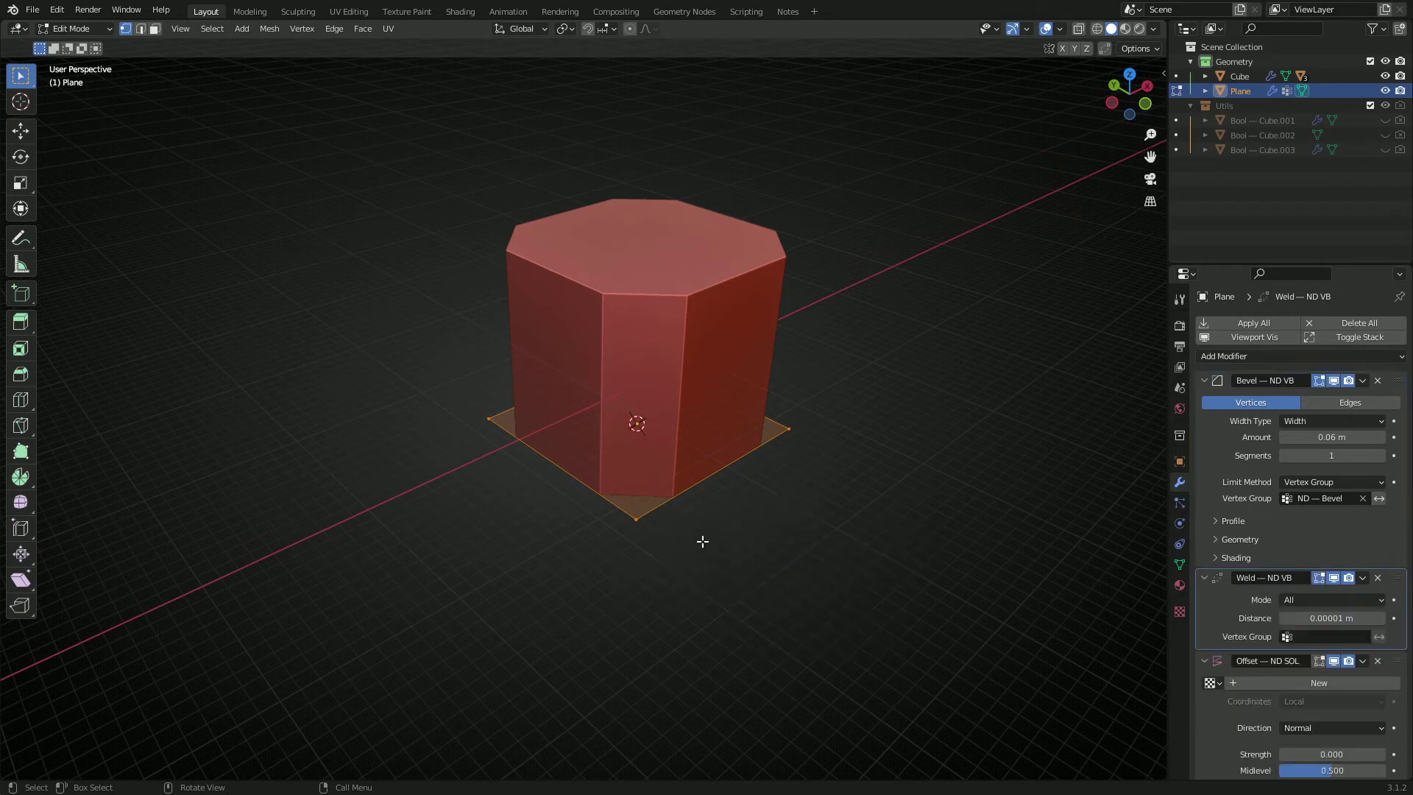
Return to Object Mode and draw several annotation lines across the prism's front face
key(Tab)
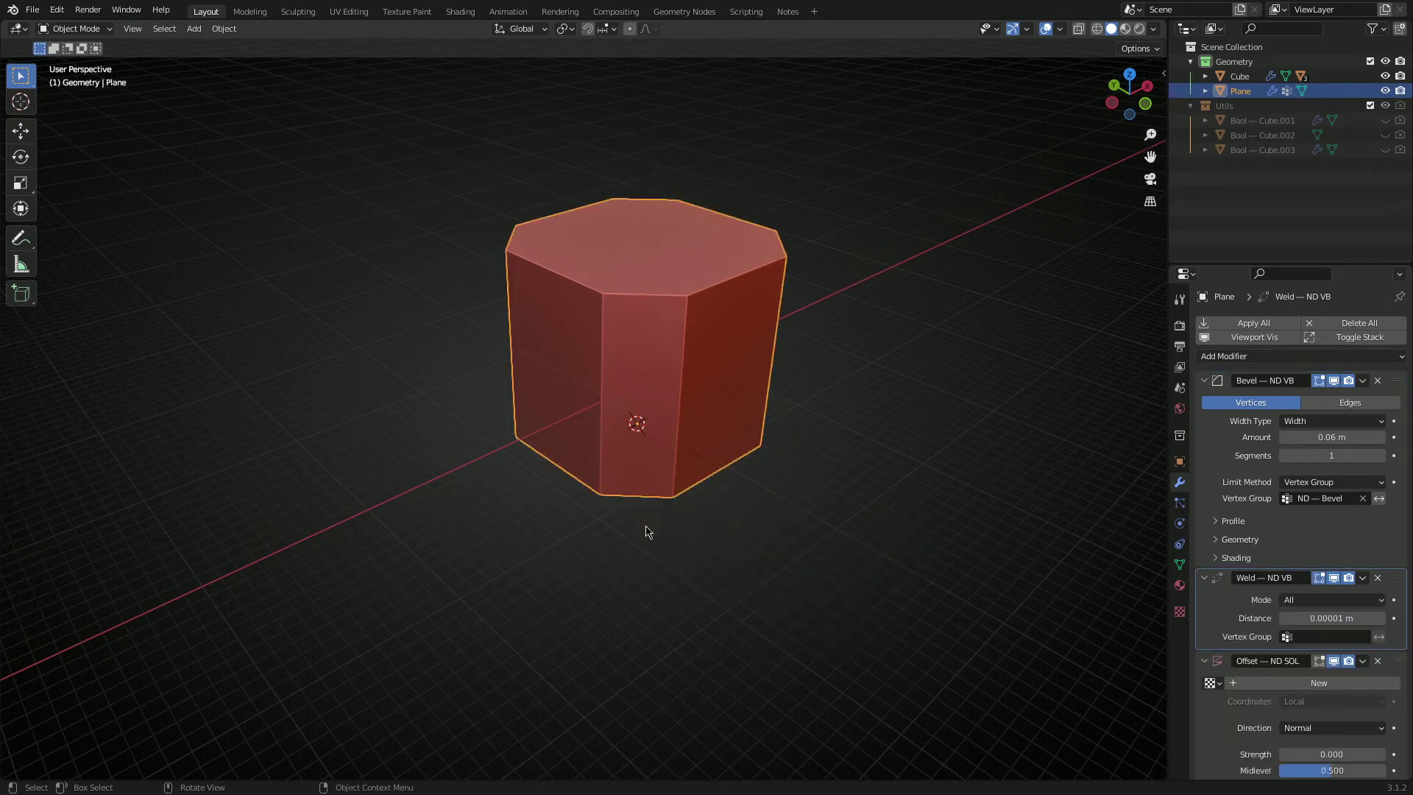
key(shift+space)
key(d)
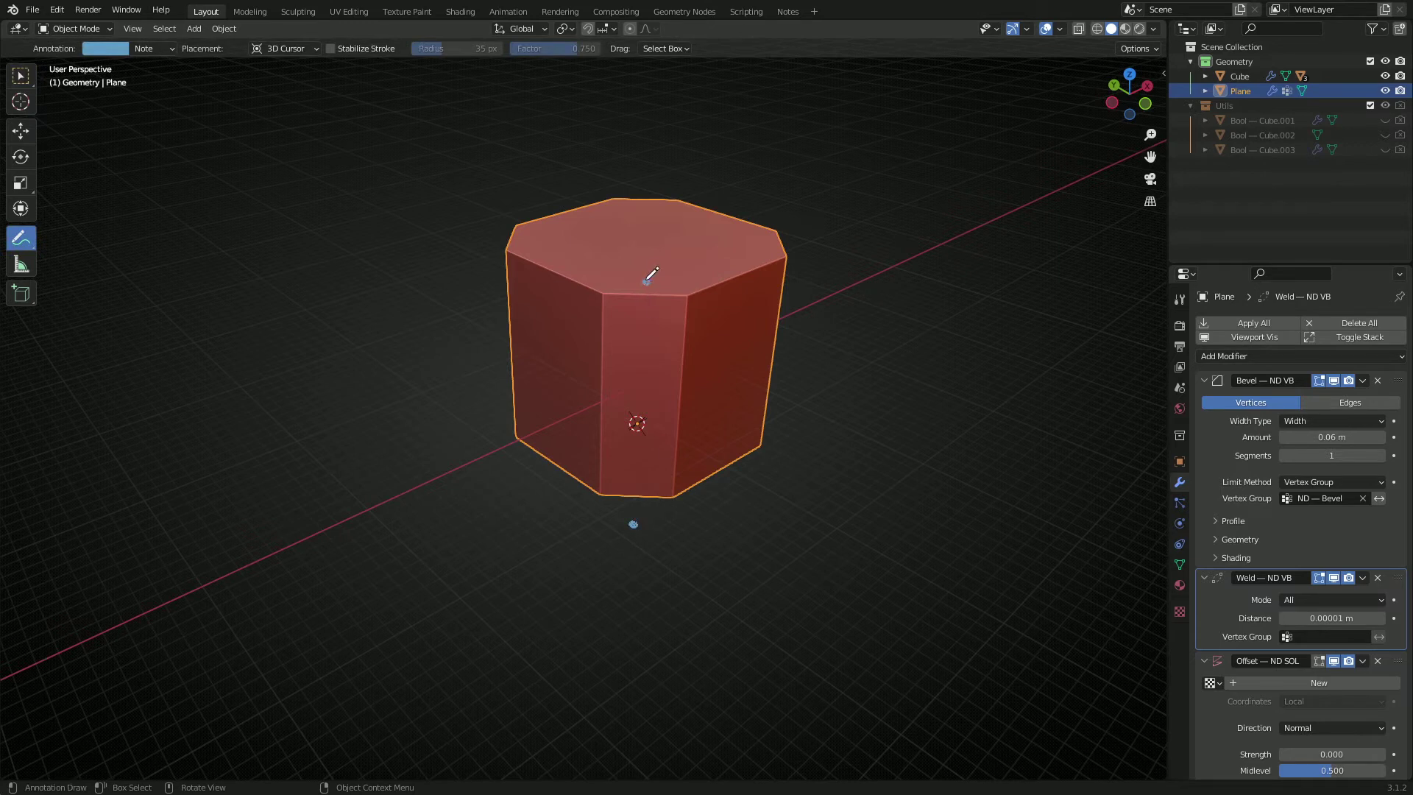
mouse_move(599, 314)
mouse_down()
mouse_move(681, 316)
mouse_move(676, 336)
mouse_up()
mouse_move(605, 367)
mouse_down()
mouse_move(683, 369)
mouse_move(680, 392)
mouse_up()
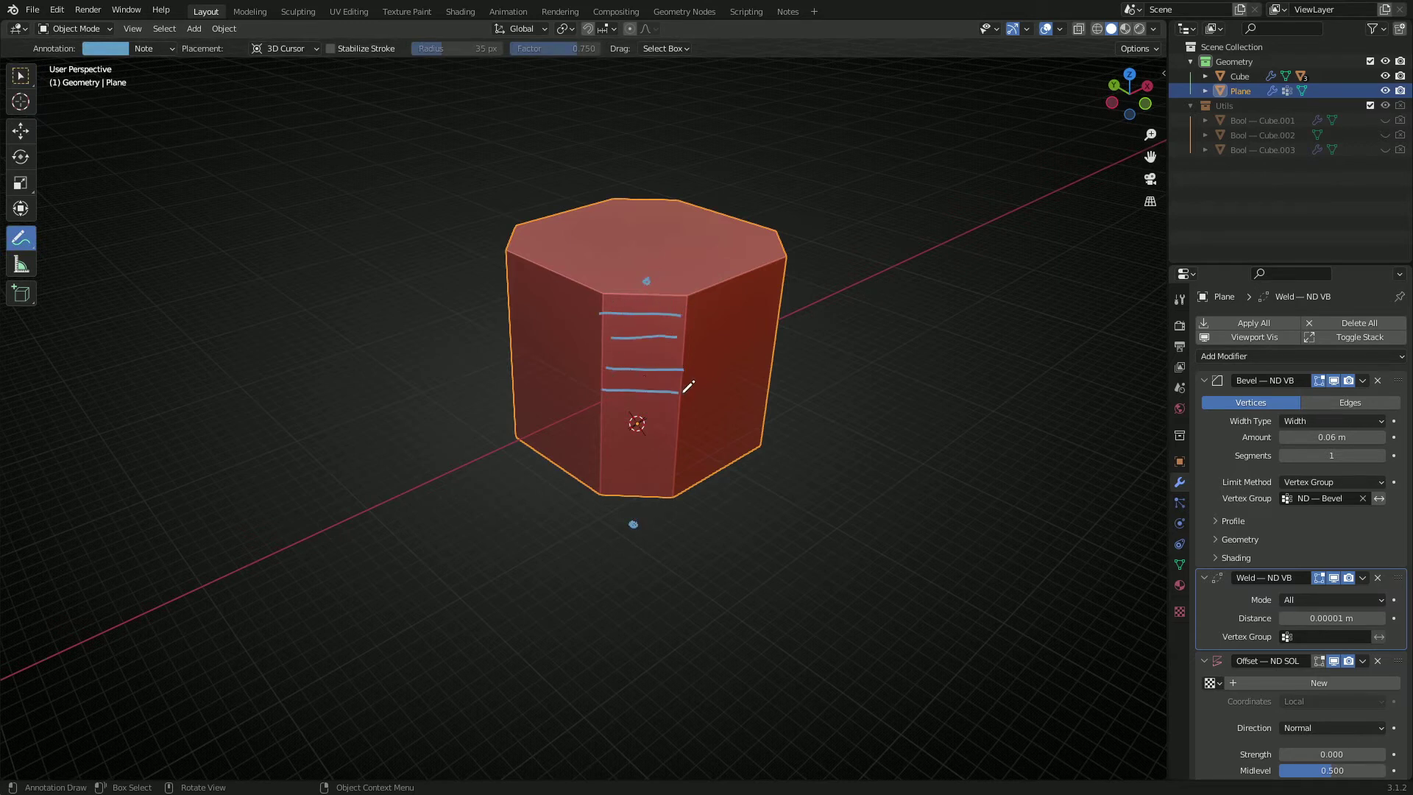
drag(604, 424, 677, 424)
mouse_move(609, 454)
mouse_down()
mouse_move(667, 458)
mouse_move(661, 474)
mouse_up()
drag(646, 301, 657, 435)
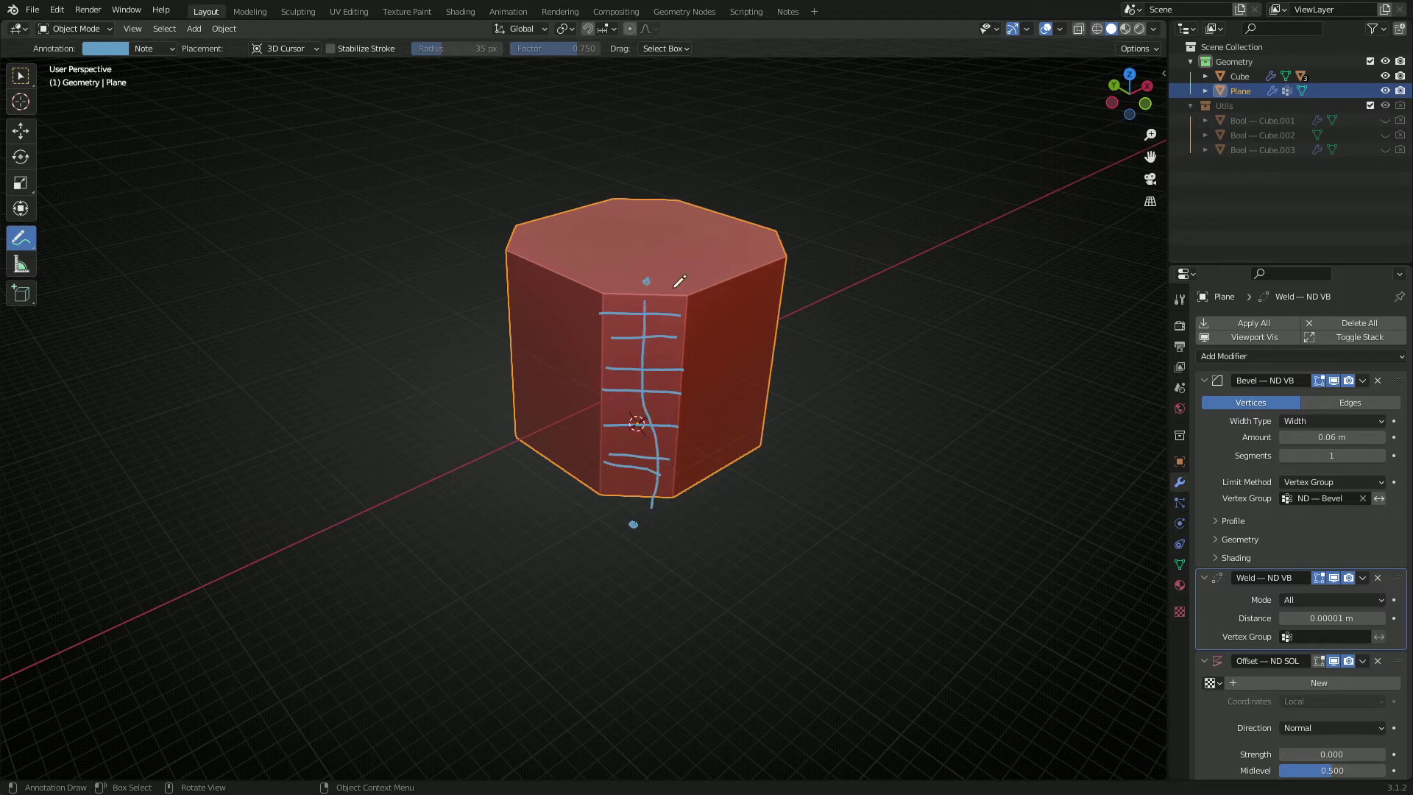
Undo the annotation strokes and switch back to box selection
key(ctrl+z)
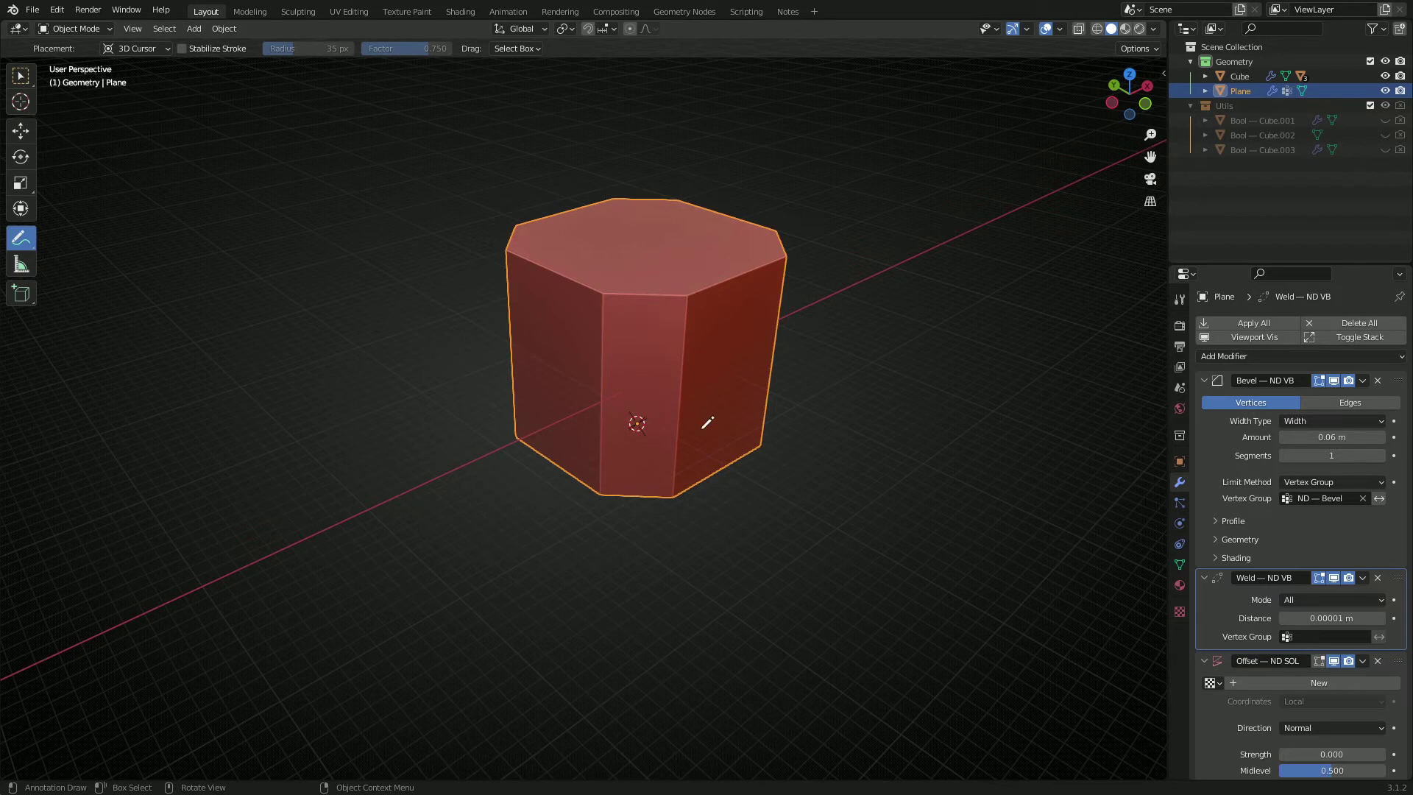
key(w)
mouse_move(657, 396)
middle_down()
mouse_move(618, 358)
mouse_move(712, 356)
middle_up()
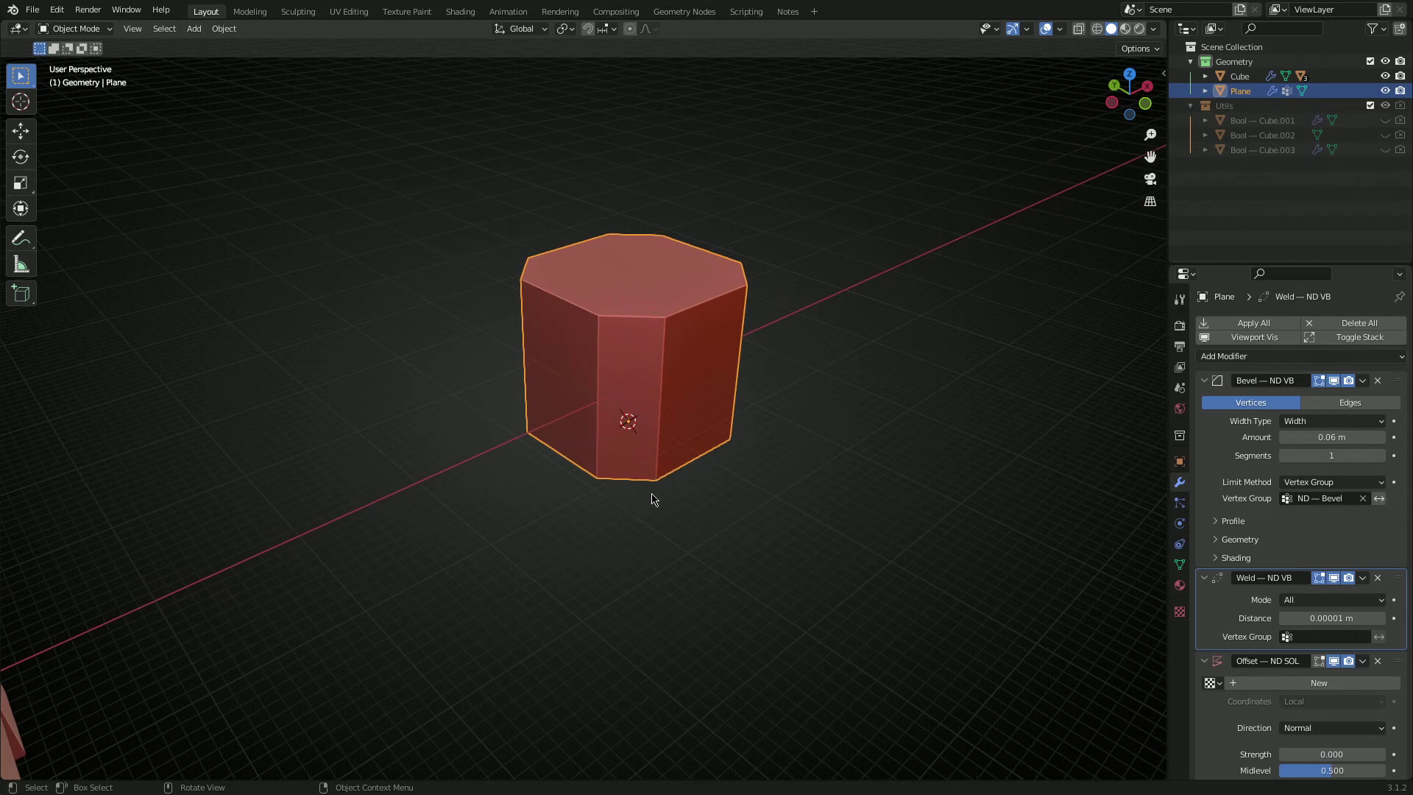
Collapse and reorder the modifier stack, then delete the Bevel and Weld modifiers, keeping Offset and Thickness
scroll(633, 388, up, 4)
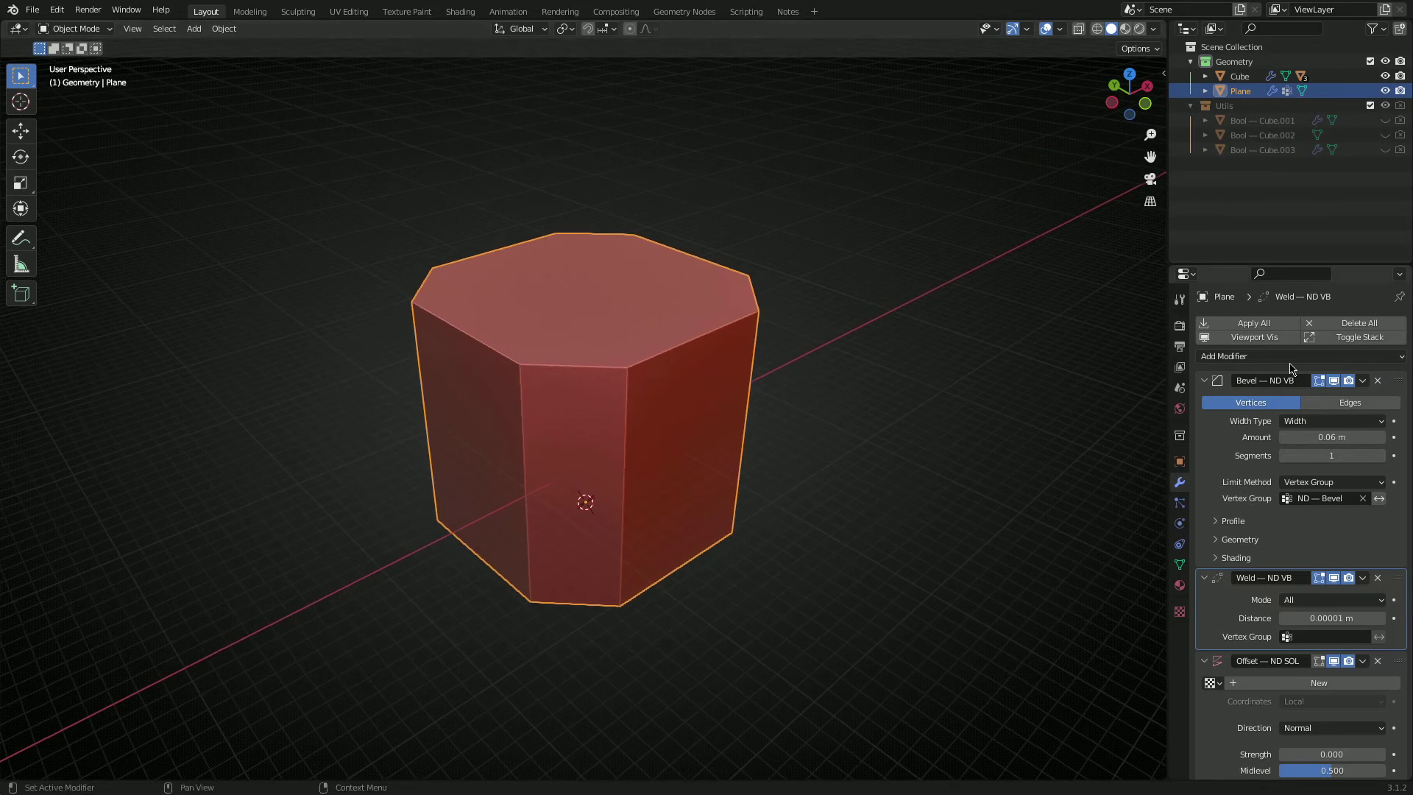
ctrl+click(1204, 380)
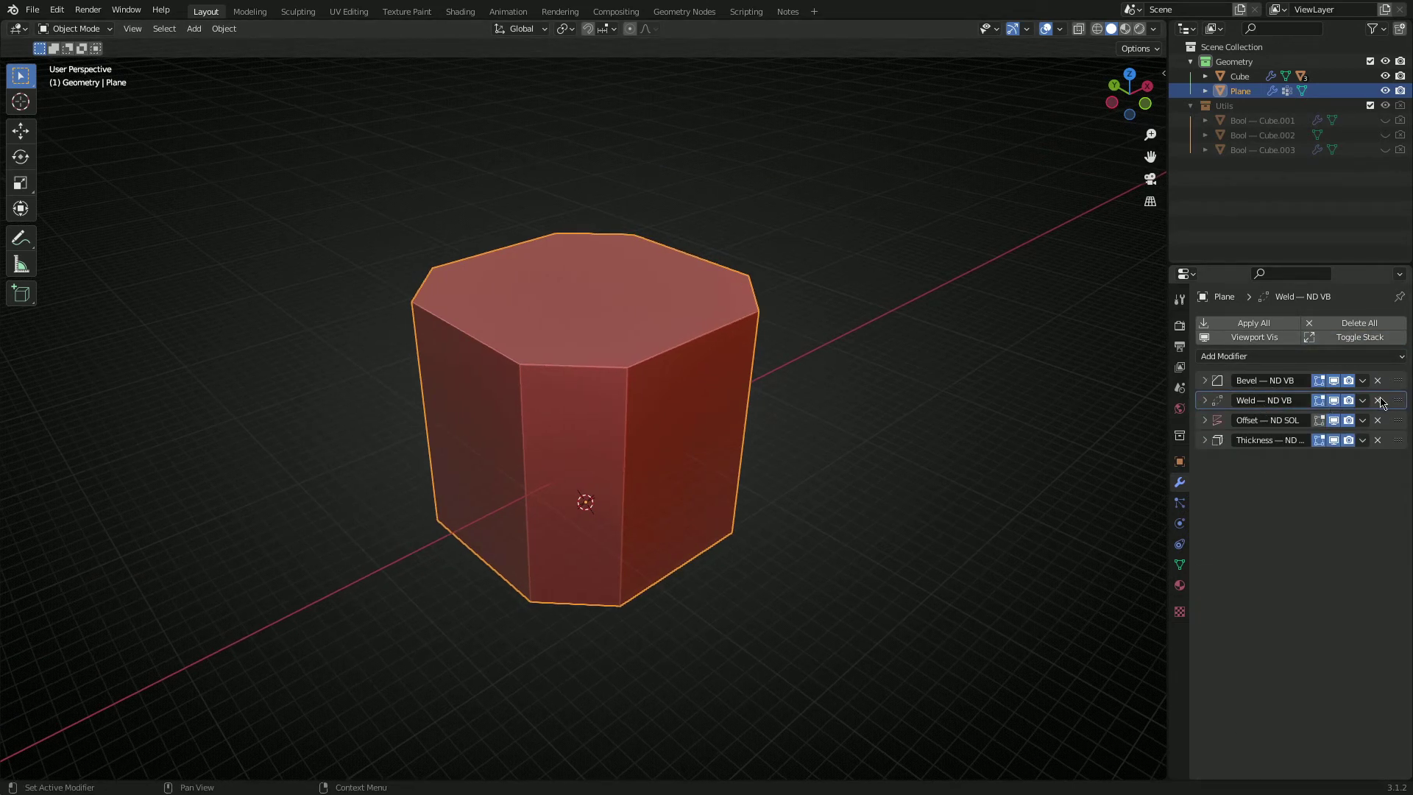
drag(1399, 403, 1404, 465)
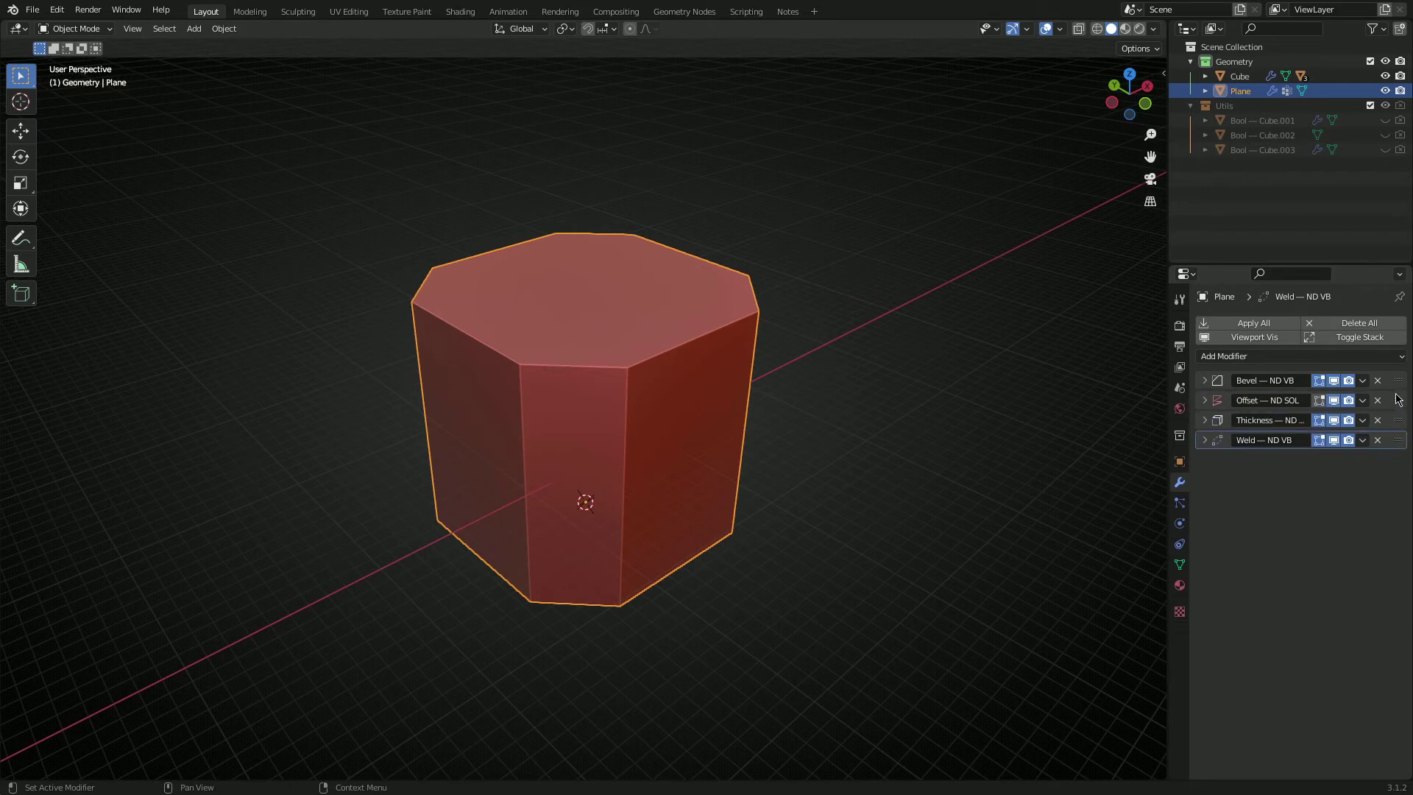
drag(1399, 381, 1400, 426)
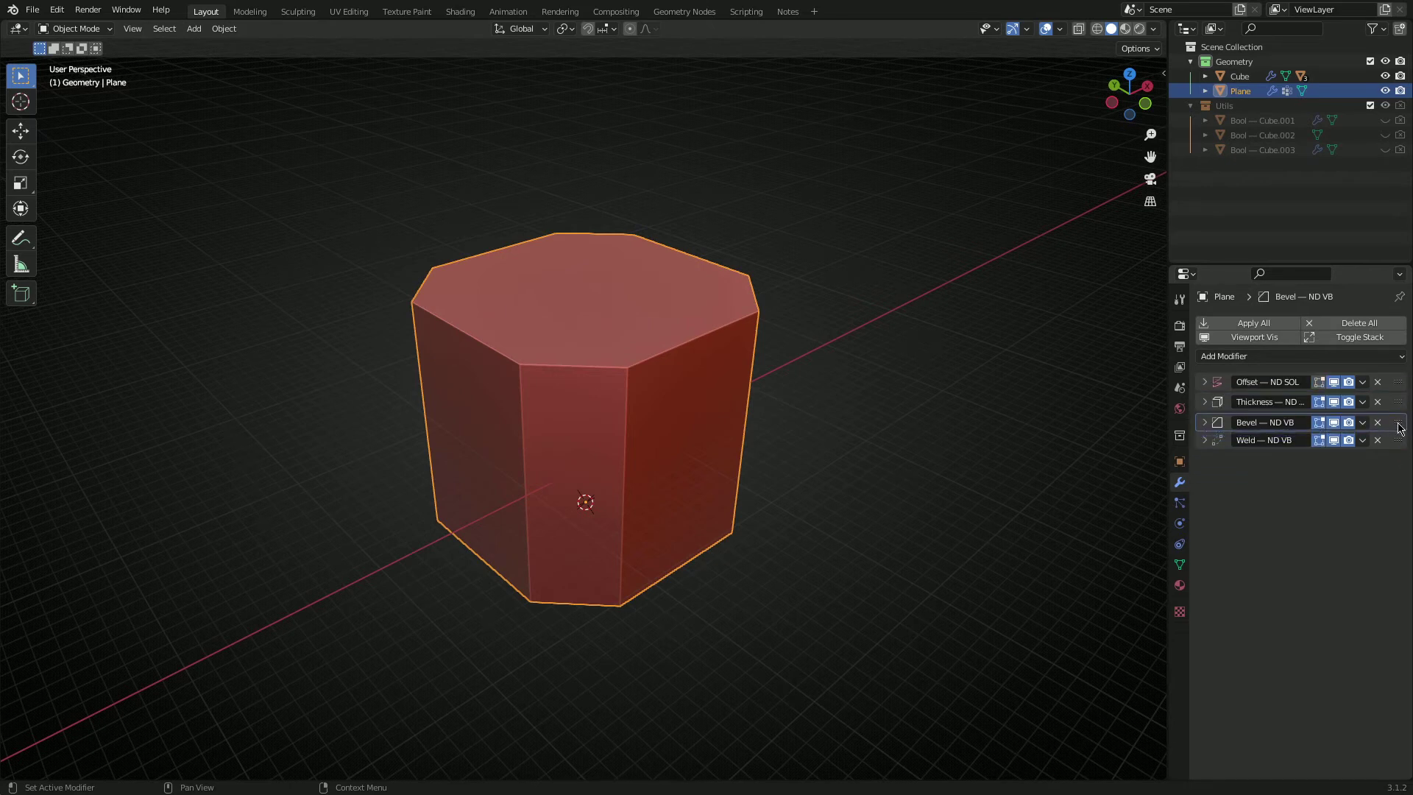
middle_drag(645, 488, 629, 443)
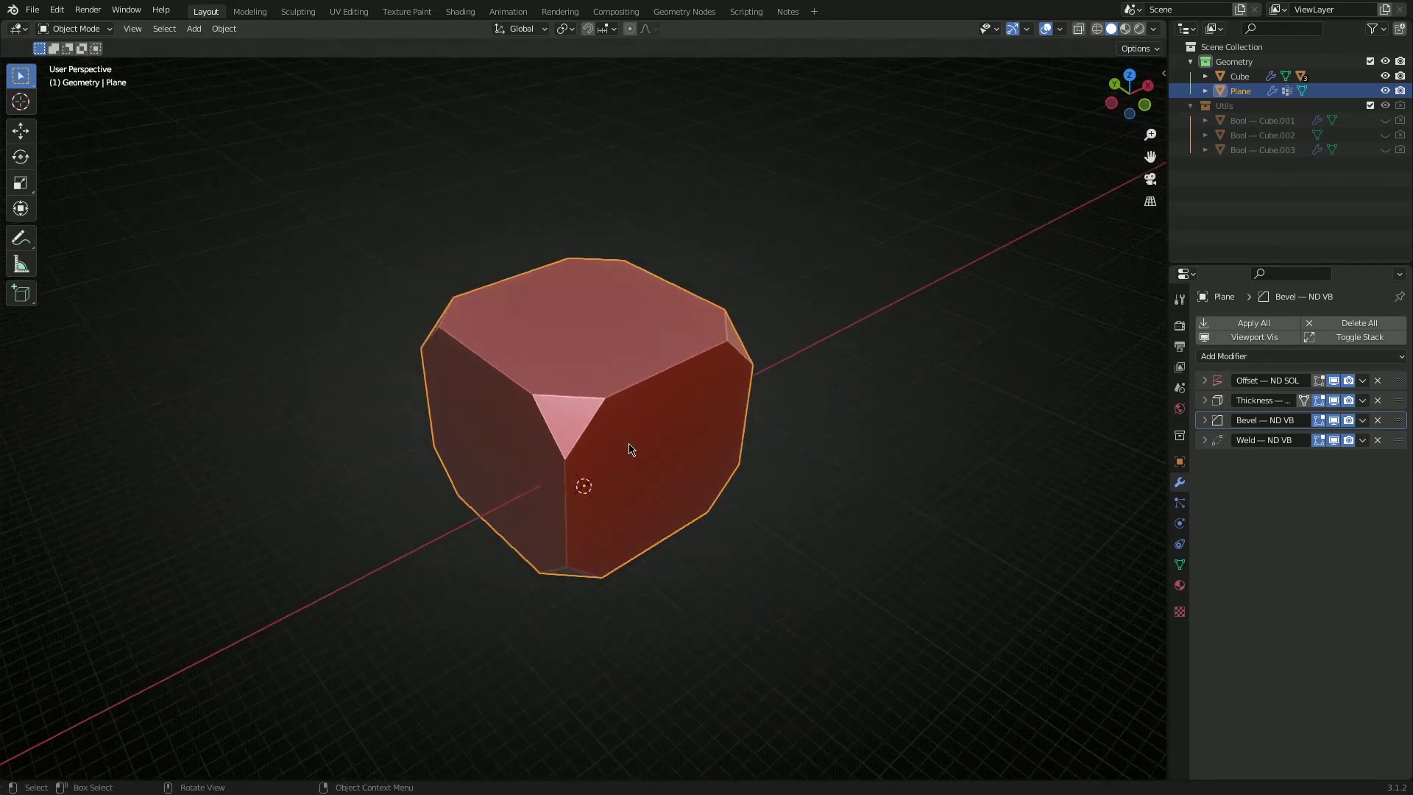
scroll(629, 448, down, 2)
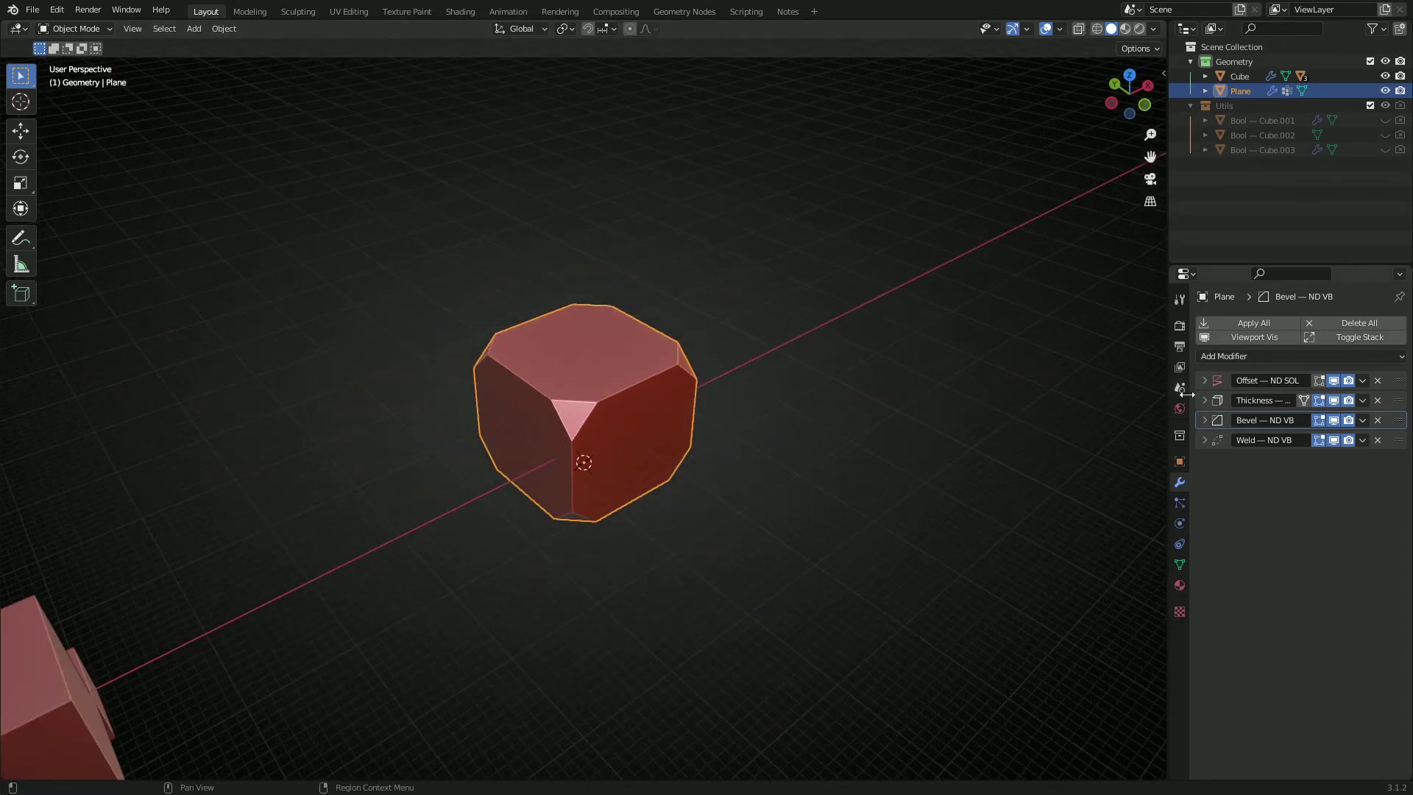
click(1378, 420)
click(1378, 421)
scroll(593, 471, up, 1)
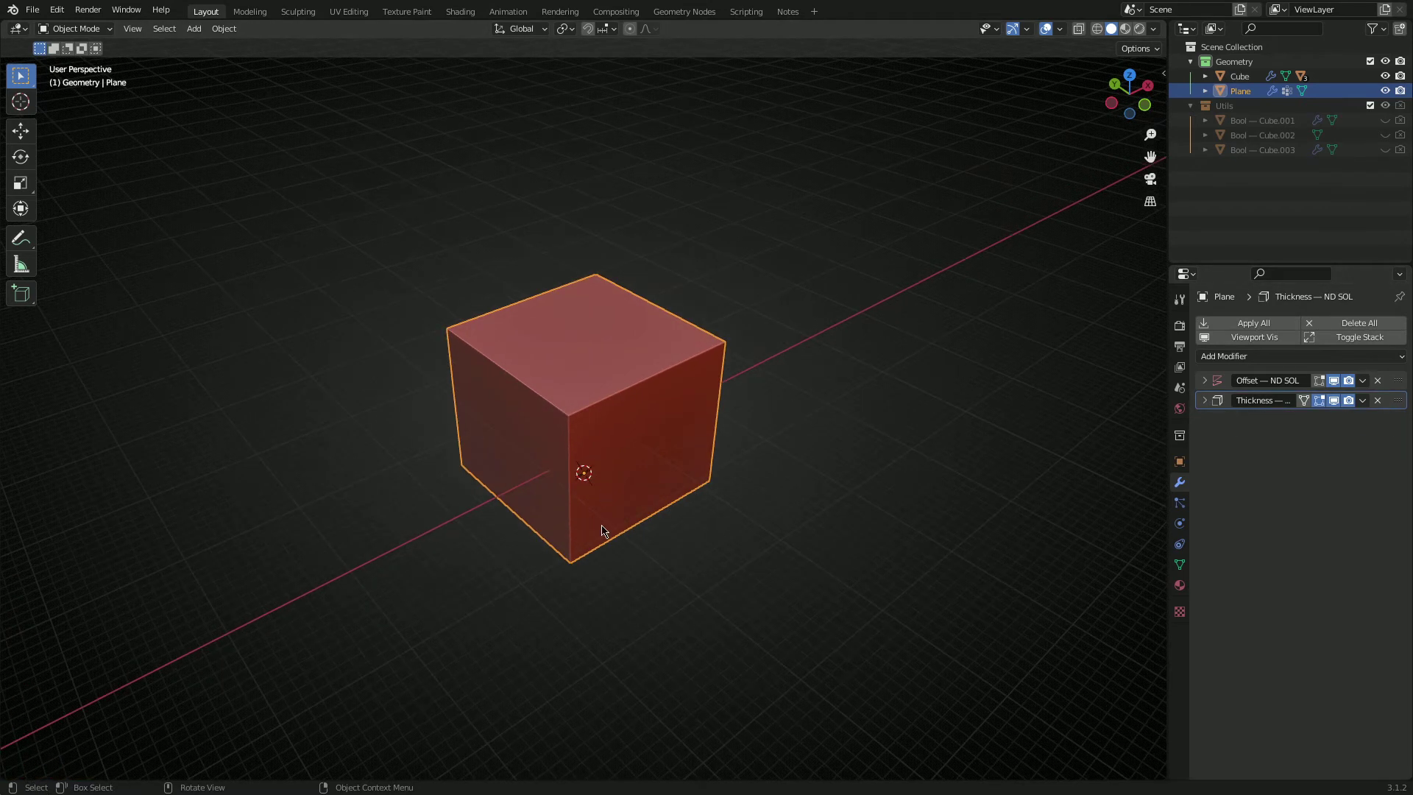
In Edit Mode, add an ND Vertex Bevel of 0.1 m width to the box corners
key(Tab)
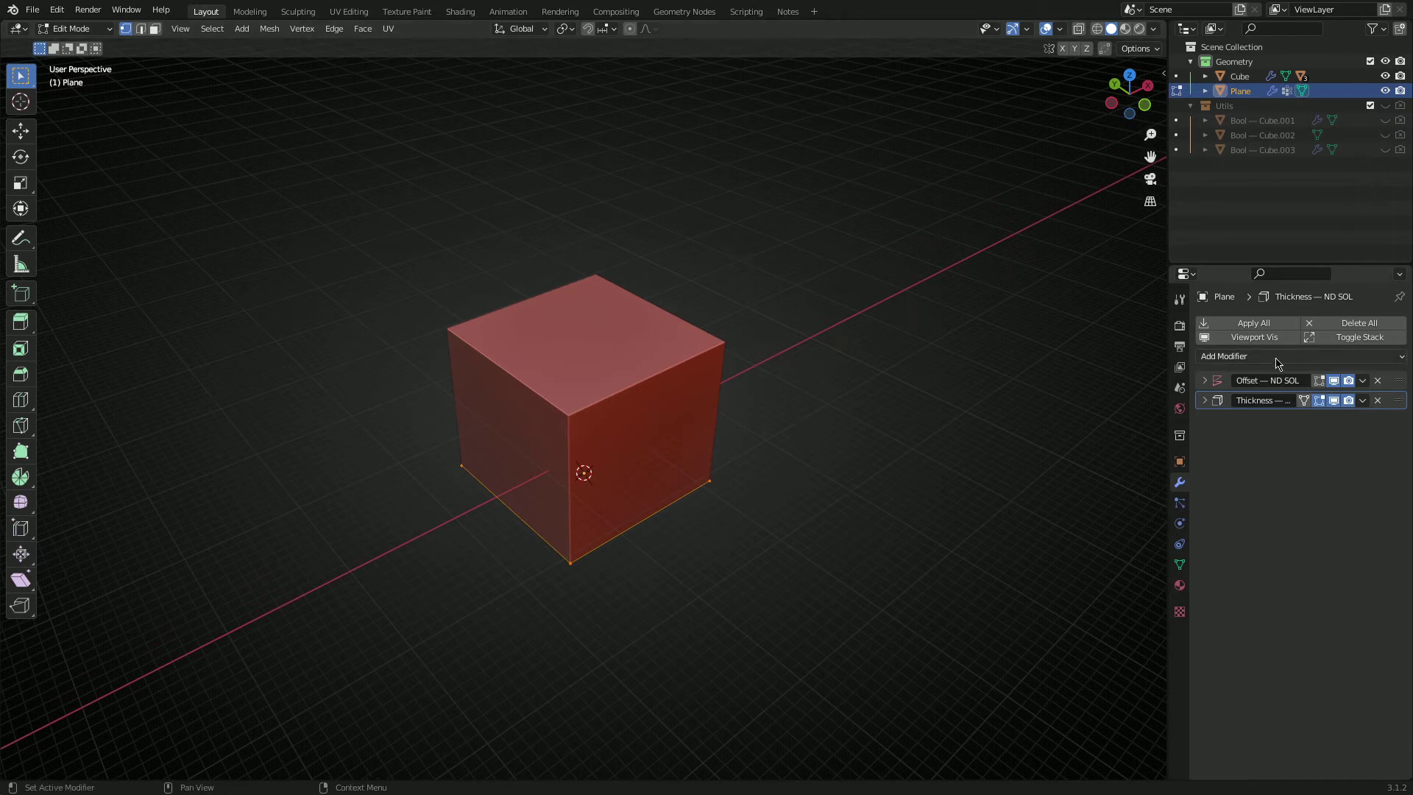
scroll(820, 449, up, 3)
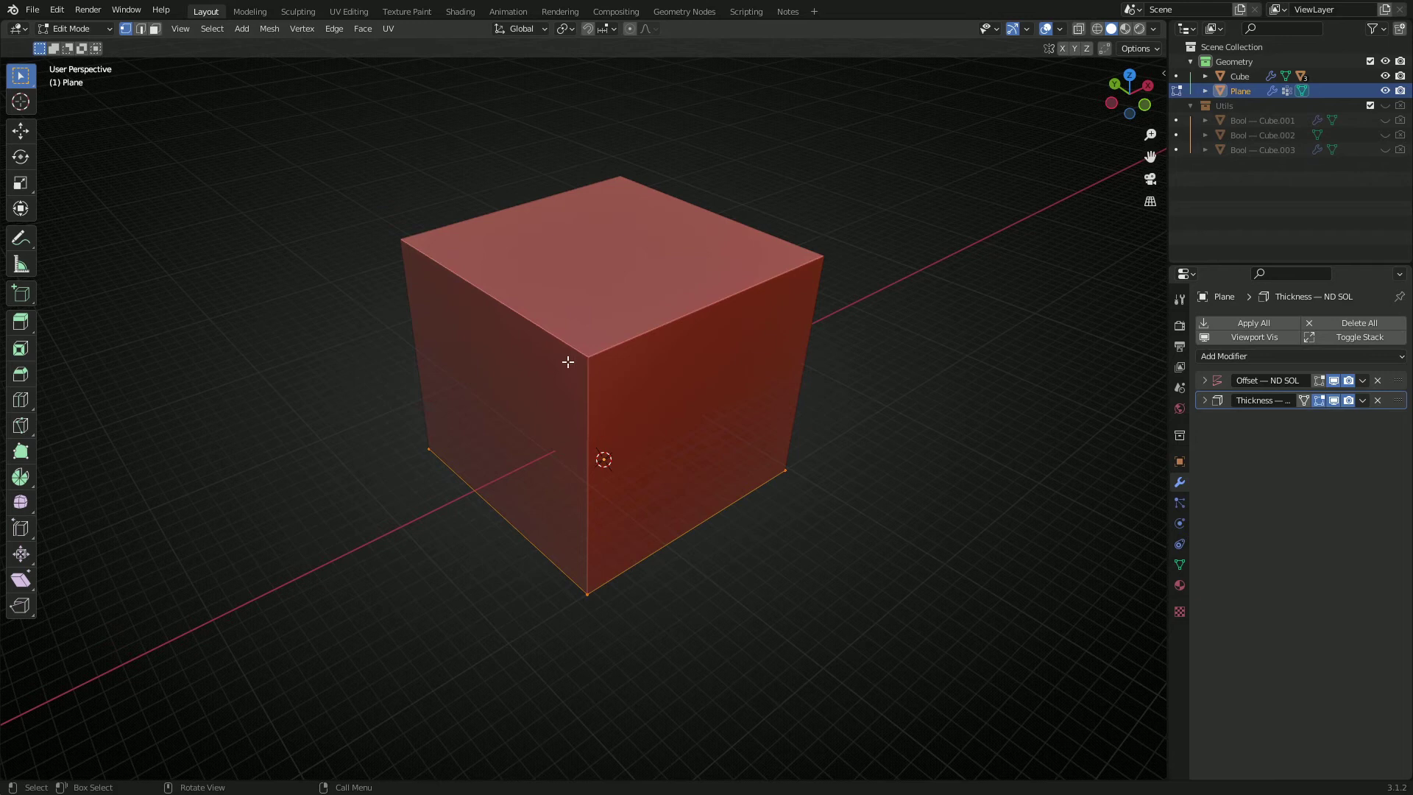
key(ctrl+period)
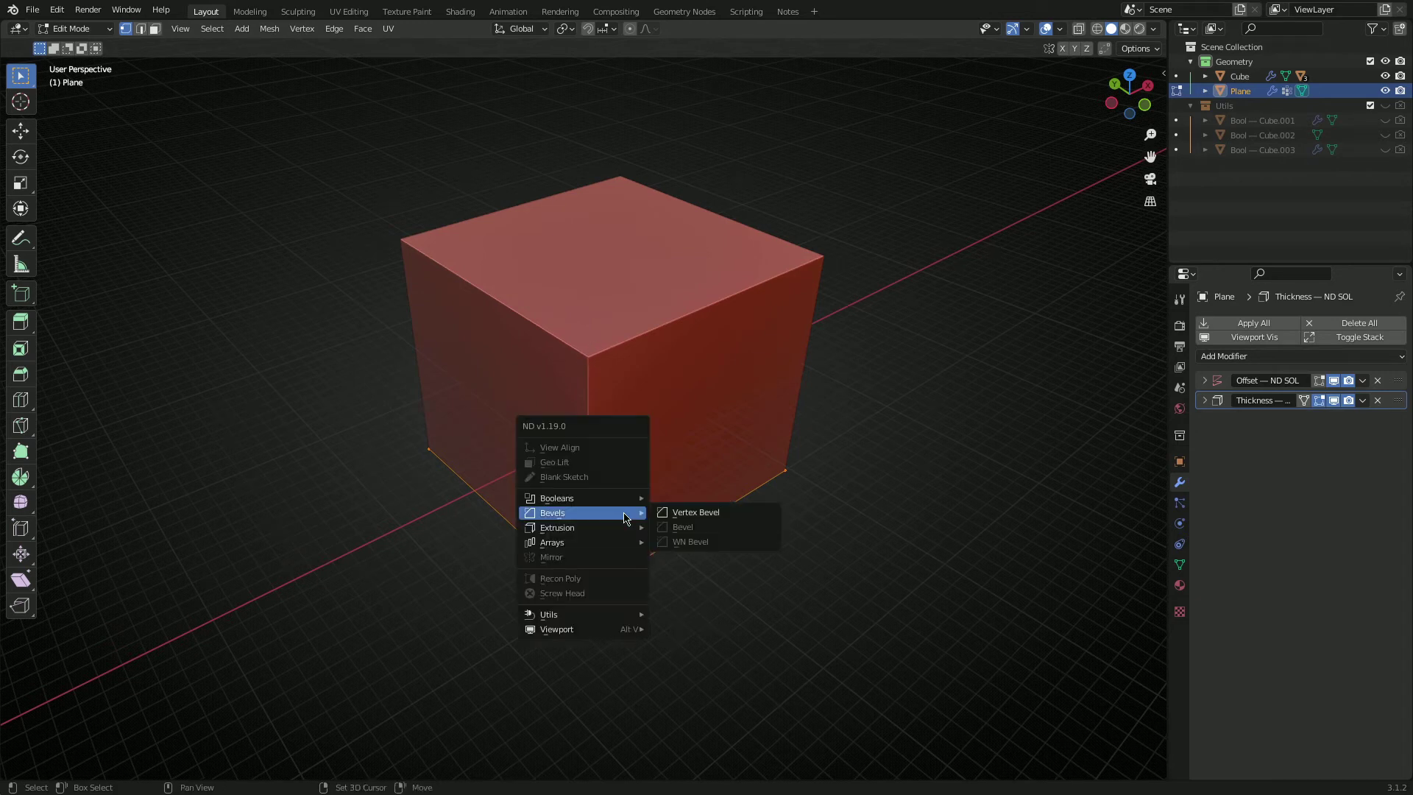
mouse_move(589, 513)
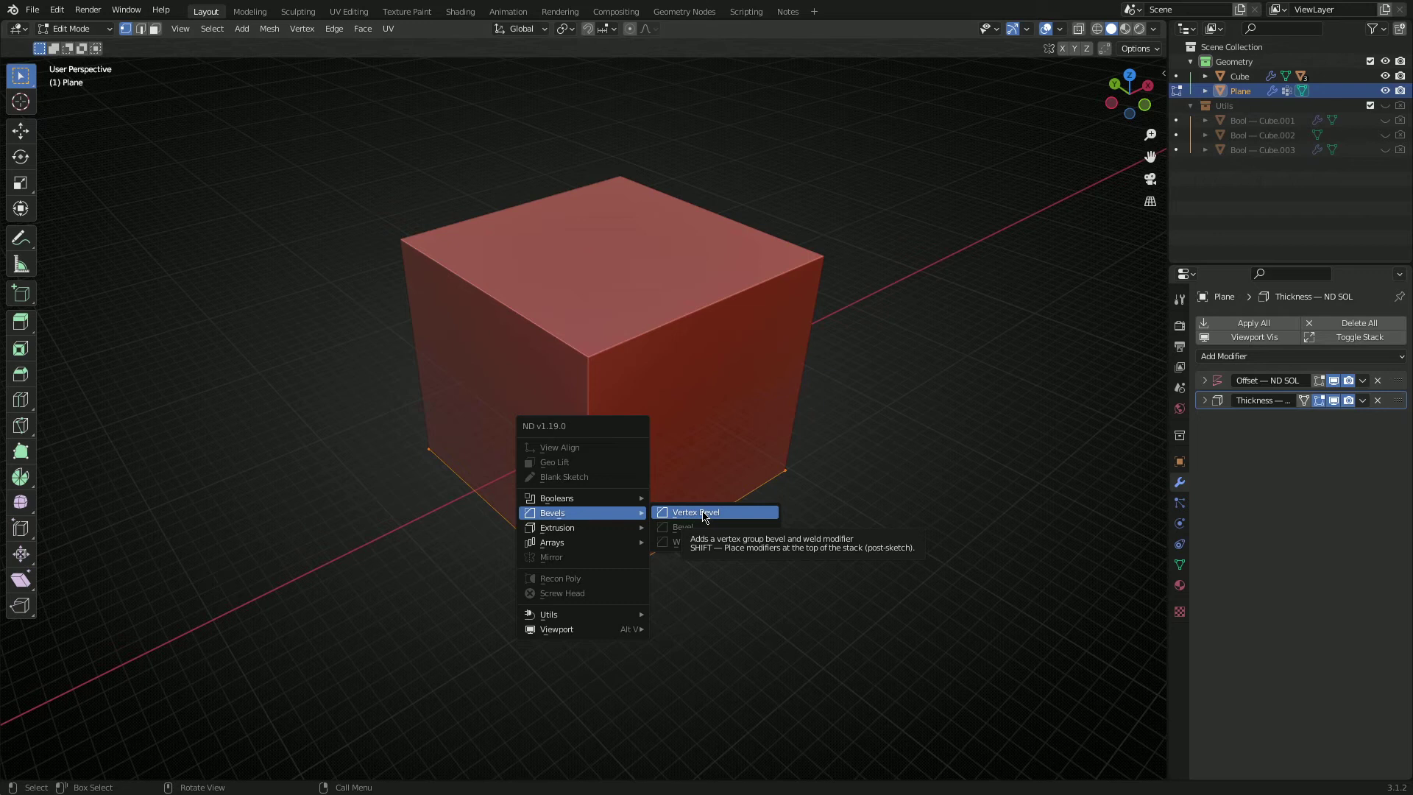
key(shift)
click(703, 513)
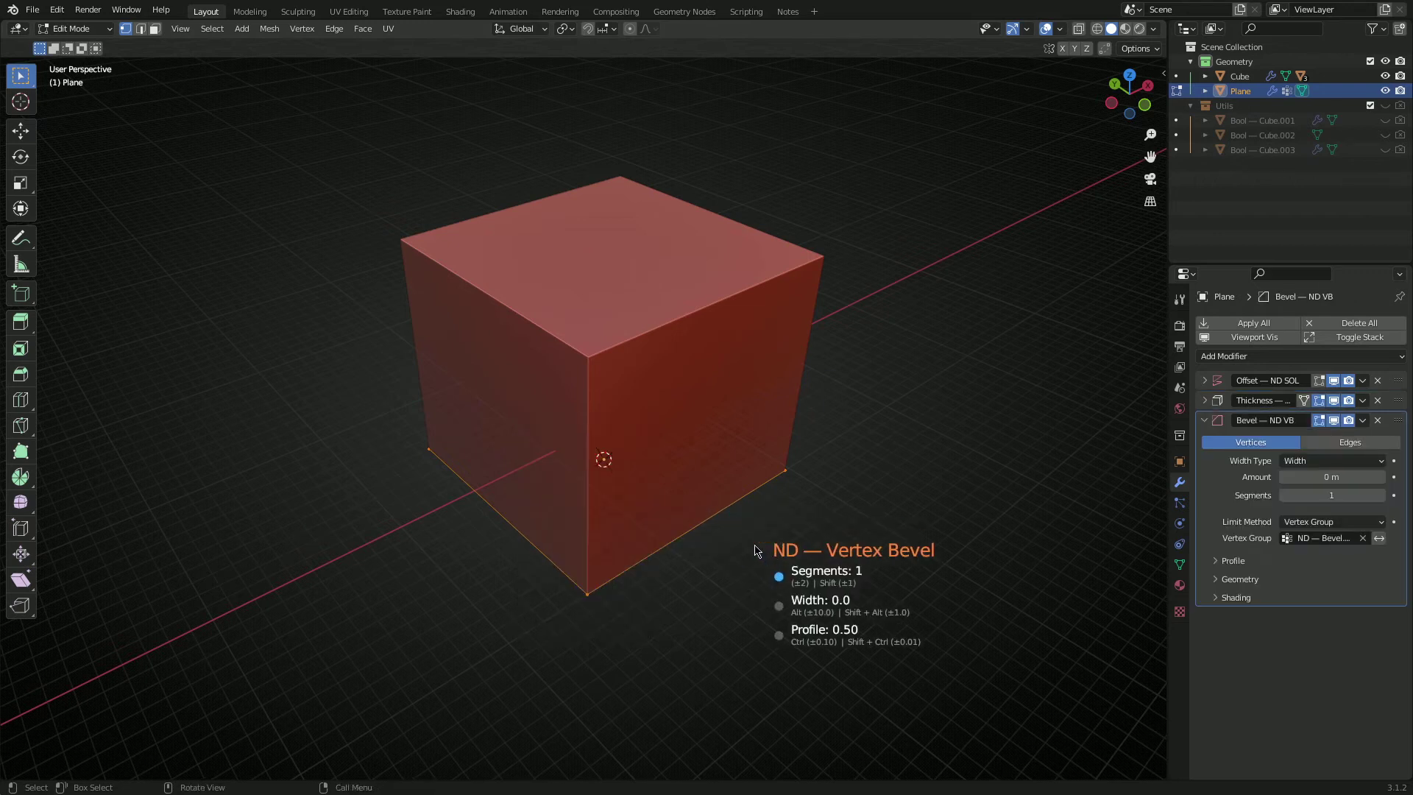
alt+scroll(755, 550, up, 5)
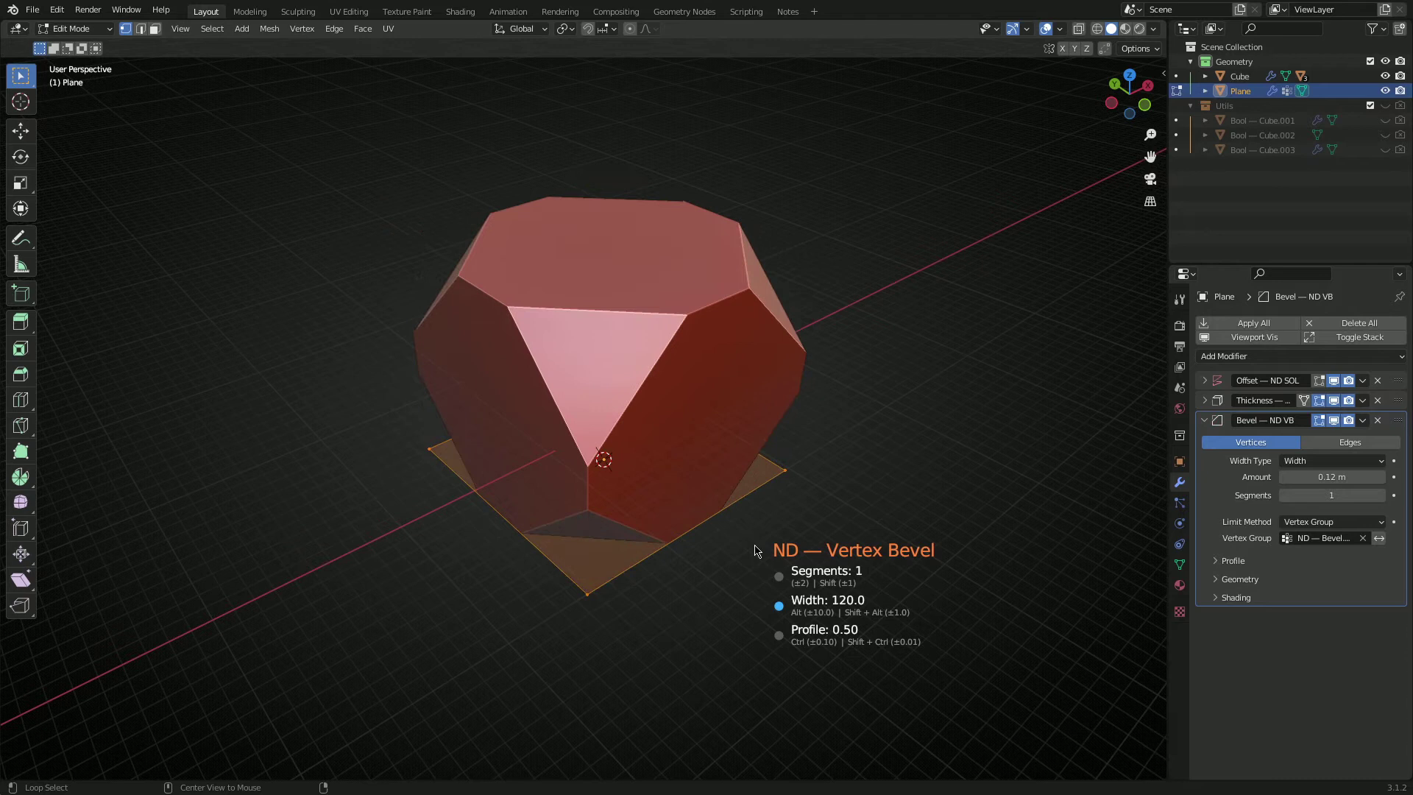
alt+scroll(756, 550, down, 2)
alt+scroll(756, 550, up, 1)
alt+scroll(756, 551, up, 6)
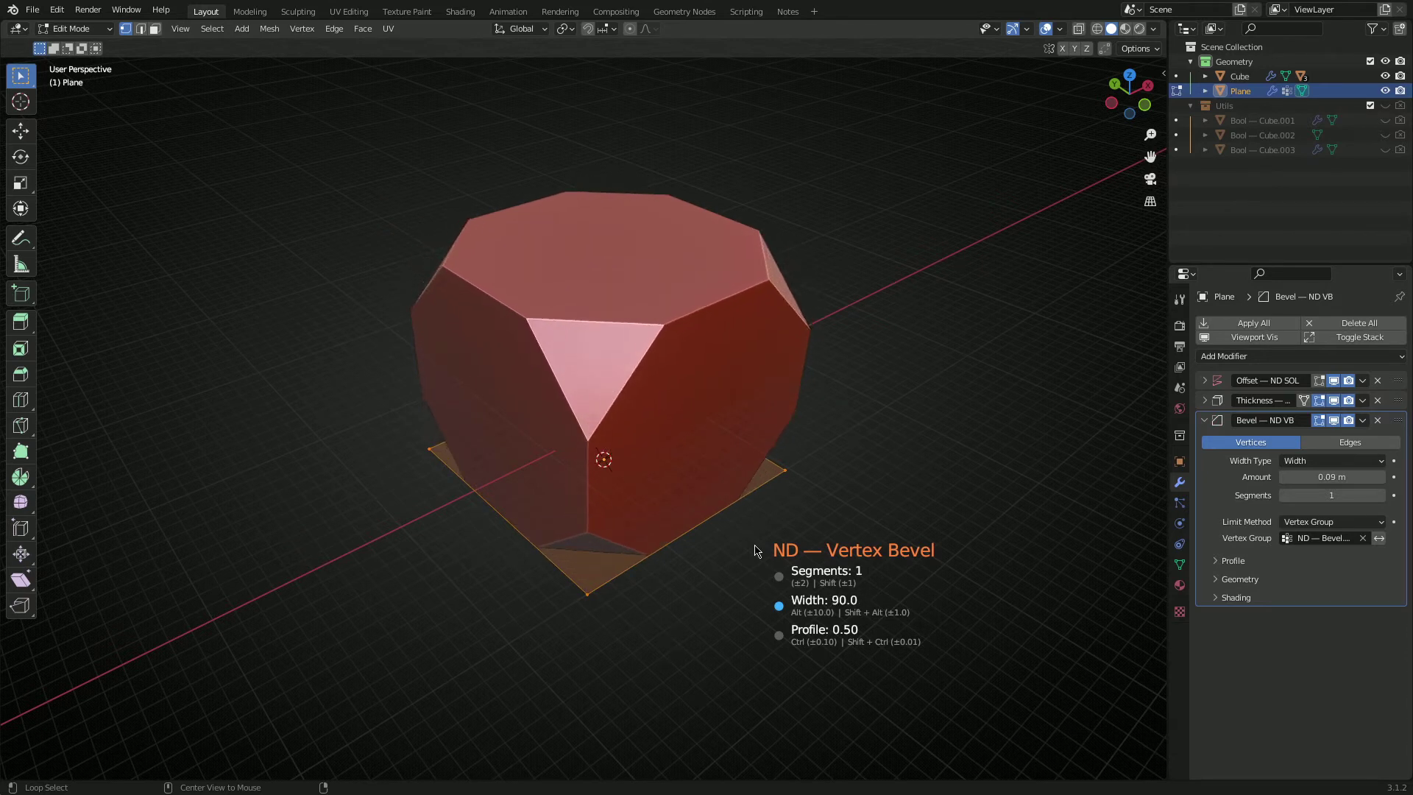
click(764, 530)
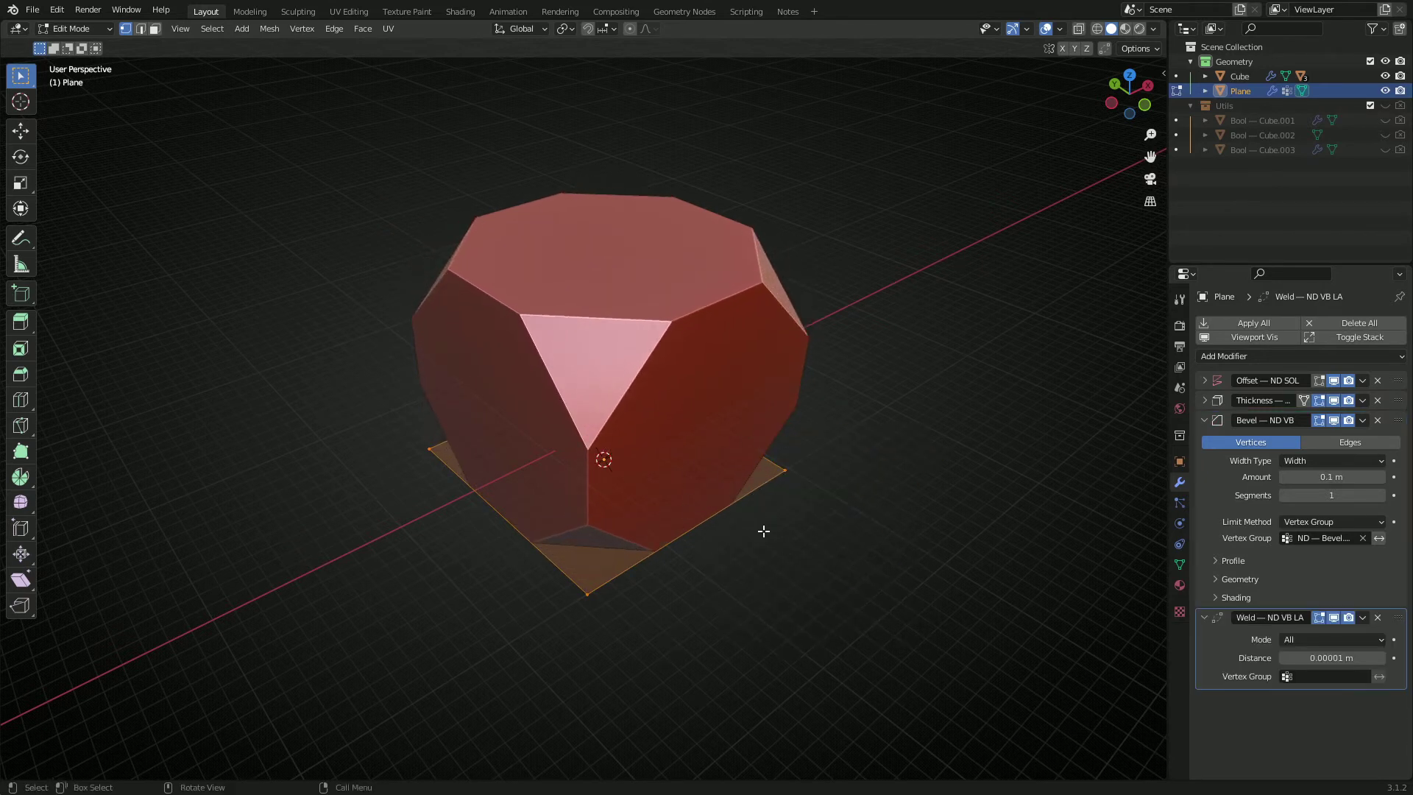
Return to Object Mode, deselect the box, and show the Notes changelog
middle_drag(764, 530, 702, 346)
key(Tab)
click(789, 537)
scroll(634, 582, down, 3)
click(779, 12)
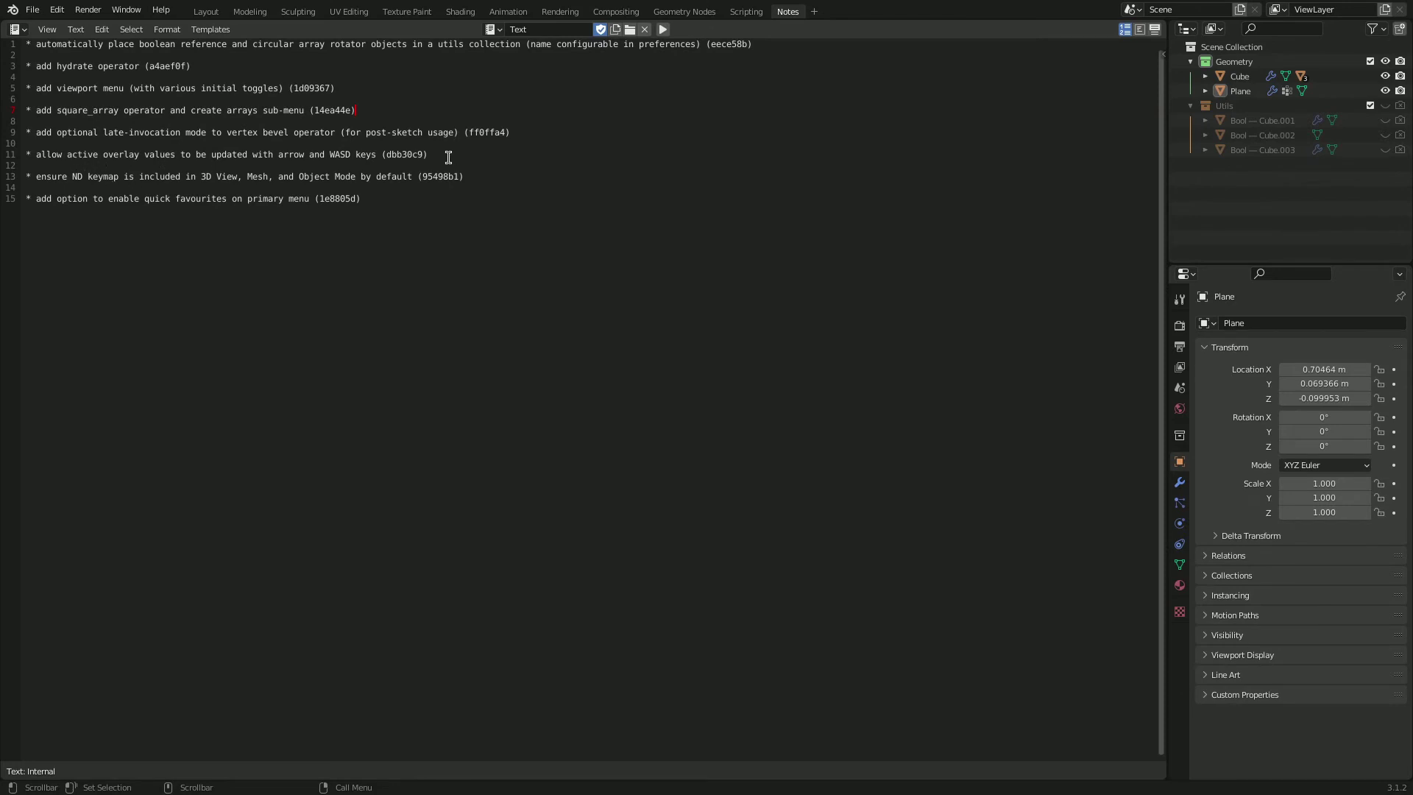
Back in Layout, select the old plane and delete it
click(206, 12)
middle_drag(633, 401, 658, 469)
click(748, 395)
key(x)
key(x)
click(725, 424)
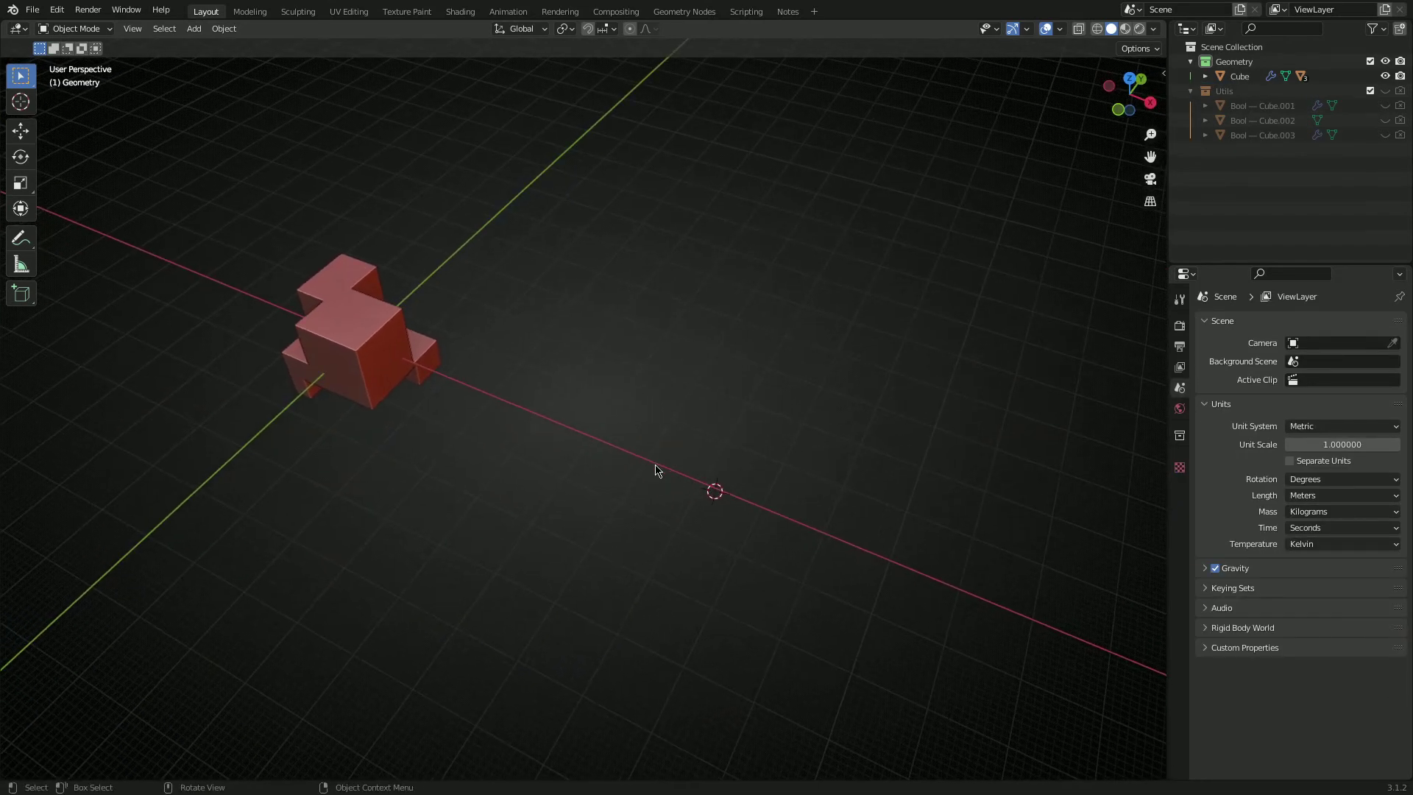
Add a new 0.2 m plane at the 3D cursor and start an ND Solidify at 0.02 m
key(shift+2)
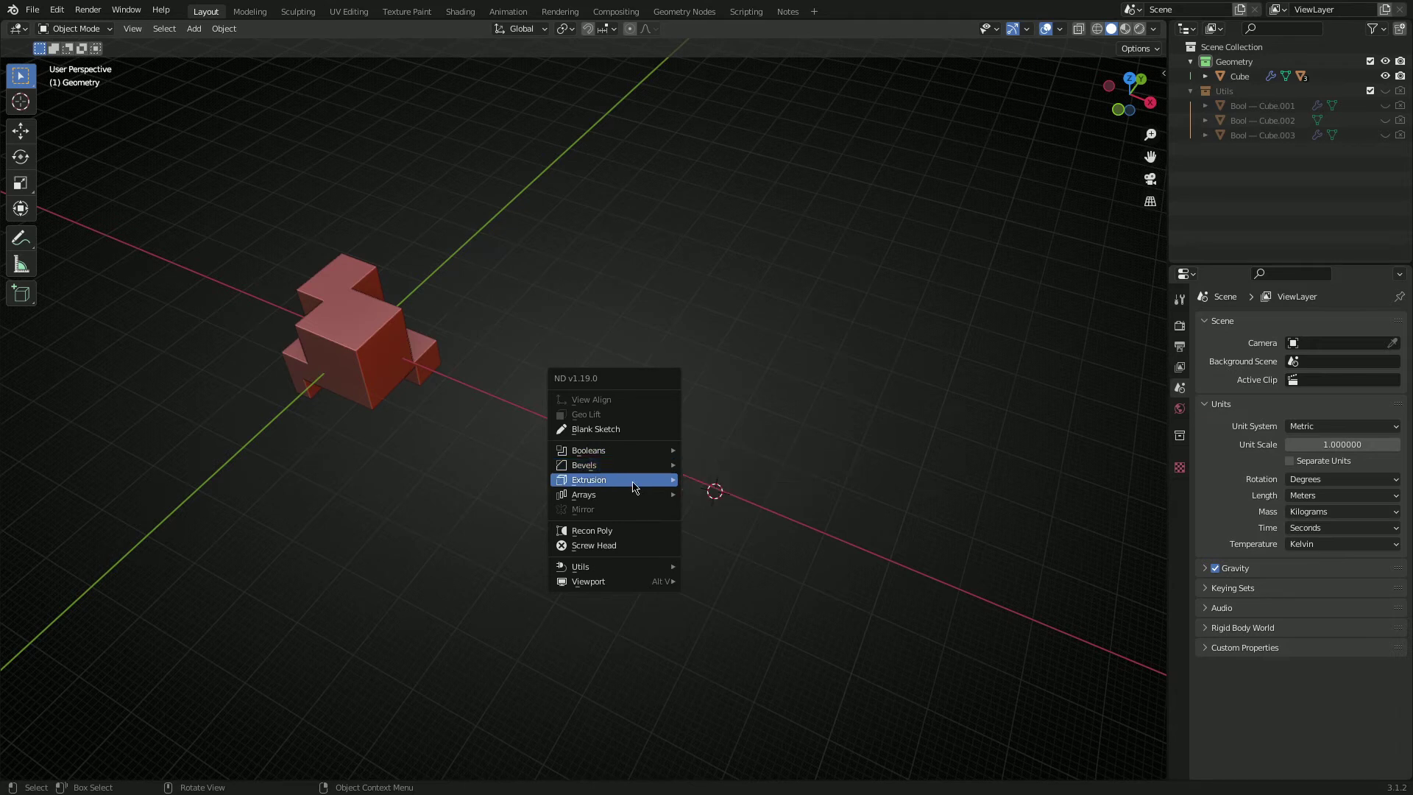
mouse_move(628, 479)
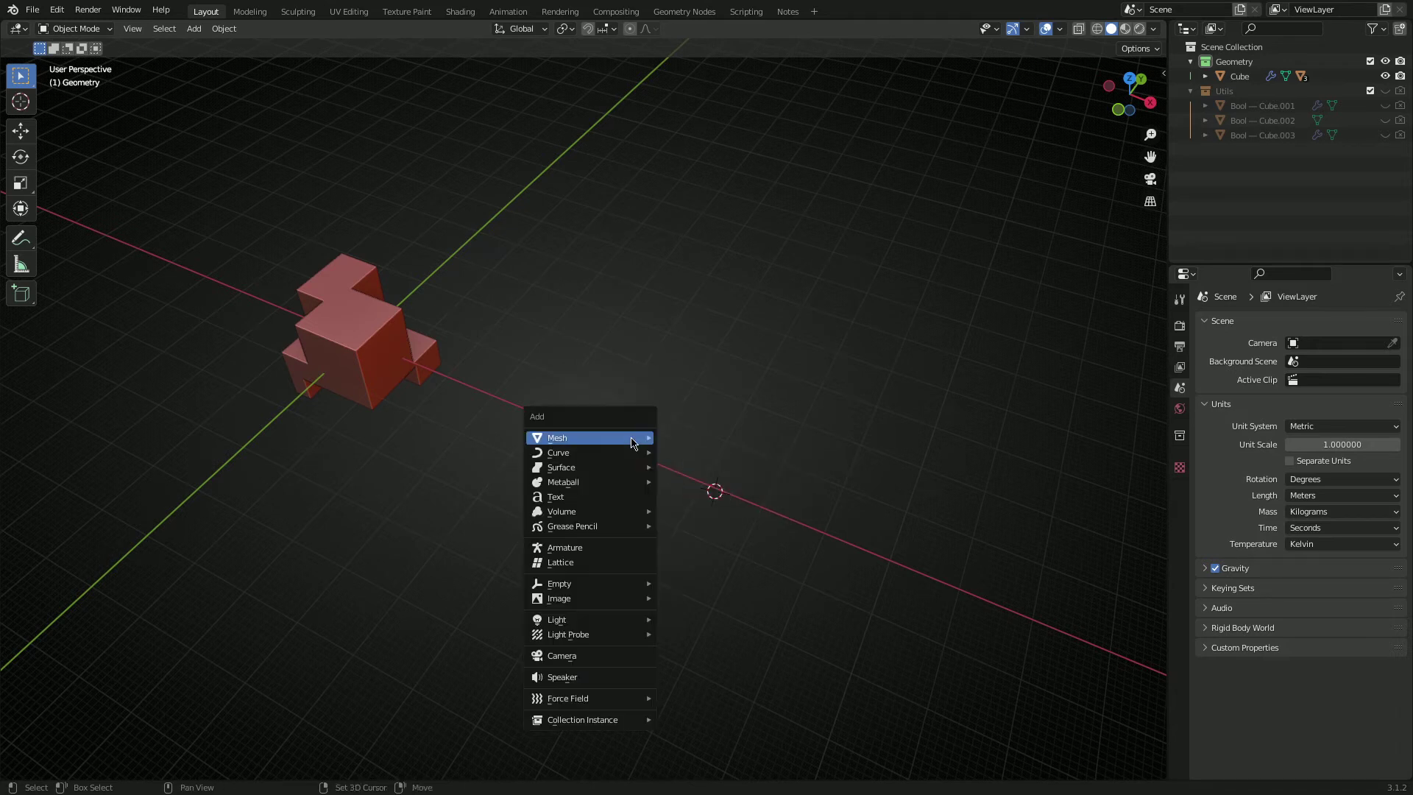
click(686, 440)
shift+middle_drag(799, 505, 670, 507)
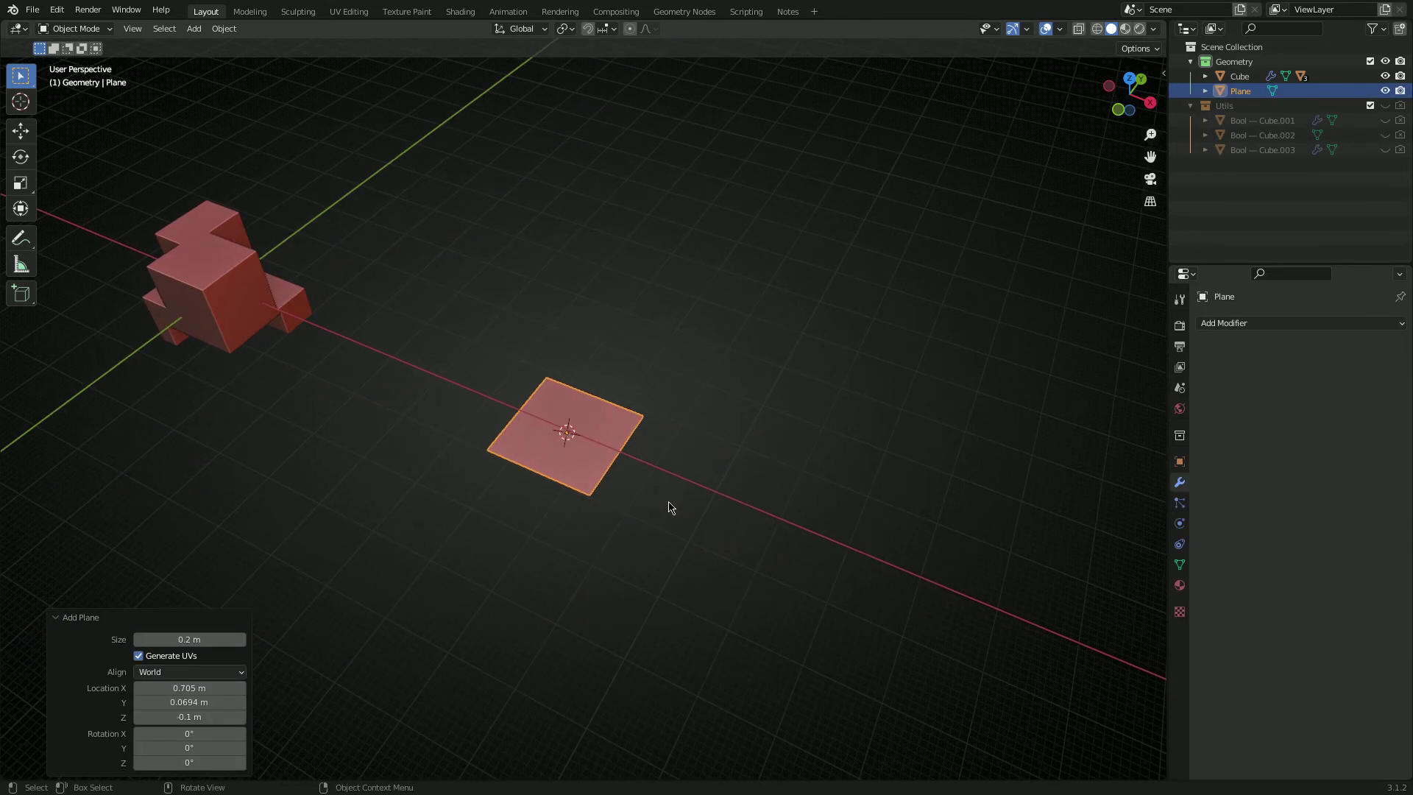
scroll(672, 486, up, 3)
key(ctrl+period)
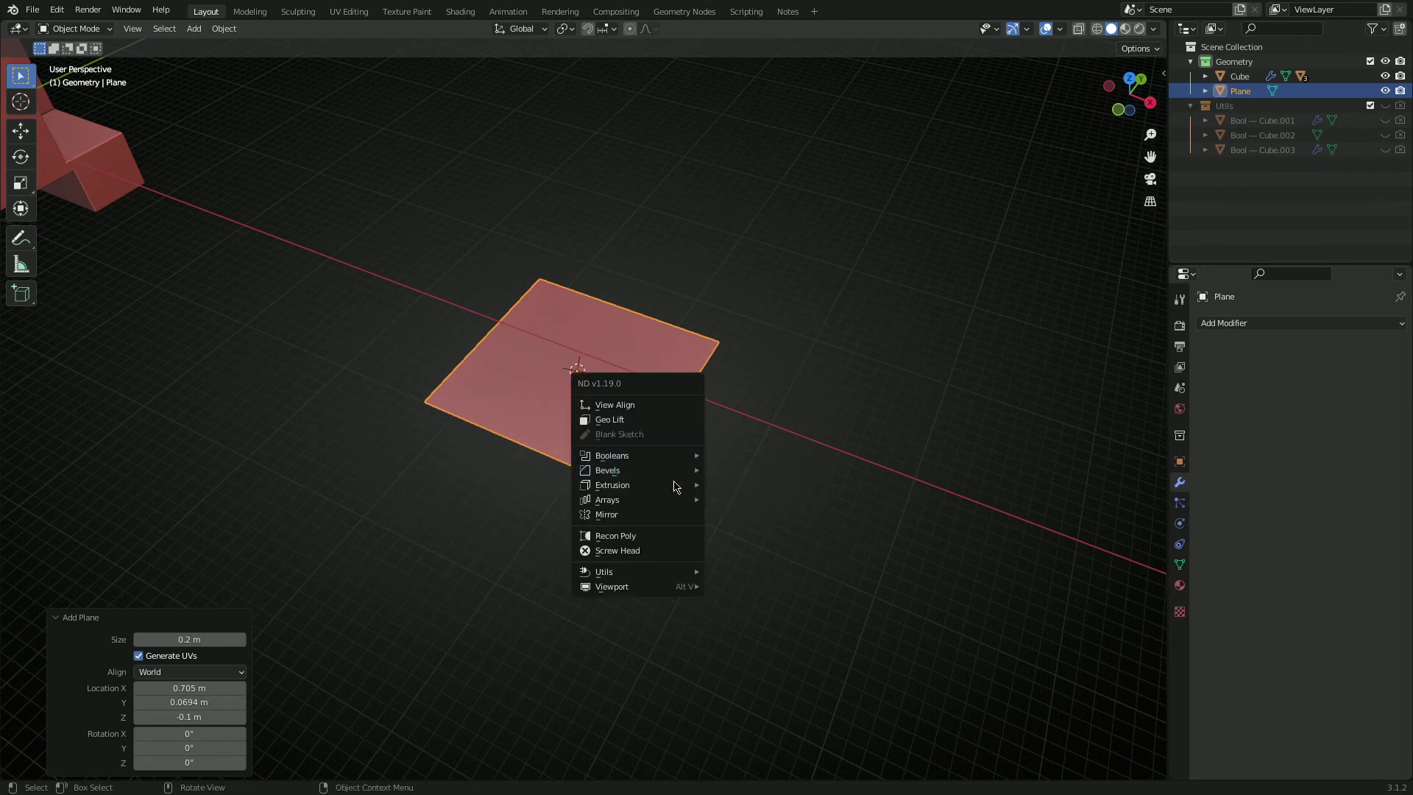
mouse_move(675, 485)
click(734, 484)
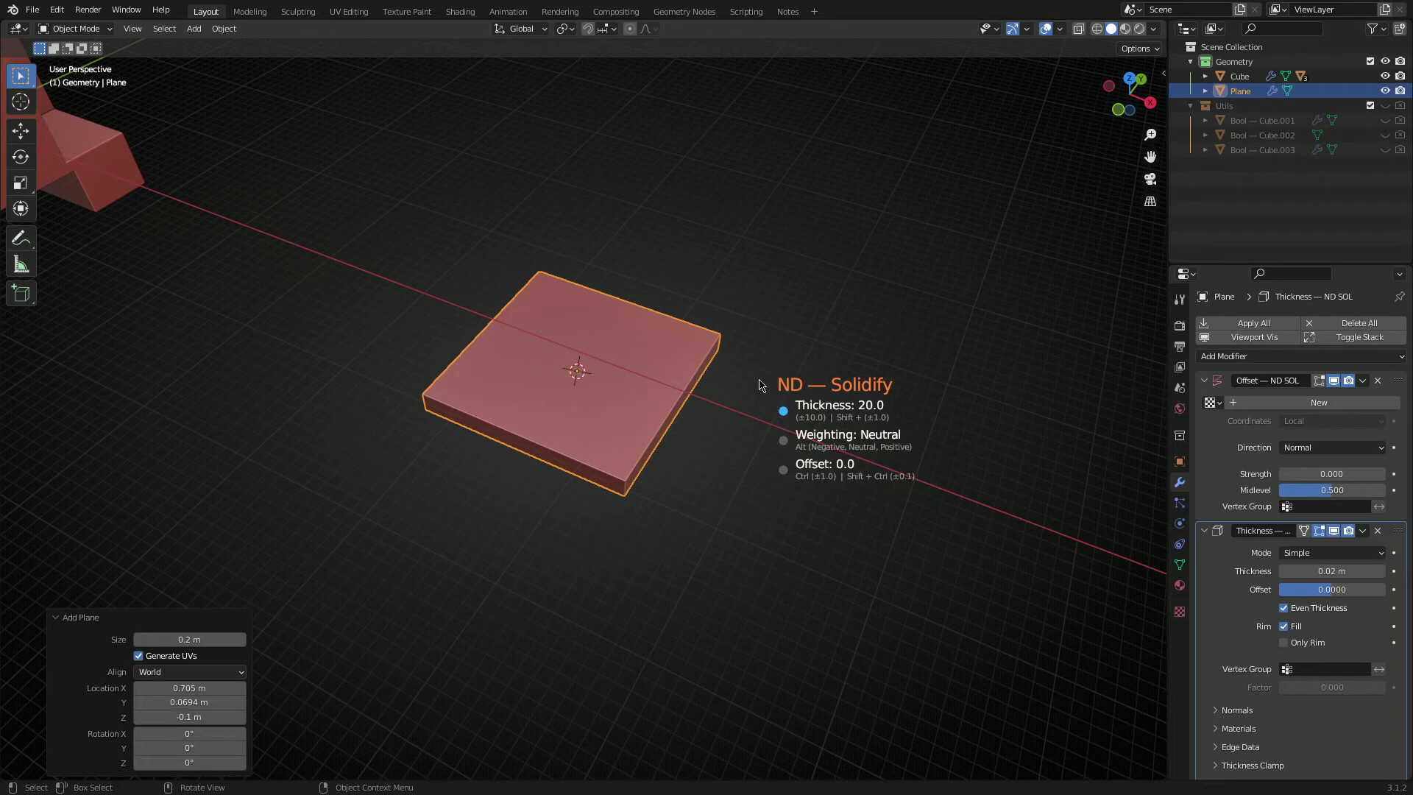
Raise and lower the ND Solidify thickness repeatedly, reaching about 0.11 m
scroll(761, 385, up, 20)
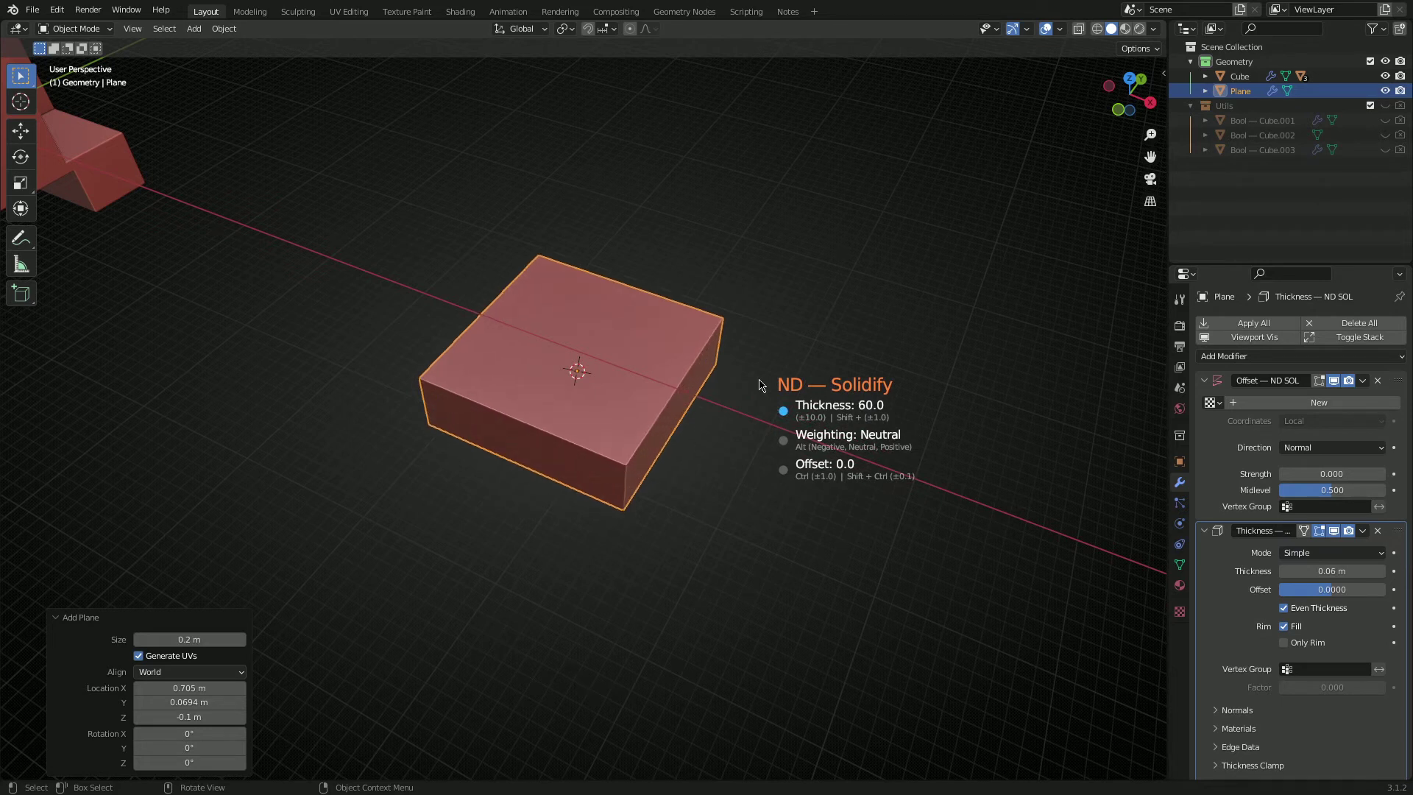
scroll(762, 385, down, 20)
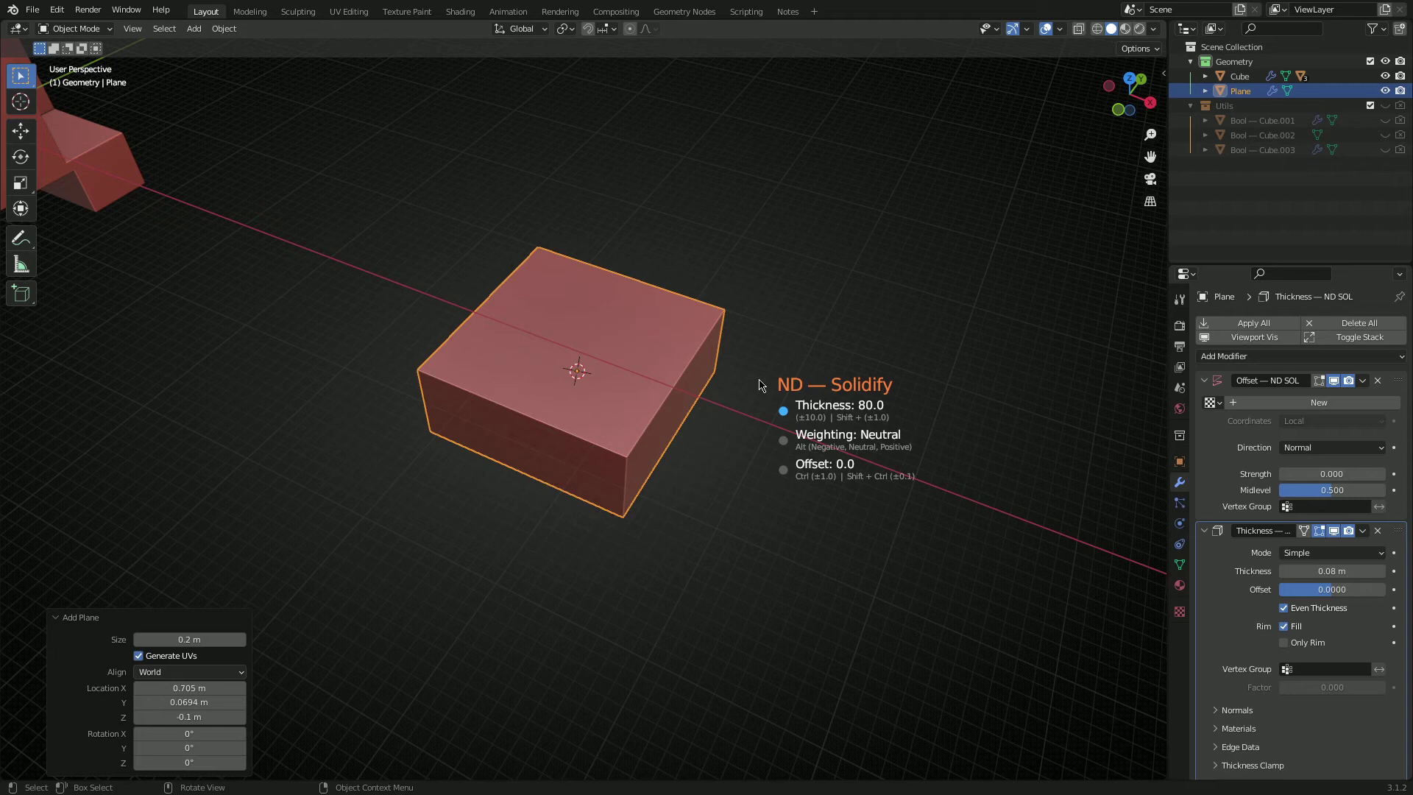
scroll(760, 385, up, 20)
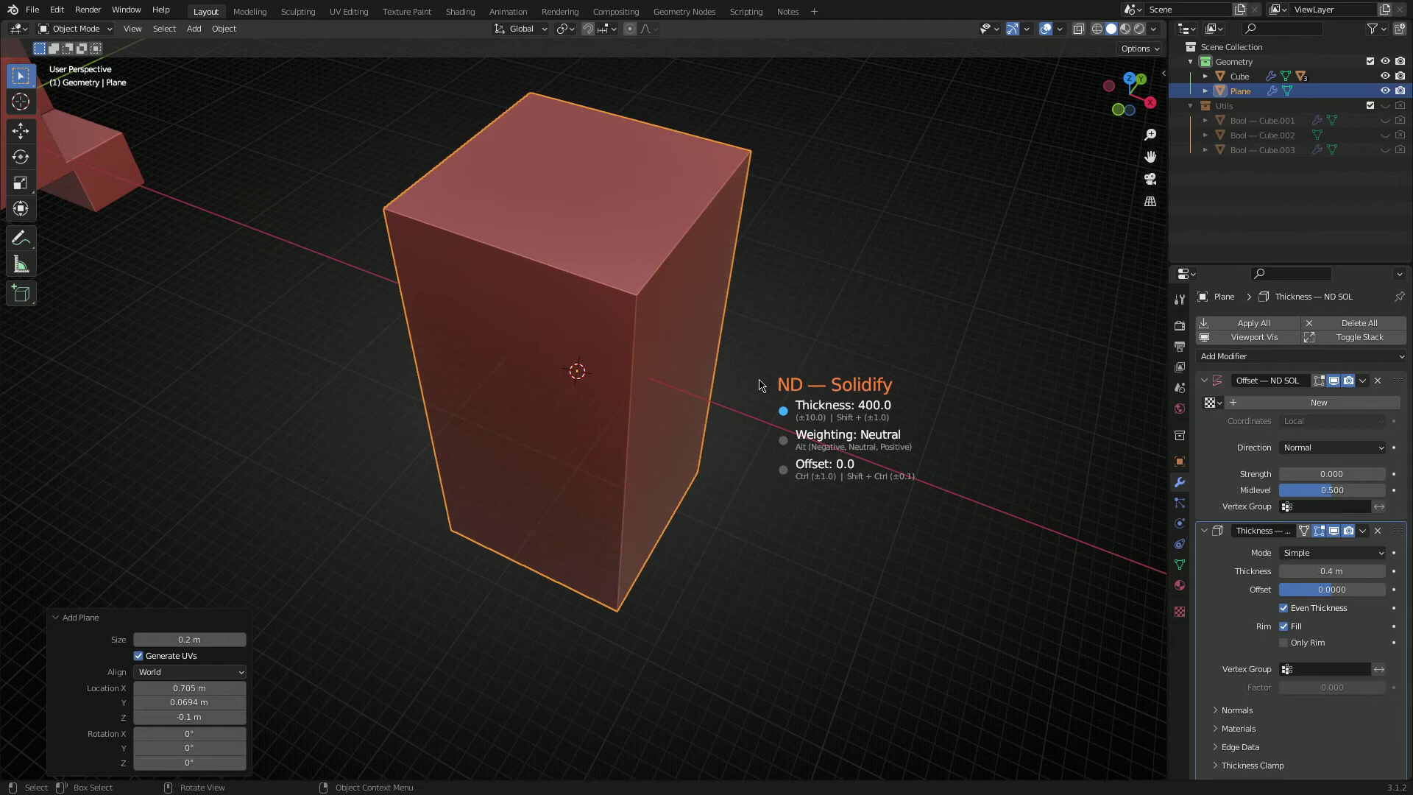
scroll(760, 385, down, 20)
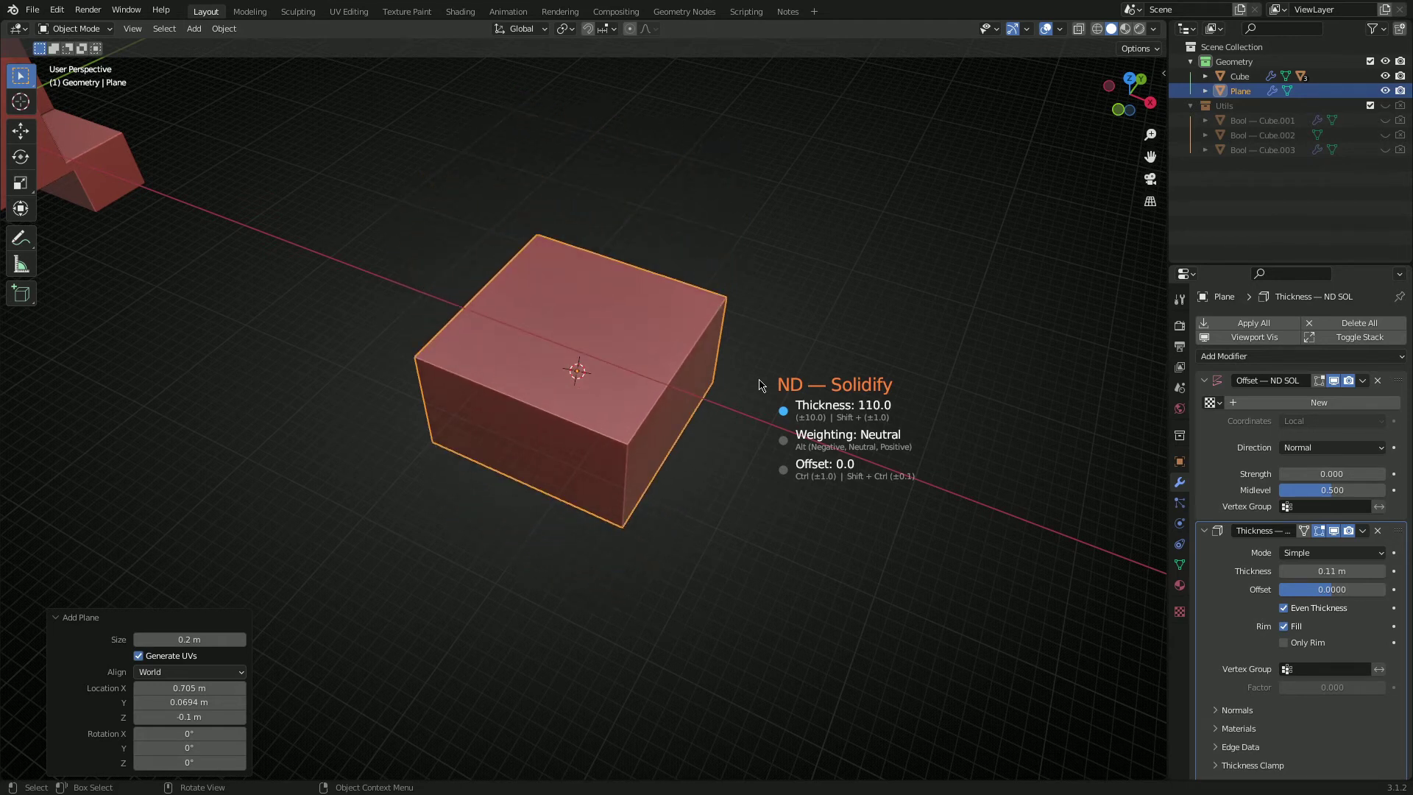
scroll(760, 385, up, 17)
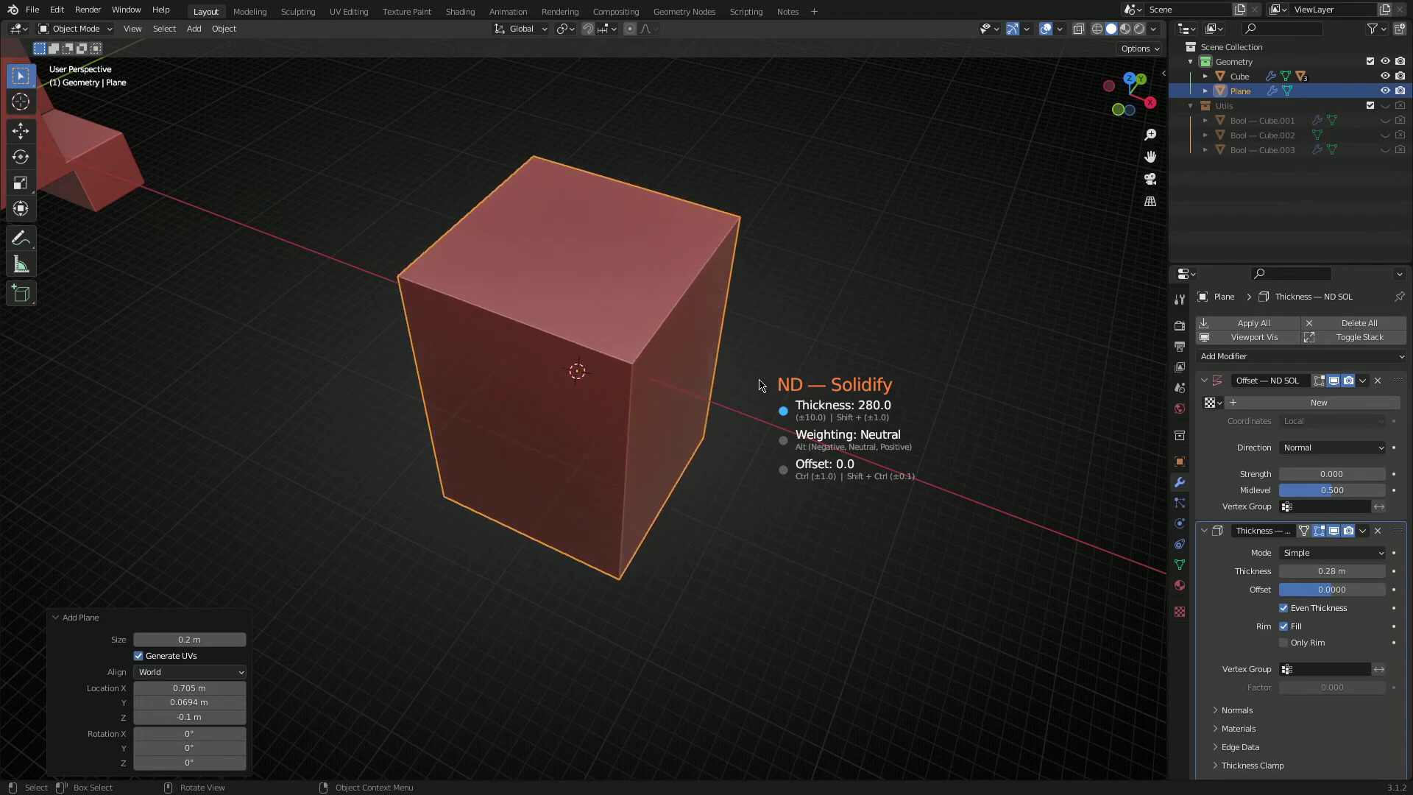
scroll(760, 385, down, 18)
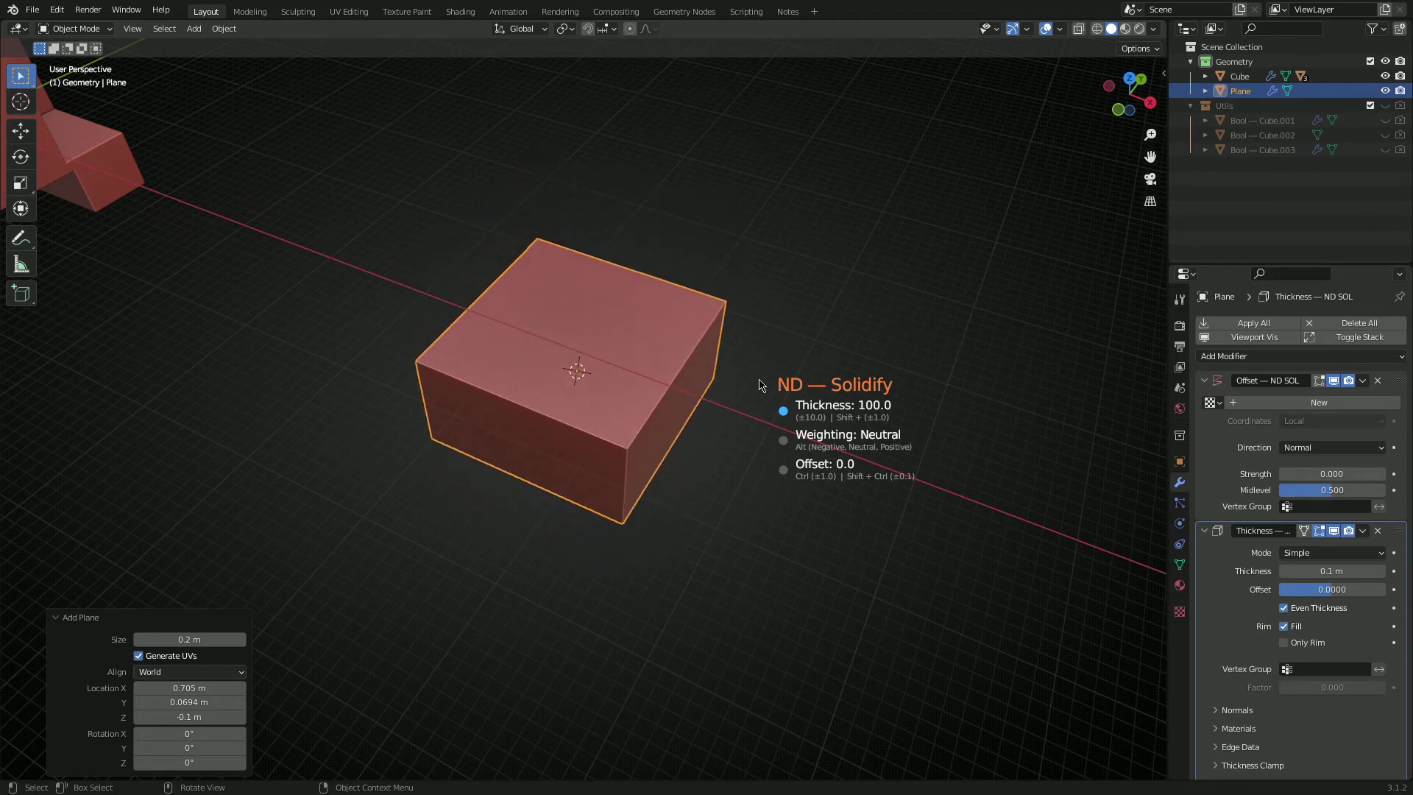
scroll(760, 385, up, 19)
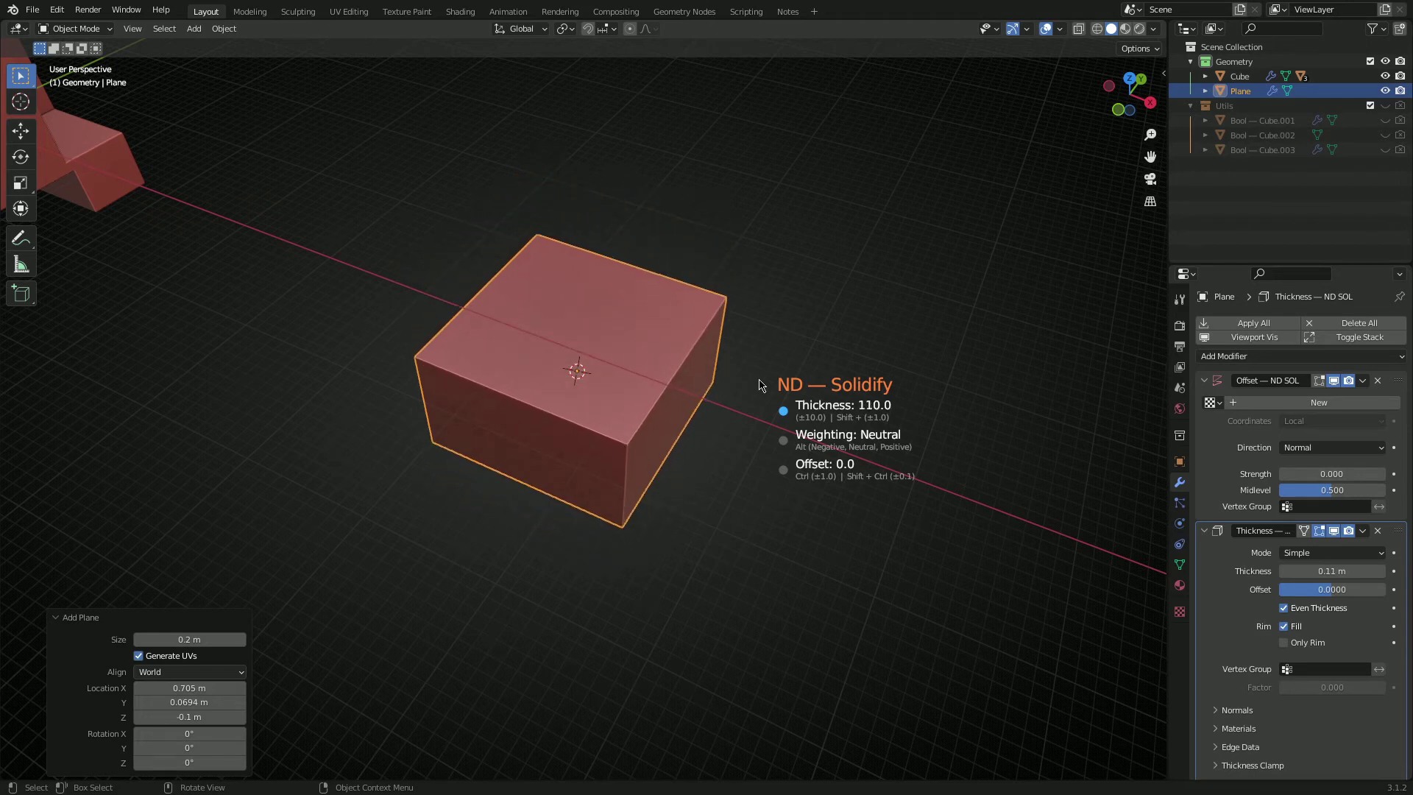
scroll(760, 385, down, 19)
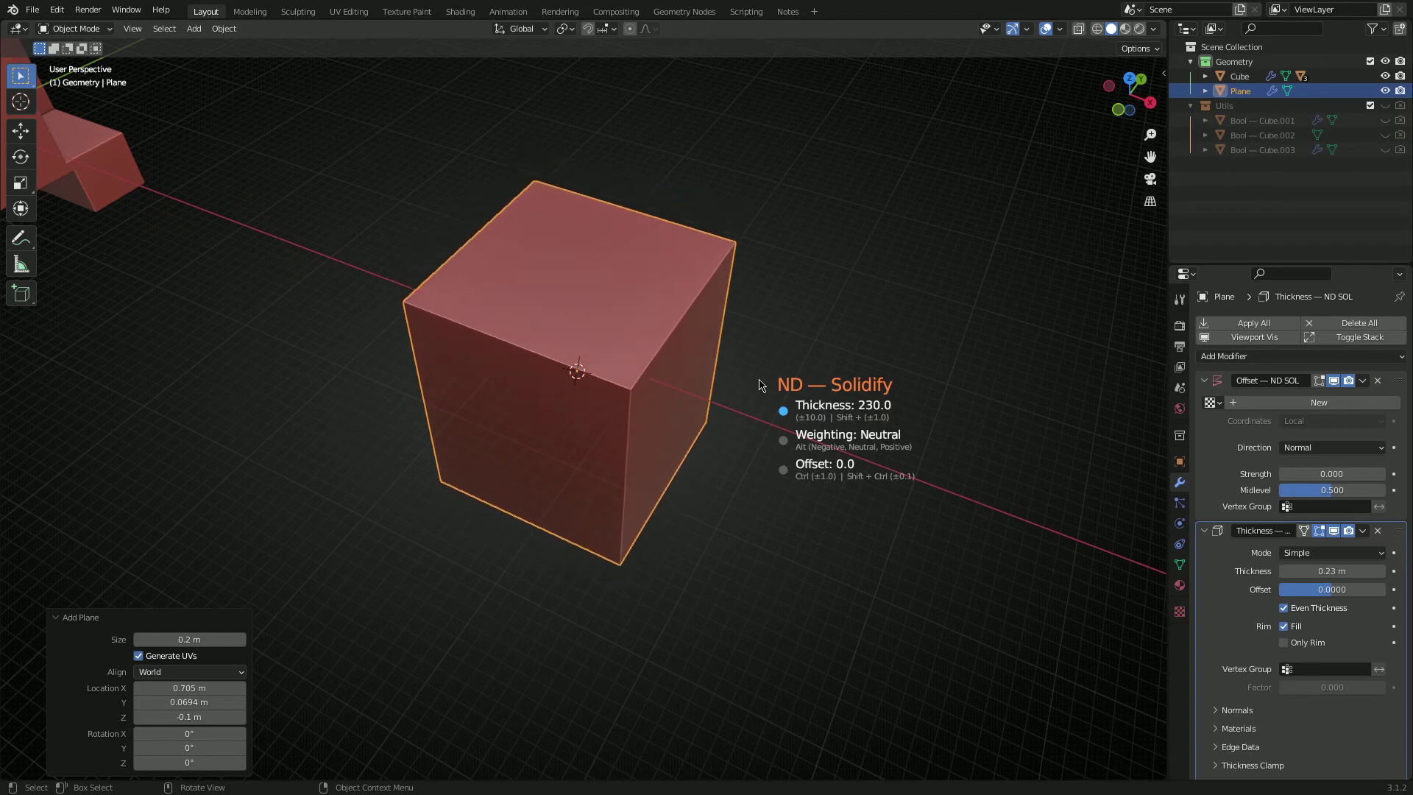
scroll(760, 385, up, 13)
scroll(761, 385, up, 1)
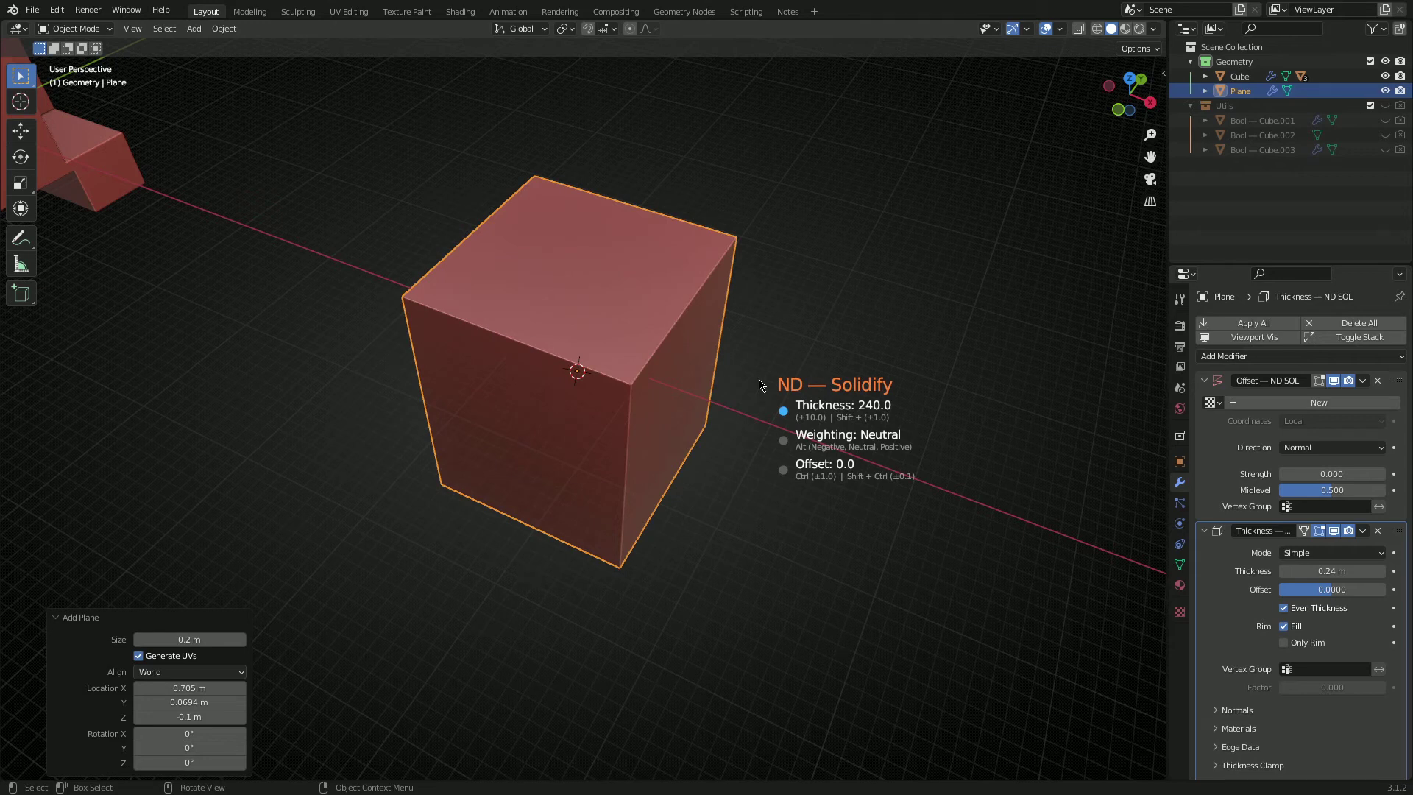
scroll(760, 385, down, 13)
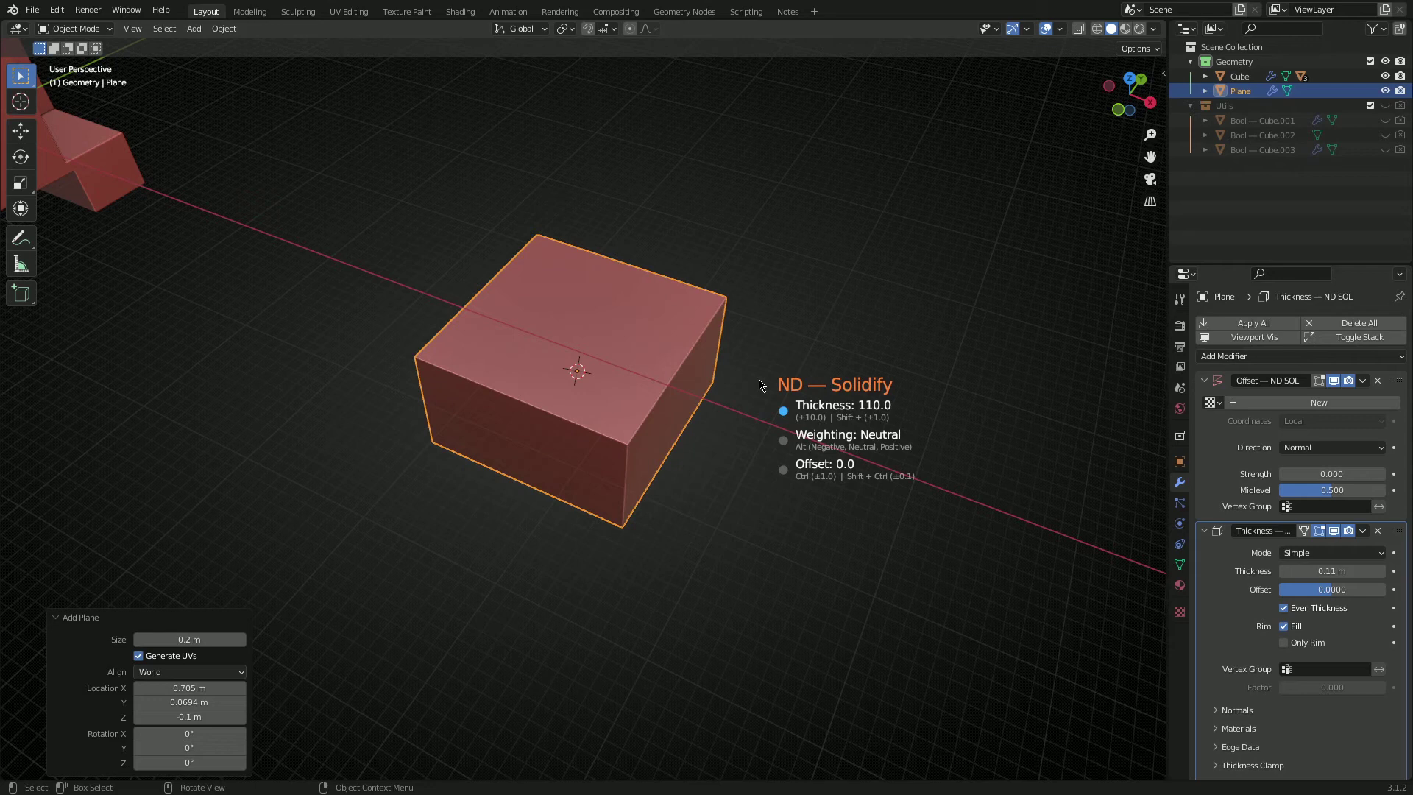
Cancel the solidify and delete the resulting flat plane
key(Escape)
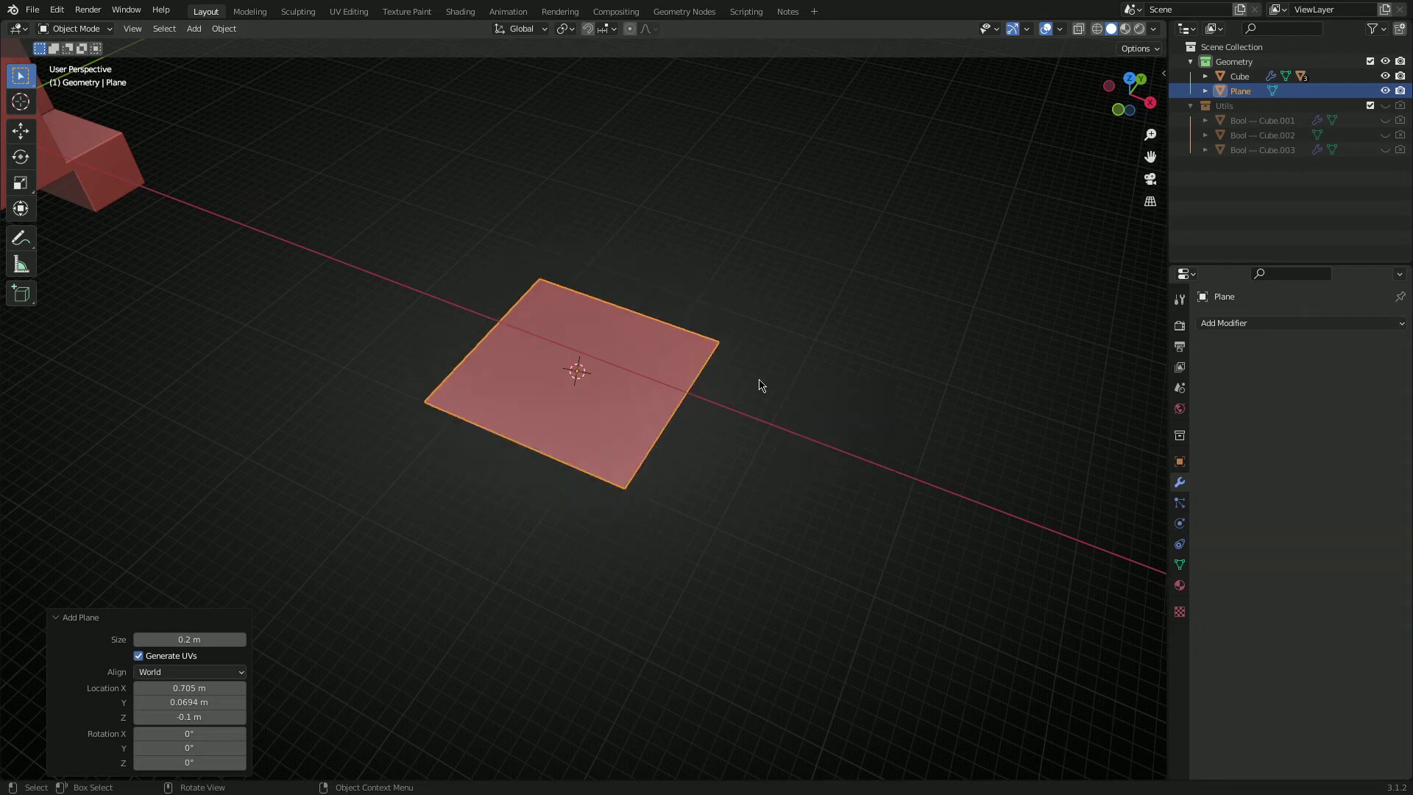
middle_drag(666, 360, 594, 136)
key(x)
click(554, 409)
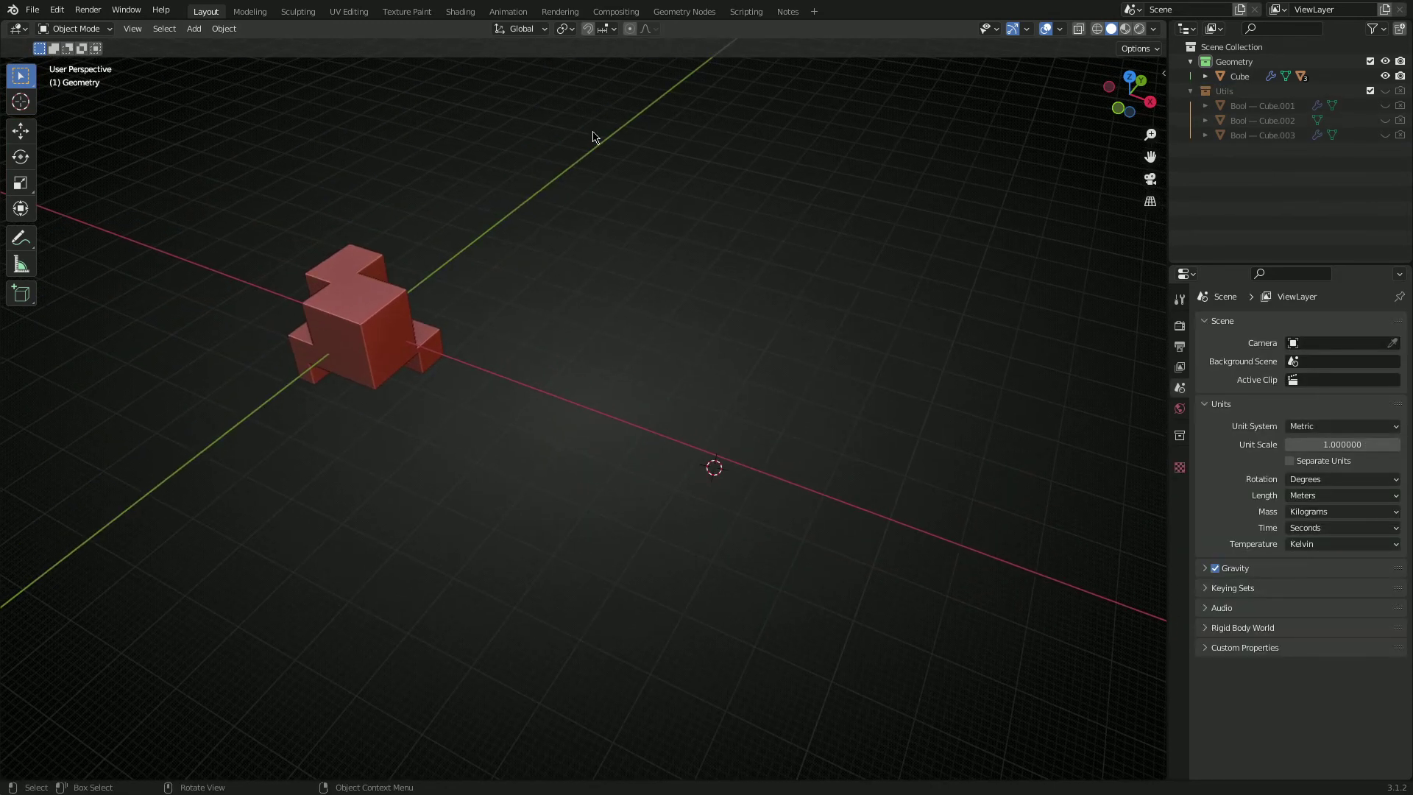
Glance at the changelog Notes, then return to Layout and orbit around the cube
click(788, 11)
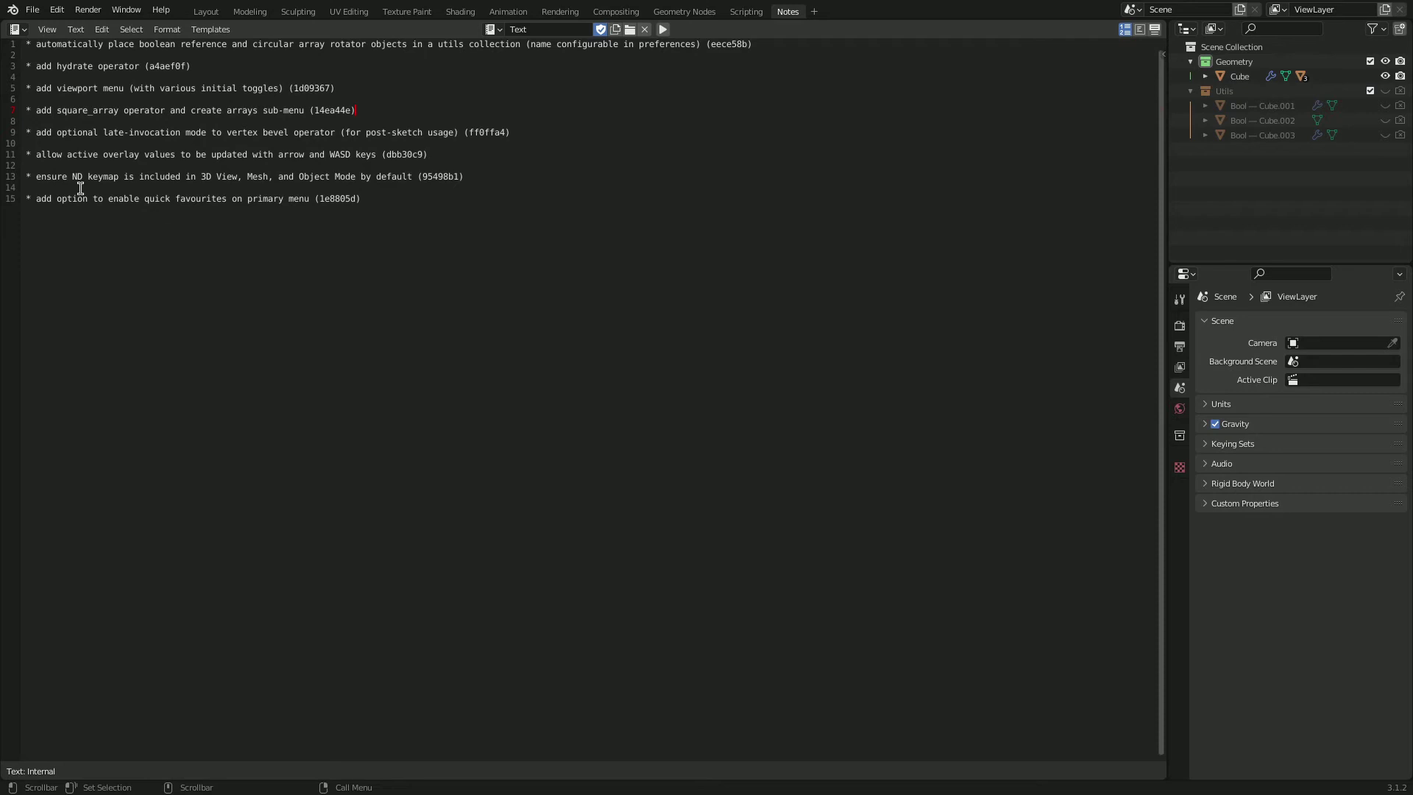
click(206, 11)
middle_drag(180, 130, 263, 163)
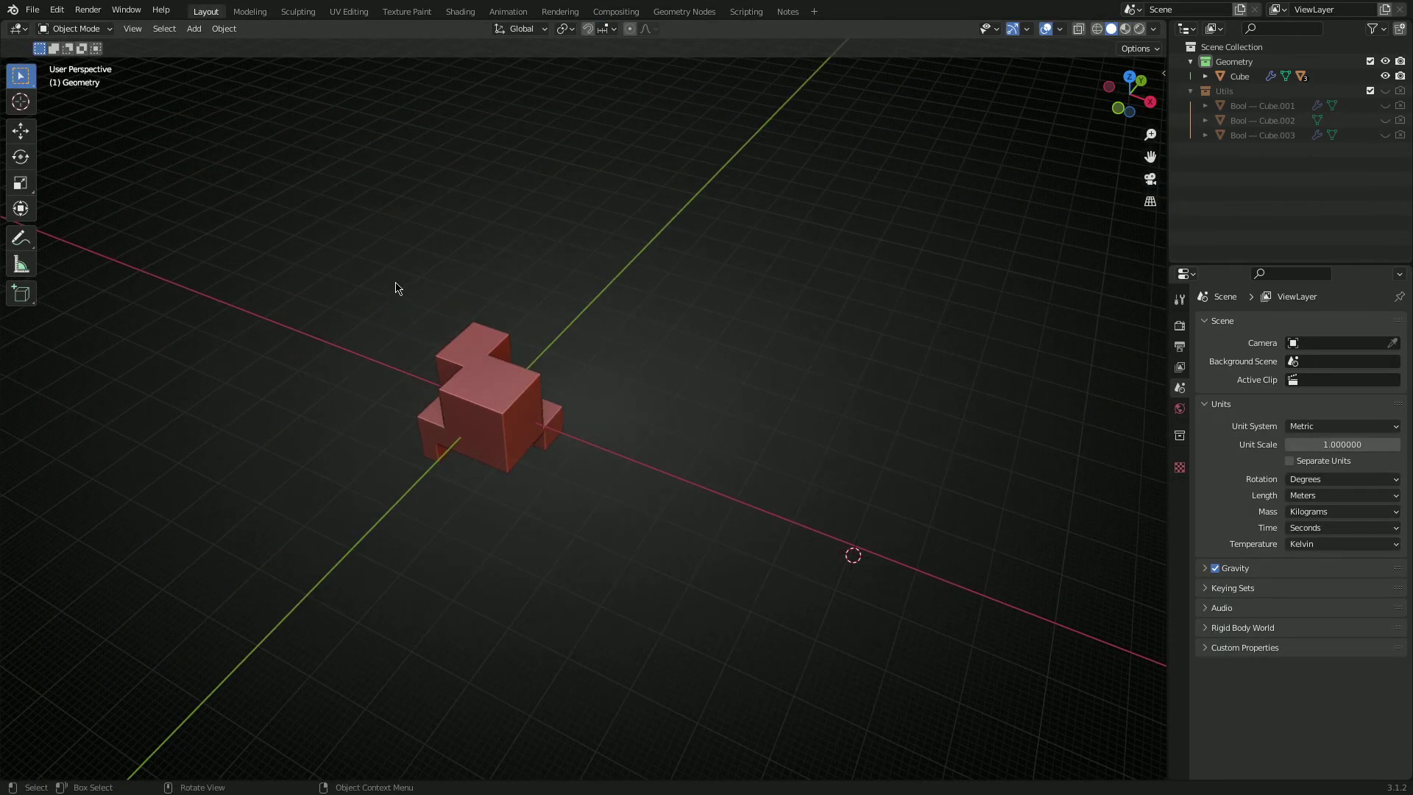
Search the Preferences keymap by key binding for 'shift 2', then close Preferences and select the cube
click(56, 11)
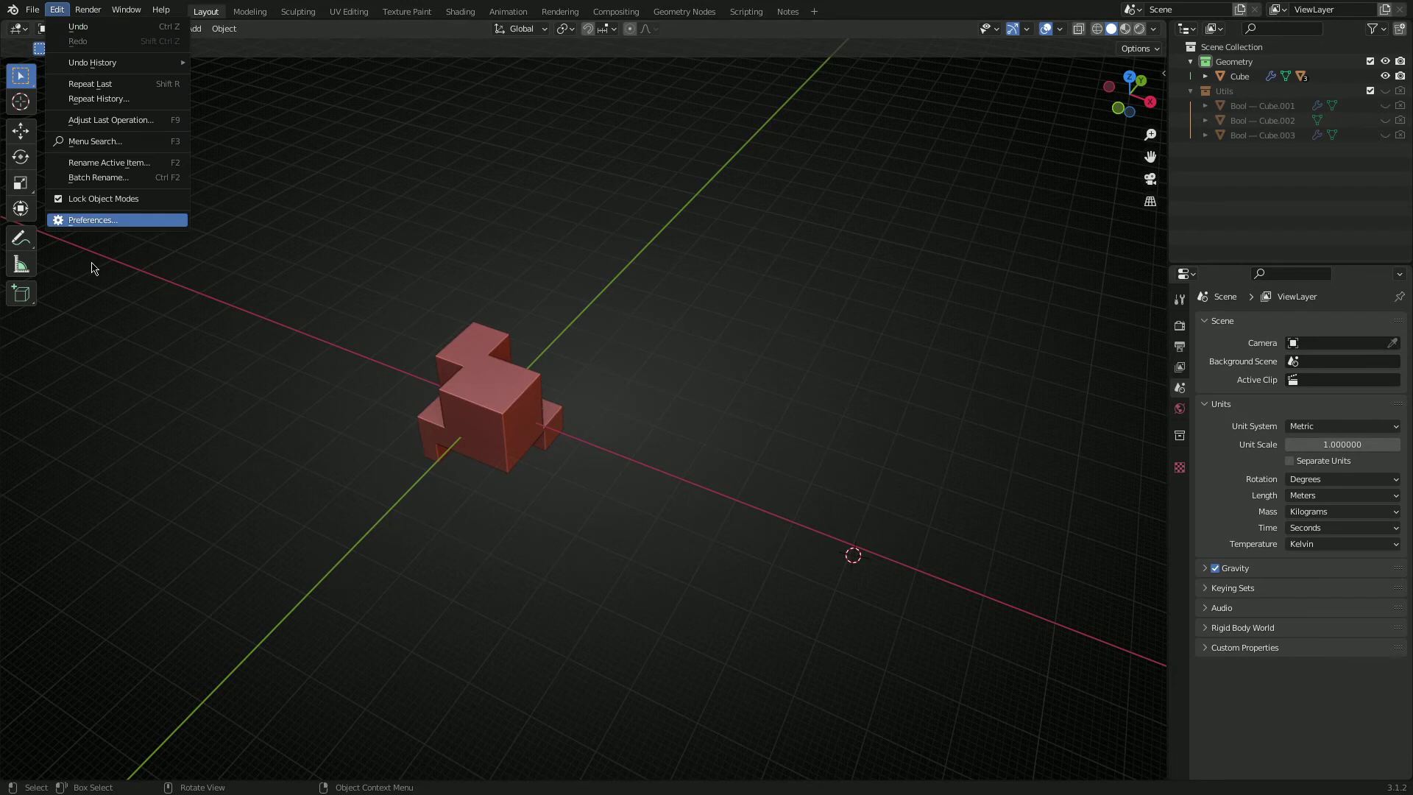
click(93, 220)
drag(275, 17, 602, 161)
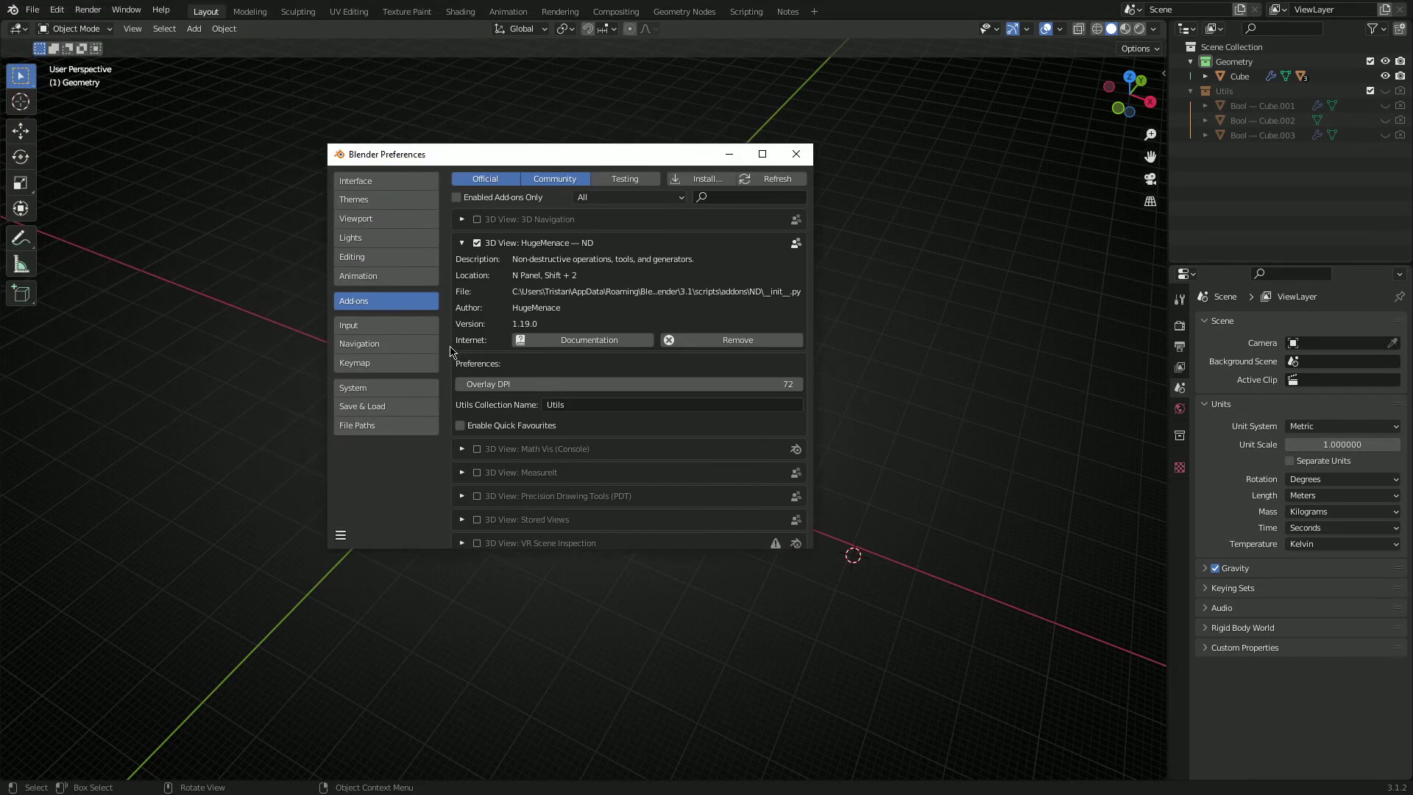
click(427, 363)
click(557, 198)
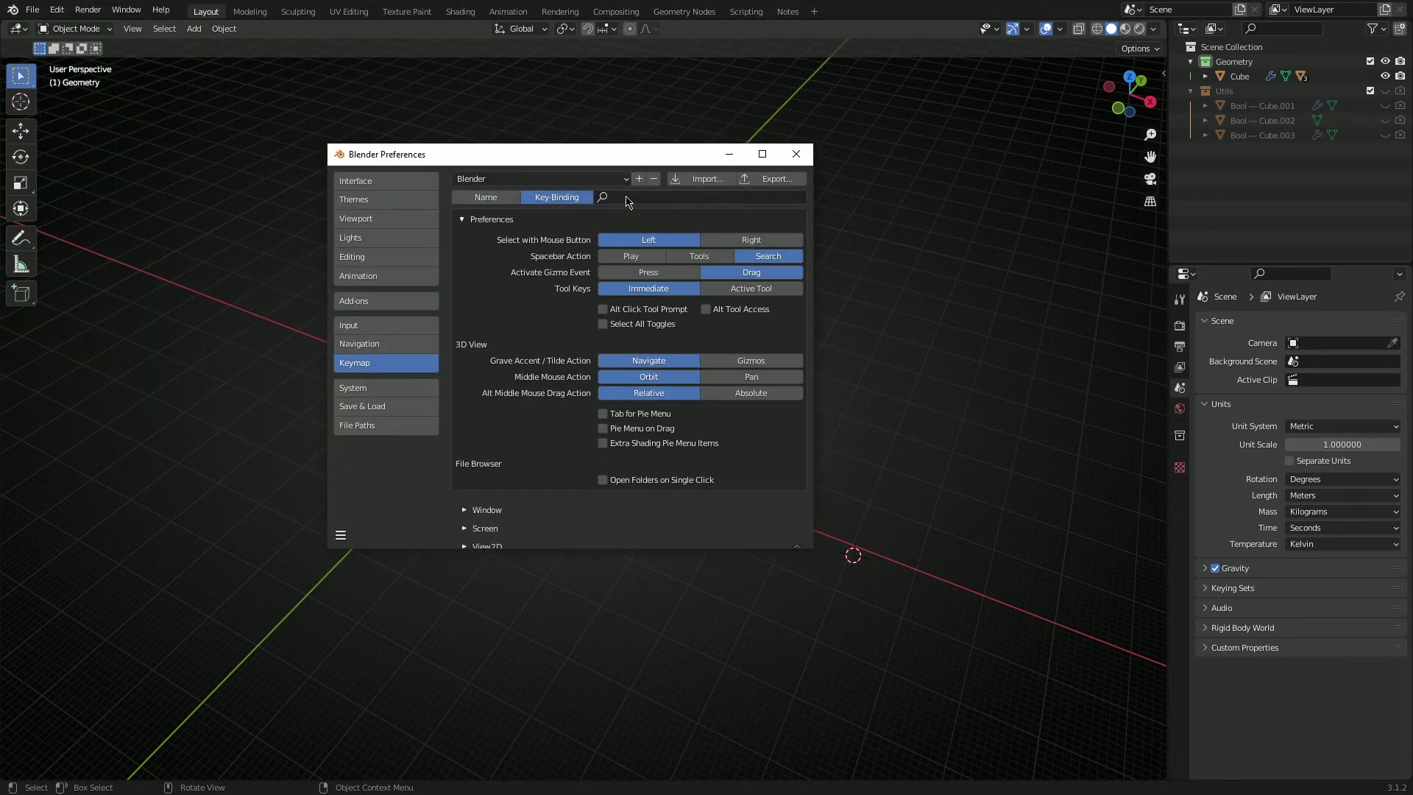
click(625, 197)
text(shift 2)
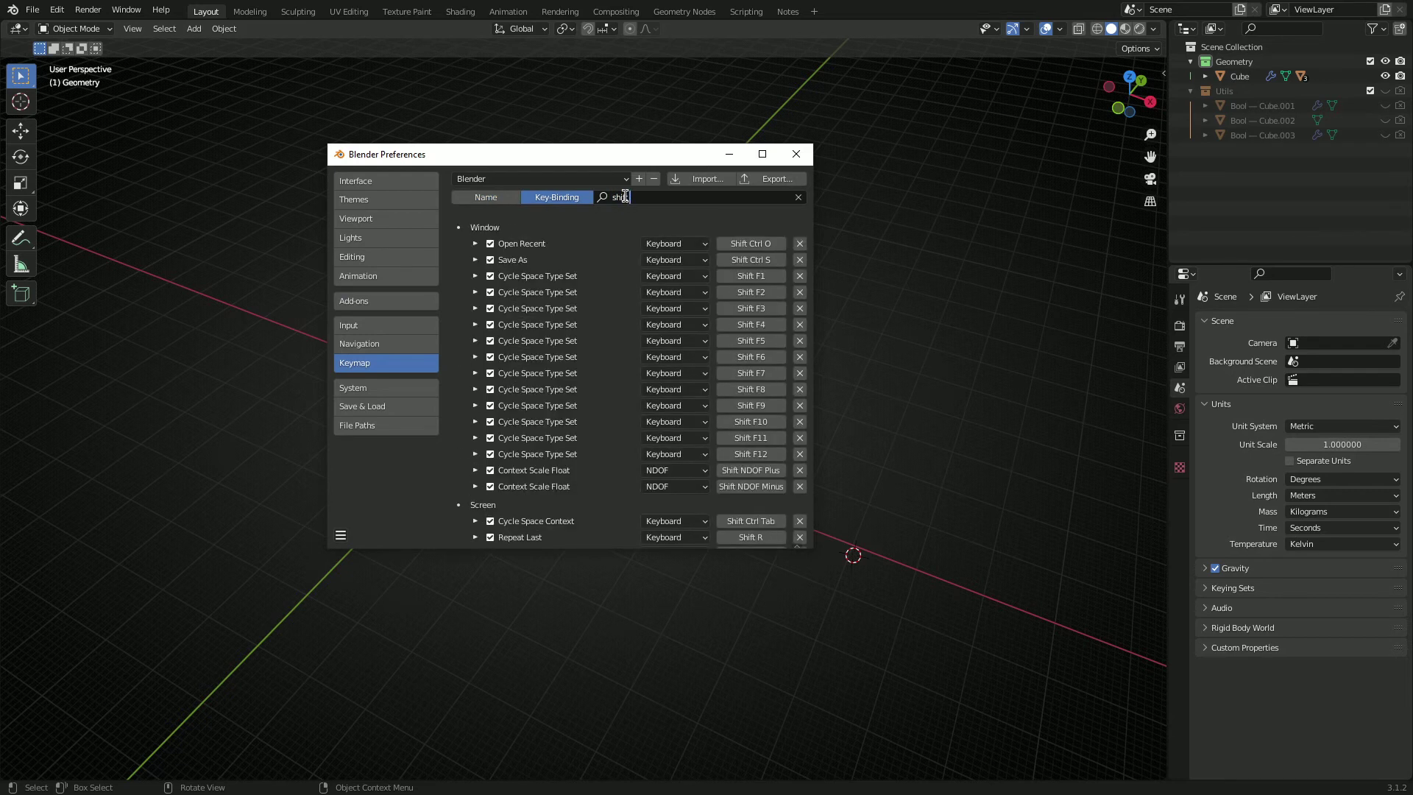
key(Return)
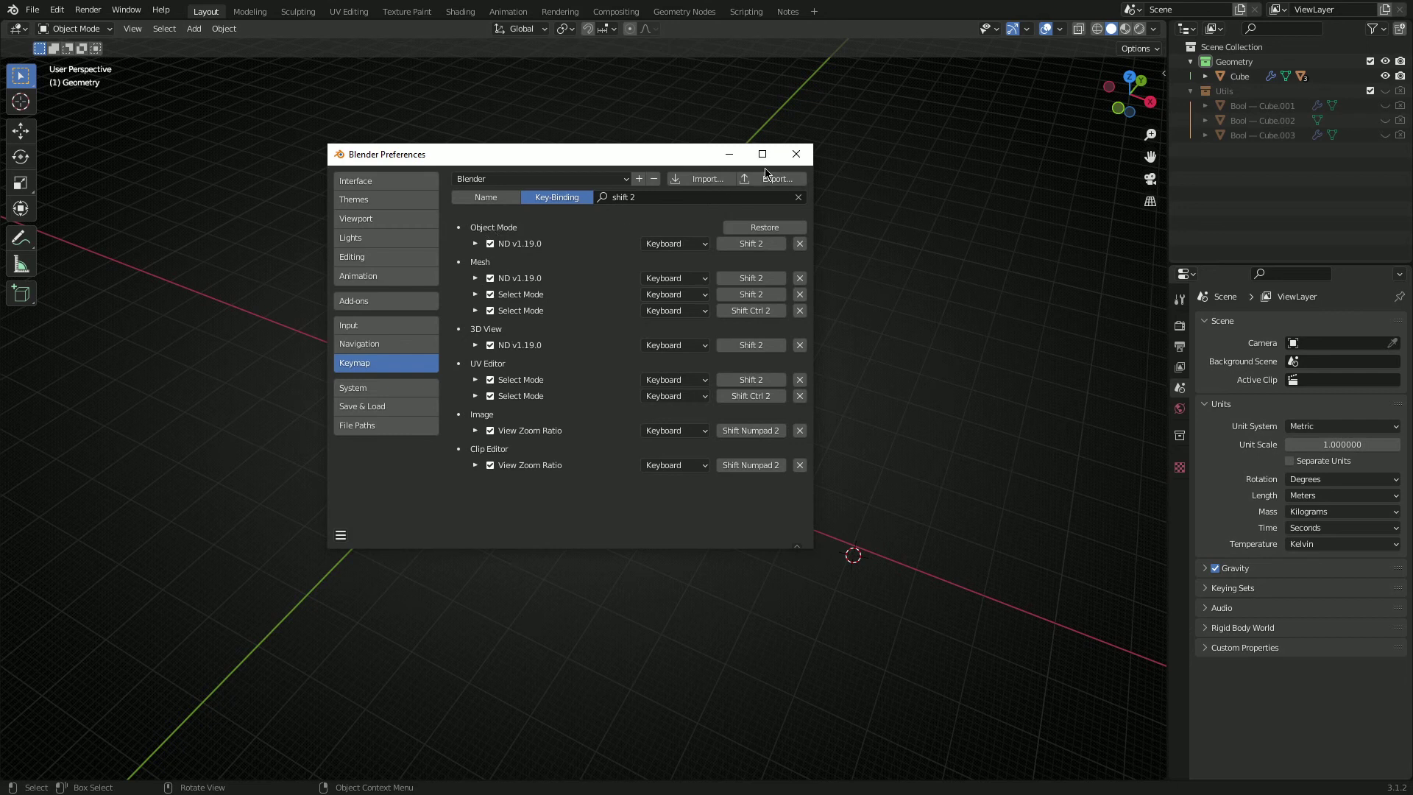
click(797, 154)
click(550, 397)
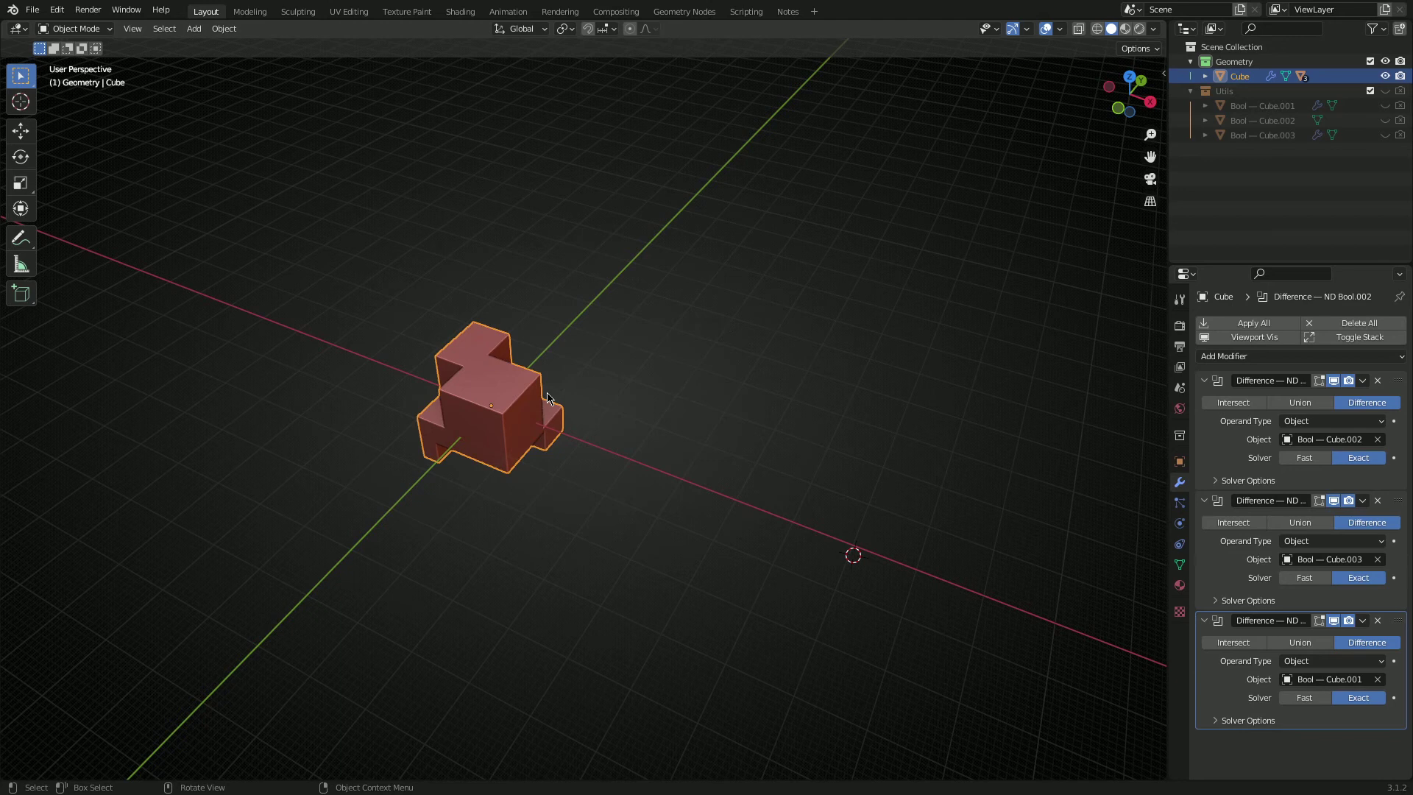
Open the ND menu with Shift 2 to browse its Booleans, then dismiss it and deselect the cube
key(shift+2)
mouse_move(572, 345)
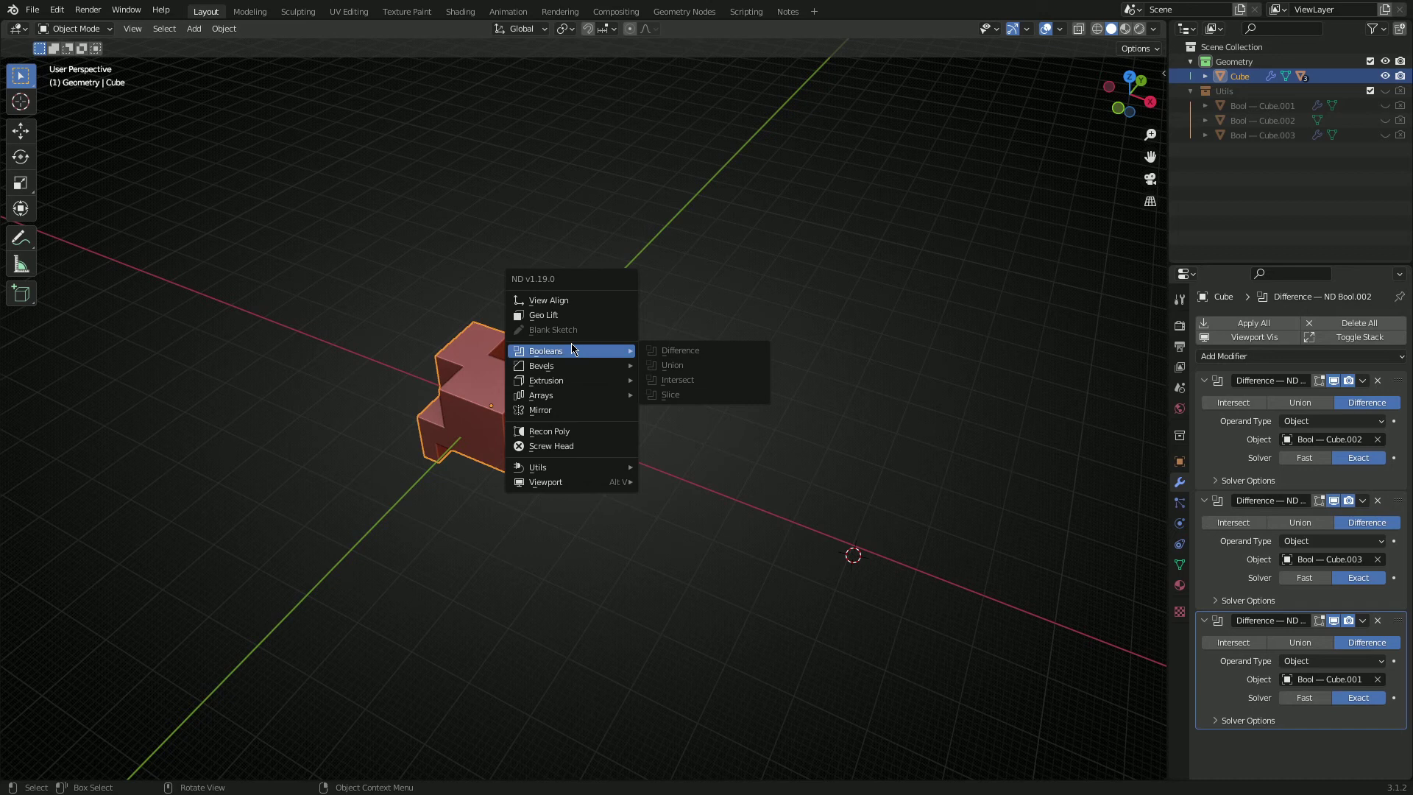
click(751, 262)
View the changelog Notes, then return to Layout and pan slightly right
click(787, 11)
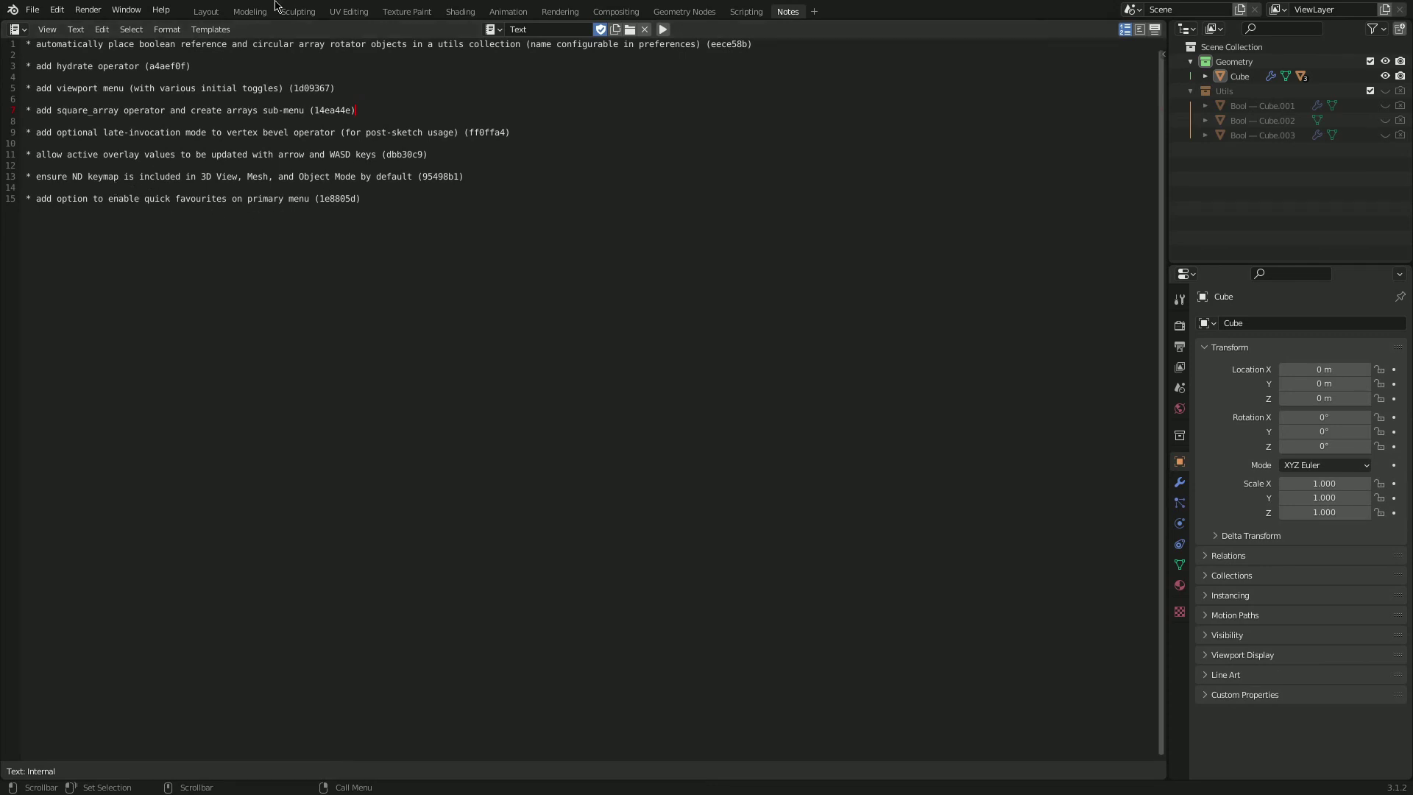
click(206, 11)
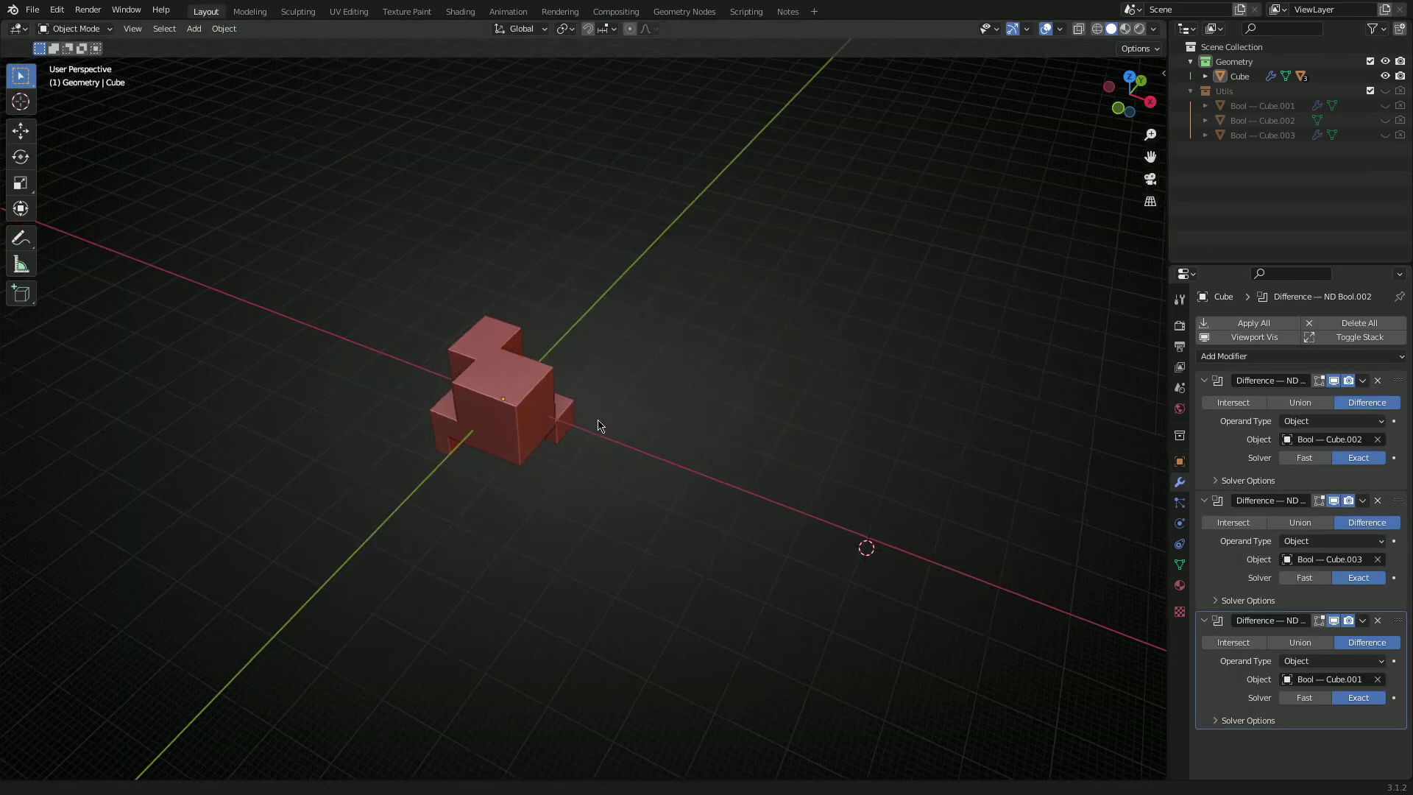
shift+middle_drag(598, 425, 631, 420)
Rebind ND's Object Mode shortcut from Shift 2 to Alt+2 in the keymap preferences
click(64, 11)
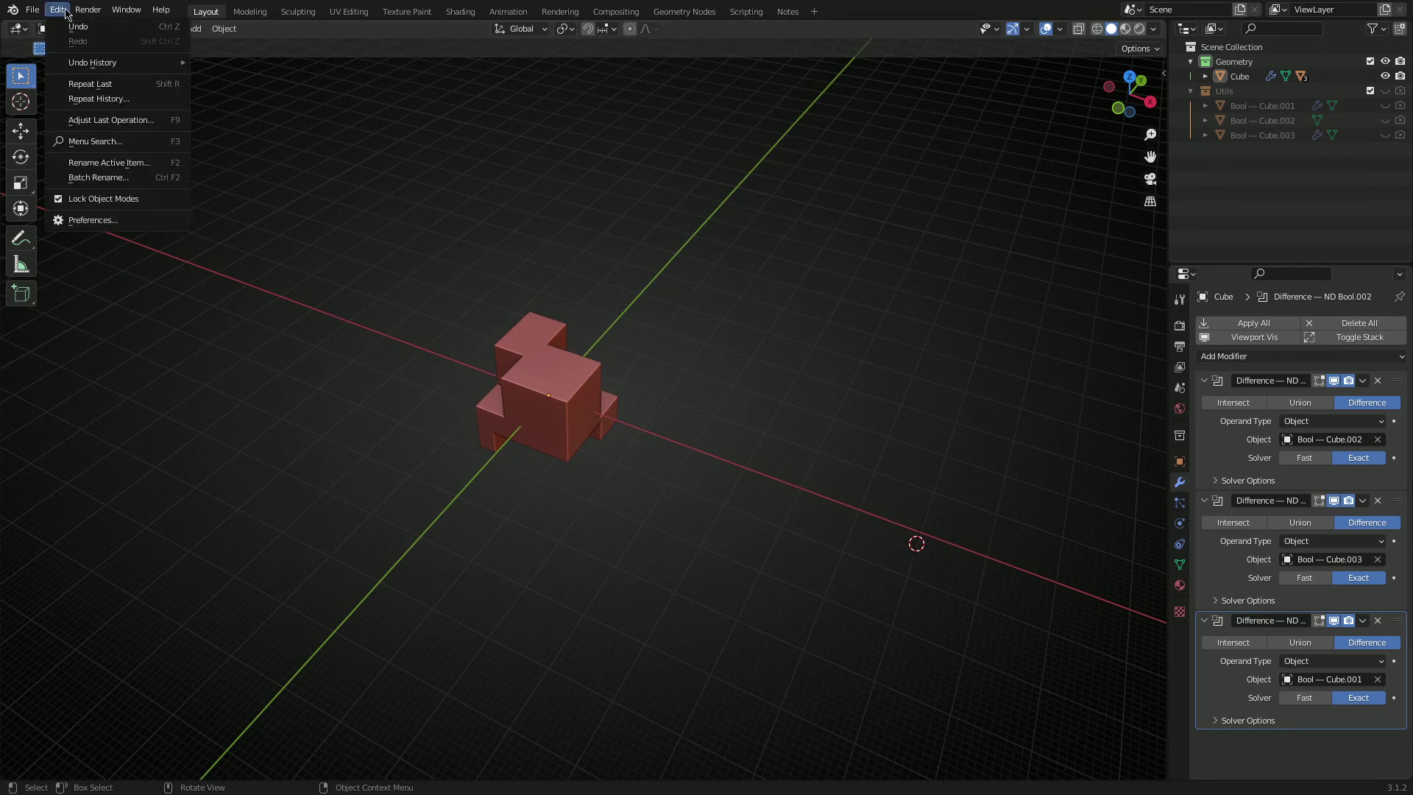
click(88, 220)
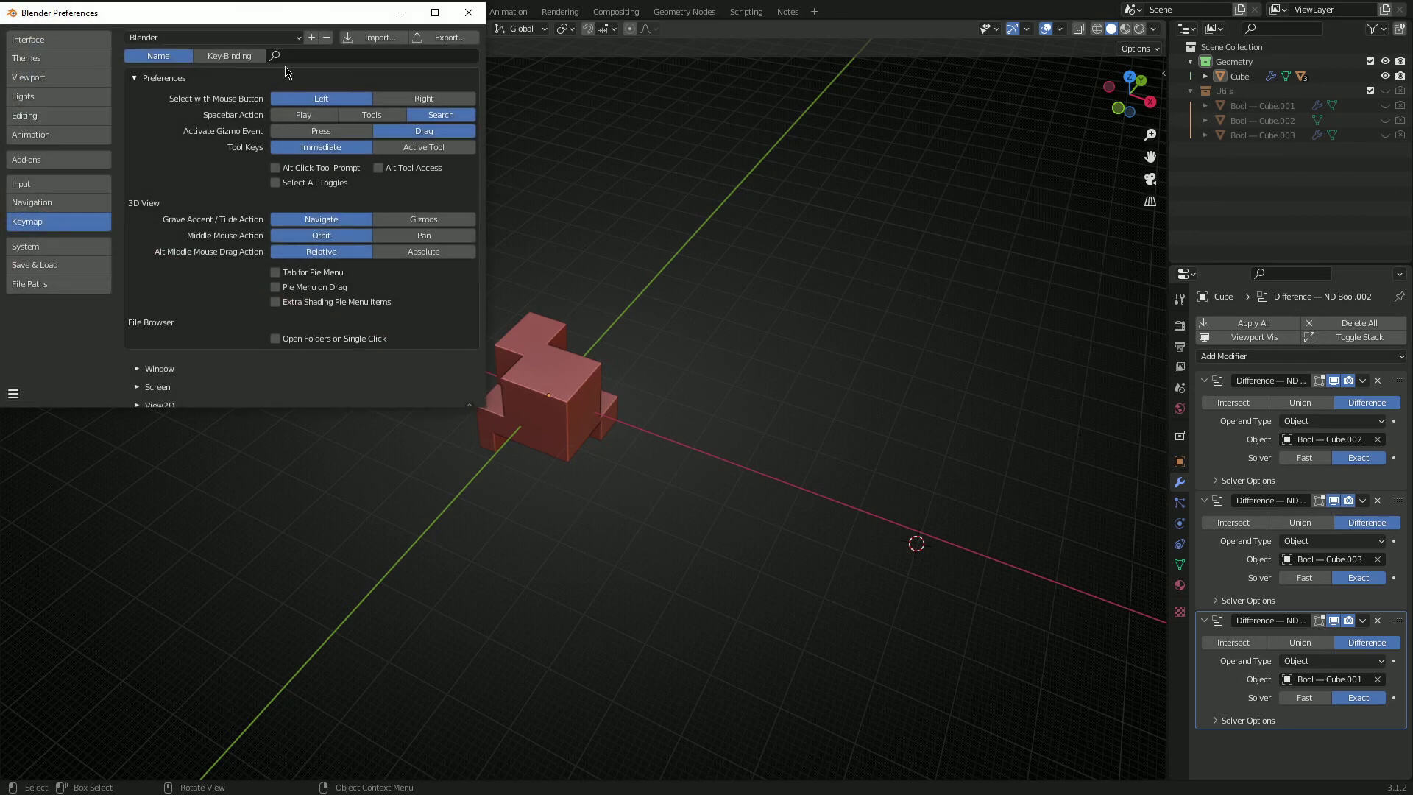
drag(271, 16, 518, 126)
click(477, 165)
click(566, 165)
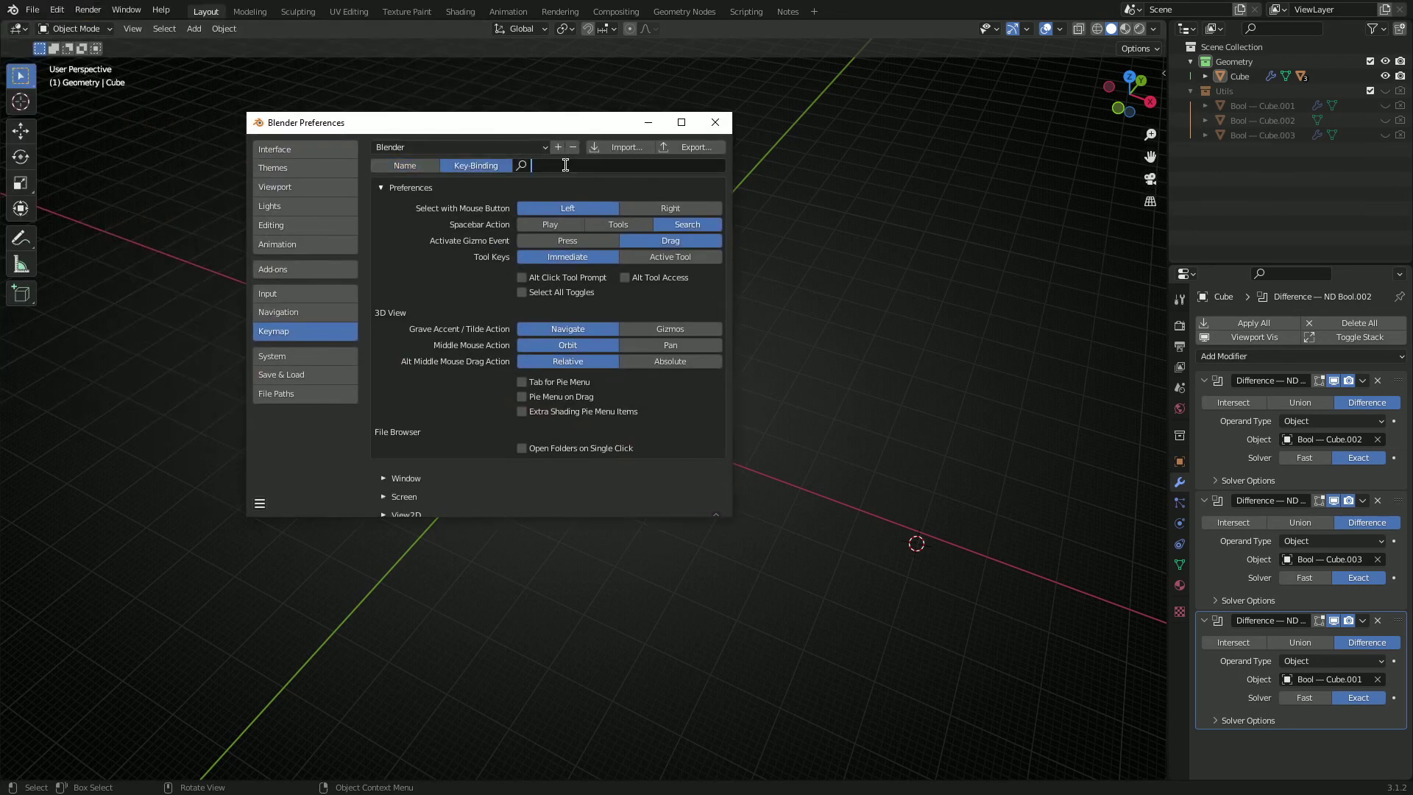
text(shift)
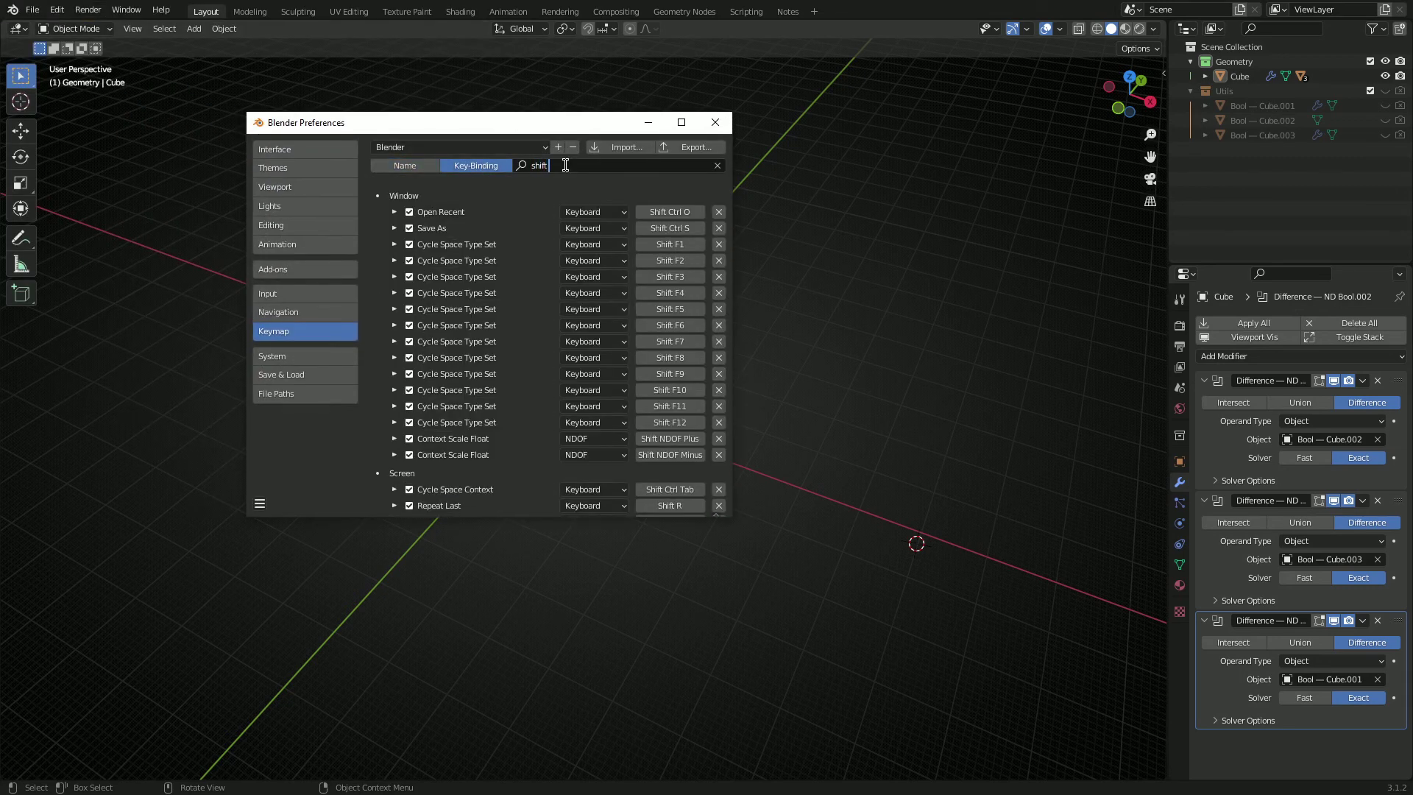
text( 2)
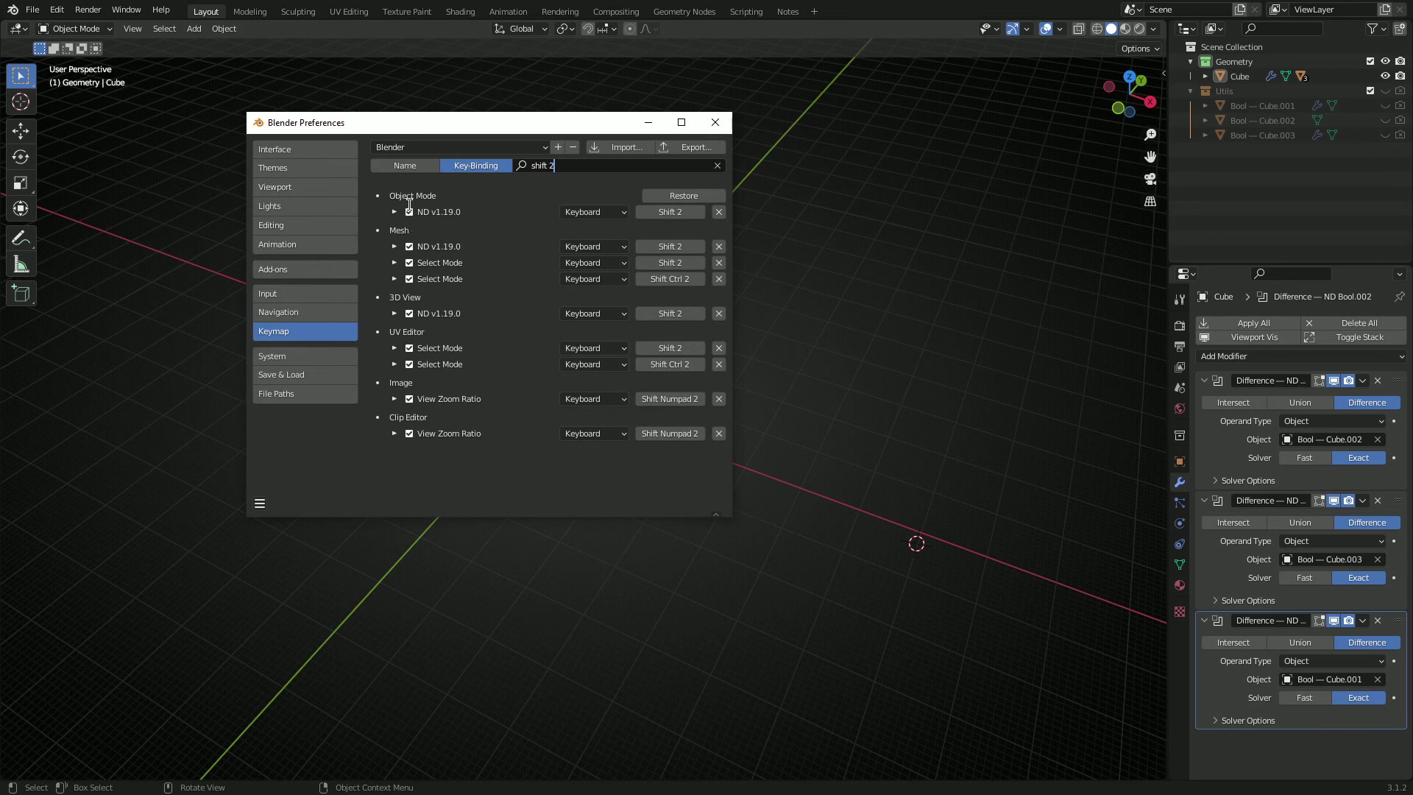
click(675, 215)
key(alt+2)
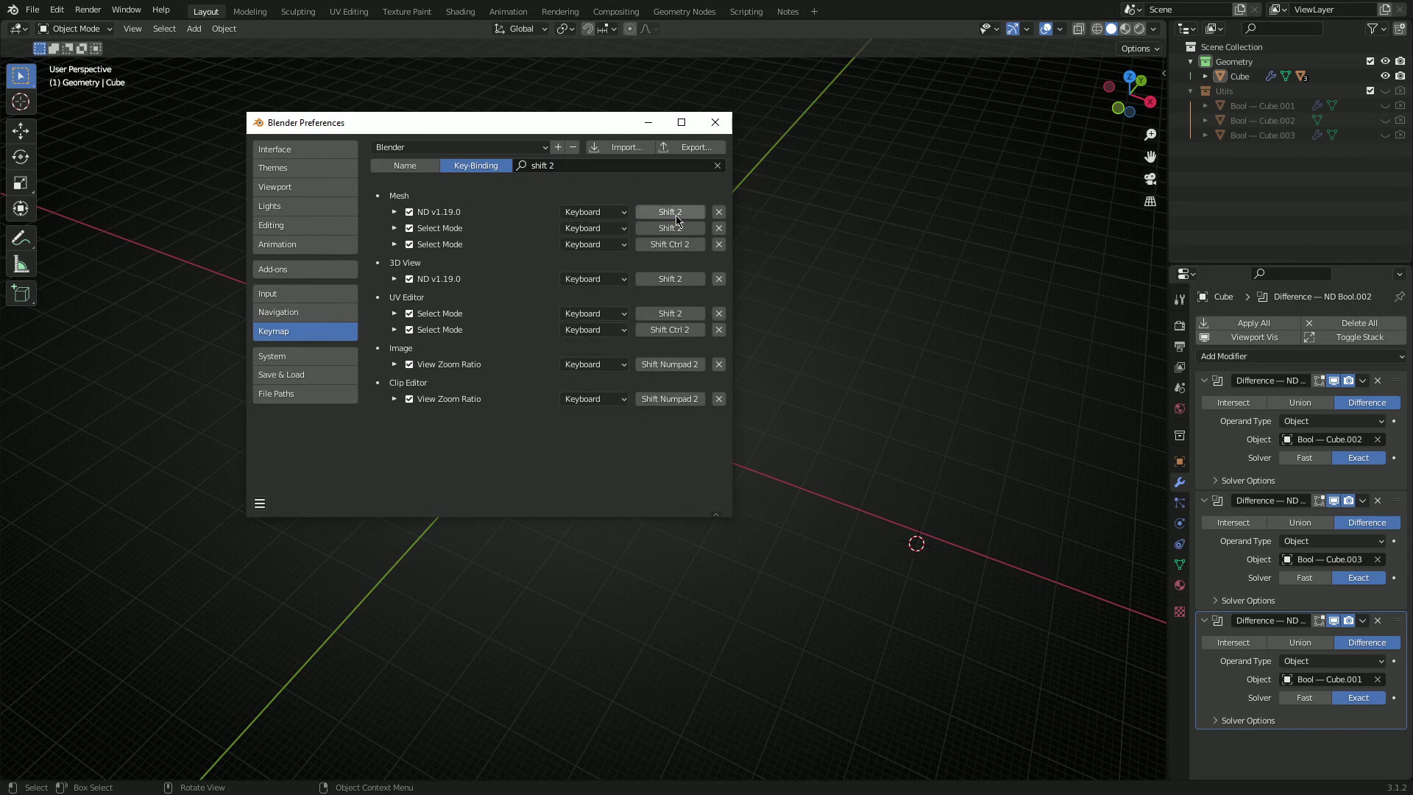
click(715, 123)
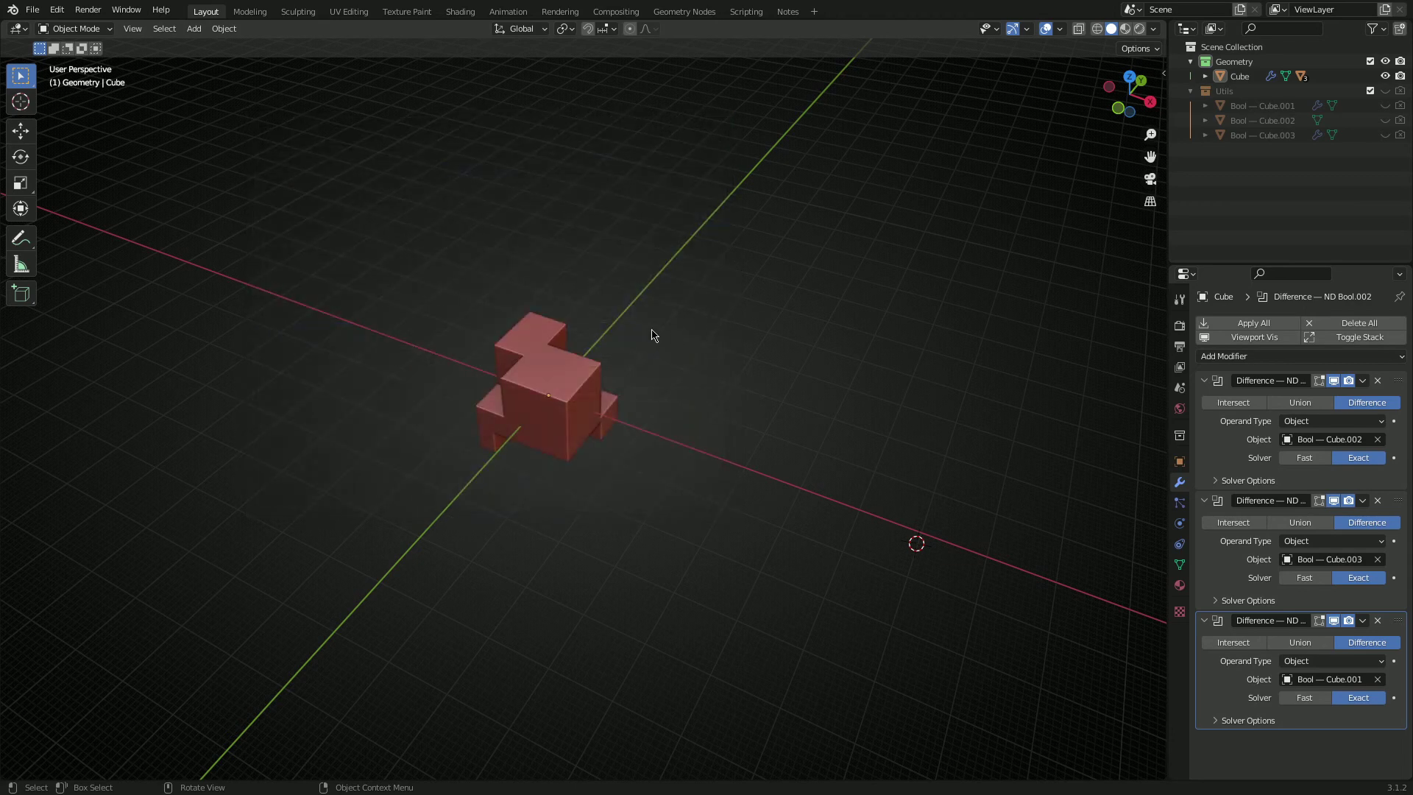
Open the ND menu with Alt+2, then show the ND panels in the sidebar
key(alt+2)
key(alt+2)
key(n)
click(1161, 273)
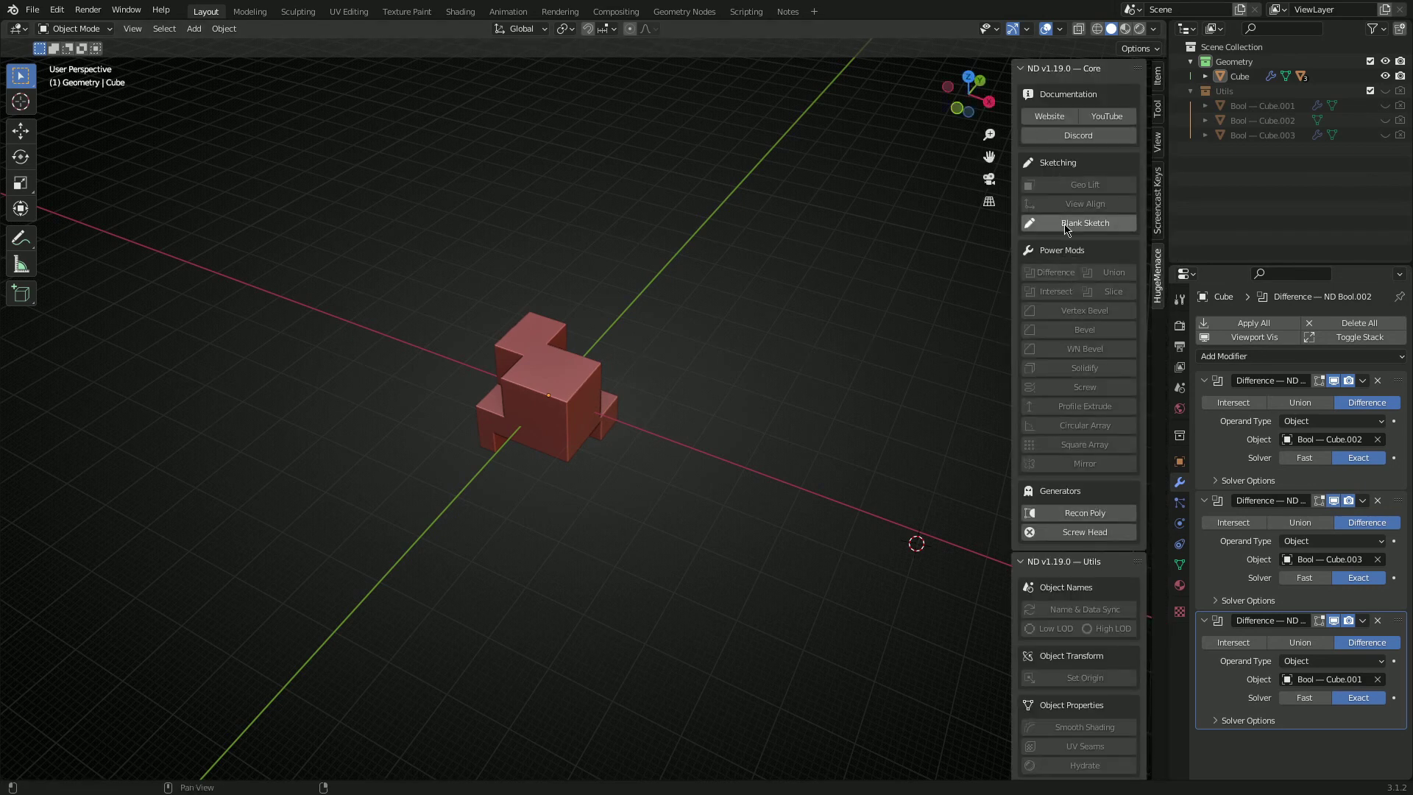
Add Recon Poly to Quick Favorites and bring up the ND menu with Ctrl+Period
right_click(1076, 514)
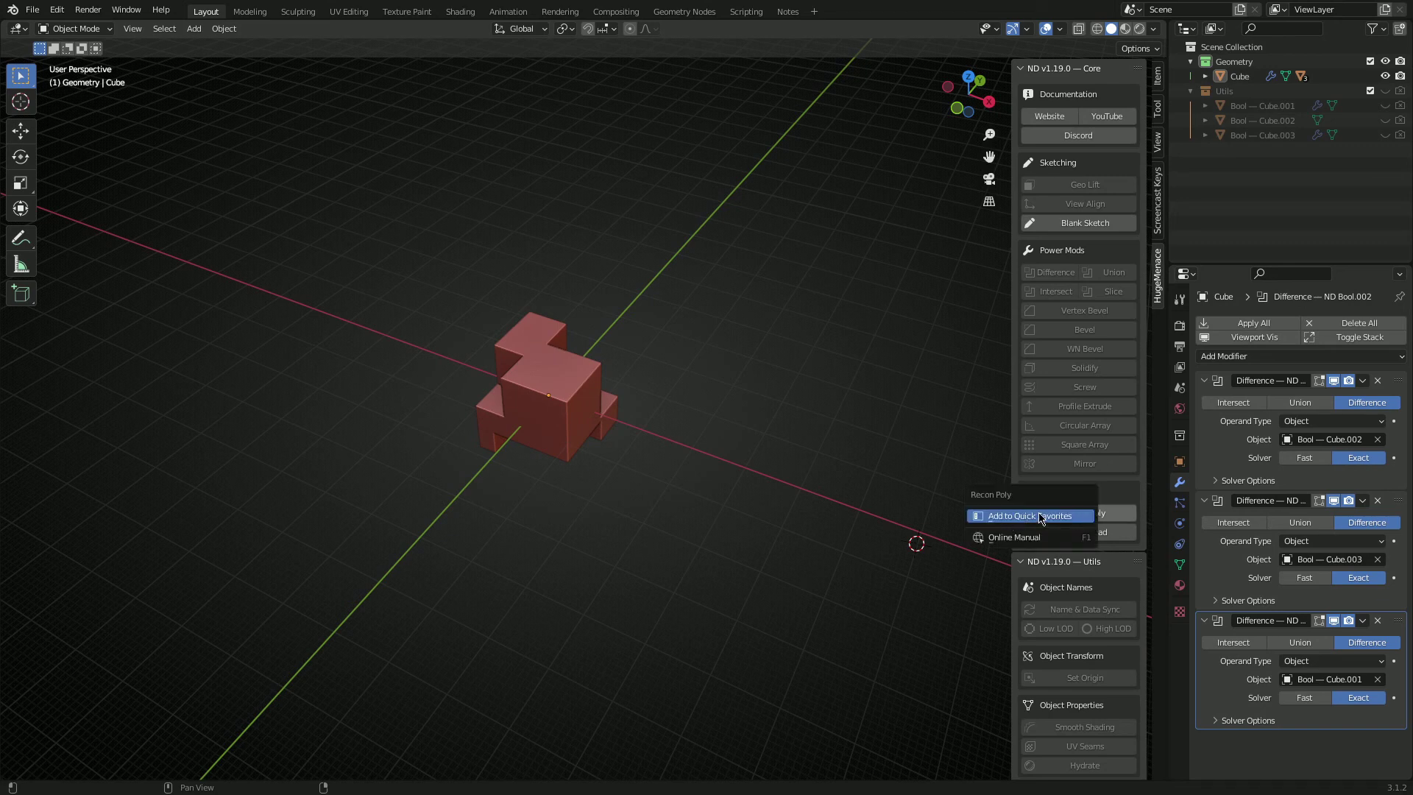
click(1040, 517)
key(ctrl+period)
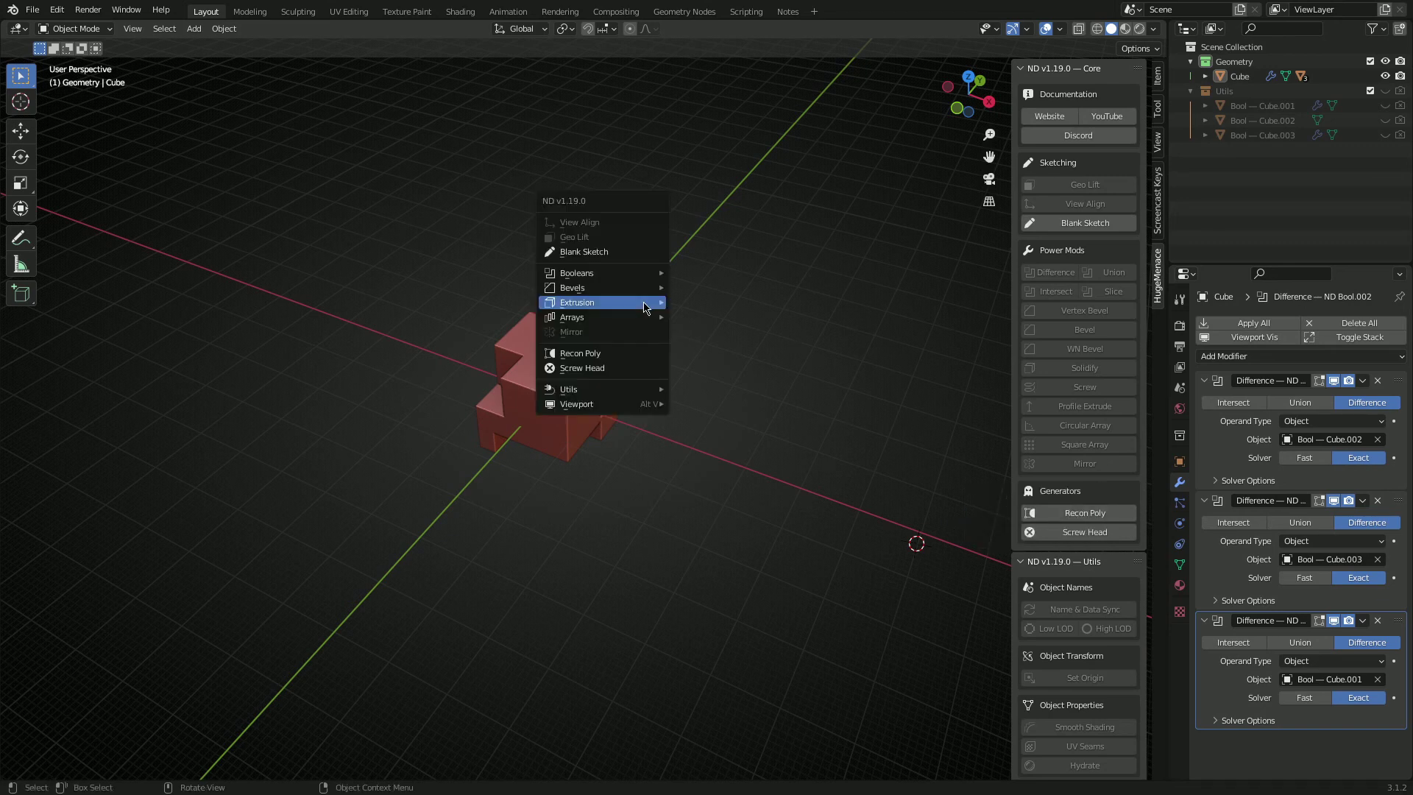
mouse_move(645, 308)
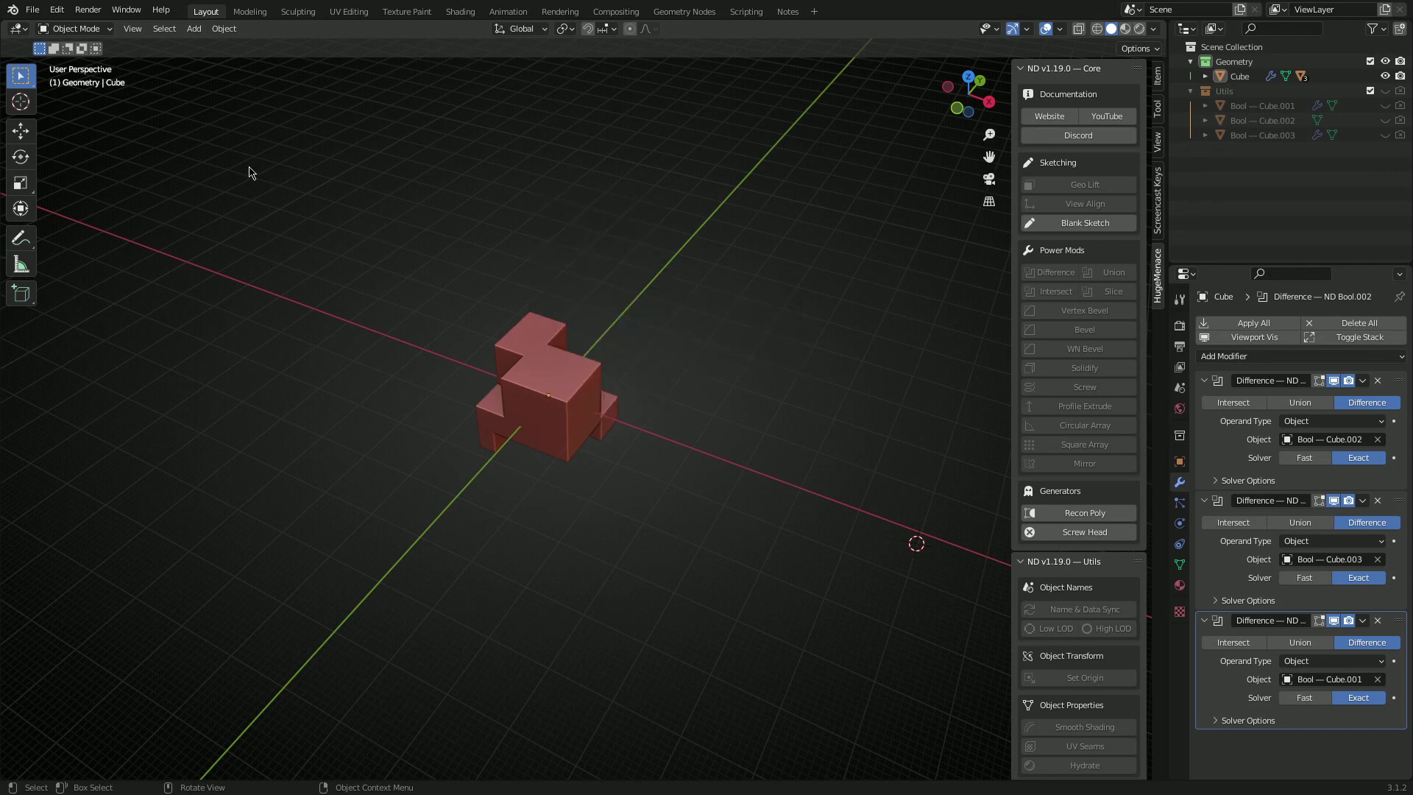
Enable Quick Favourites in the ND add-on's preferences
click(93, 220)
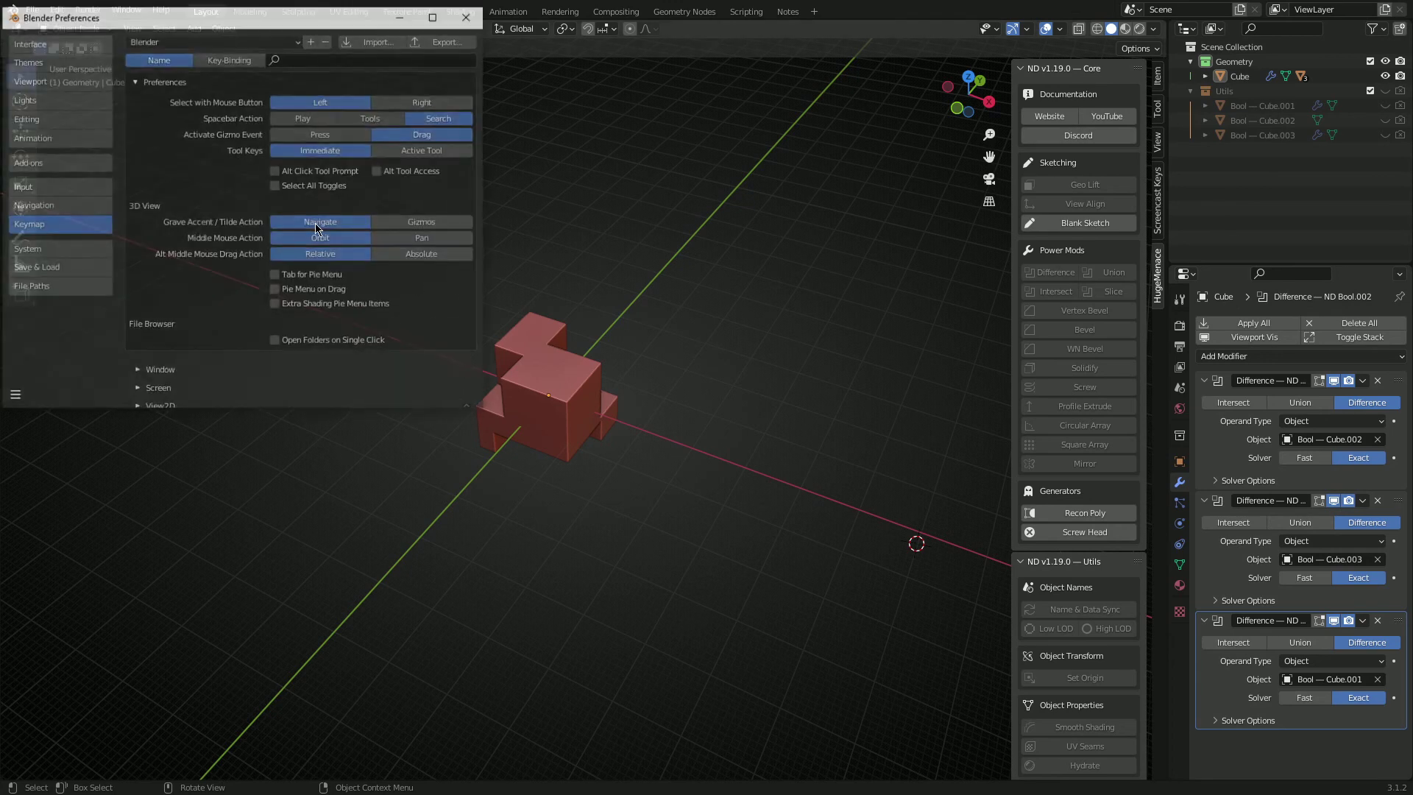
click(271, 206)
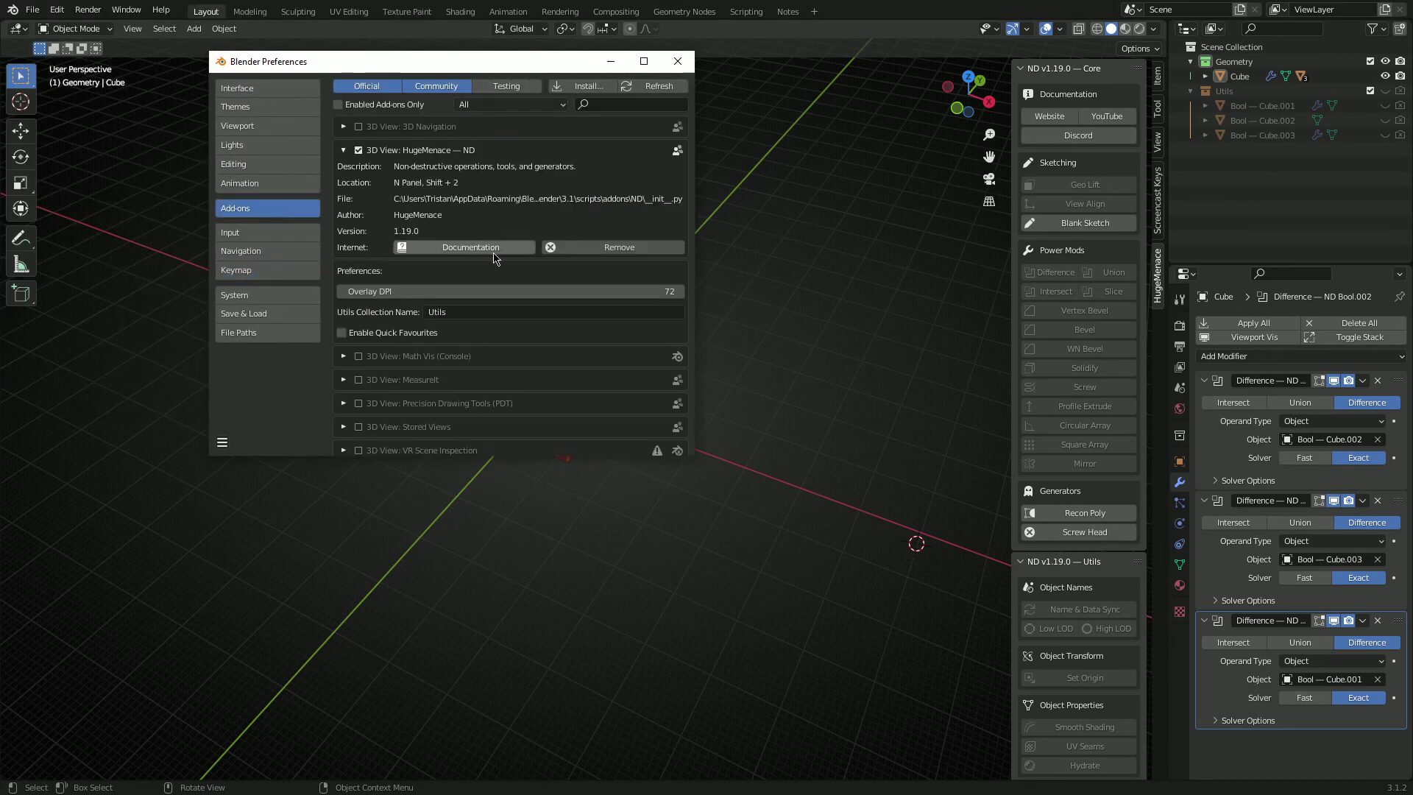
click(366, 333)
click(678, 61)
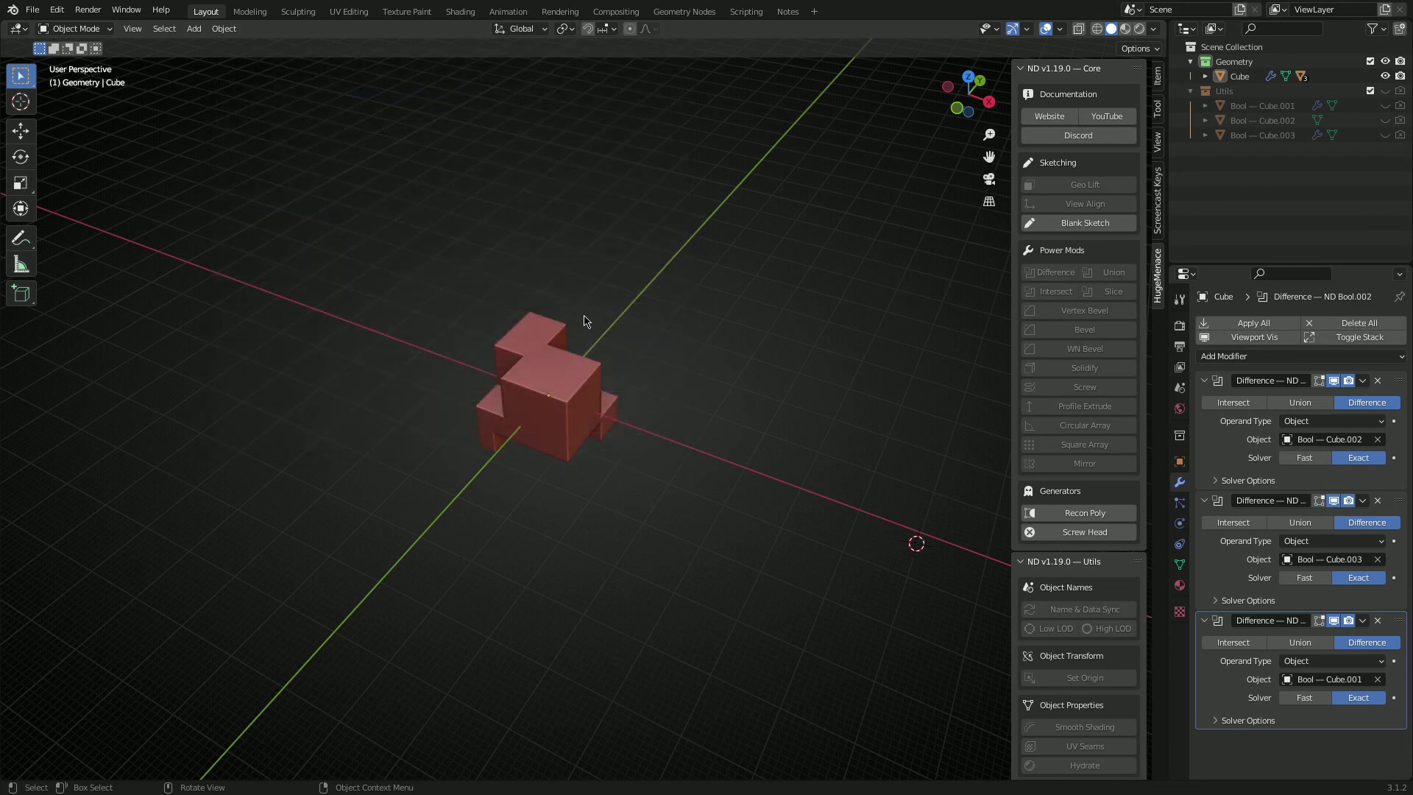
Check the ND menu's Quick Favorites submenu showing Bevel and Recon Poly, then orbit the cube
key(shift+2)
mouse_move(626, 282)
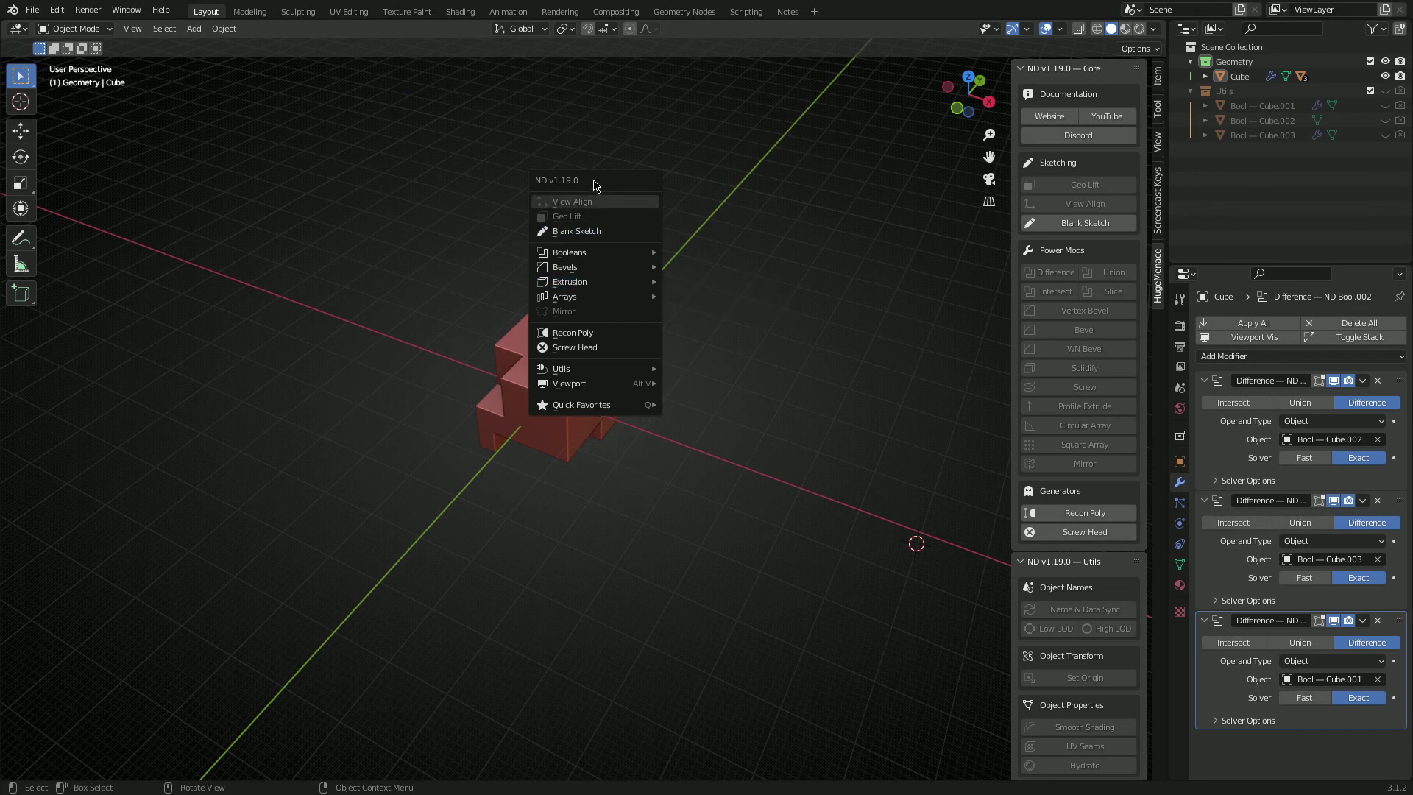
mouse_move(579, 414)
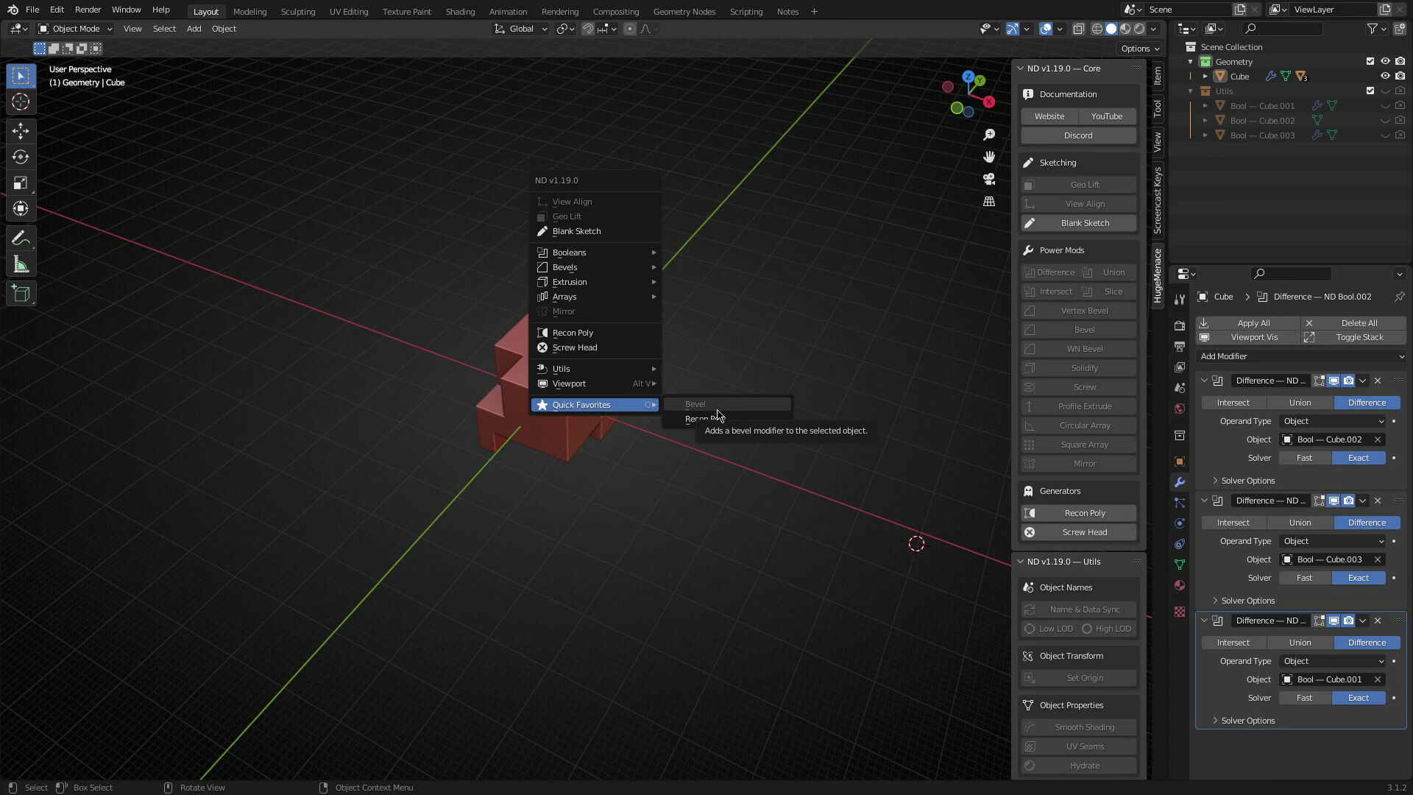
middle_drag(736, 315, 605, 446)
middle_drag(698, 432, 666, 422)
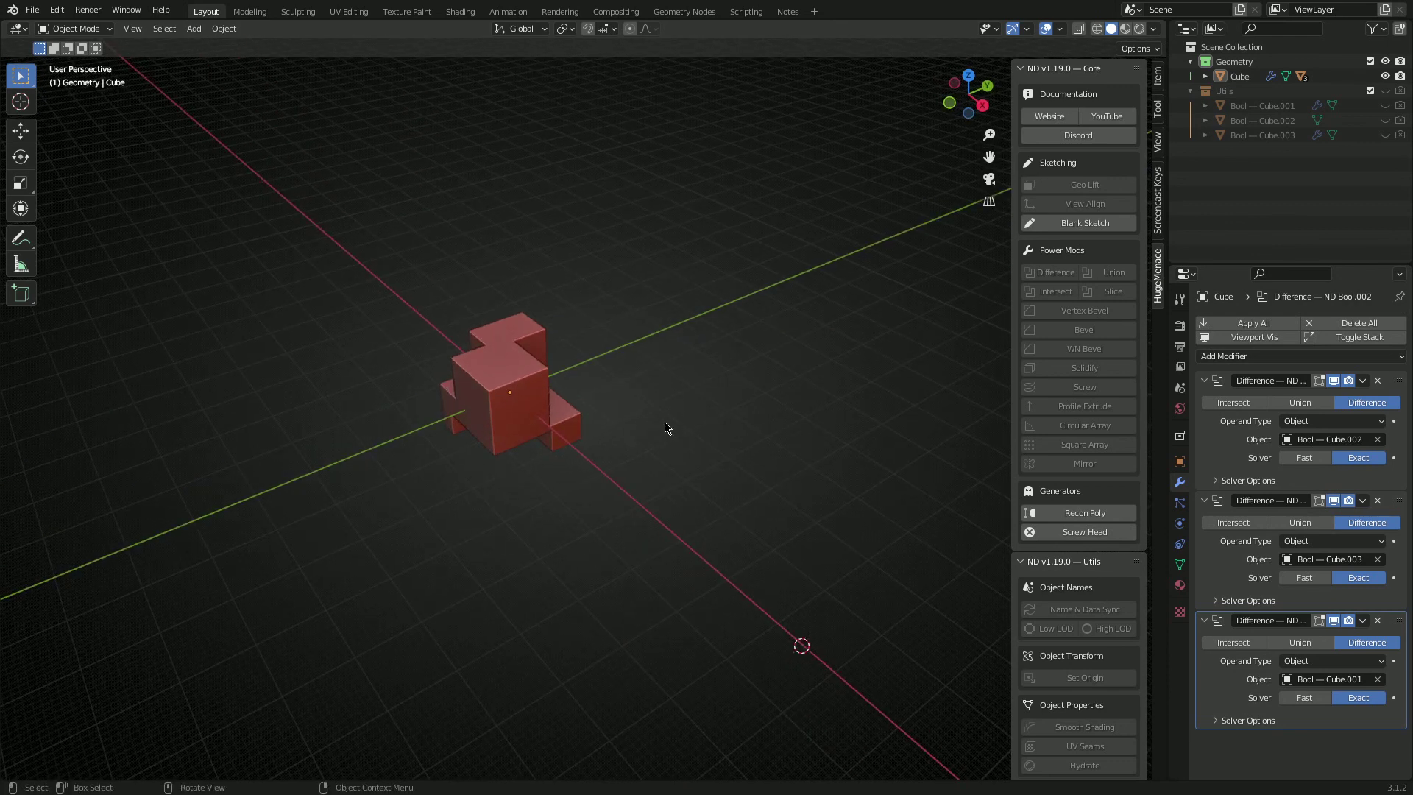